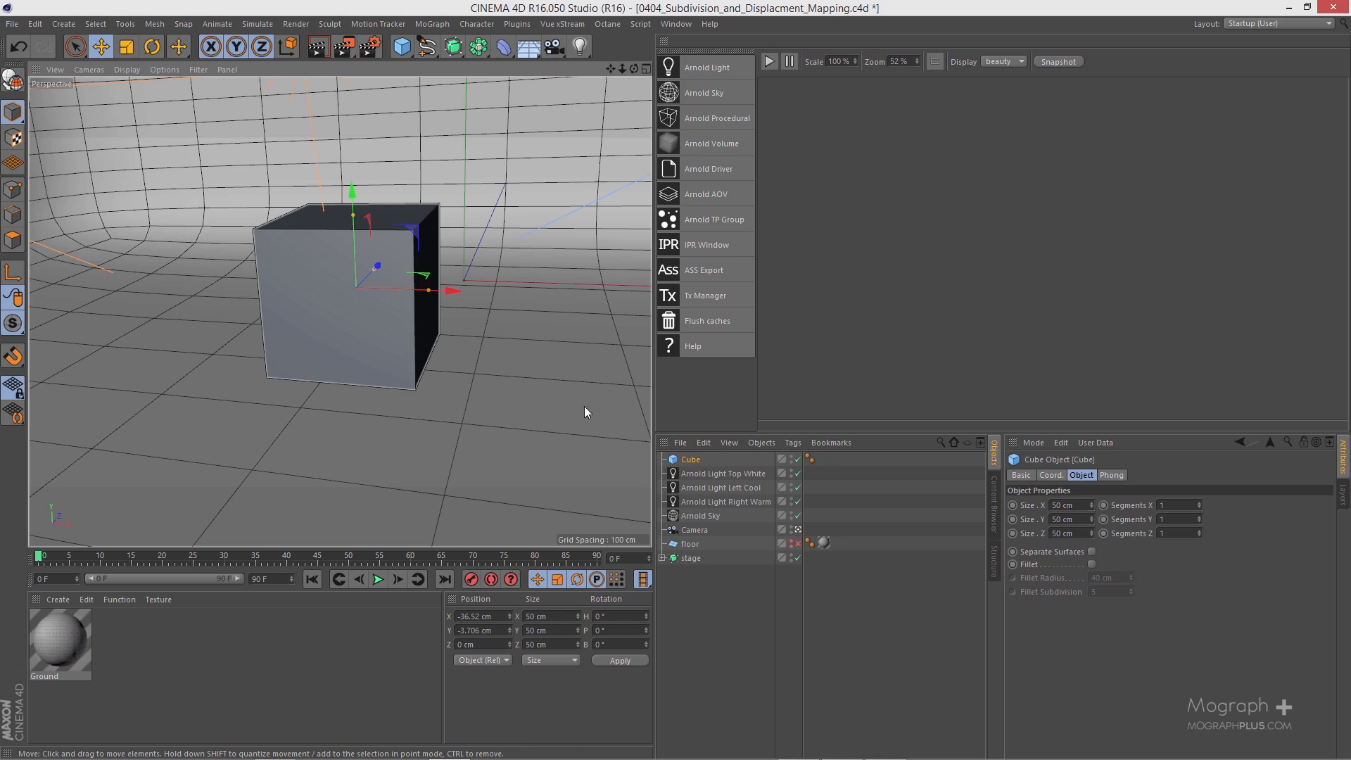
Step: Make the cube editable and create a new Arnold utility surface material
key("c")
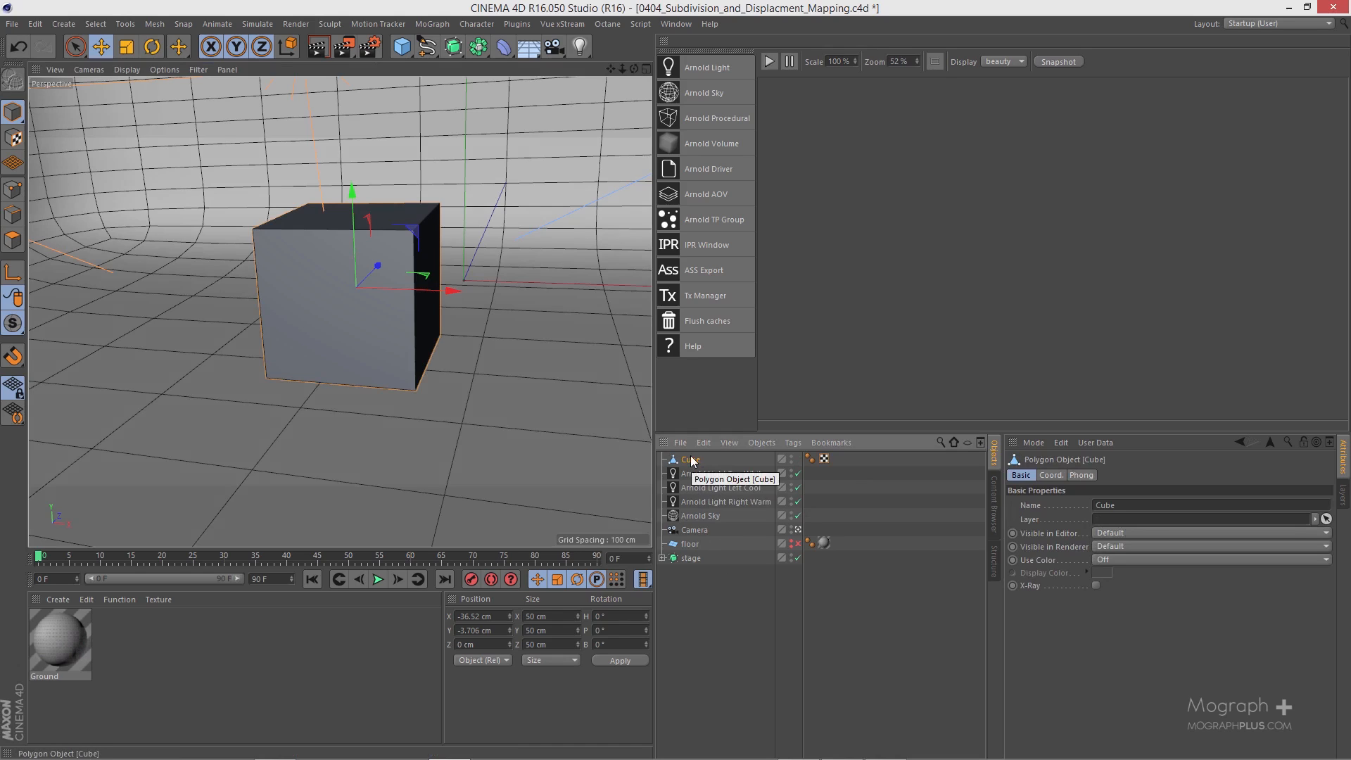
left_click(59, 599)
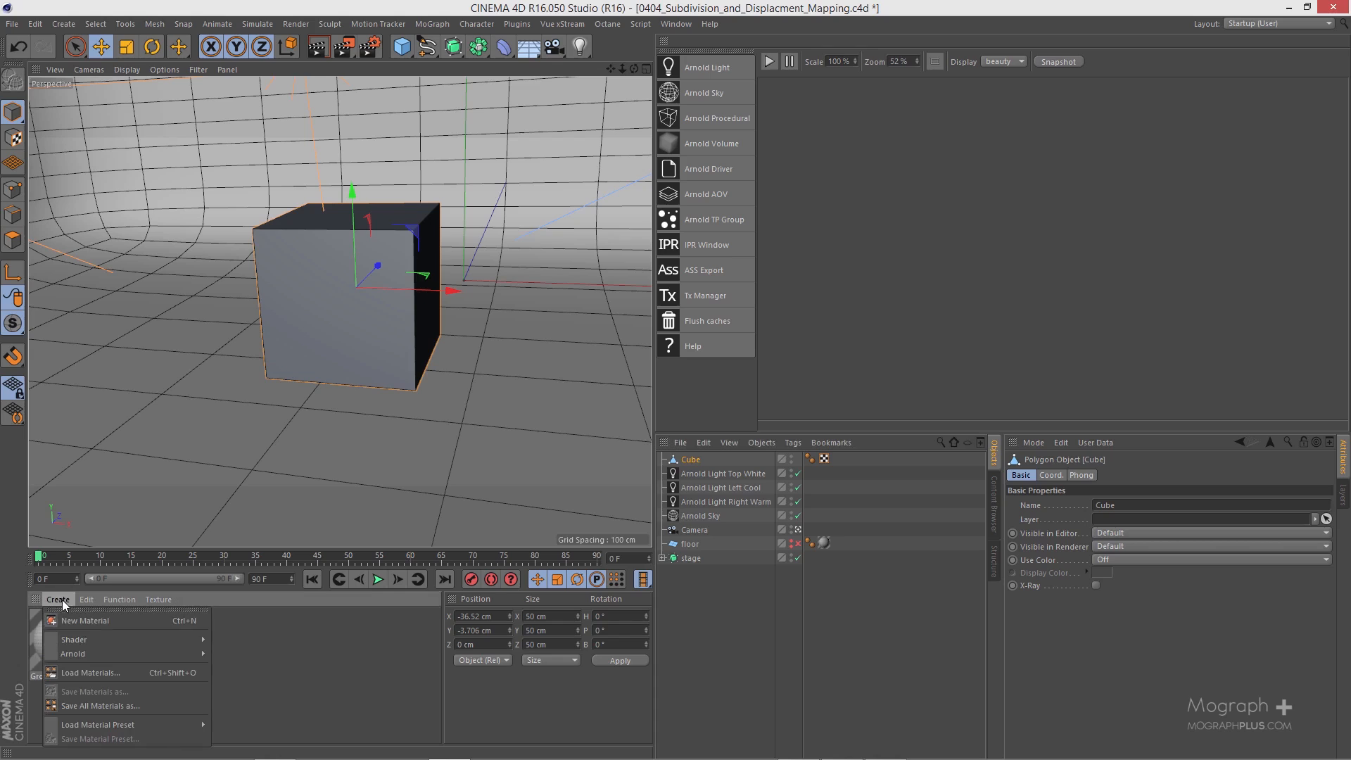
mouse_move(88, 637)
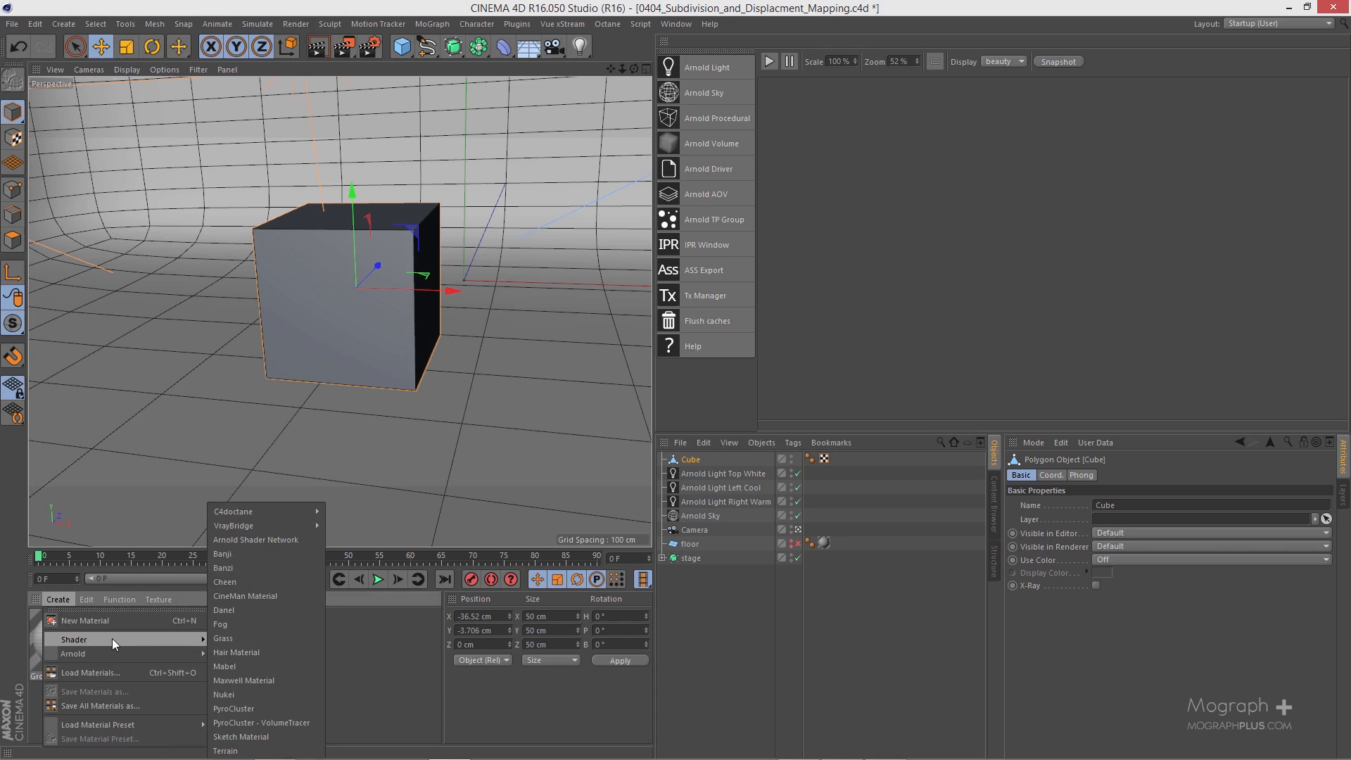
mouse_move(127, 653)
mouse_move(252, 667)
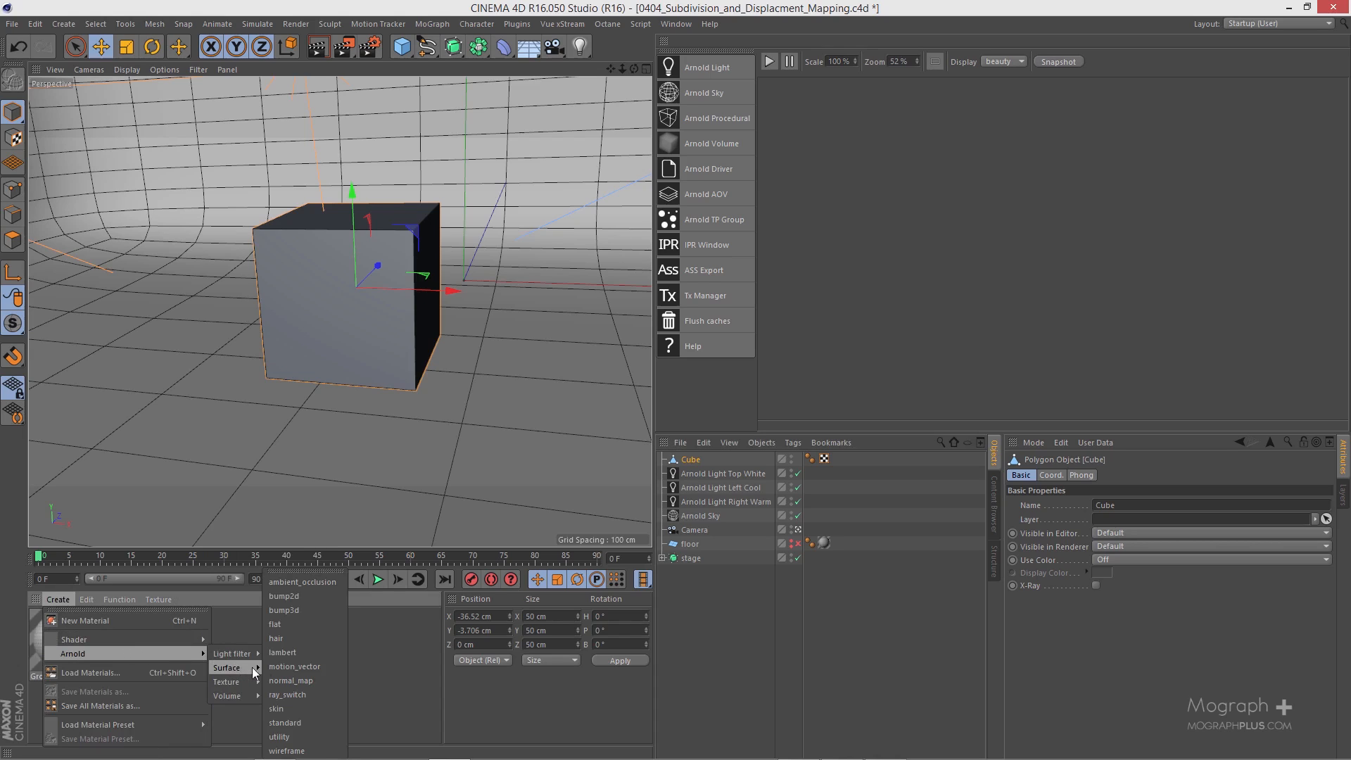
left_click(307, 735)
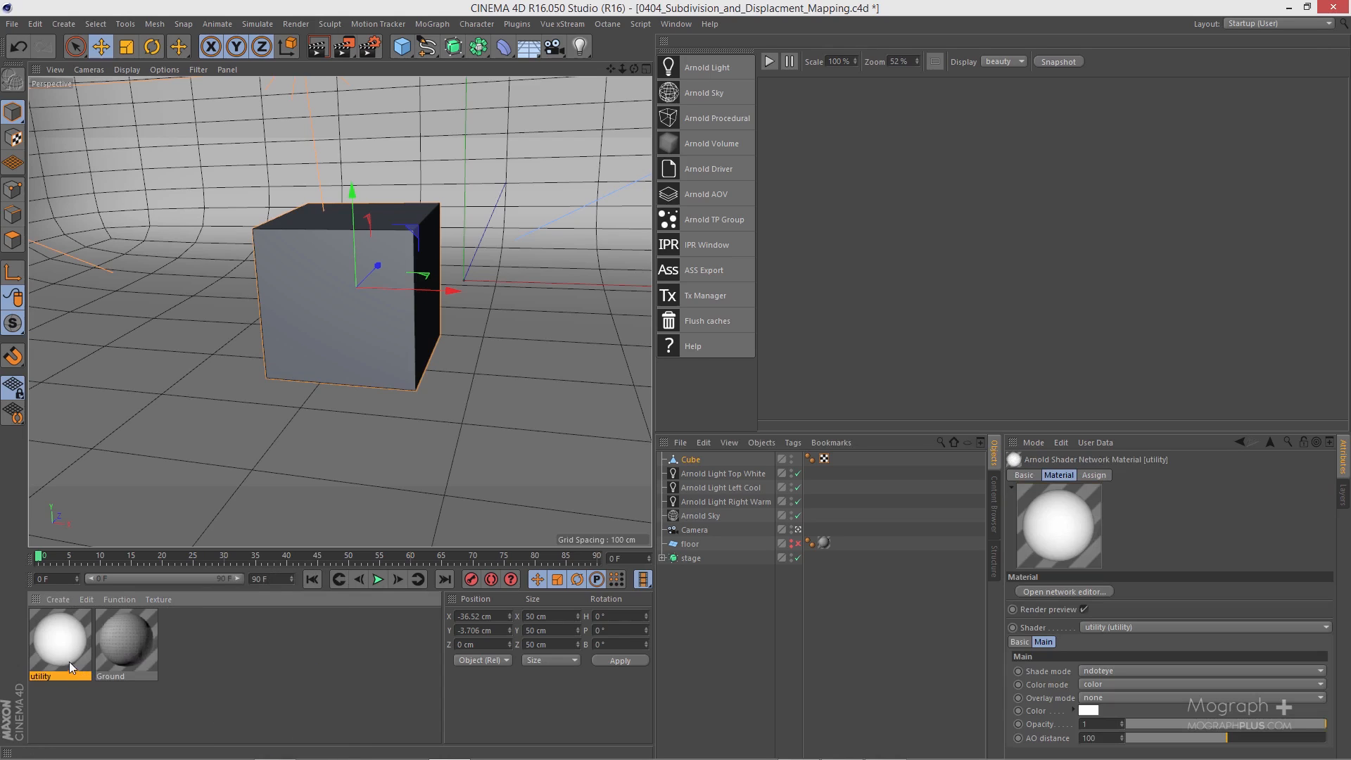
Step: Apply the utility material to the cube and start the Arnold IPR render
left_click_drag(57, 645, 298, 304)
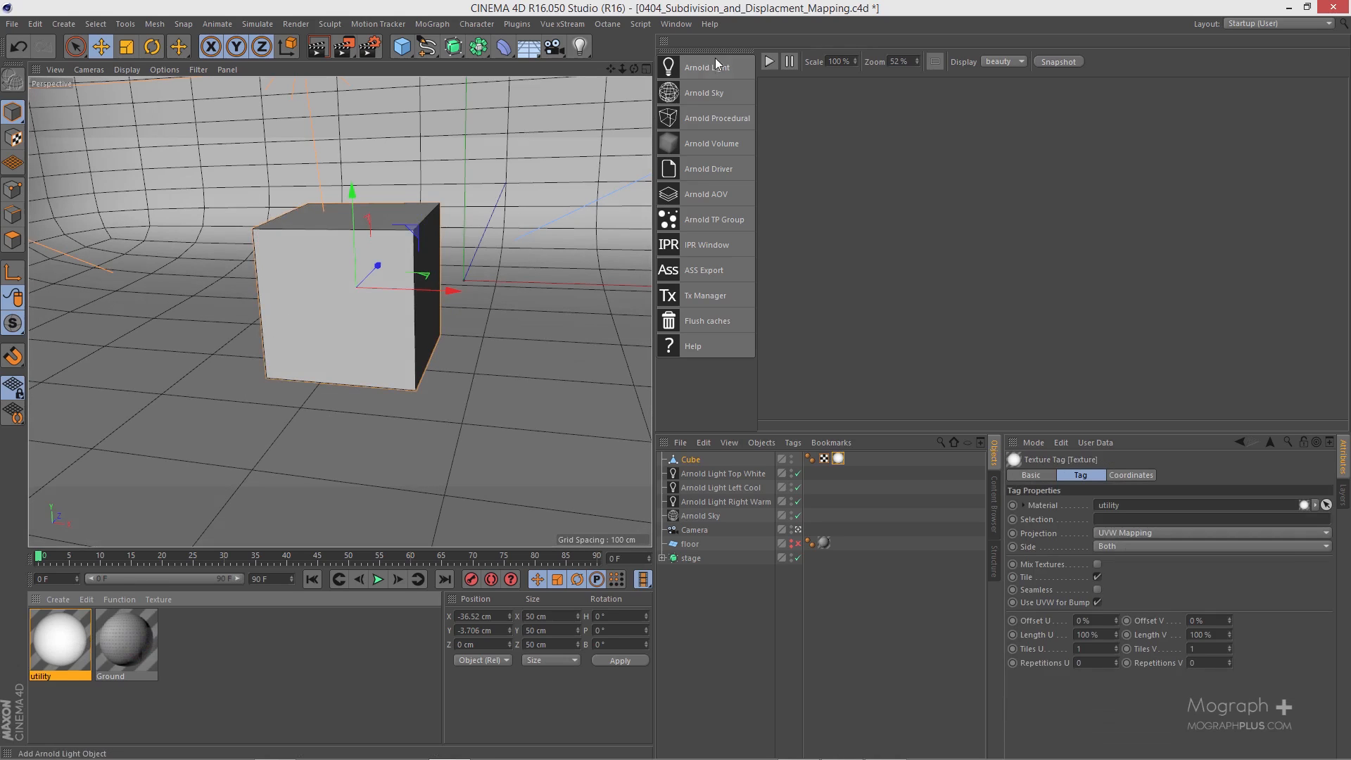
left_click(769, 62)
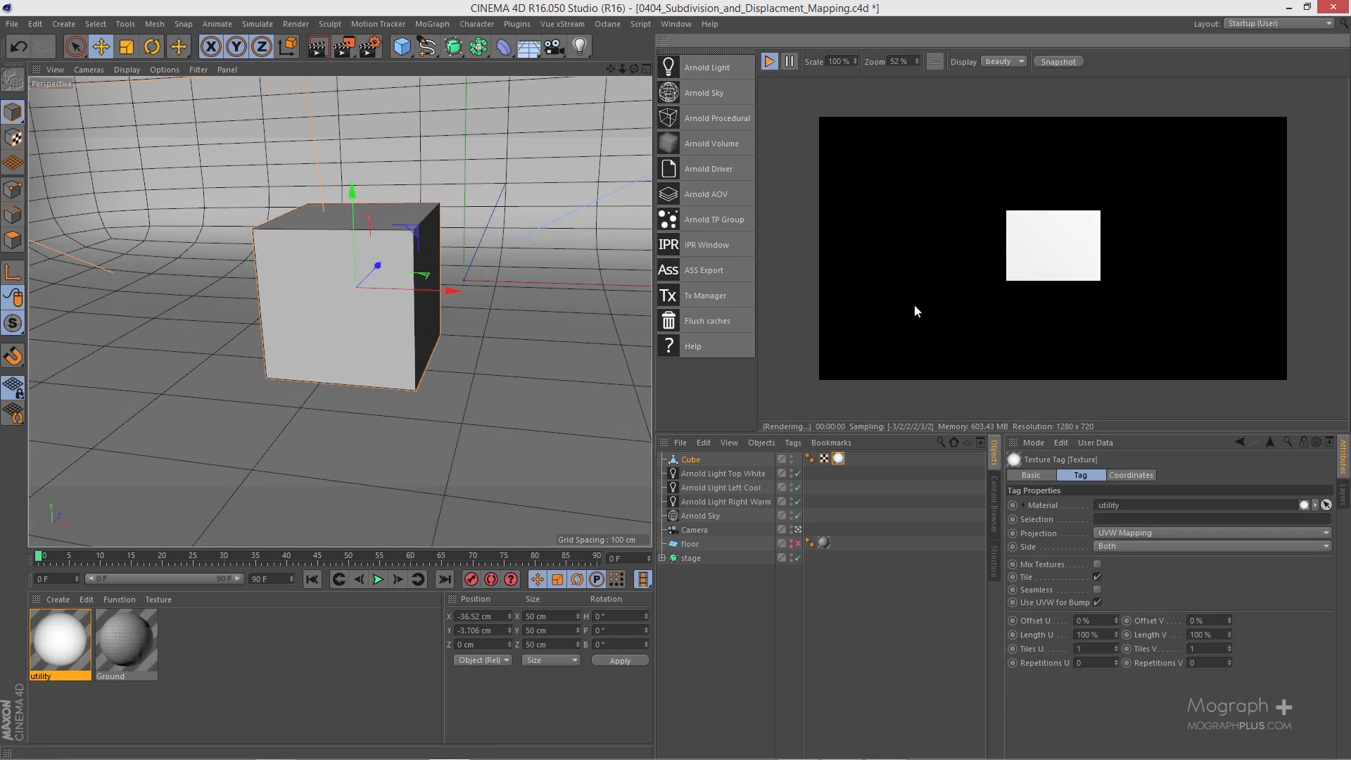
Step: Set the utility material's shade mode to lambert and its overlay mode to polywire
double_click(72, 629)
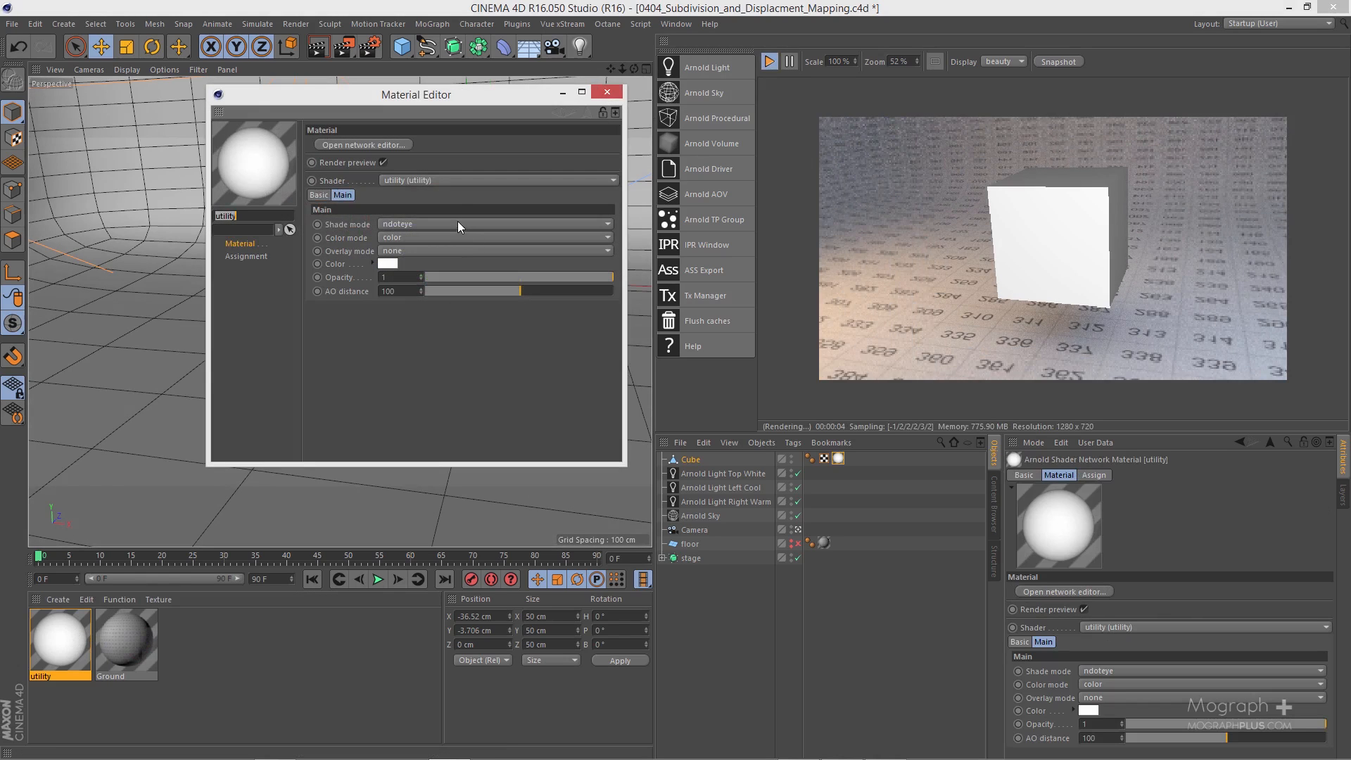
left_click(458, 221)
left_click(449, 247)
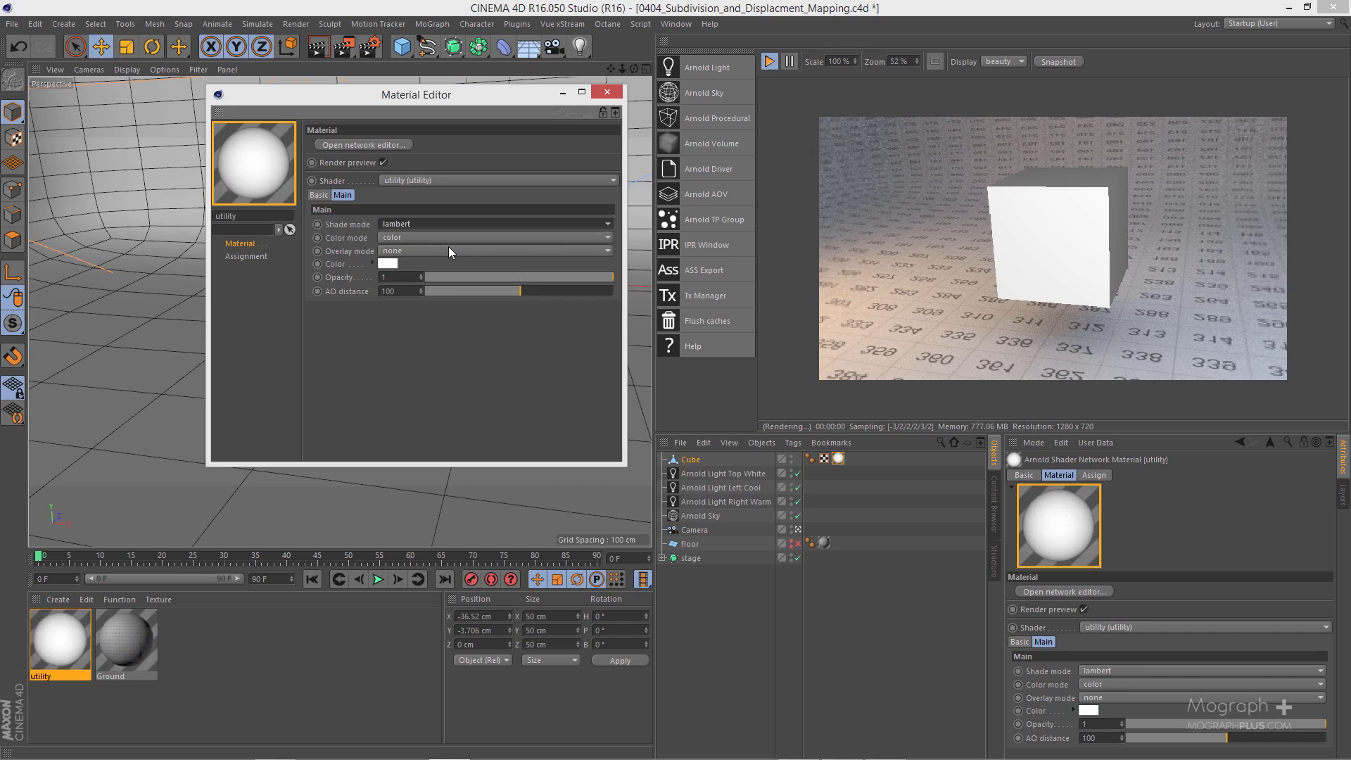
left_click(416, 251)
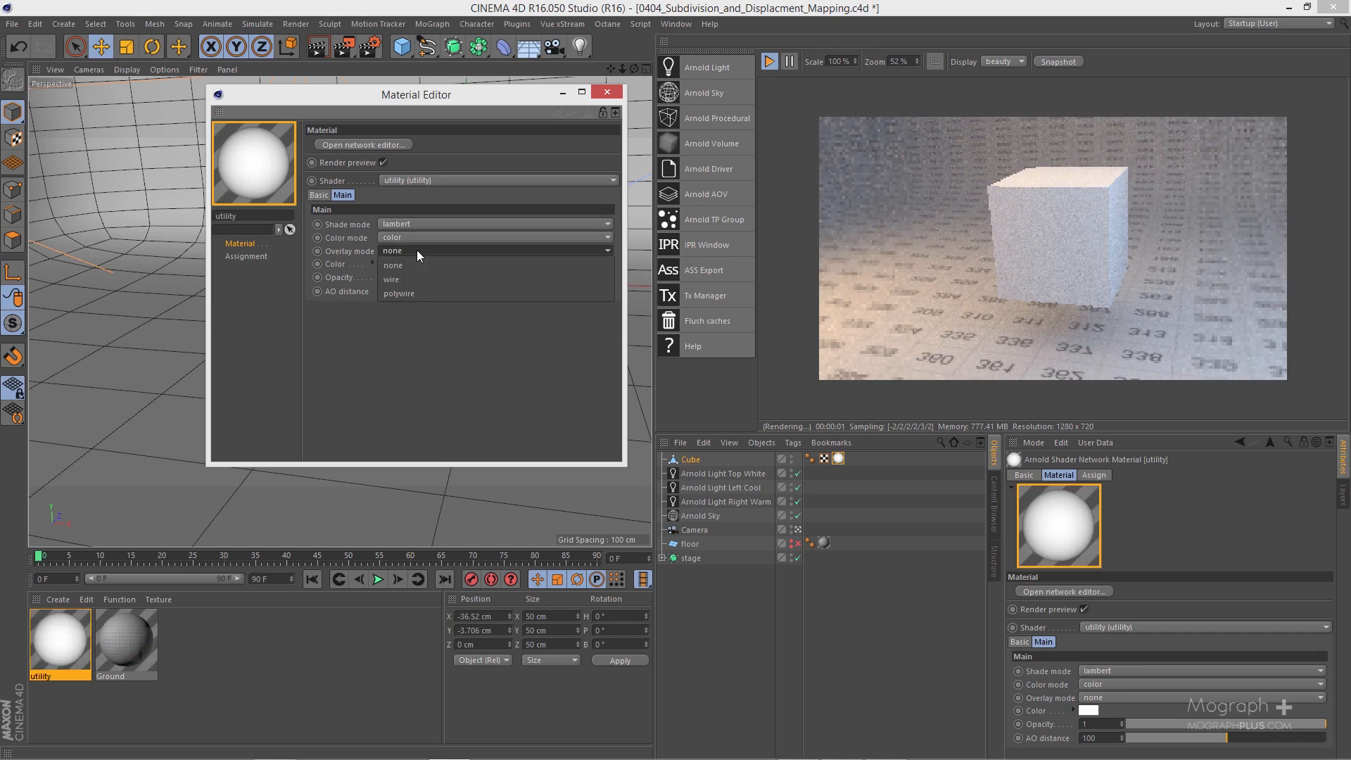
left_click(439, 290)
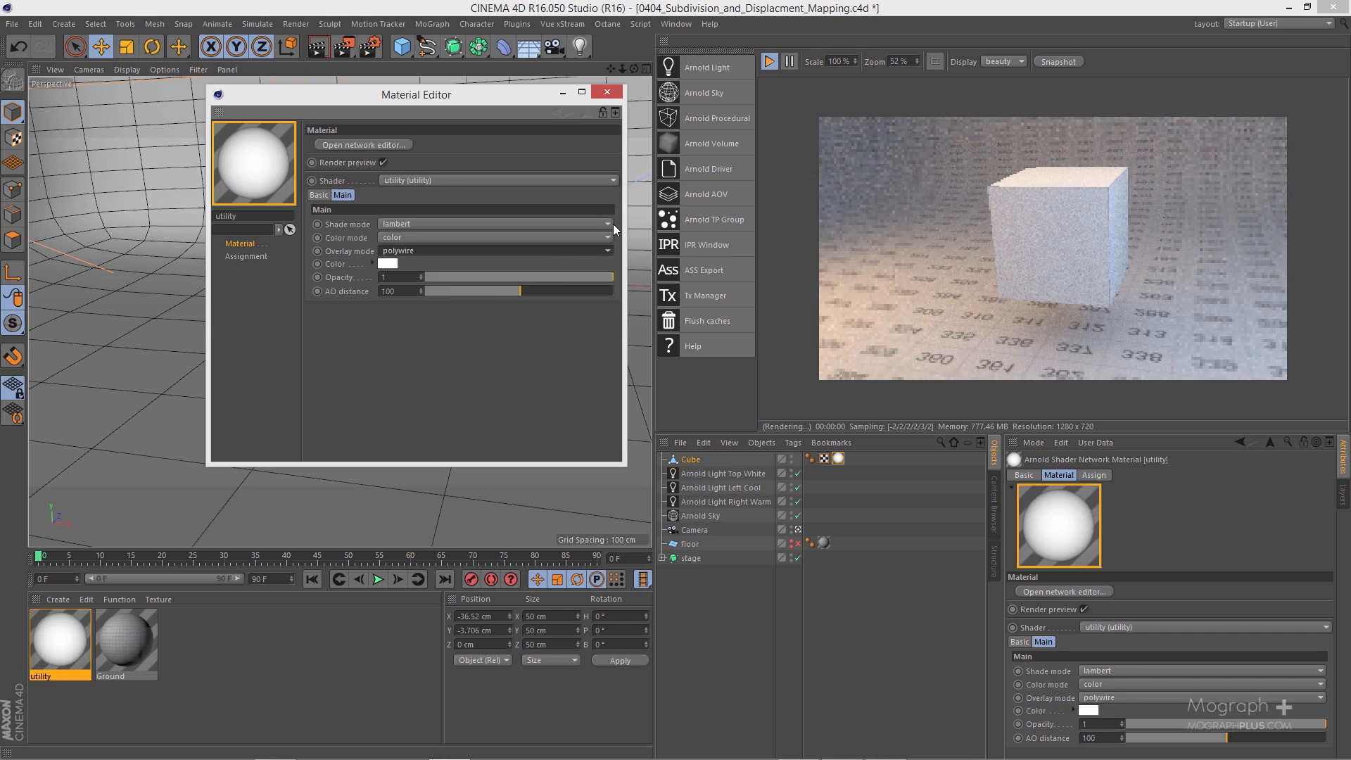
left_click(609, 96)
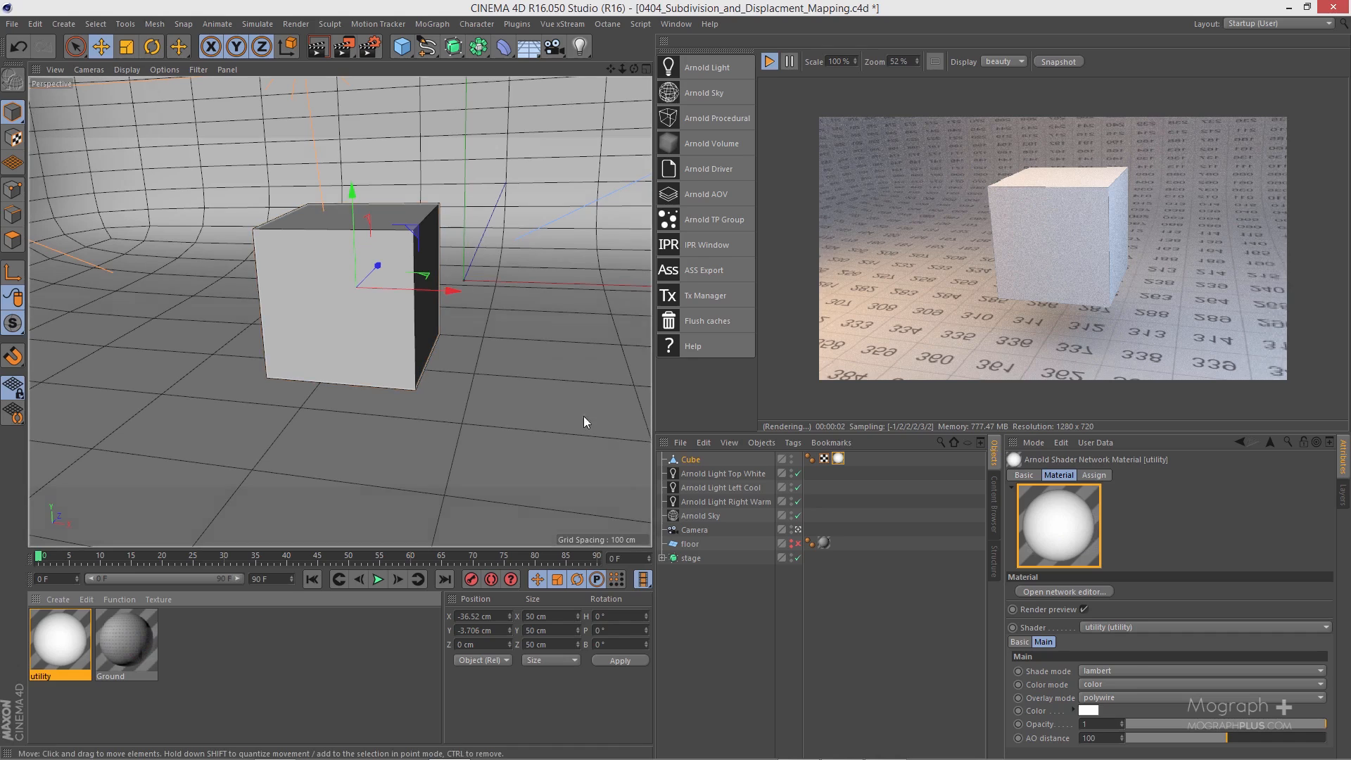
Step: Add an Arnold Parameters tag to the cube
right_click(695, 458)
mouse_move(805, 229)
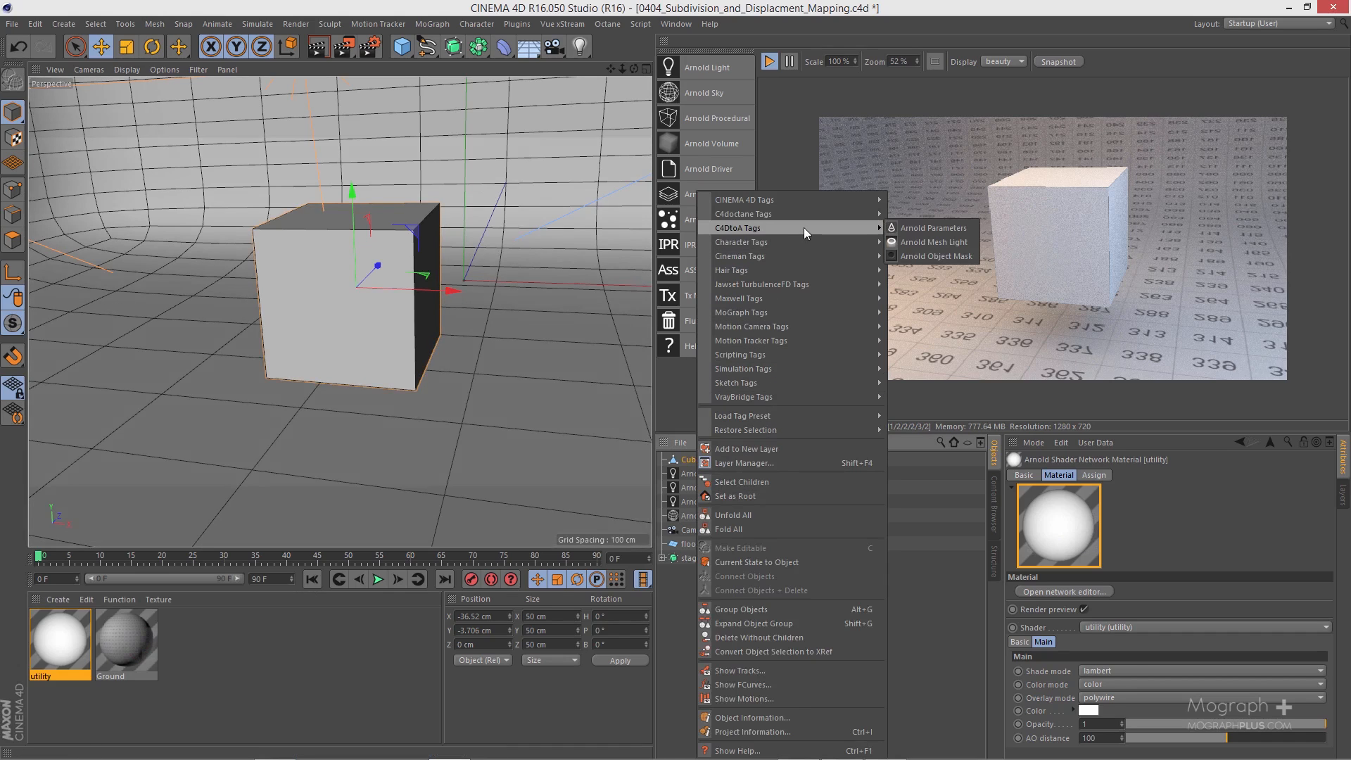
left_click(930, 226)
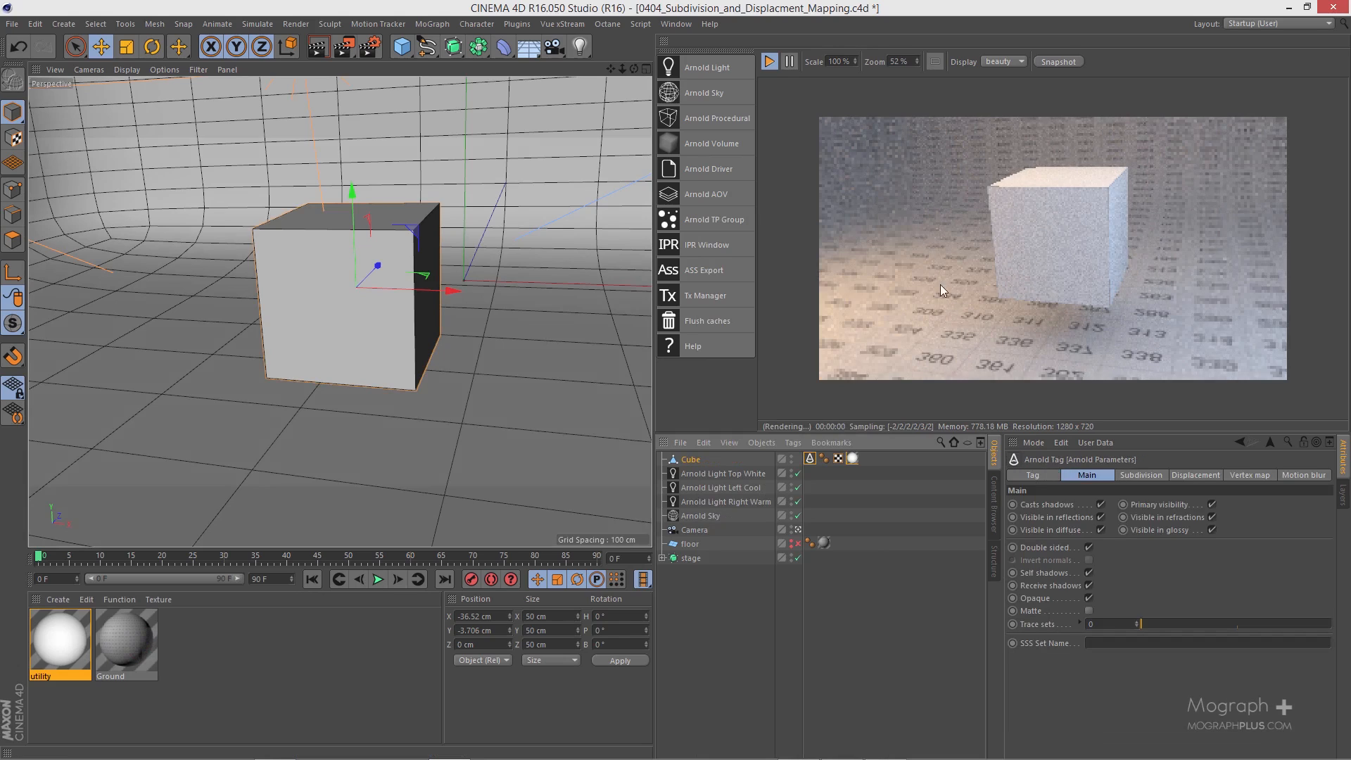
Step: In the Arnold tag's subdivision settings, try 3 iterations with the type left at none, and lower the iterations again
left_click(1144, 476)
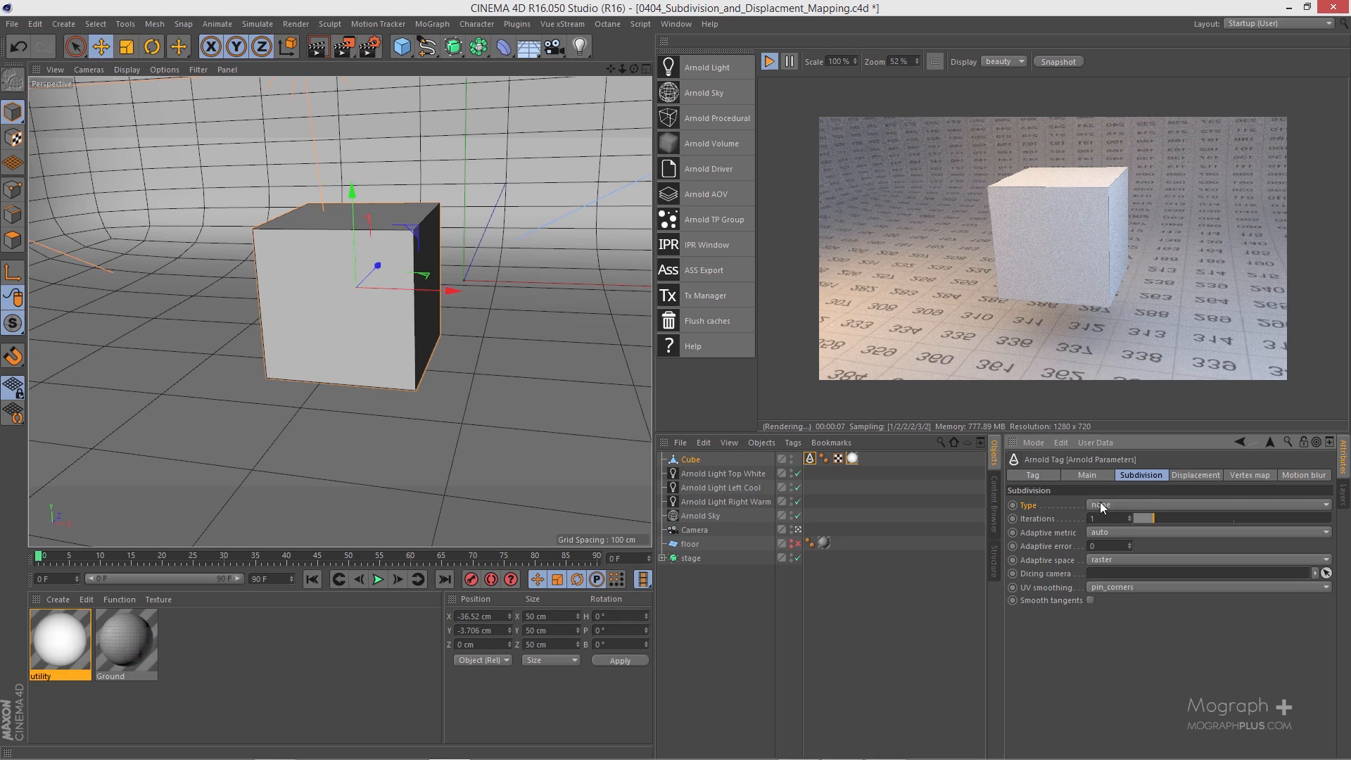
left_click(1140, 504)
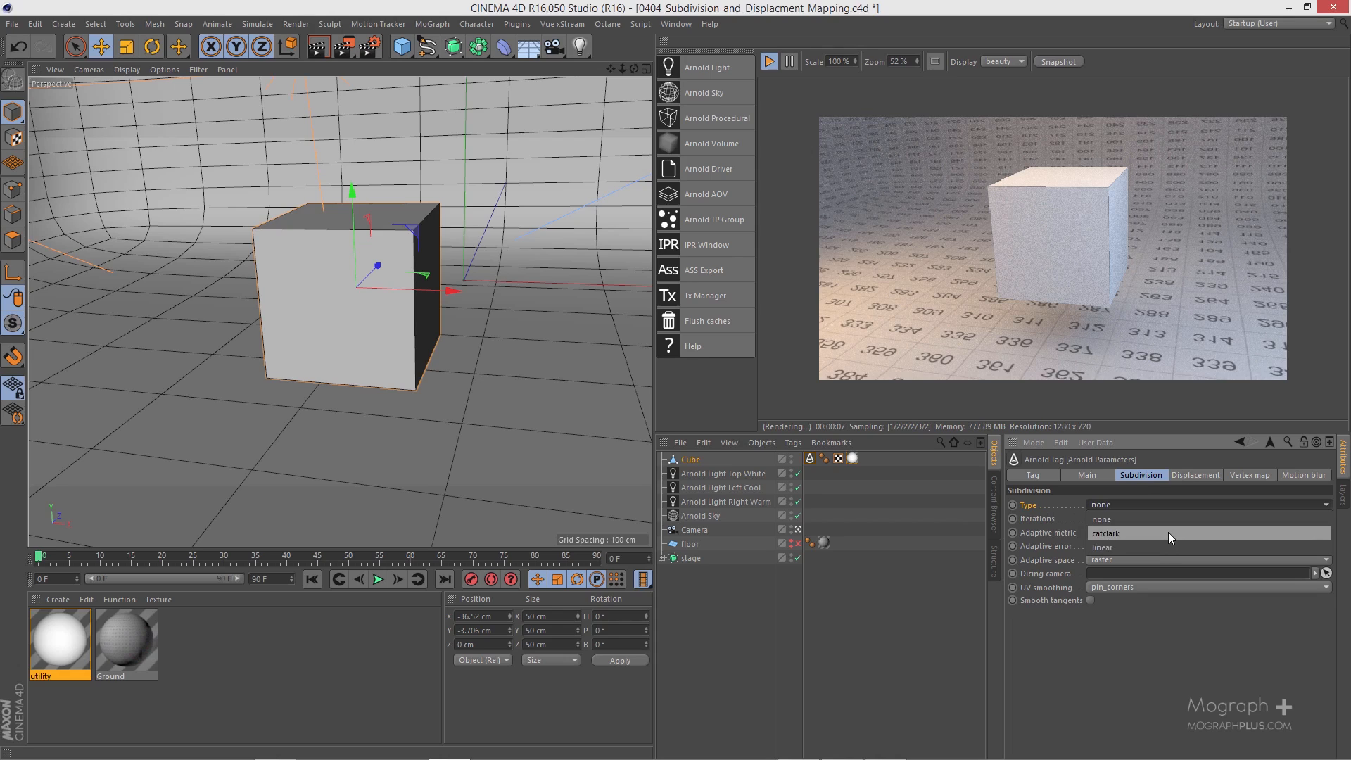
left_click(1166, 530)
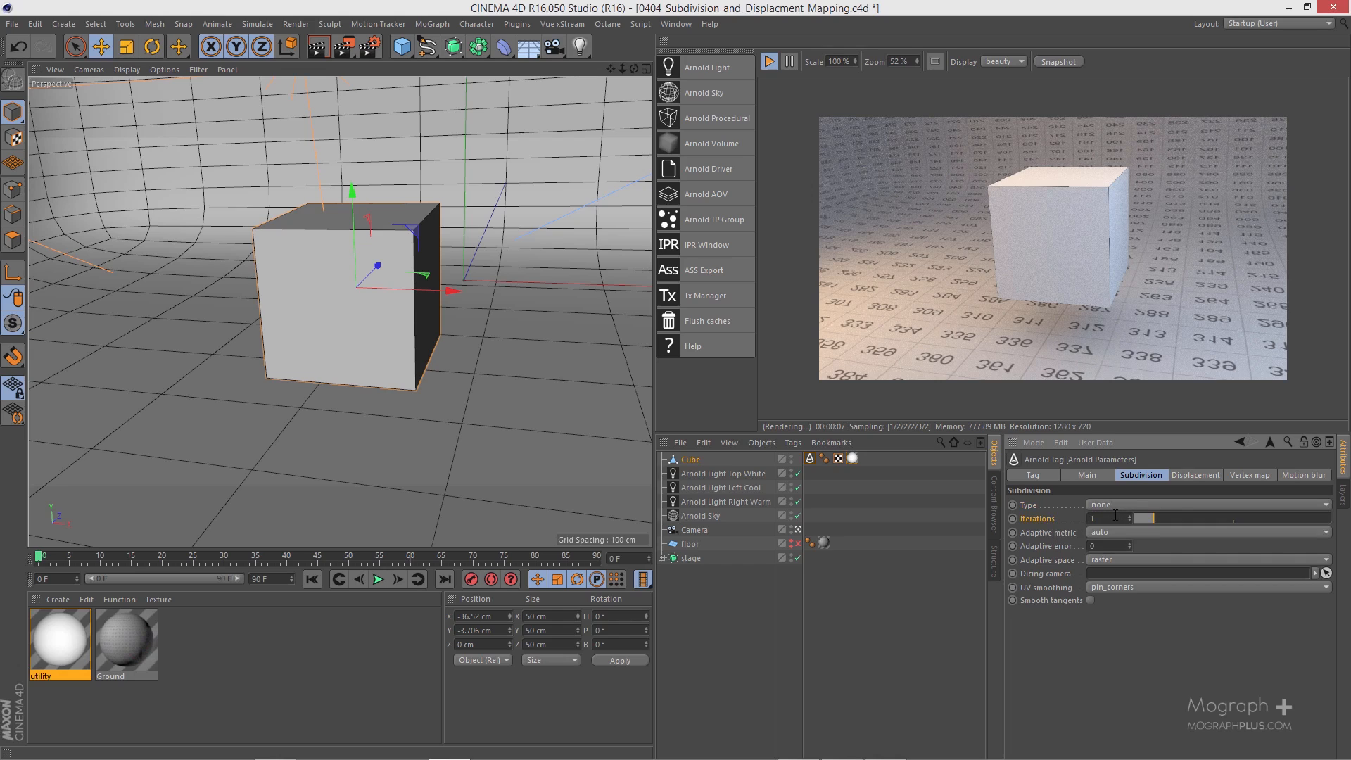
scroll(1116, 517, "up", 1)
scroll(1115, 517, "up", 1)
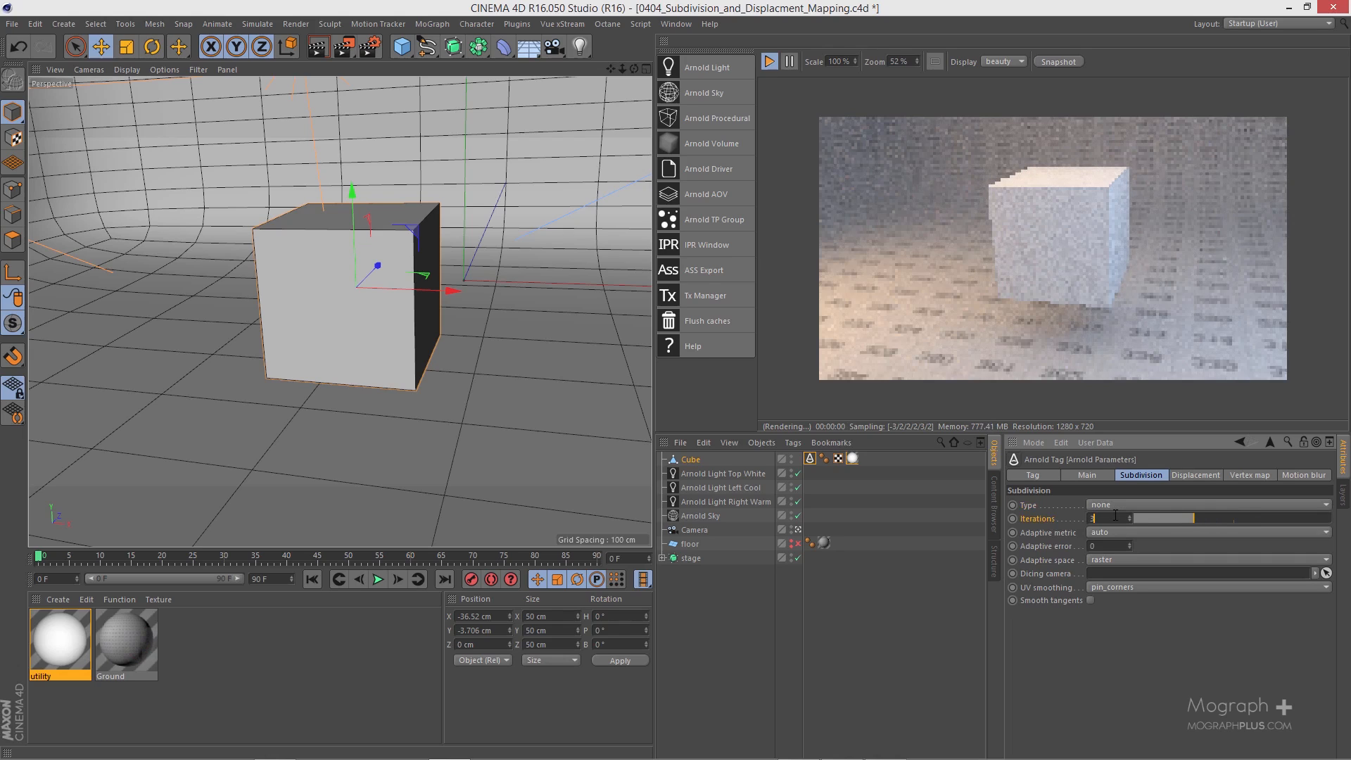
scroll(1115, 517, "down", 1)
Step: Set the cube's subdivision type to linear and try 0 and 2 iterations
left_click(1116, 504)
left_click(1125, 546)
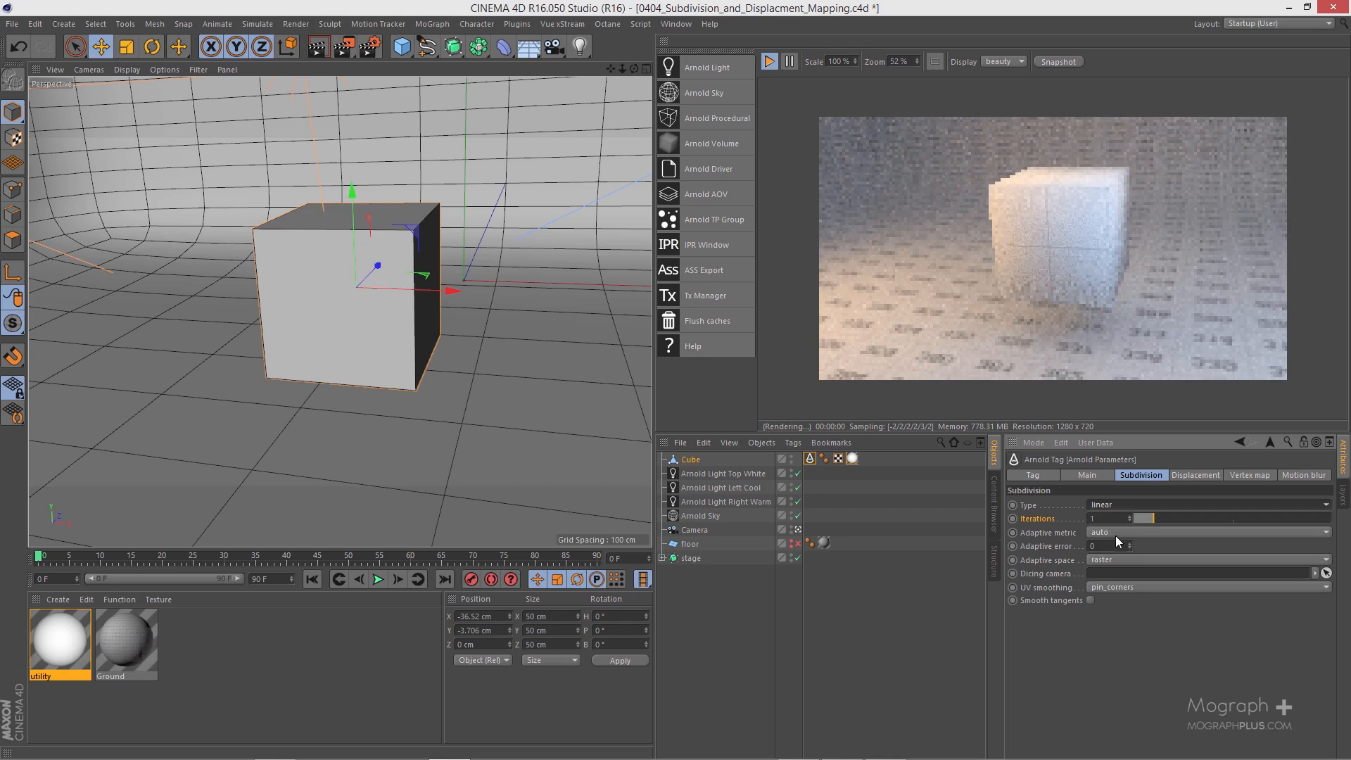
scroll(1109, 517, "down", 1)
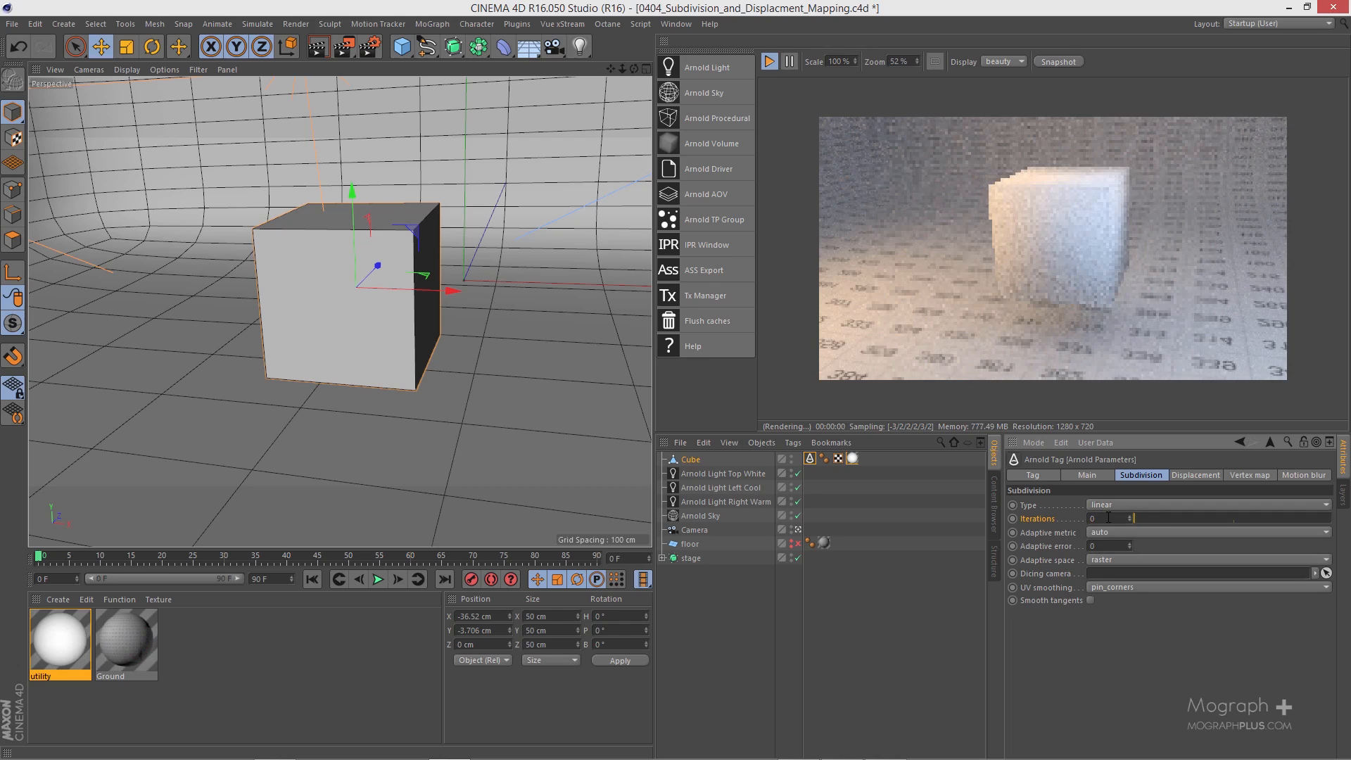
scroll(1109, 516, "up", 2)
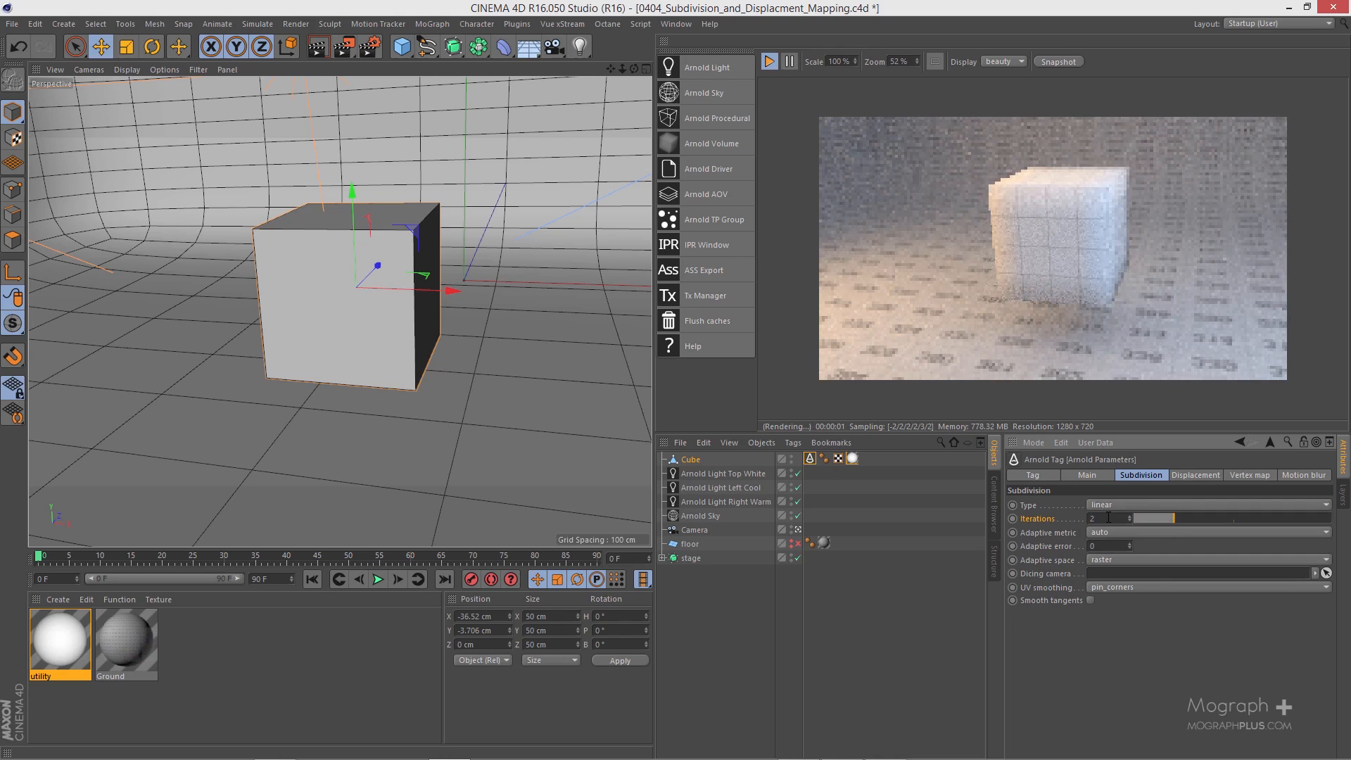
Step: Try 4 subdivision iterations on the cube and lower them to 0
left_click(1108, 516)
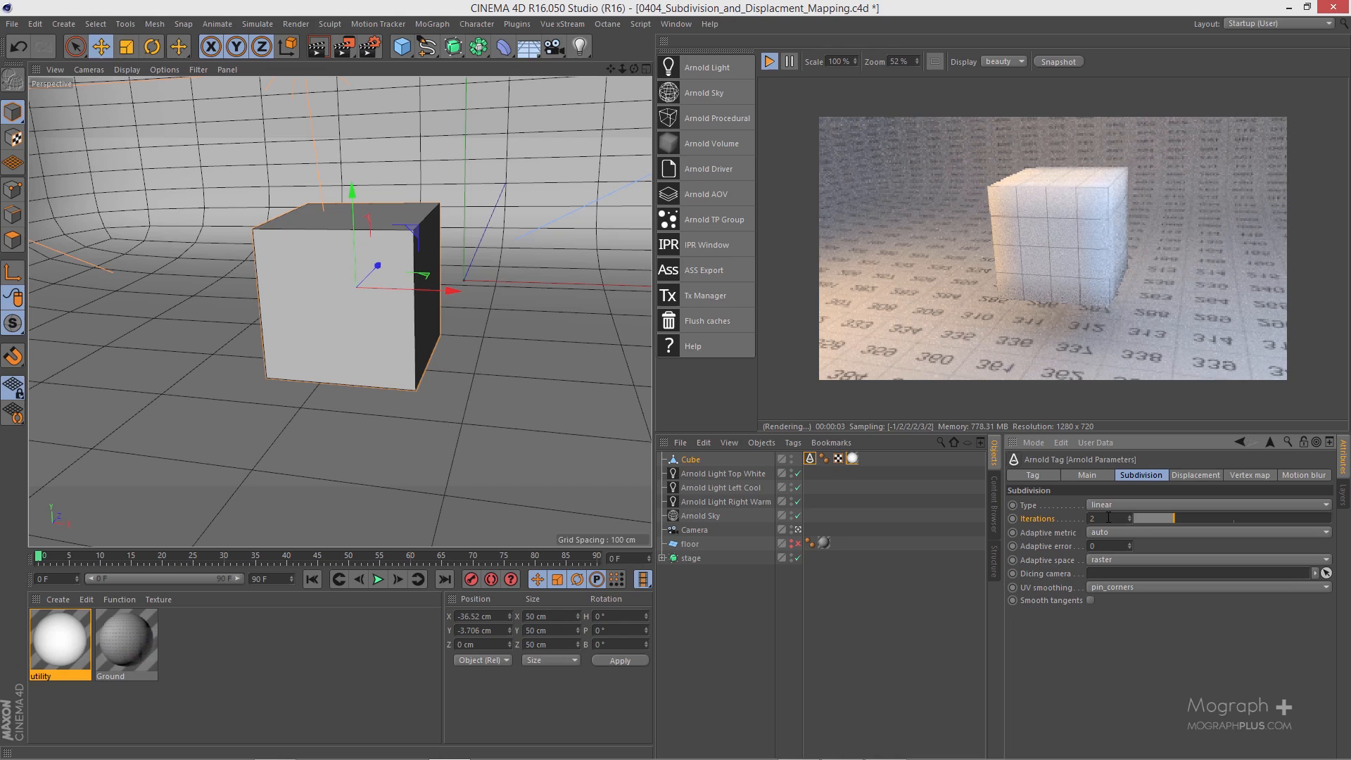
scroll(1109, 517, "up", 2)
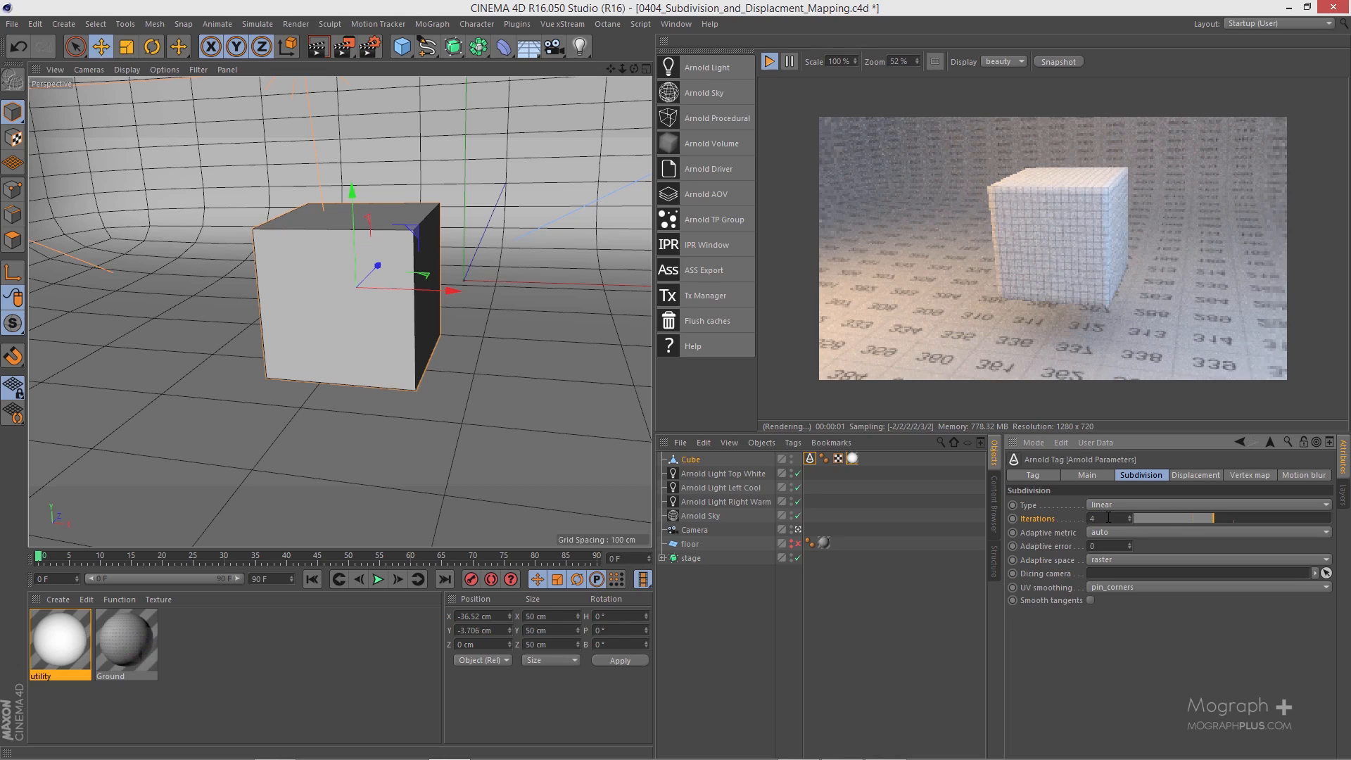
scroll(1109, 517, "down", 1)
scroll(1109, 517, "down", 1)
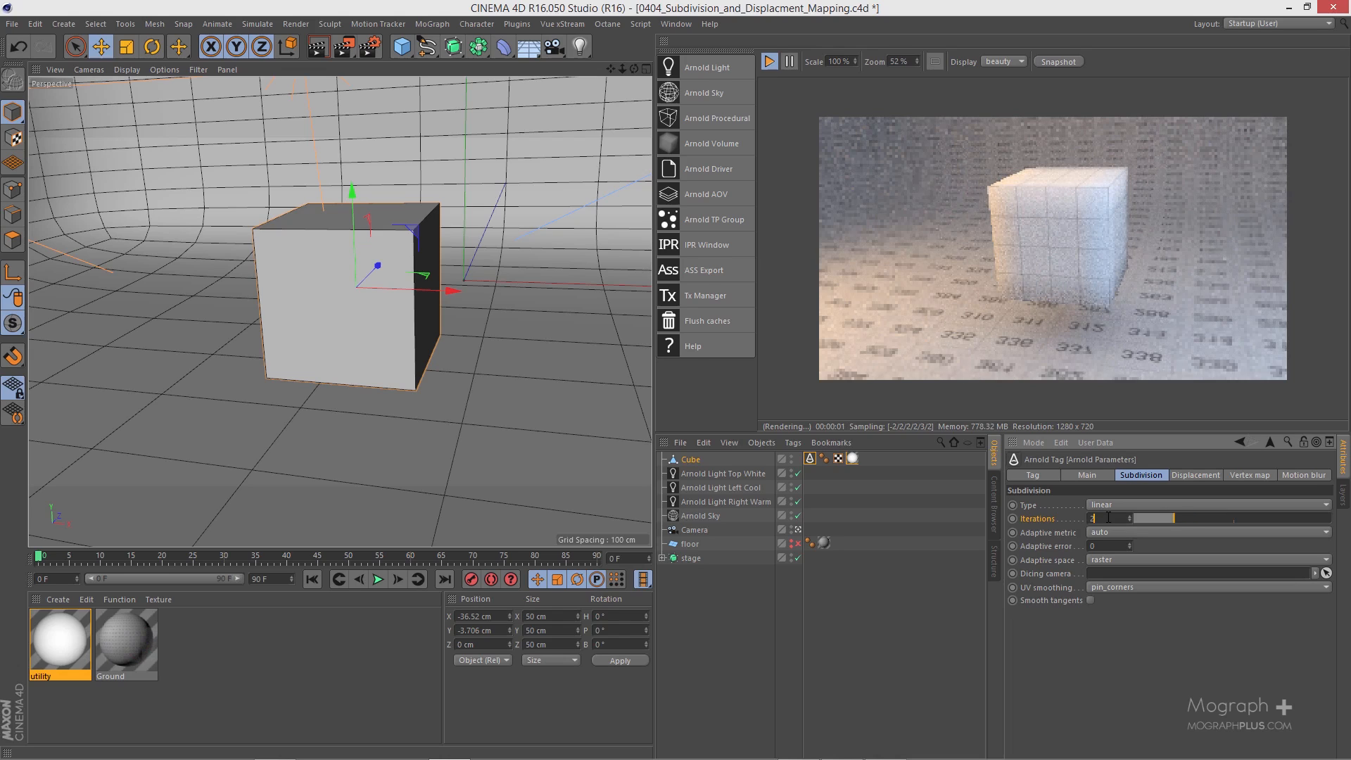
scroll(1109, 517, "down", 2)
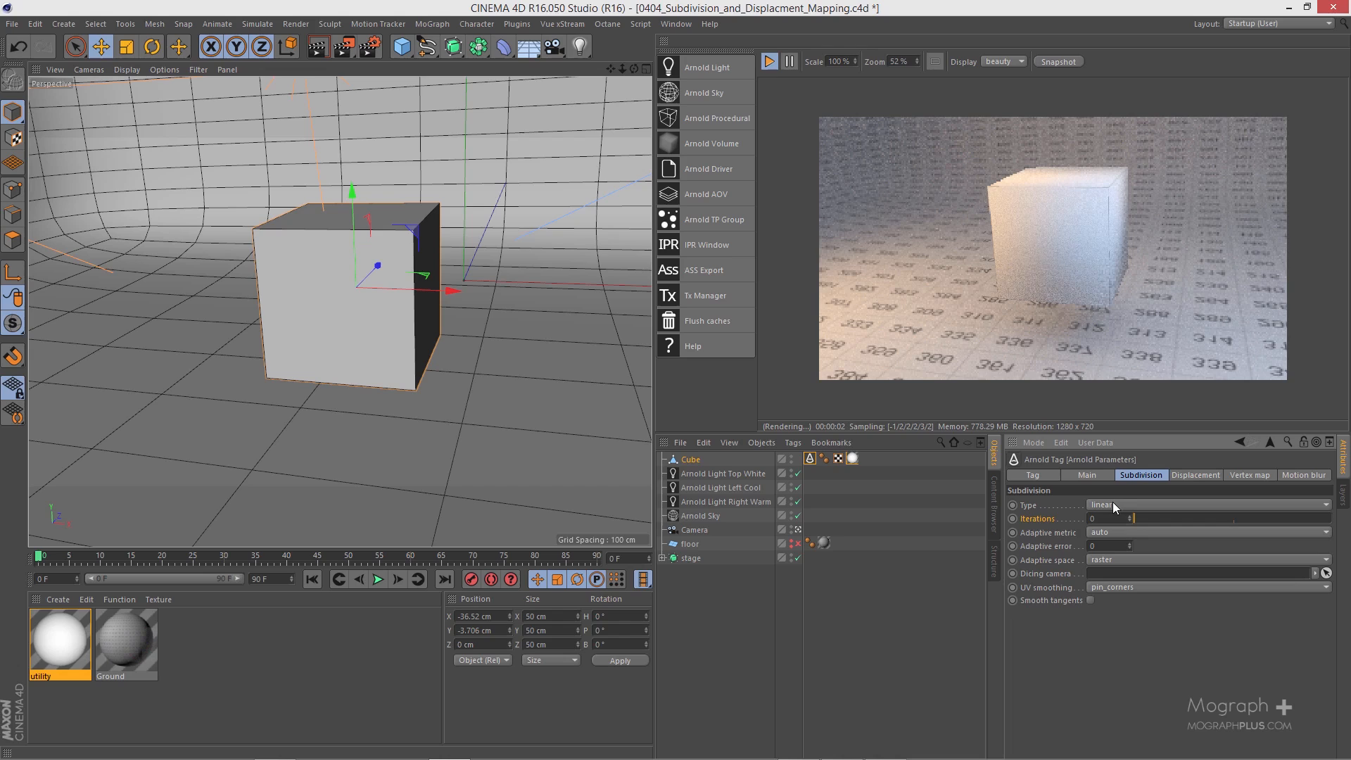
Step: Set the cube's subdivision iterations to 1 and increase them to 2
left_click(1113, 521)
scroll(1112, 521, "up", 1)
scroll(1024, 293, "up", 1)
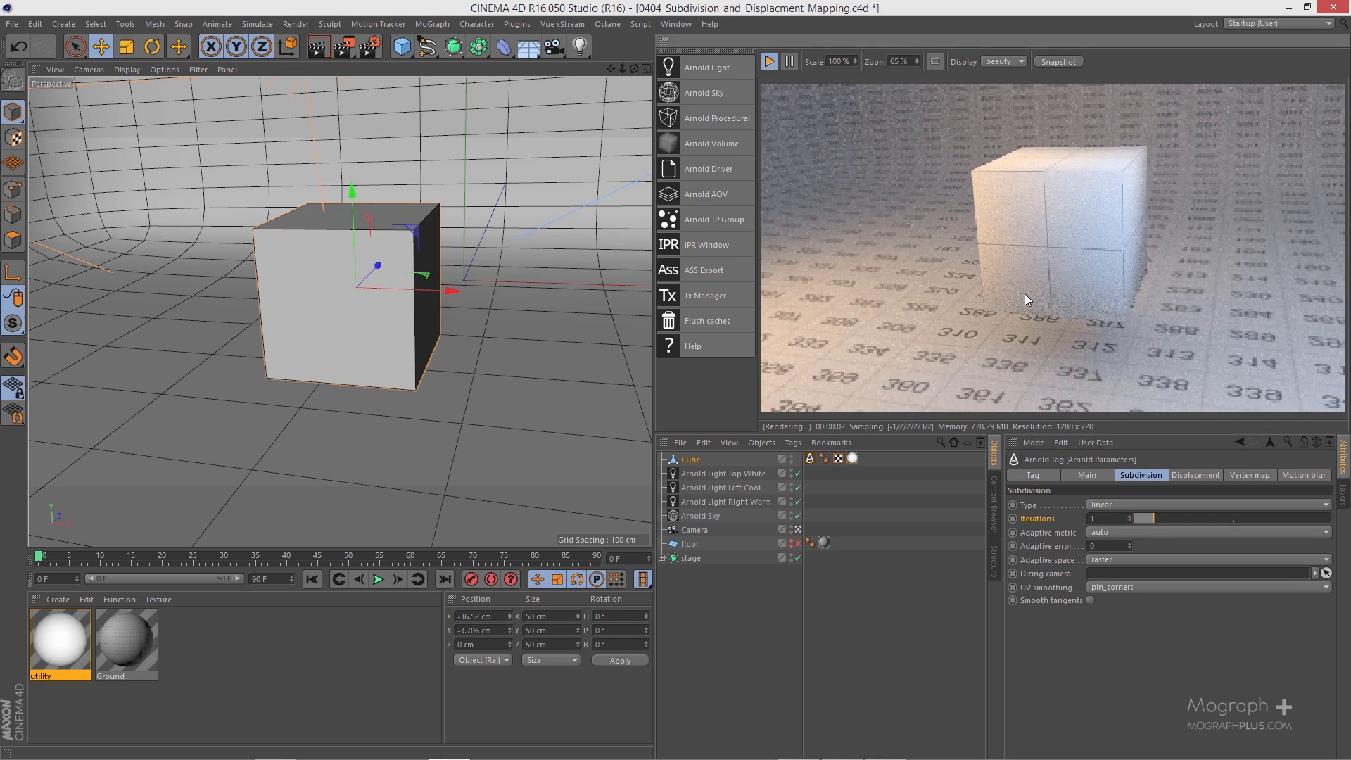
left_click(1109, 517)
key("BackSpace")
type("2")
key("Return")
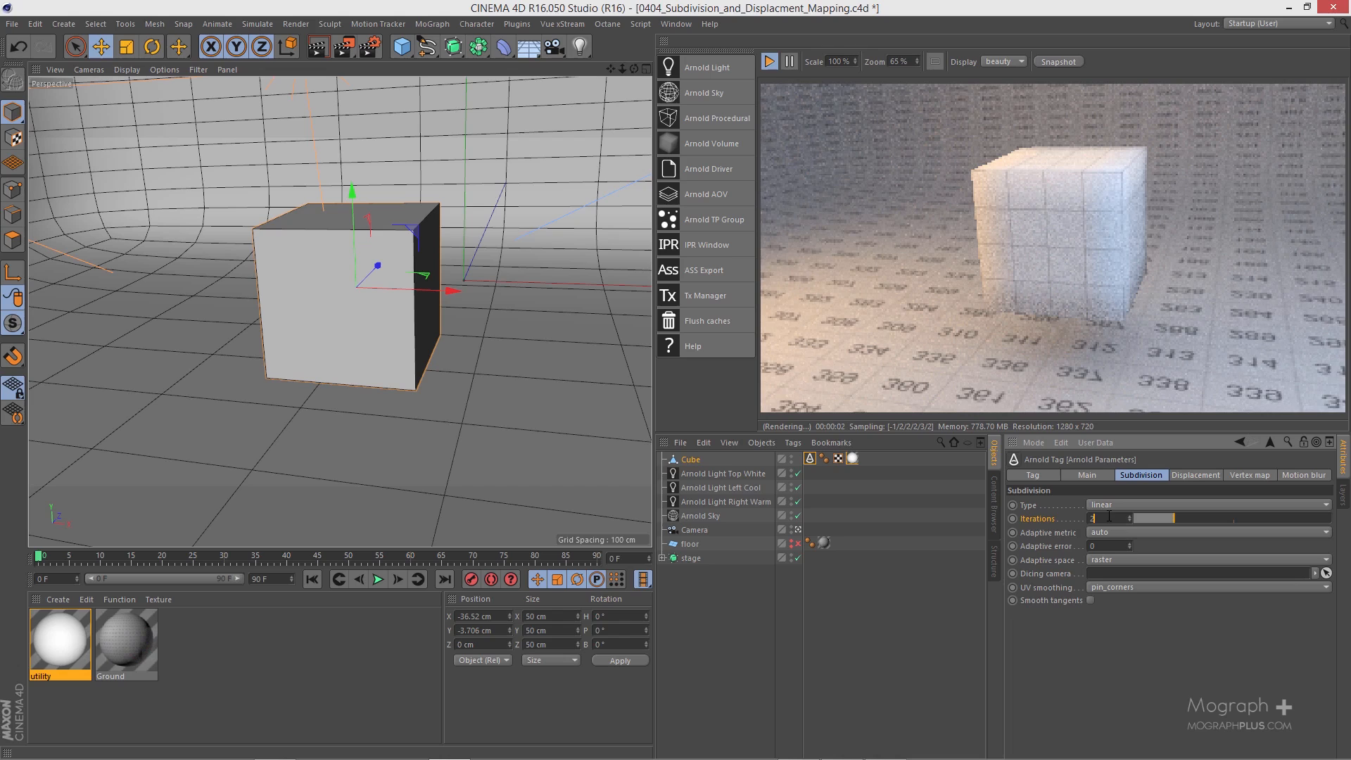
Step: Set the cube's subdivision iterations to 3 and increase them to 4
left_click(1109, 517)
type("3")
key("Return")
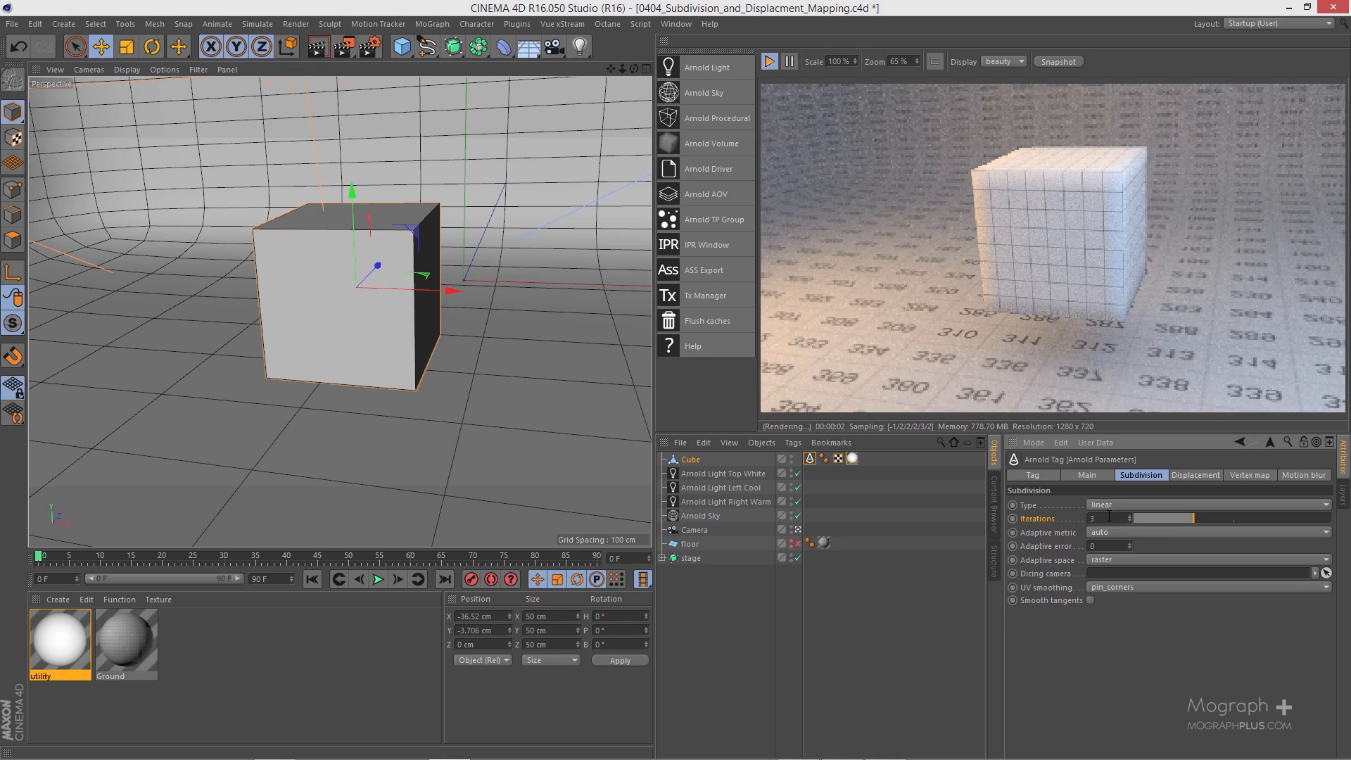
left_click(1109, 518)
type("4")
key("Return")
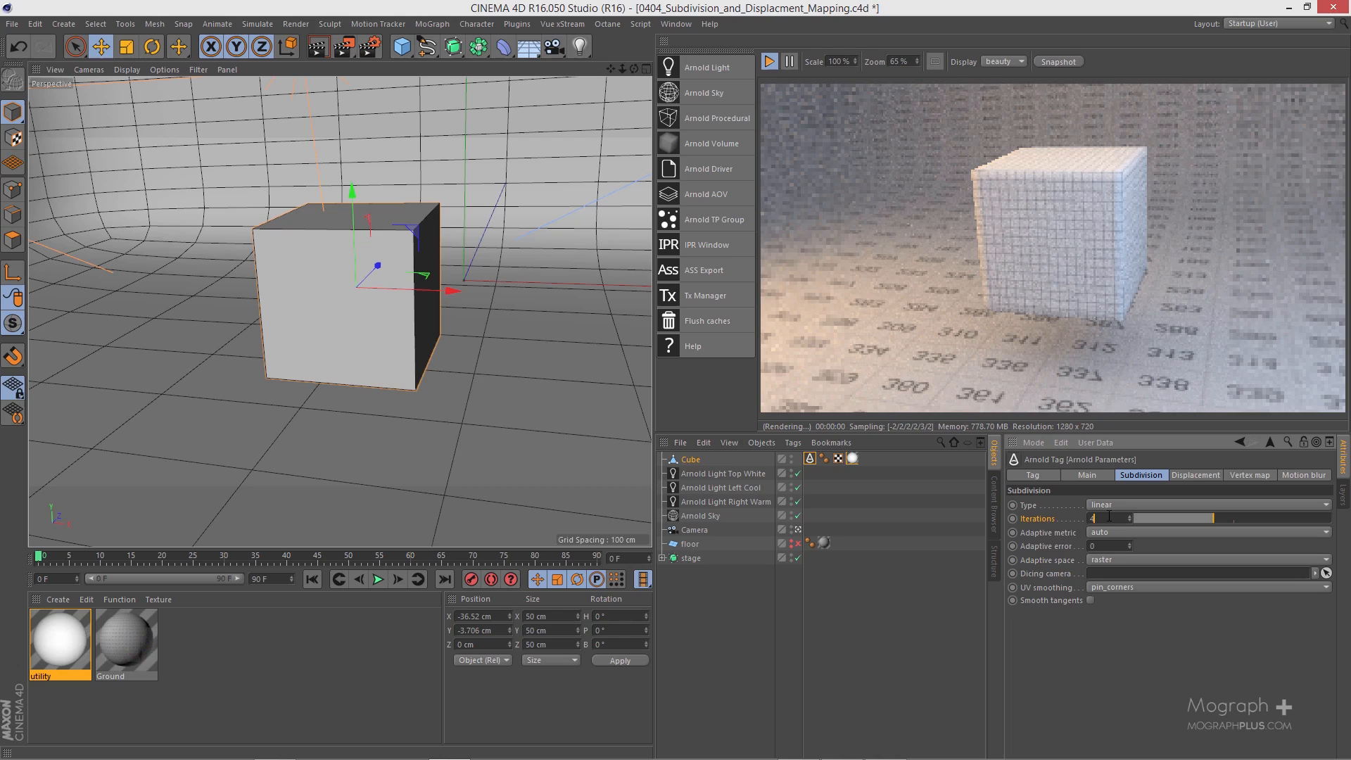
Step: Raise the subdivision iterations to 5 and bring them back down to 3
scroll(1109, 517, "up", 1)
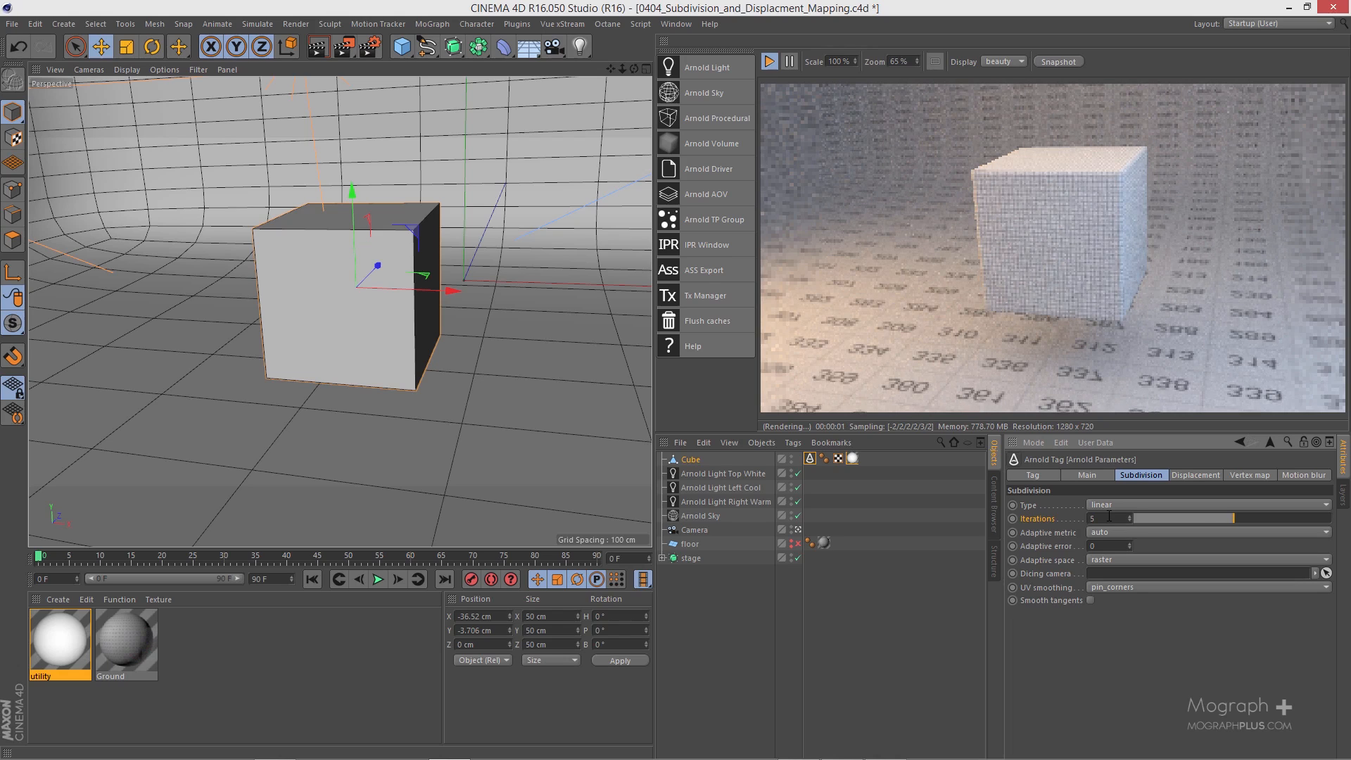
scroll(1110, 517, "down", 1)
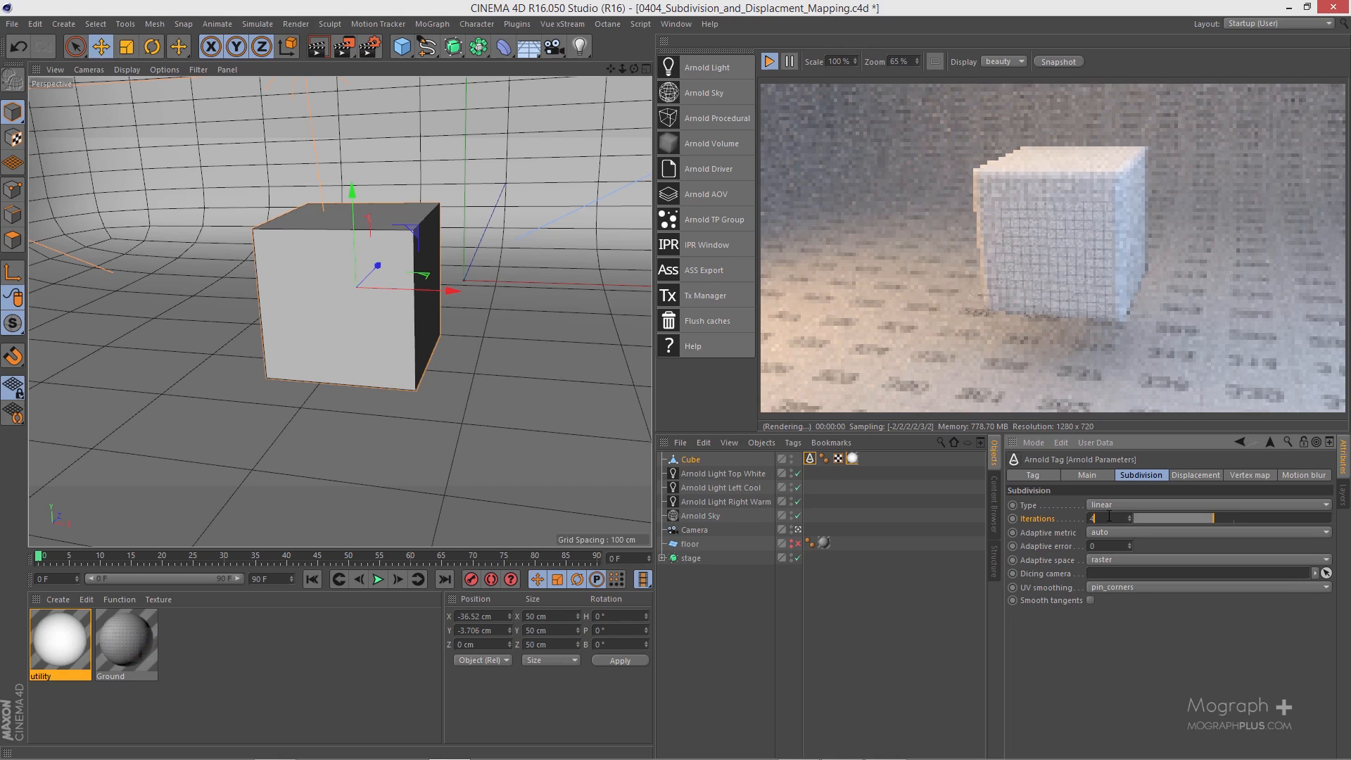
scroll(1110, 517, "down", 1)
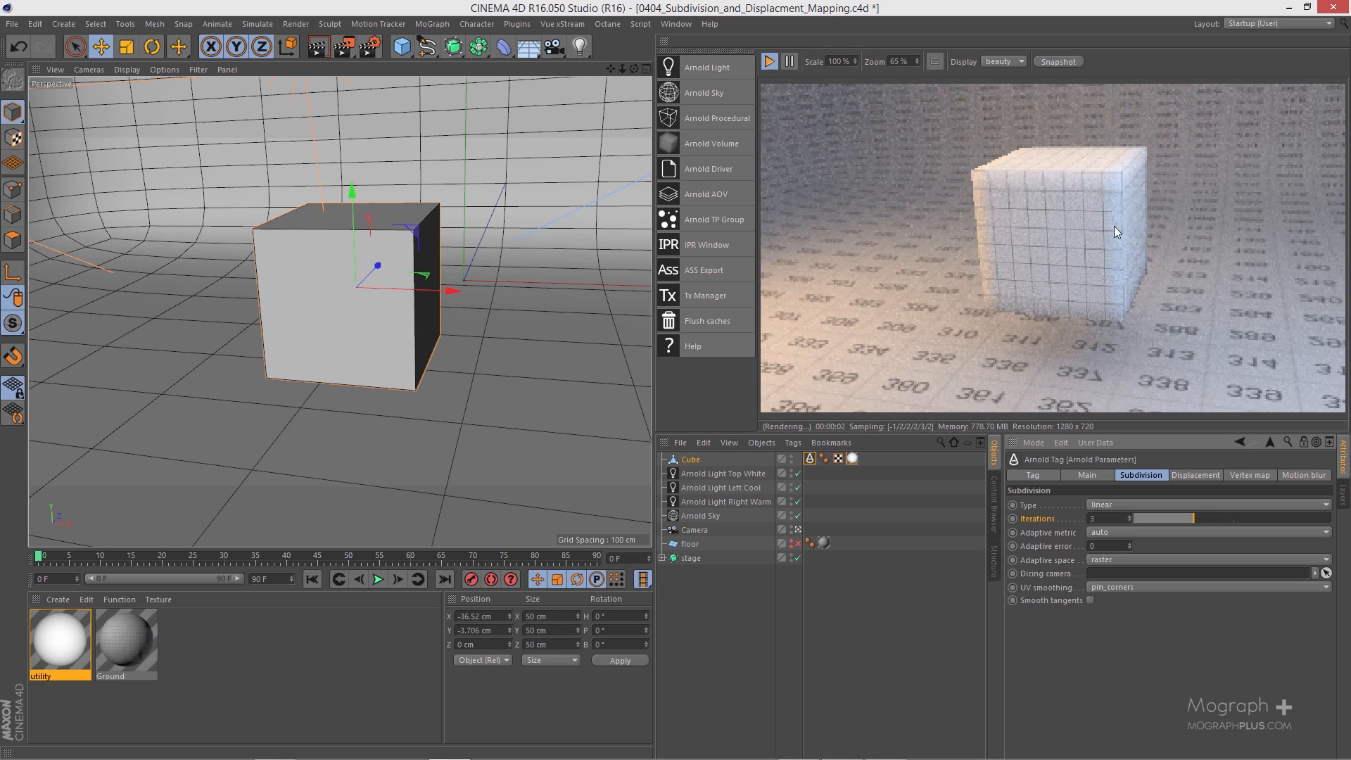
Step: Change the subdivision type to catclark and select the cube in the viewport
left_click(1111, 502)
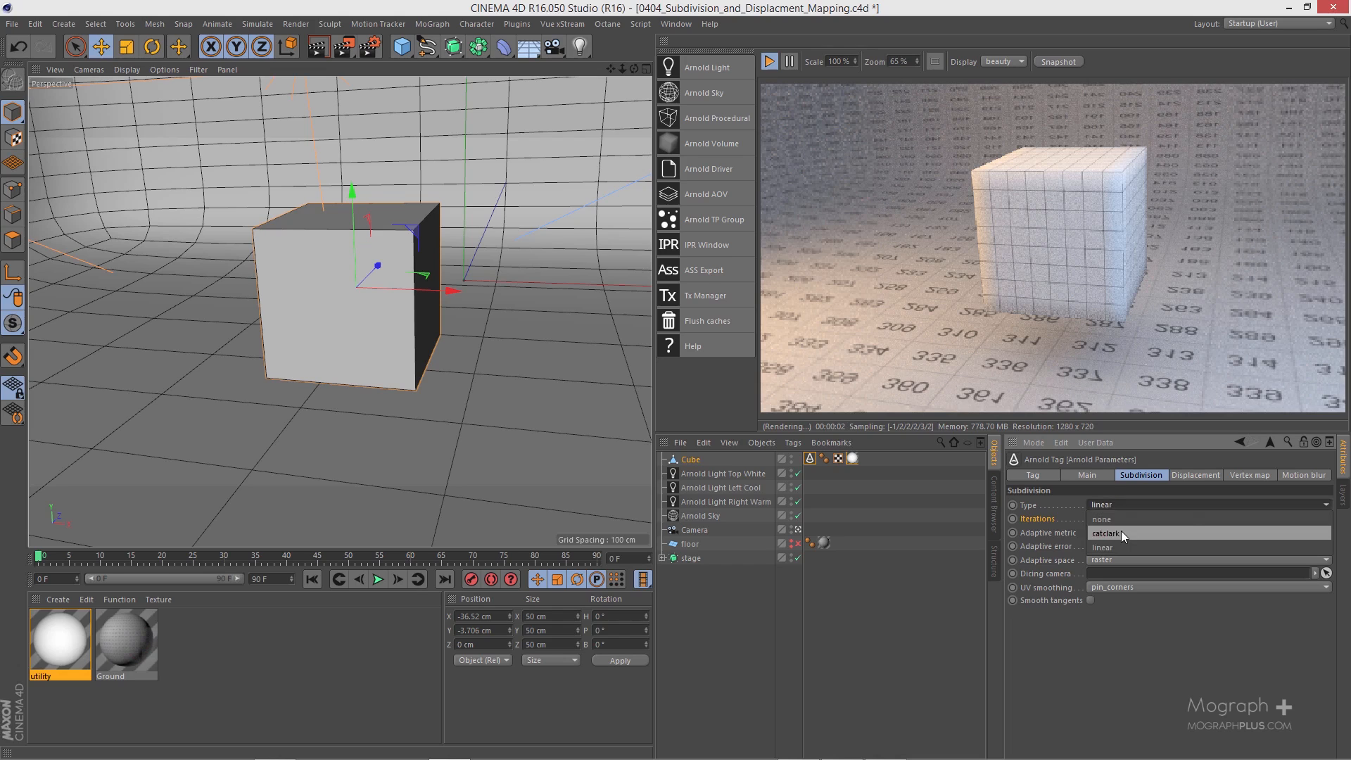
left_click(1121, 533)
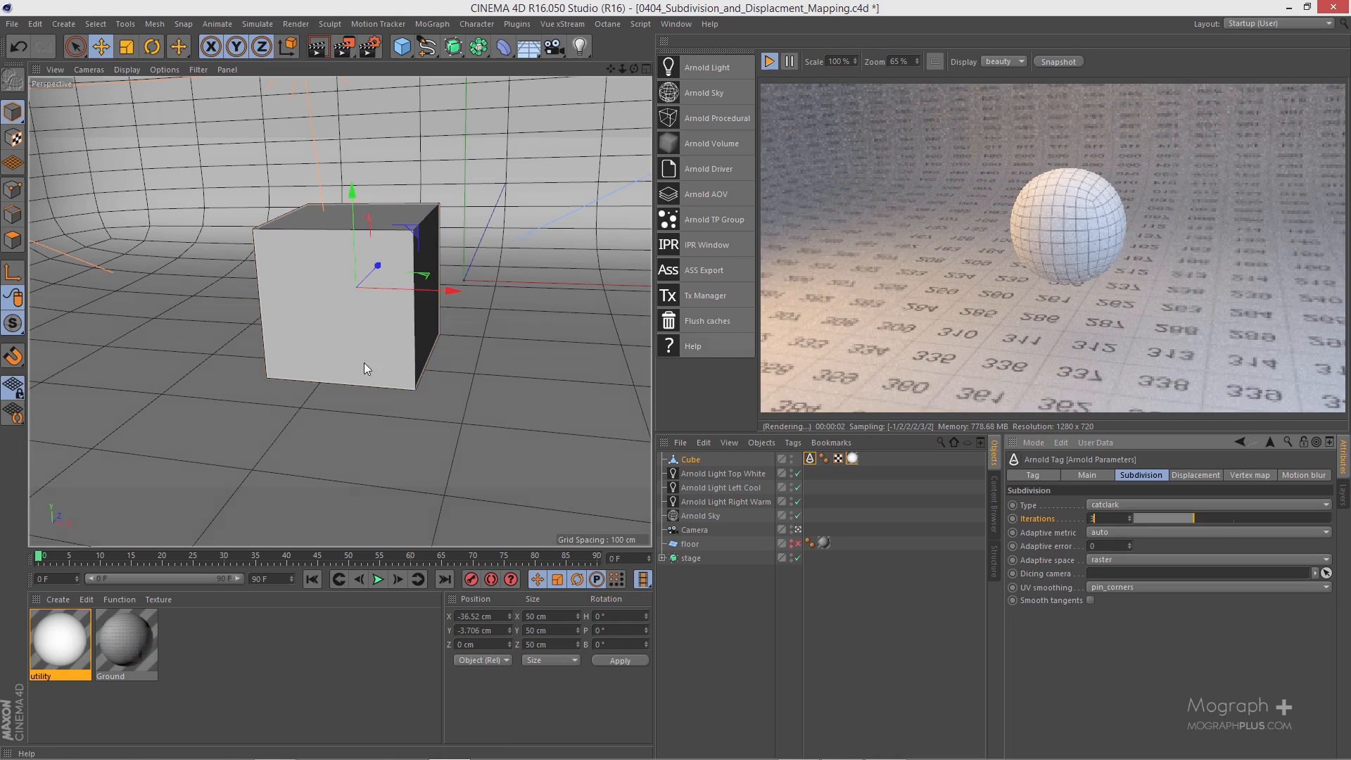
left_click(365, 320)
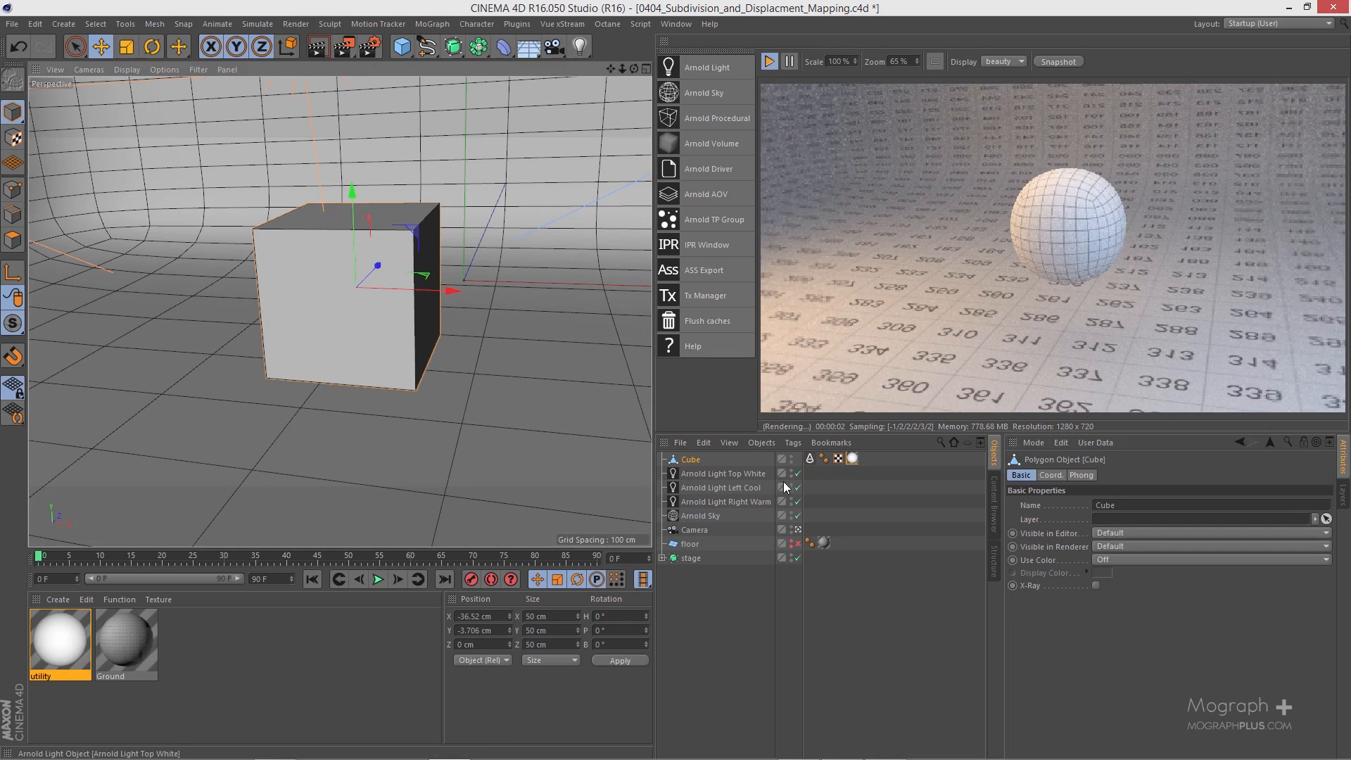
Step: In the cube's Arnold tag, lower the subdivision iterations to 1 and raise them back to 3
left_click(810, 458)
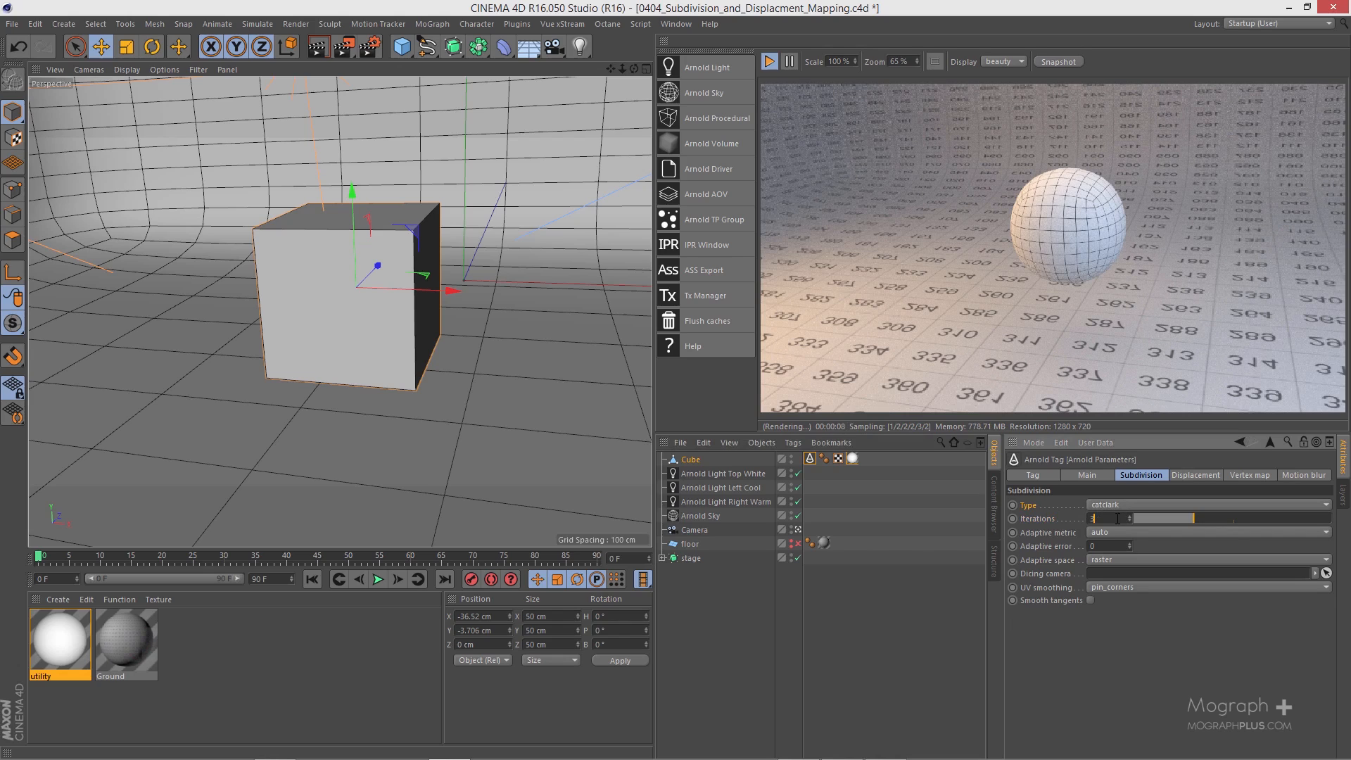
key("Down")
key("Down")
key("Down")
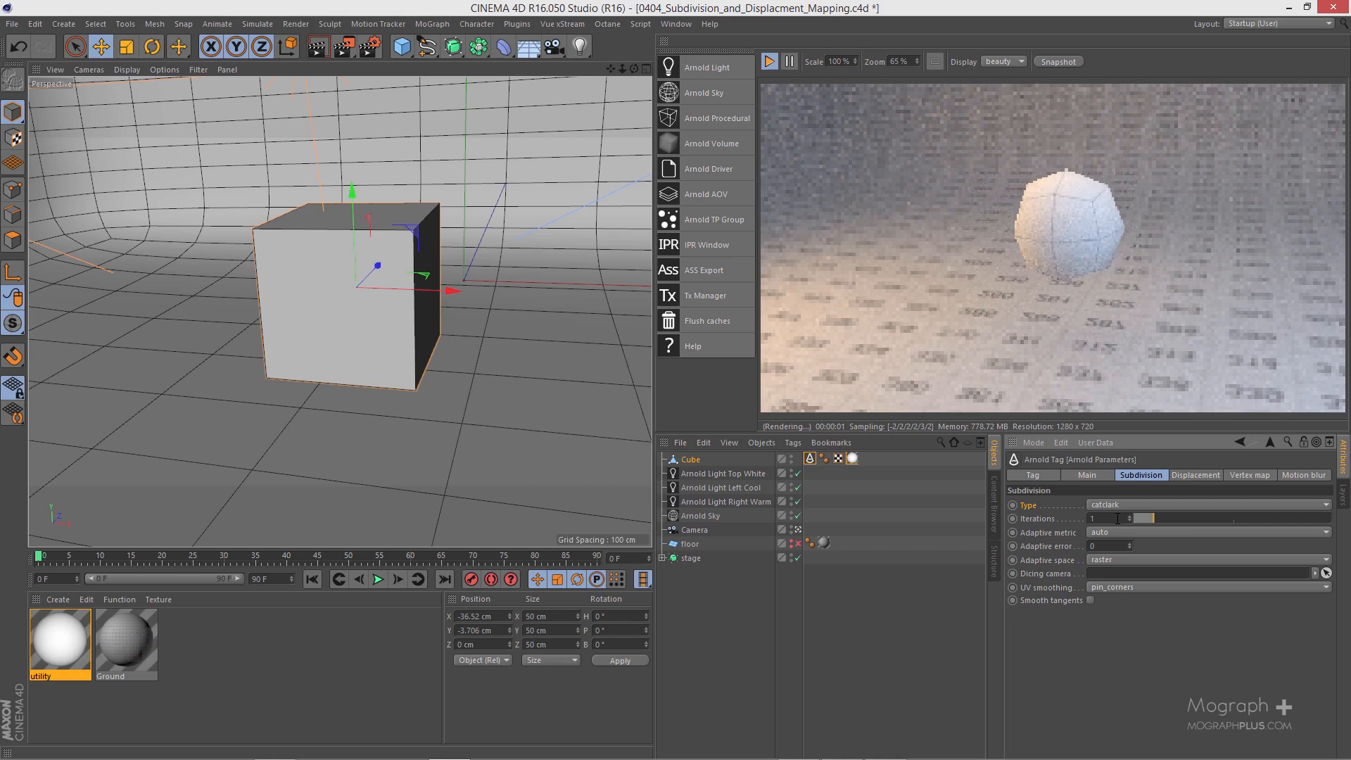
key("Up")
key("Up")
key("Up")
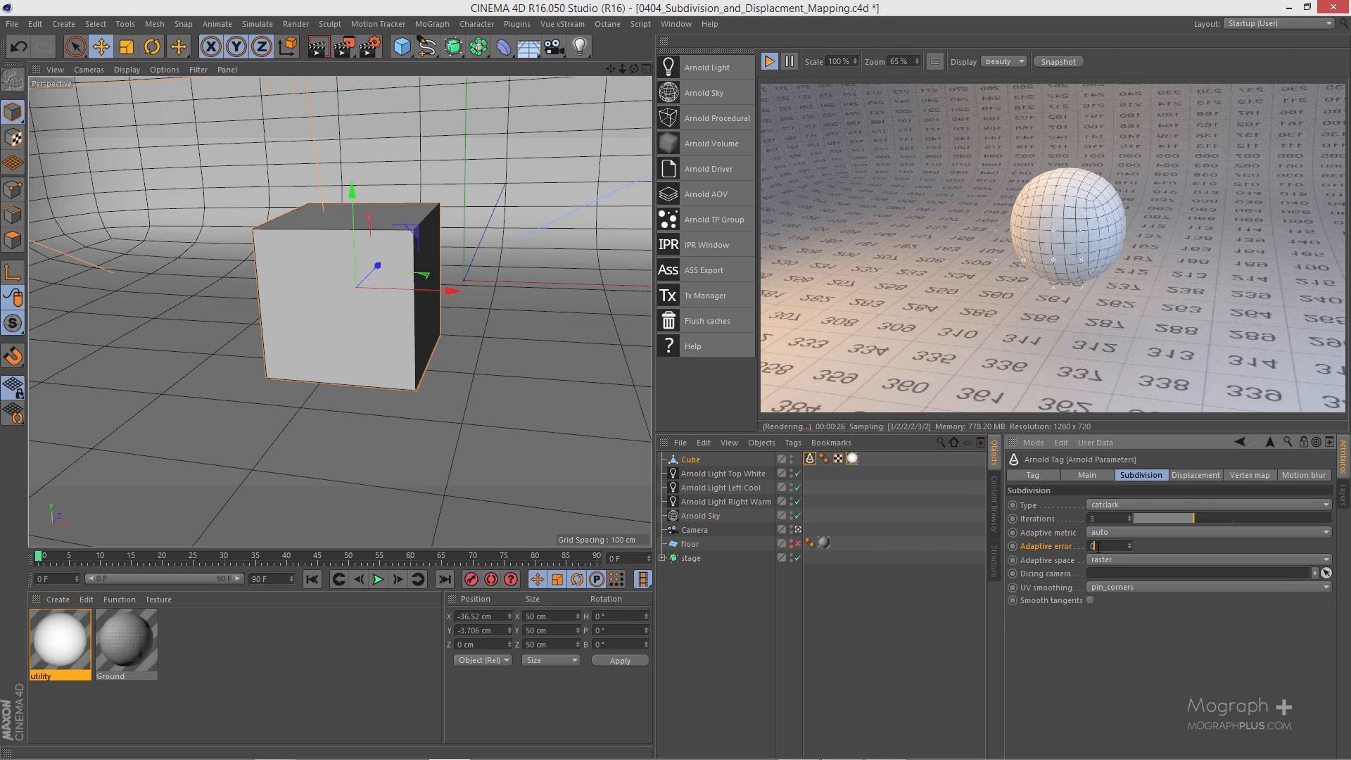
Step: Set the cube's adaptive error to 20 and restart the IPR render
type("20")
key("Return")
left_click(770, 62)
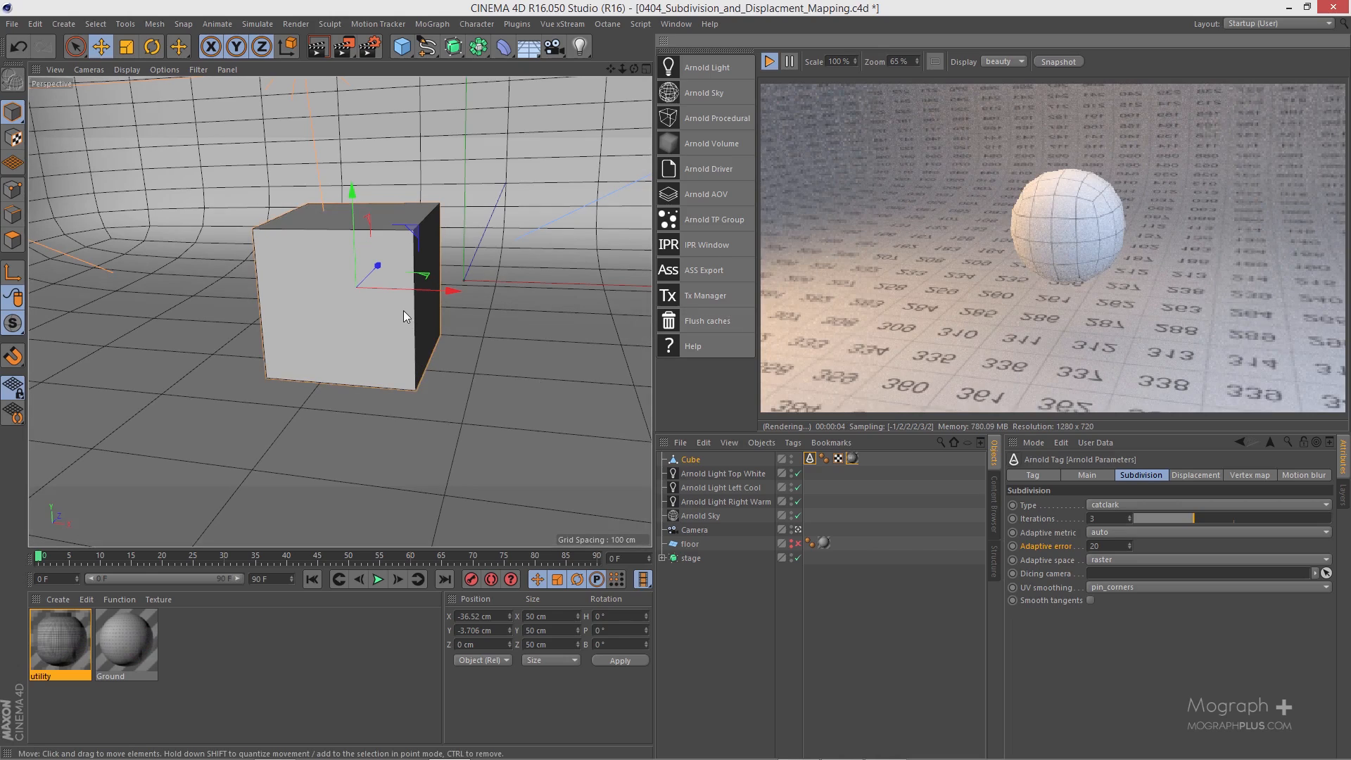
Step: Compare the cube's adaptive subdivision from far and near viewpoints, restarting the IPR render to refresh the mesh
right_click_drag(403, 310, 390, 362, "alt")
mouse_move(389, 362)
middle_mouse_down("alt")
mouse_move(403, 324)
mouse_move(395, 335)
middle_mouse_up("alt")
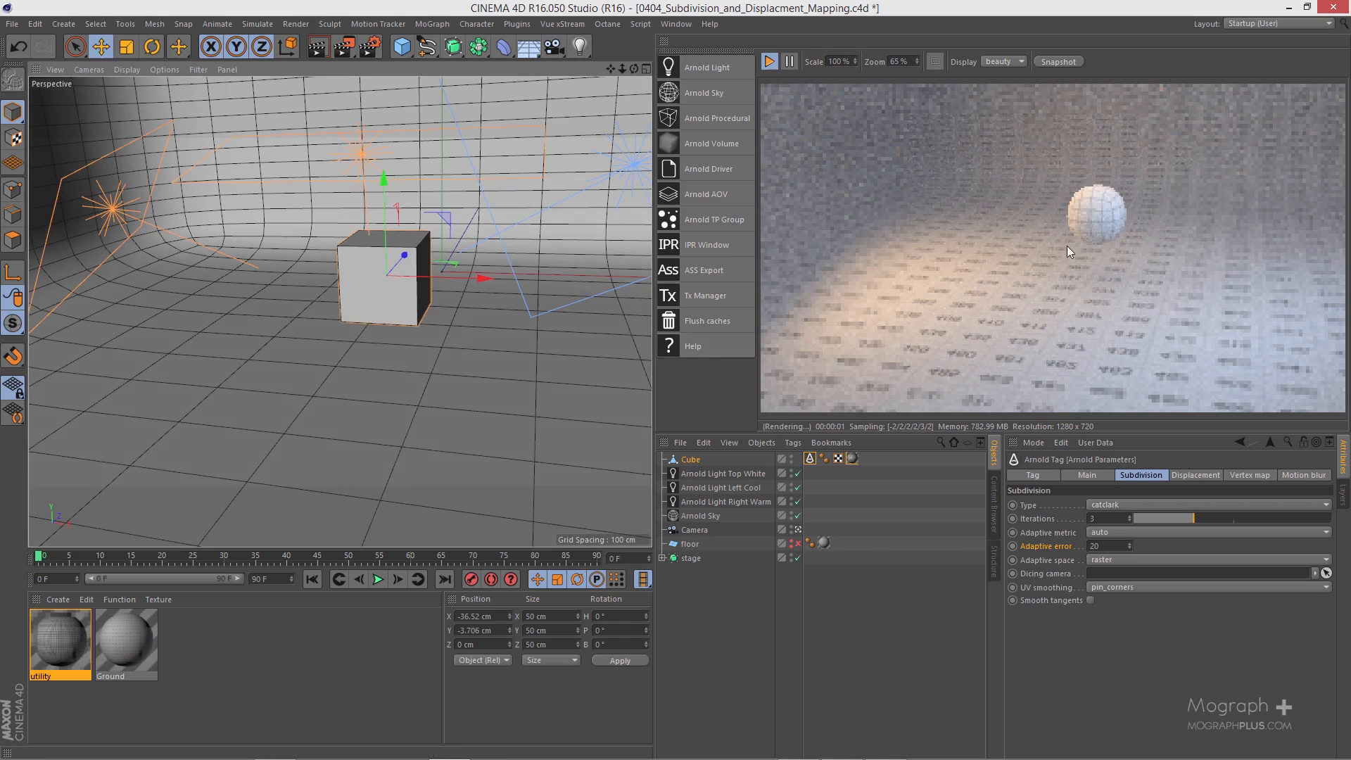
scroll(1112, 222, "up", 2)
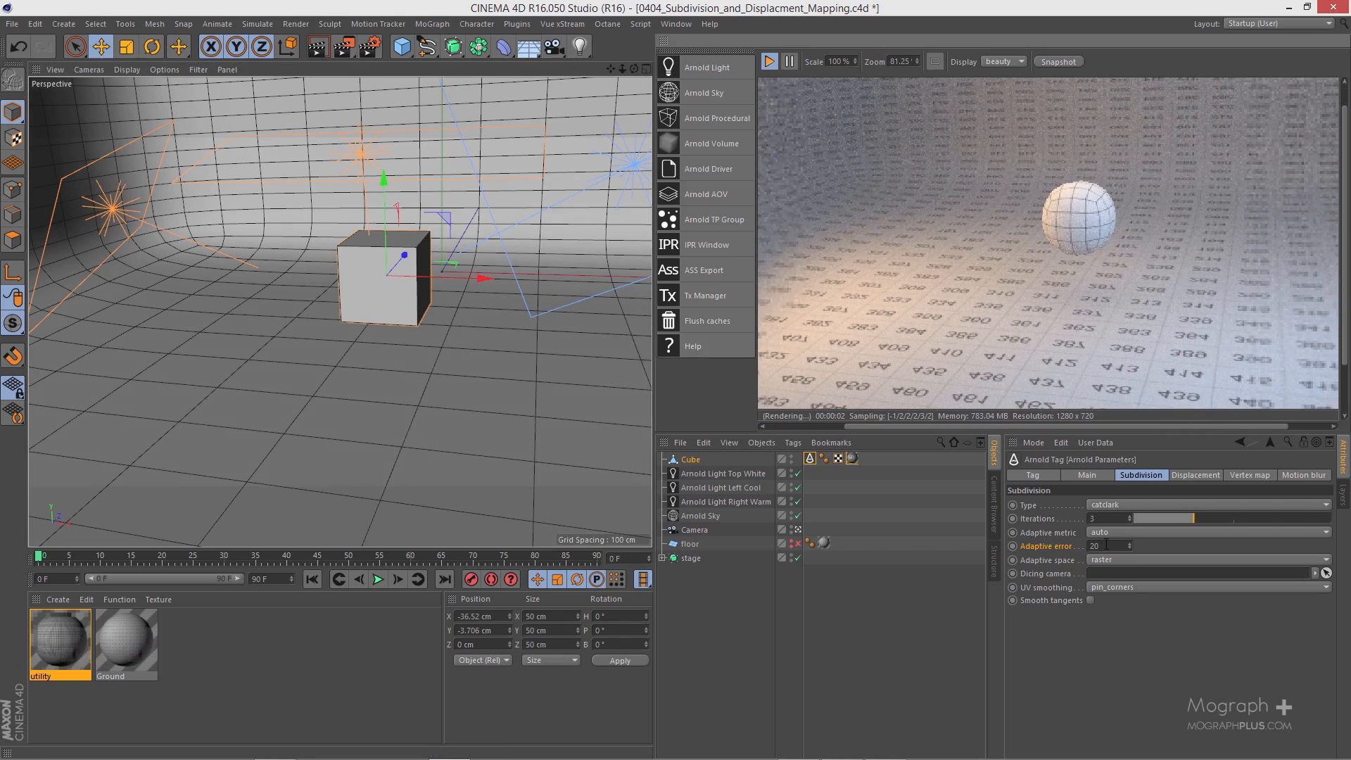
left_click(769, 61)
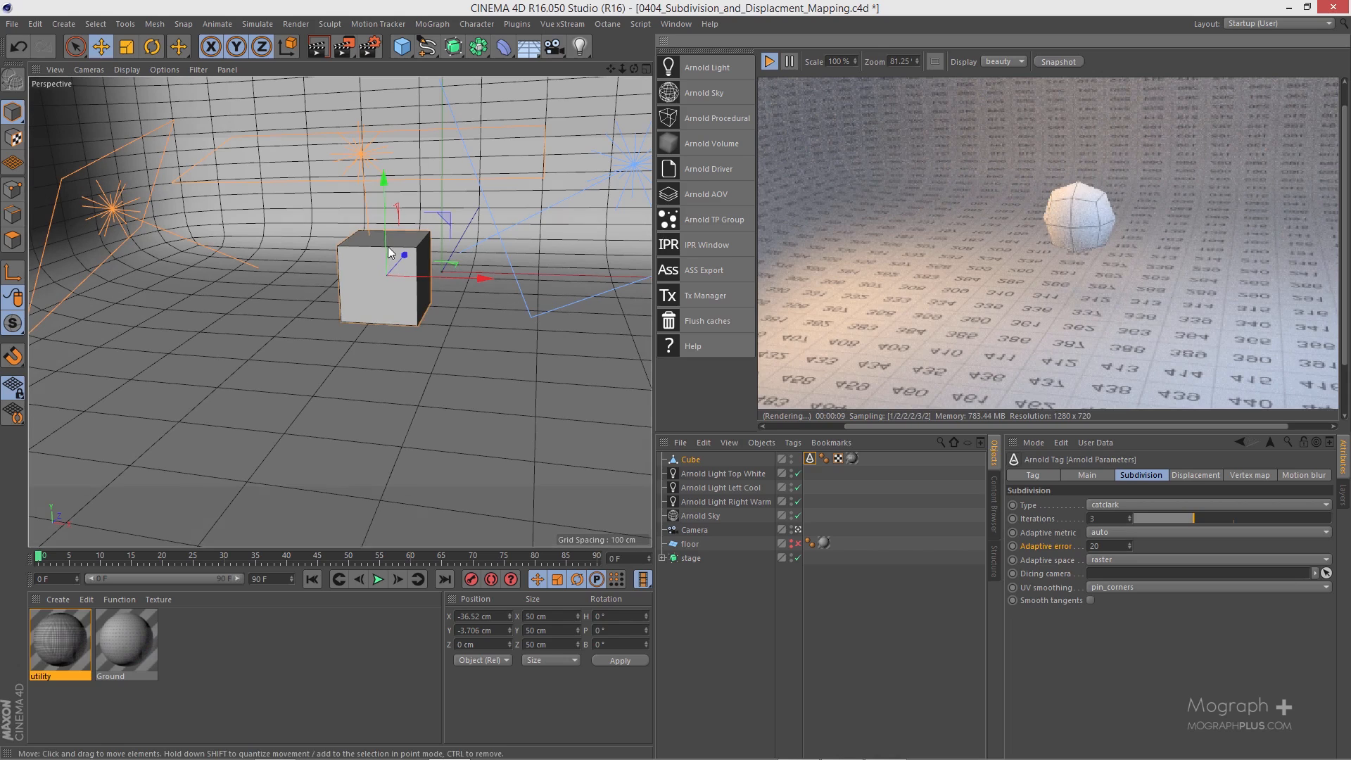
right_click_drag(404, 238, 476, 220, "alt")
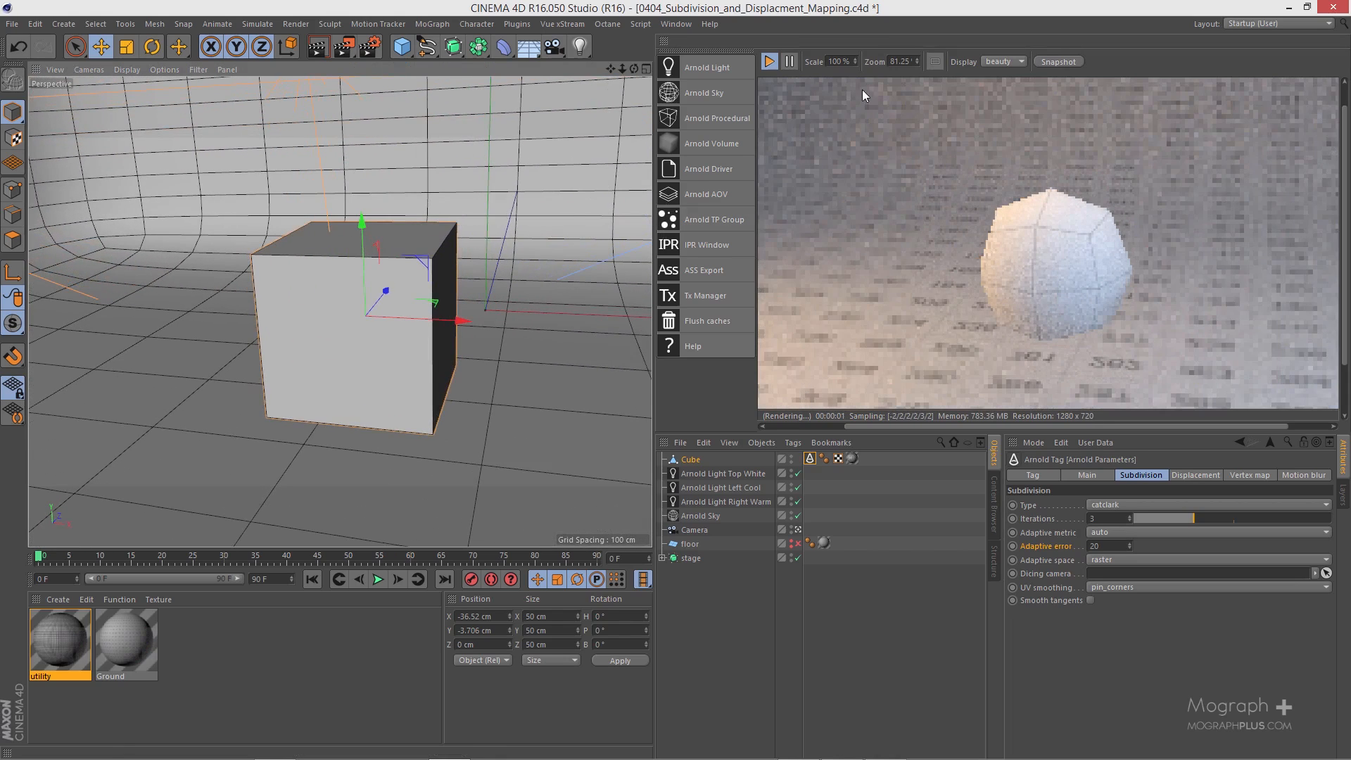
left_click(769, 62)
left_click(769, 62)
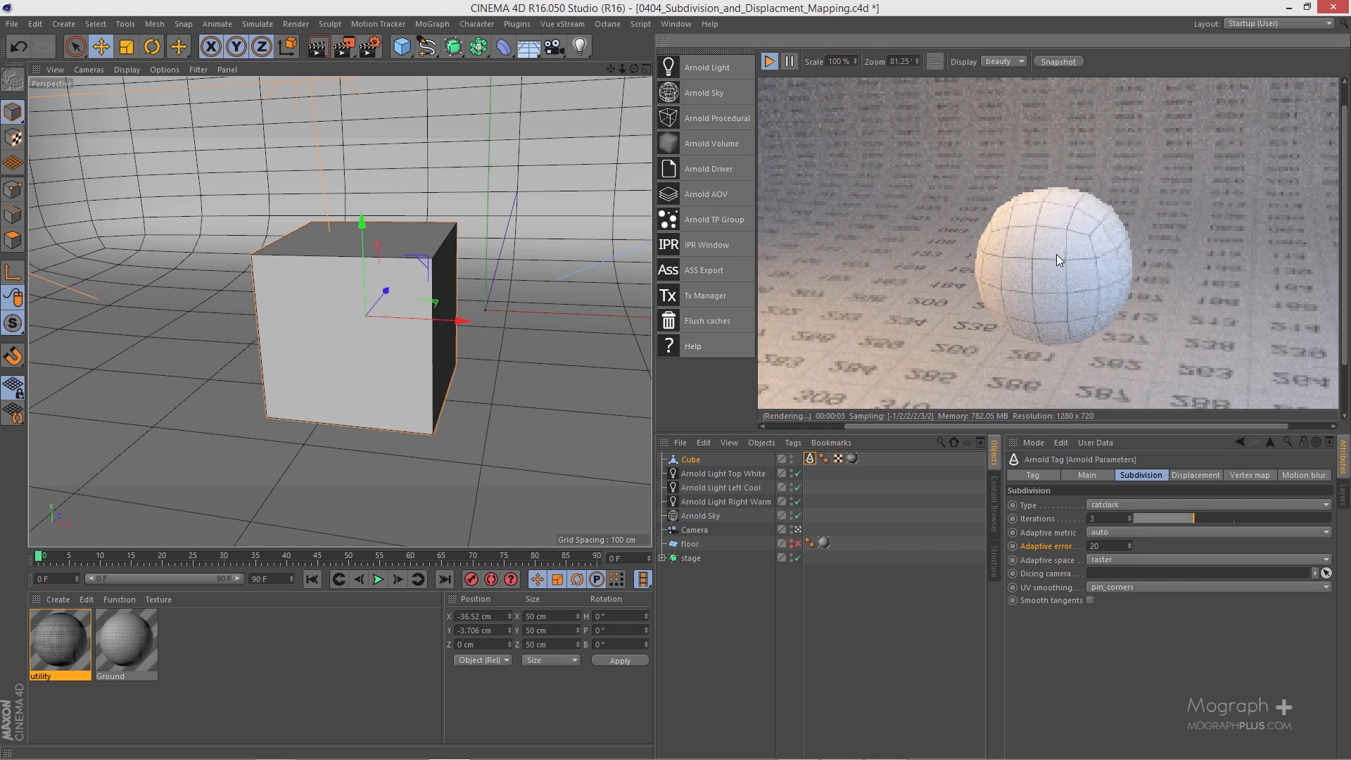
left_click_drag(371, 273, 414, 281, "alt")
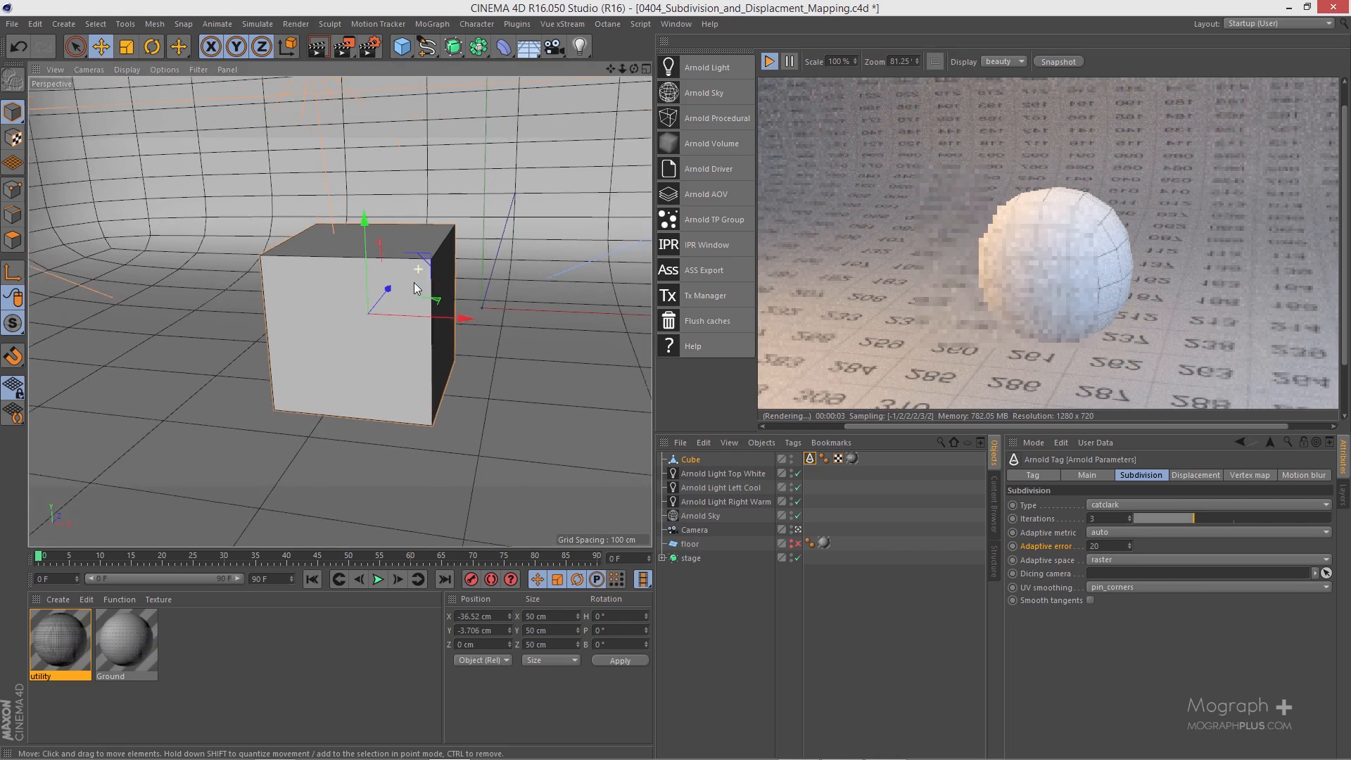
right_click_drag(414, 281, 391, 337, "alt")
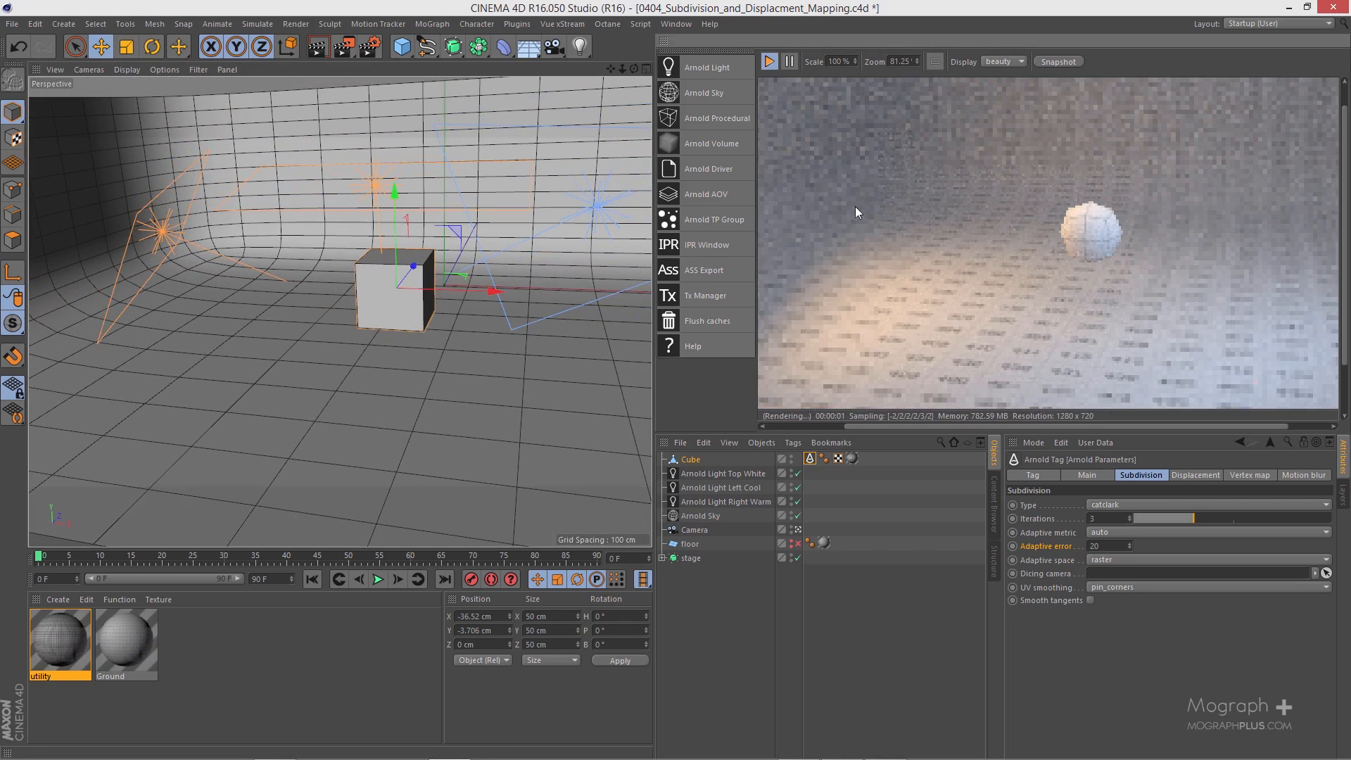
Step: Set the cube's adaptive error to 10
left_click(1114, 547)
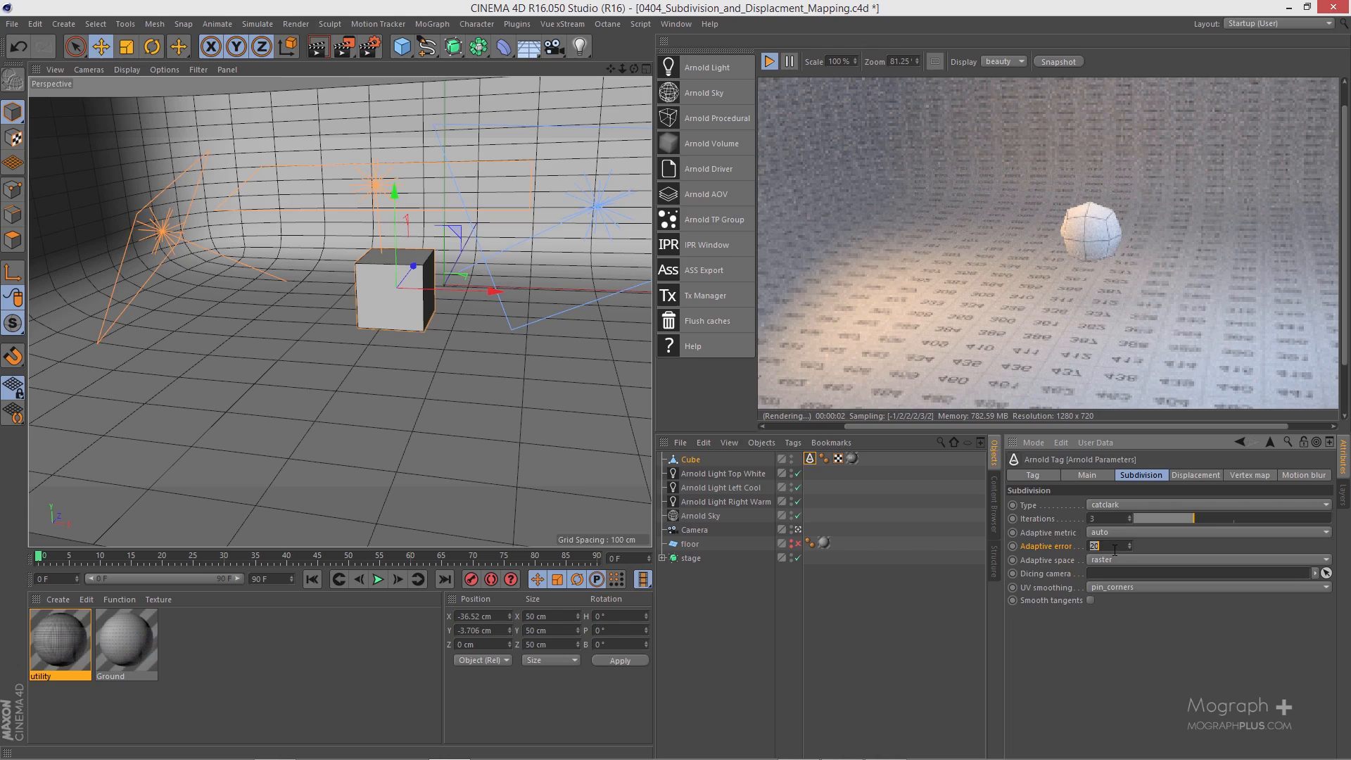
type("10")
key("Return")
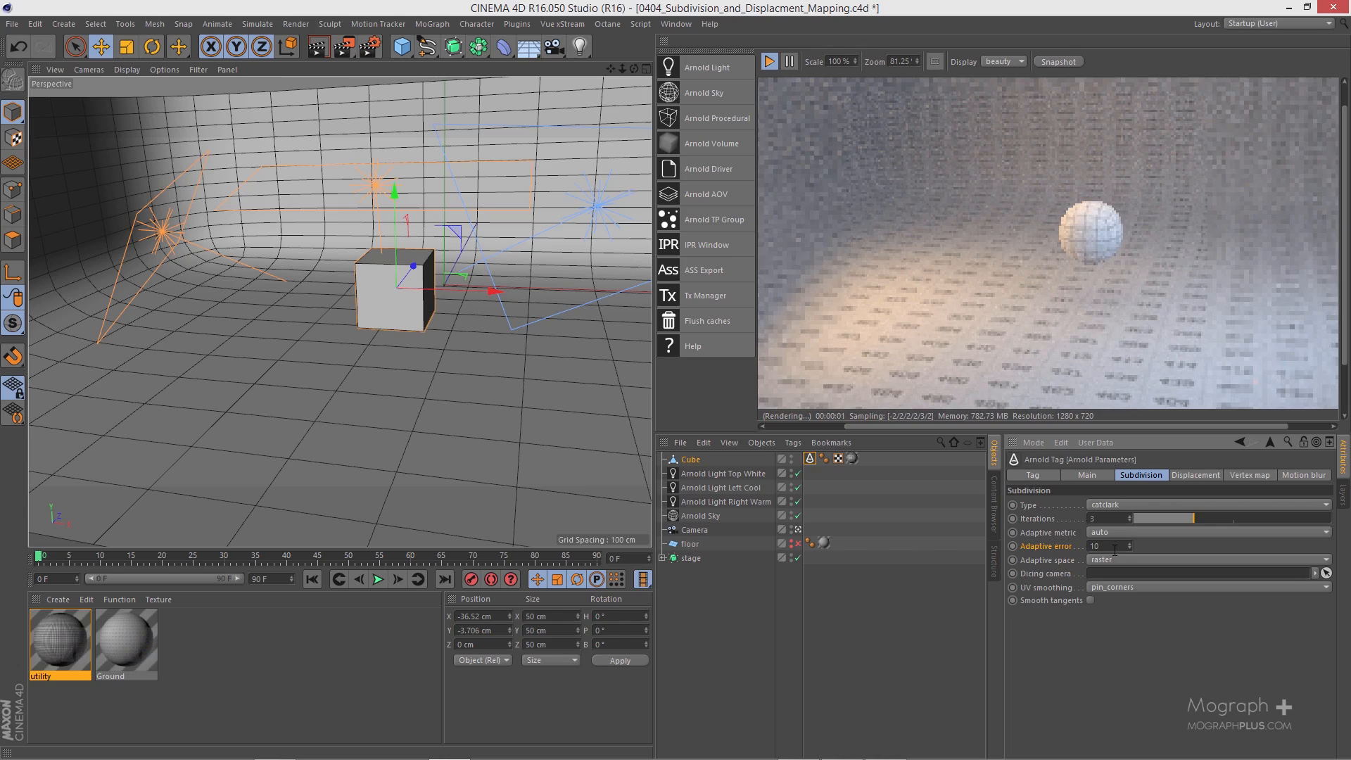
Step: Set the cube's adaptive error to 0 and restart the IPR render to check the cube up close
double_click(1115, 550)
type("0")
key("Return")
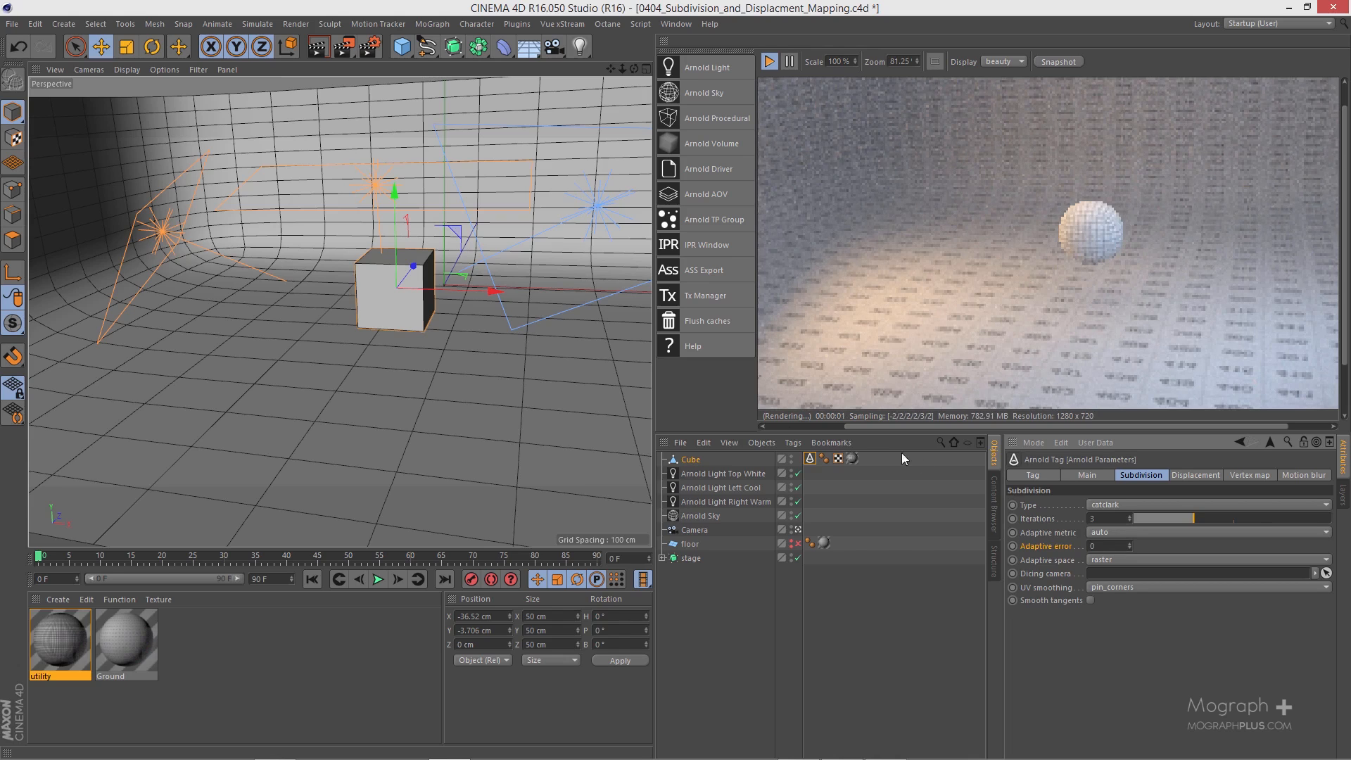
scroll(442, 238, "up", 5)
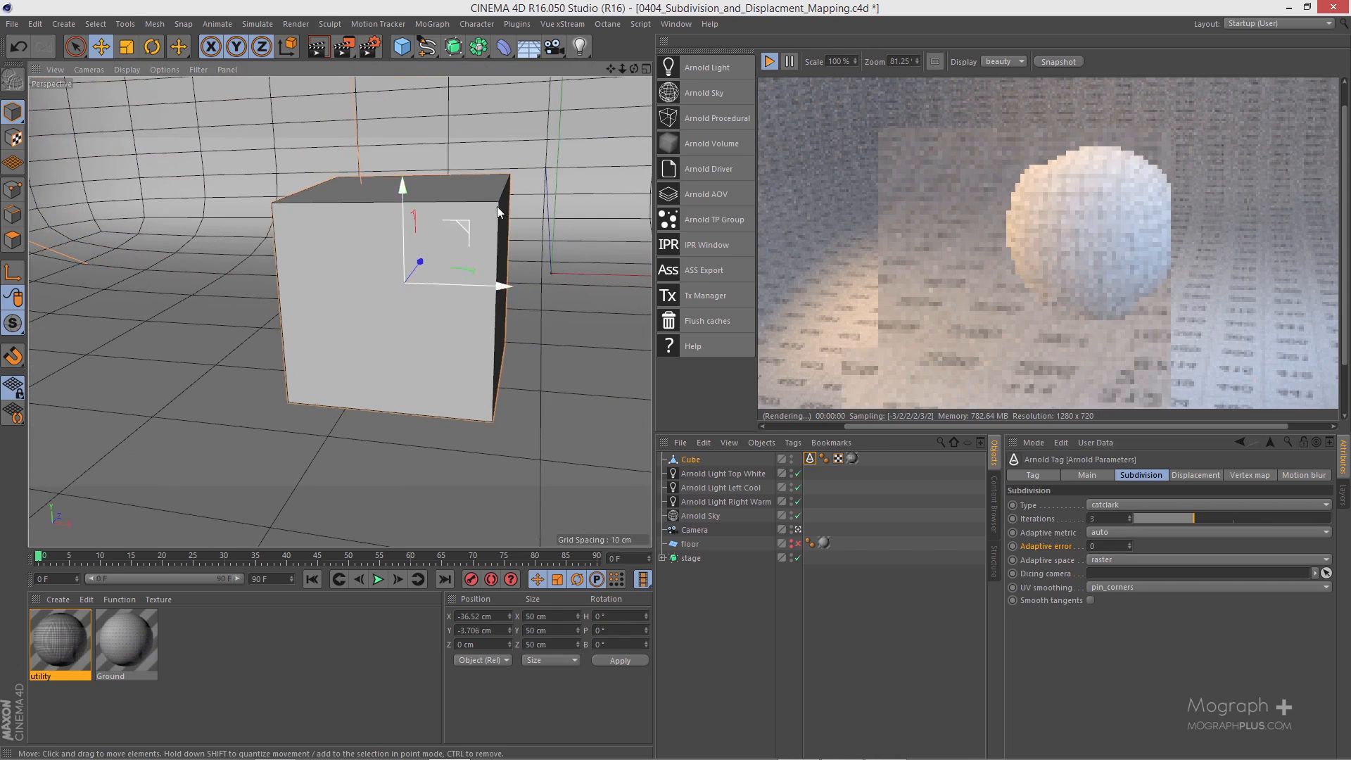
left_click(770, 61)
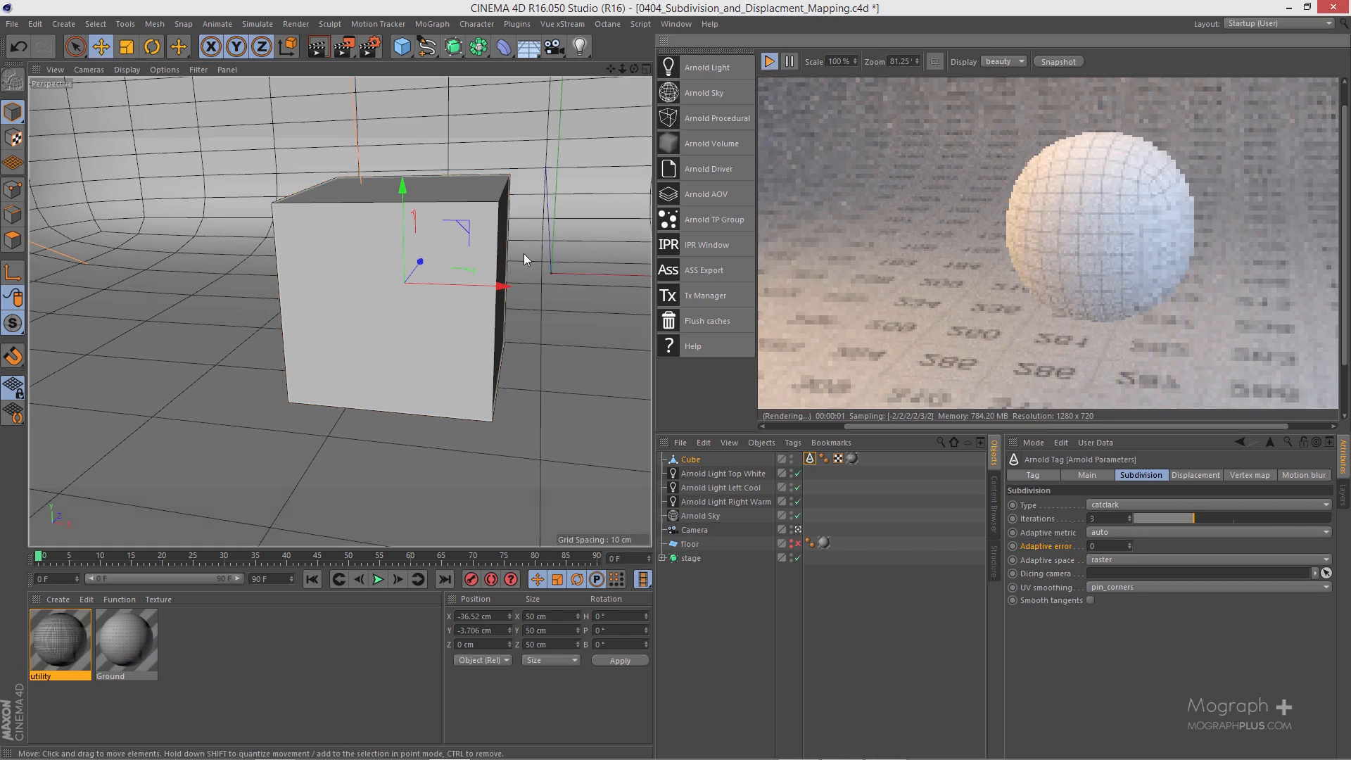
left_click_drag(523, 253, 500, 256, "alt")
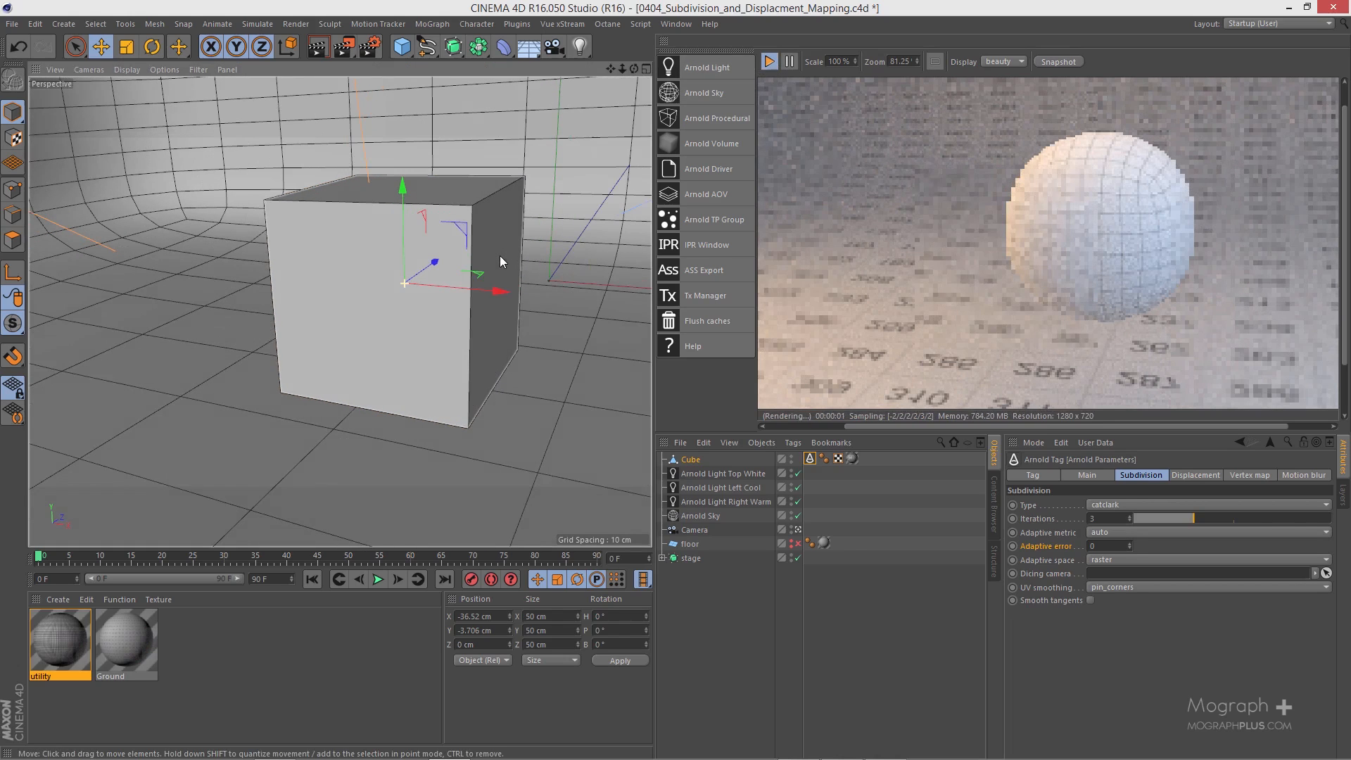
Step: Examine the available adaptive metric options, keeping the metric on auto
left_click(1125, 529)
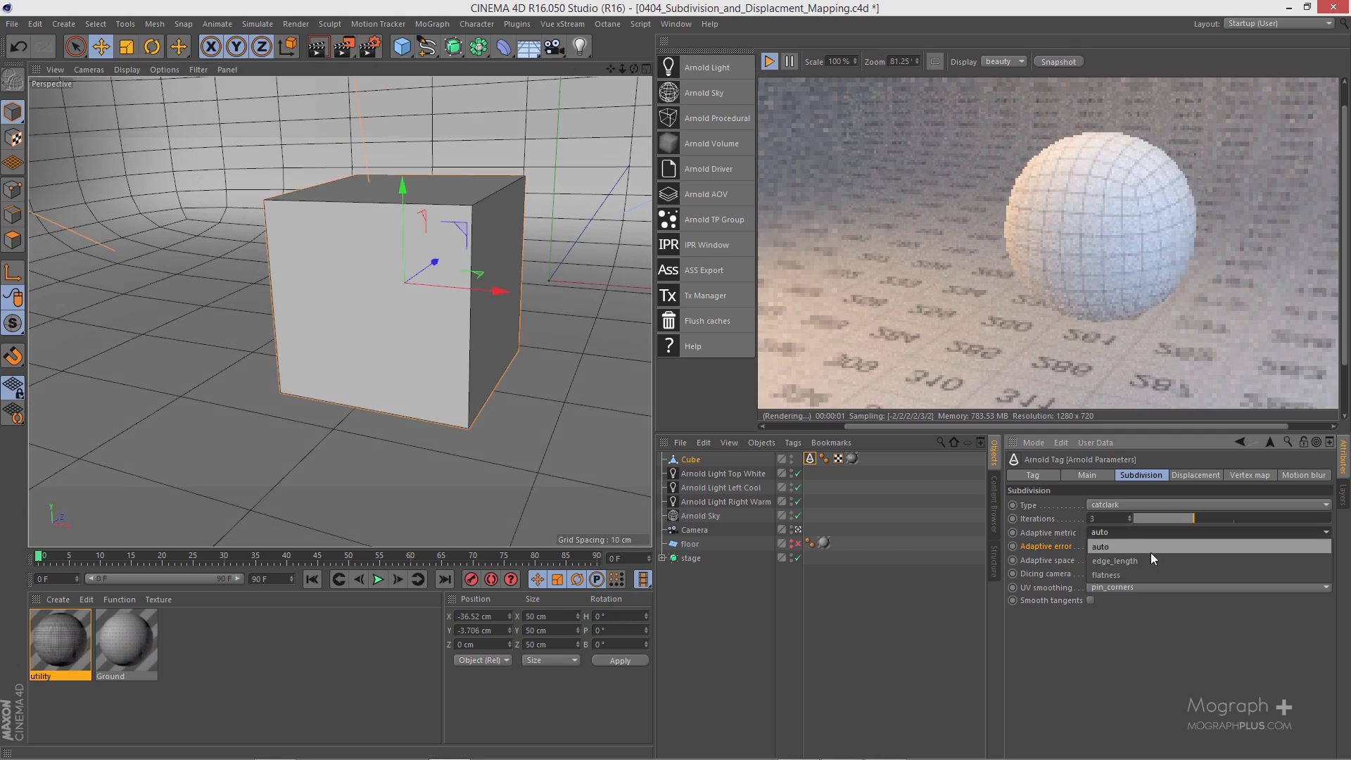
left_click(1189, 543)
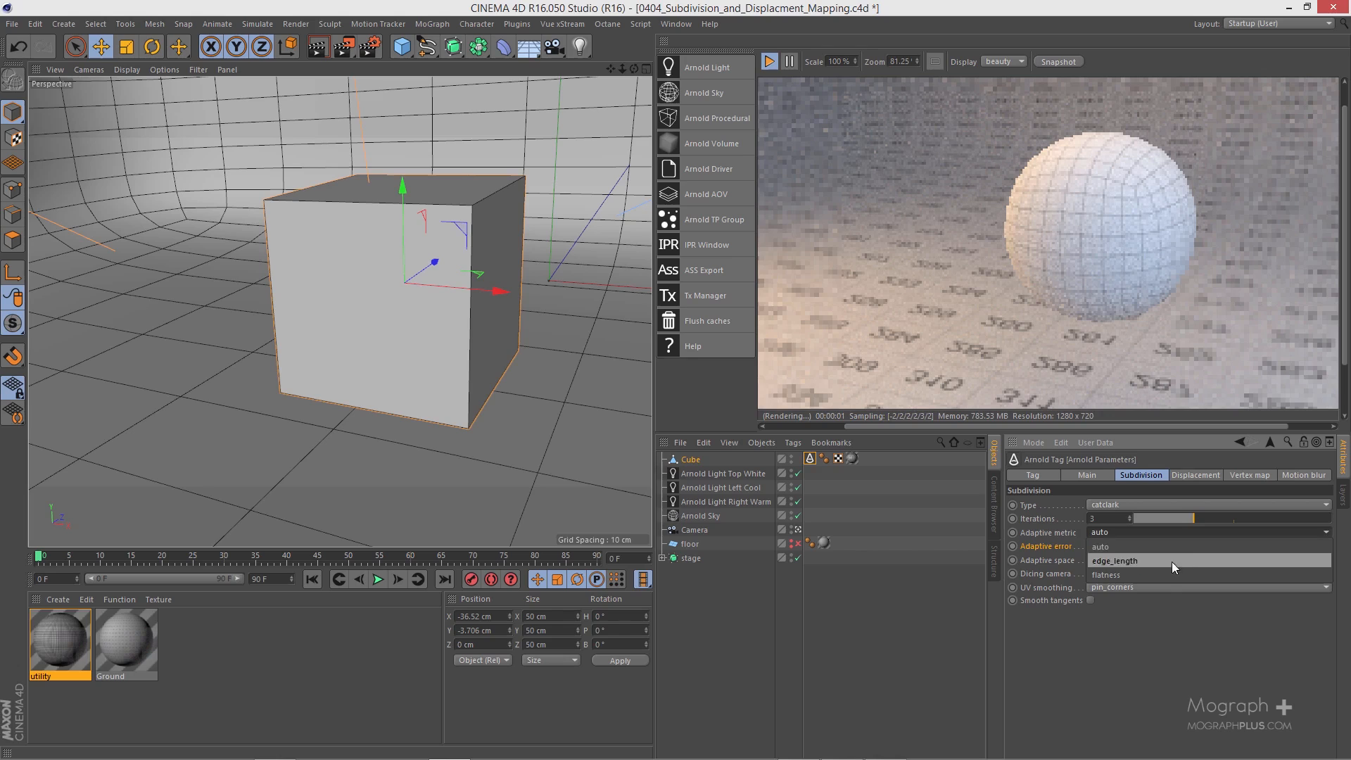
left_click(1050, 562)
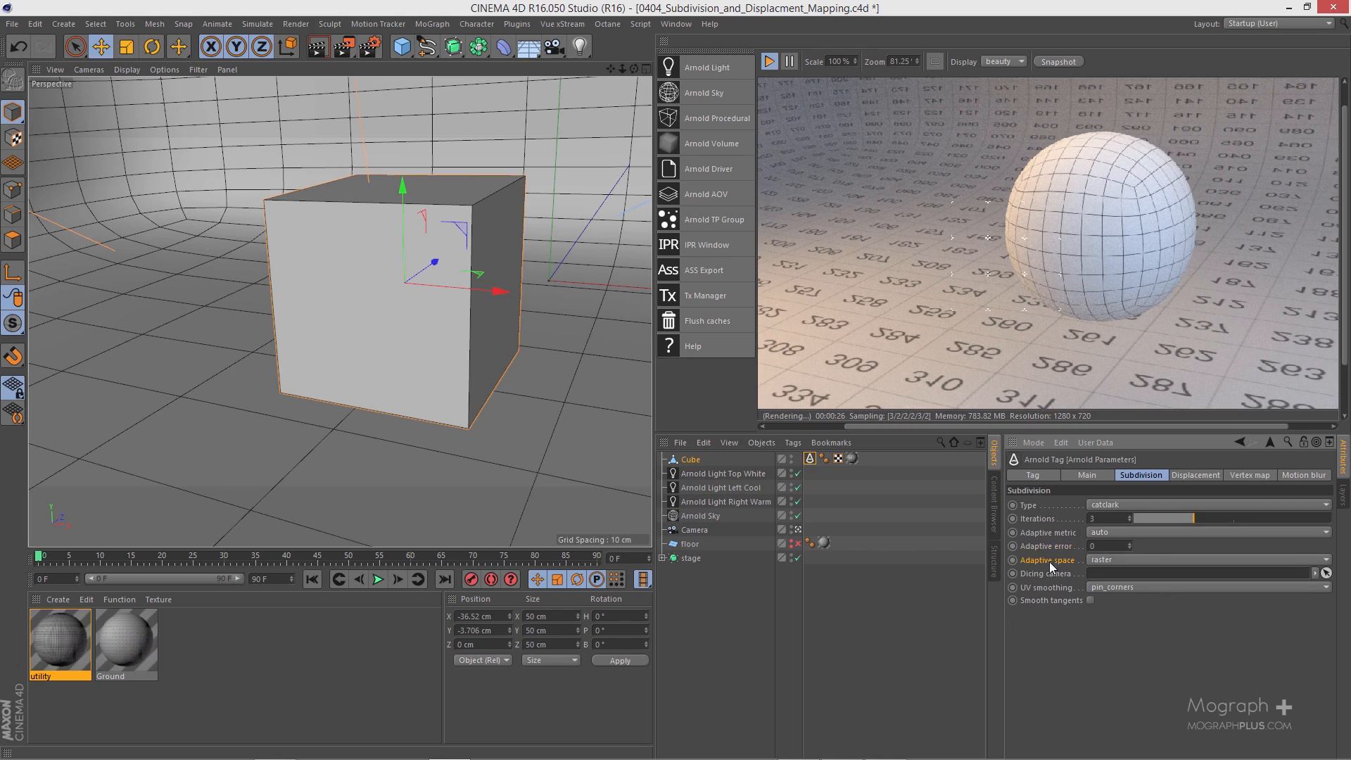
Step: Toggle the adaptive space between object and raster to compare the subdivision, finishing on raster
left_click(1128, 559)
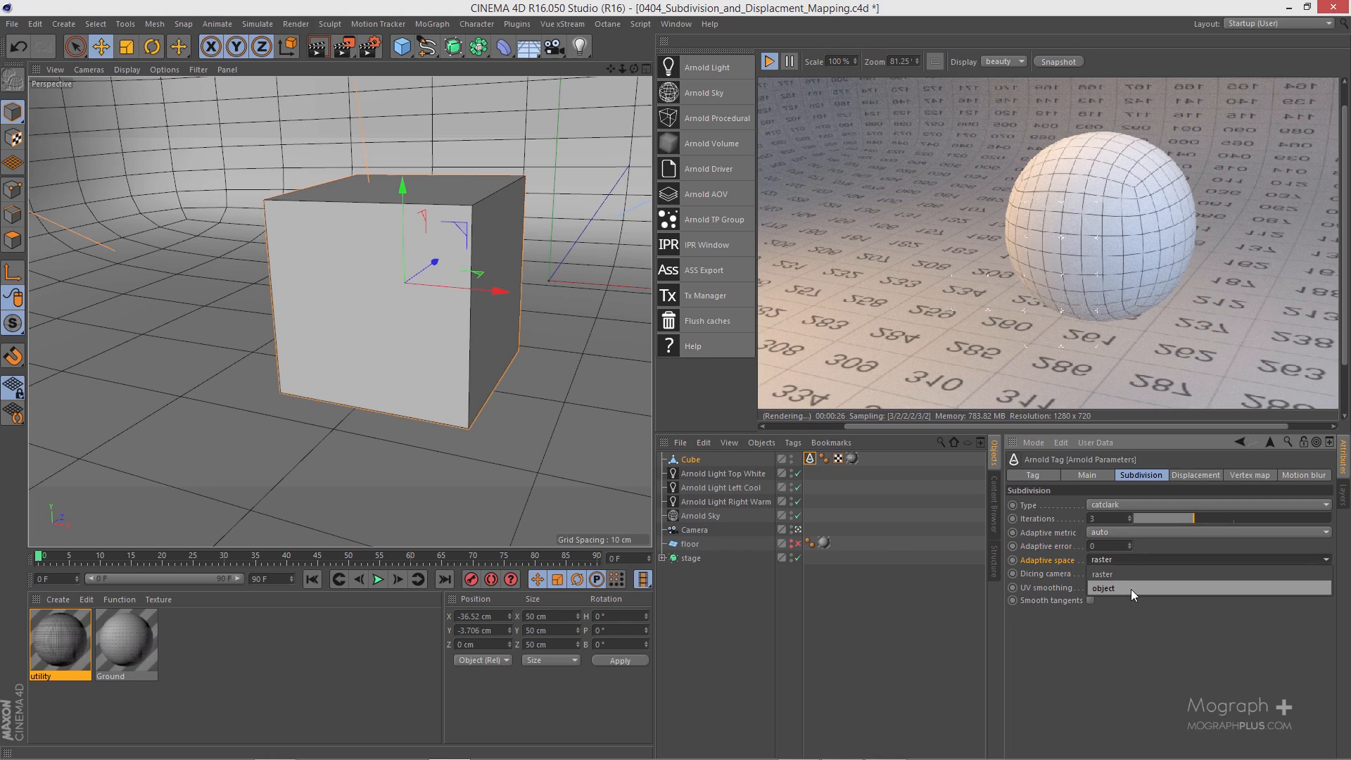
left_click(1131, 589)
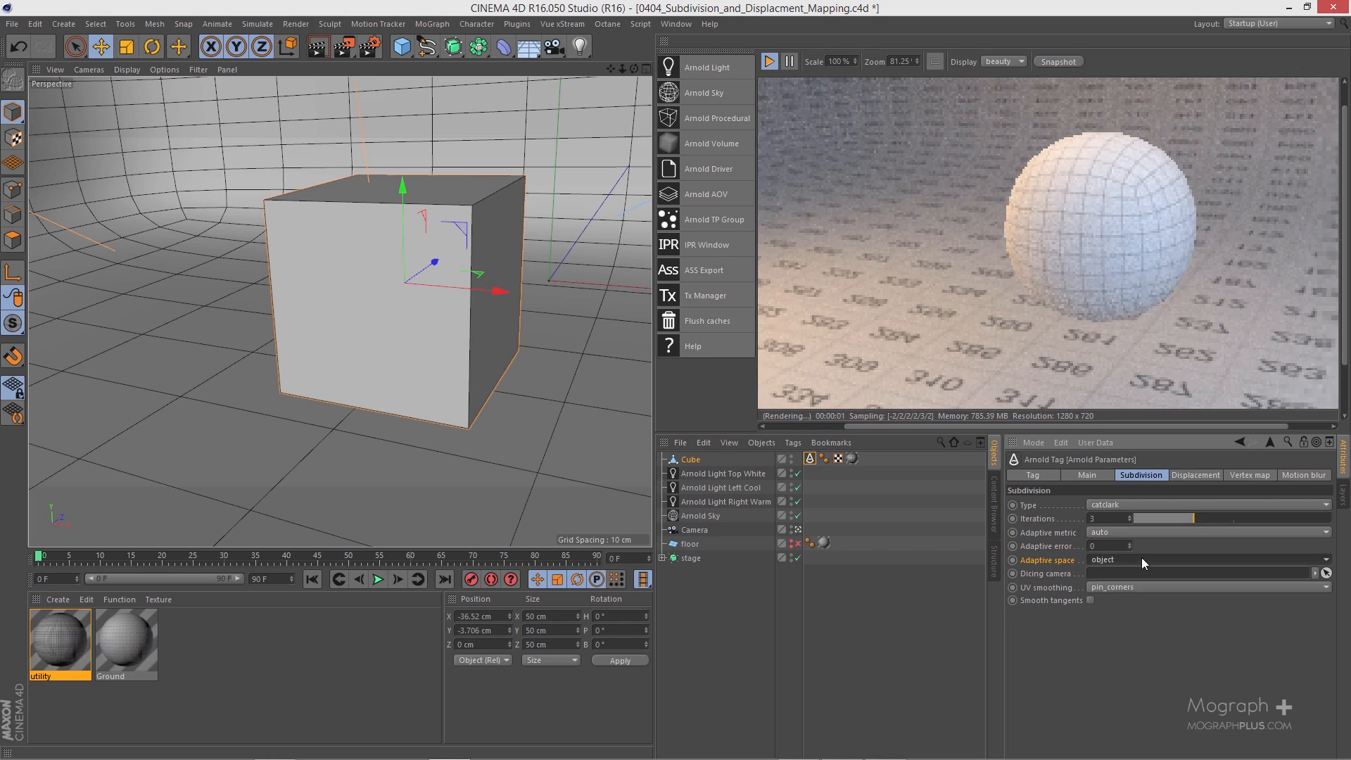
left_click(1142, 559)
left_click(1142, 573)
left_click(1138, 558)
left_click(1144, 587)
left_click(1136, 559)
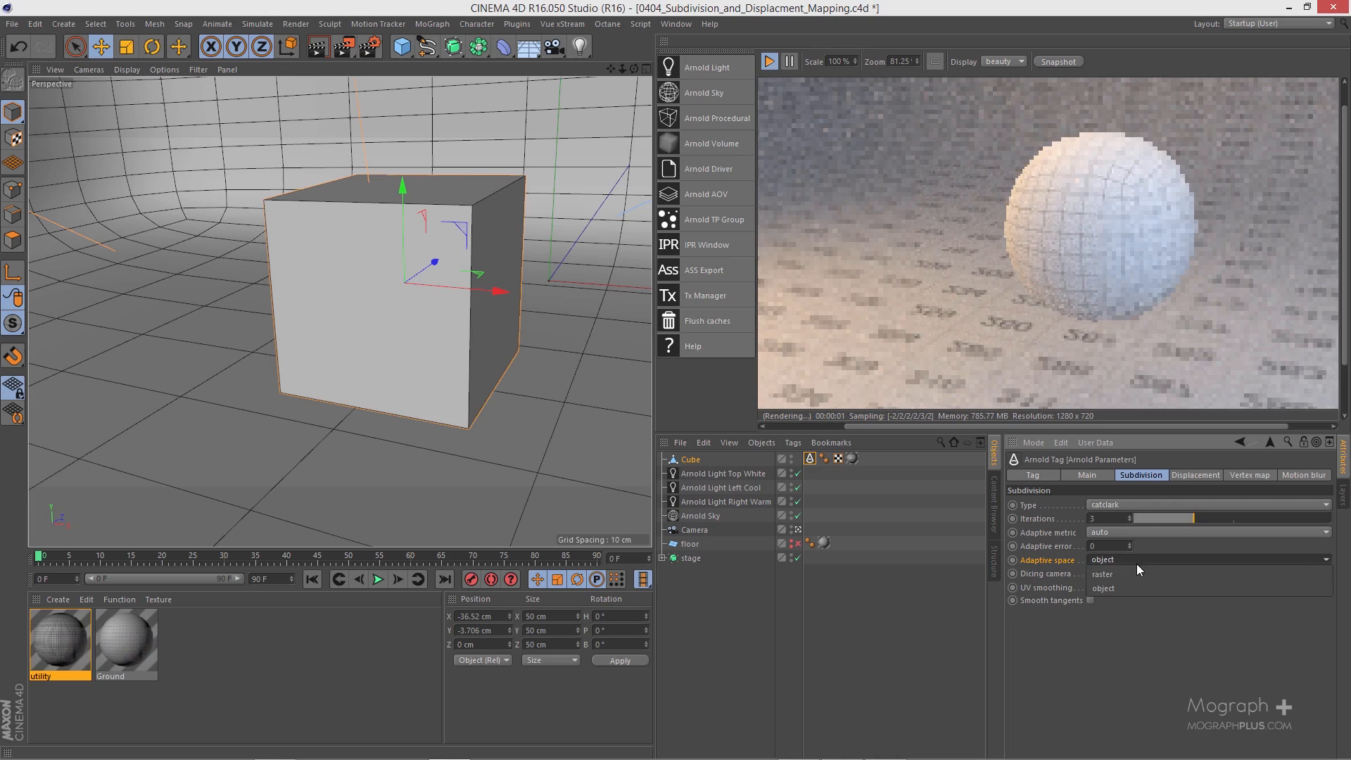
left_click(1138, 570)
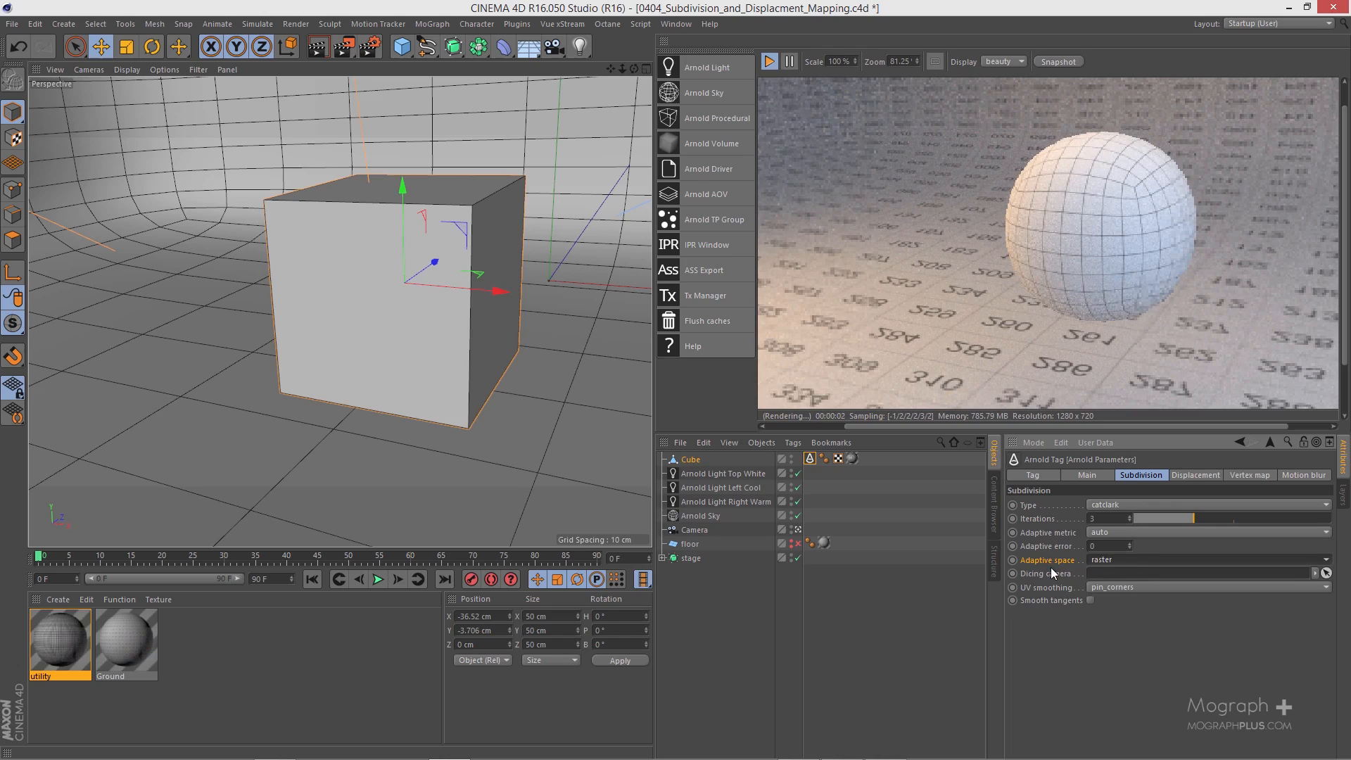
left_click(1112, 562)
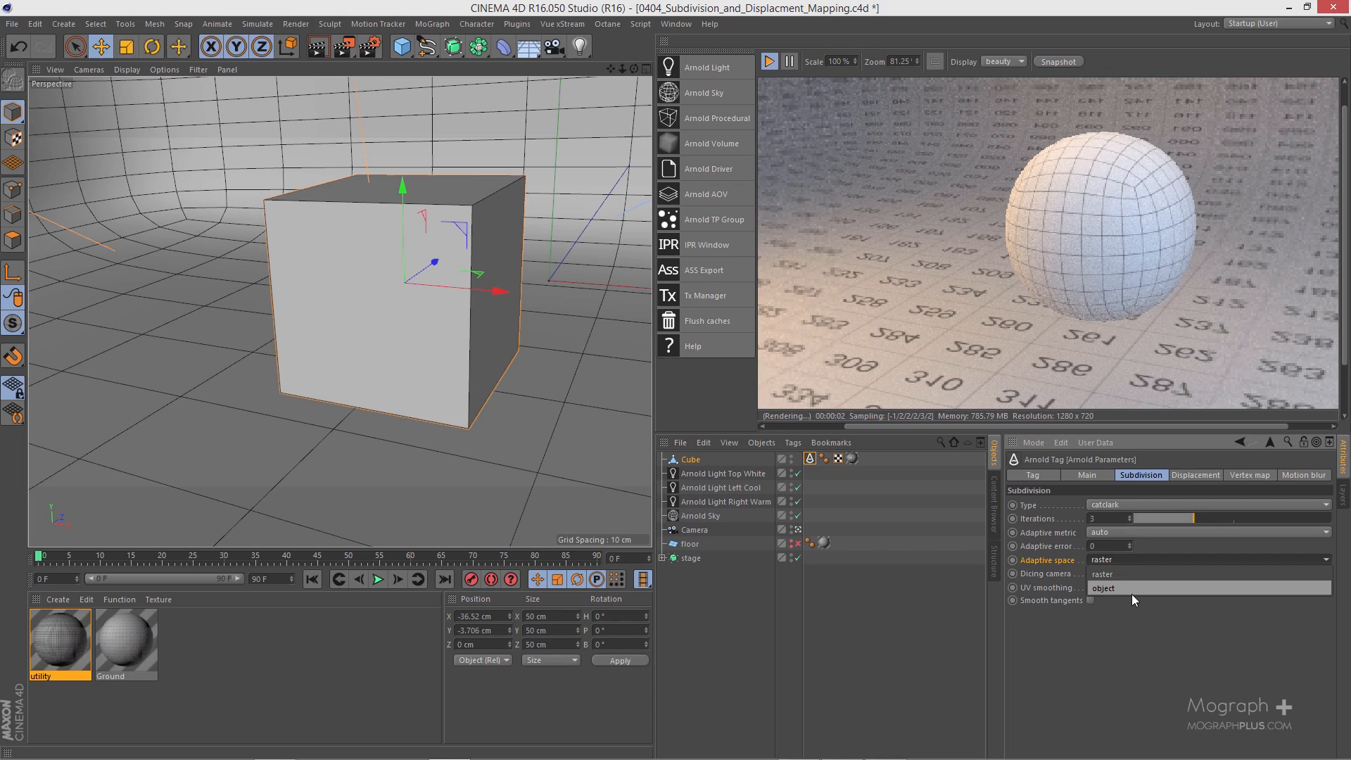
left_click(1046, 560)
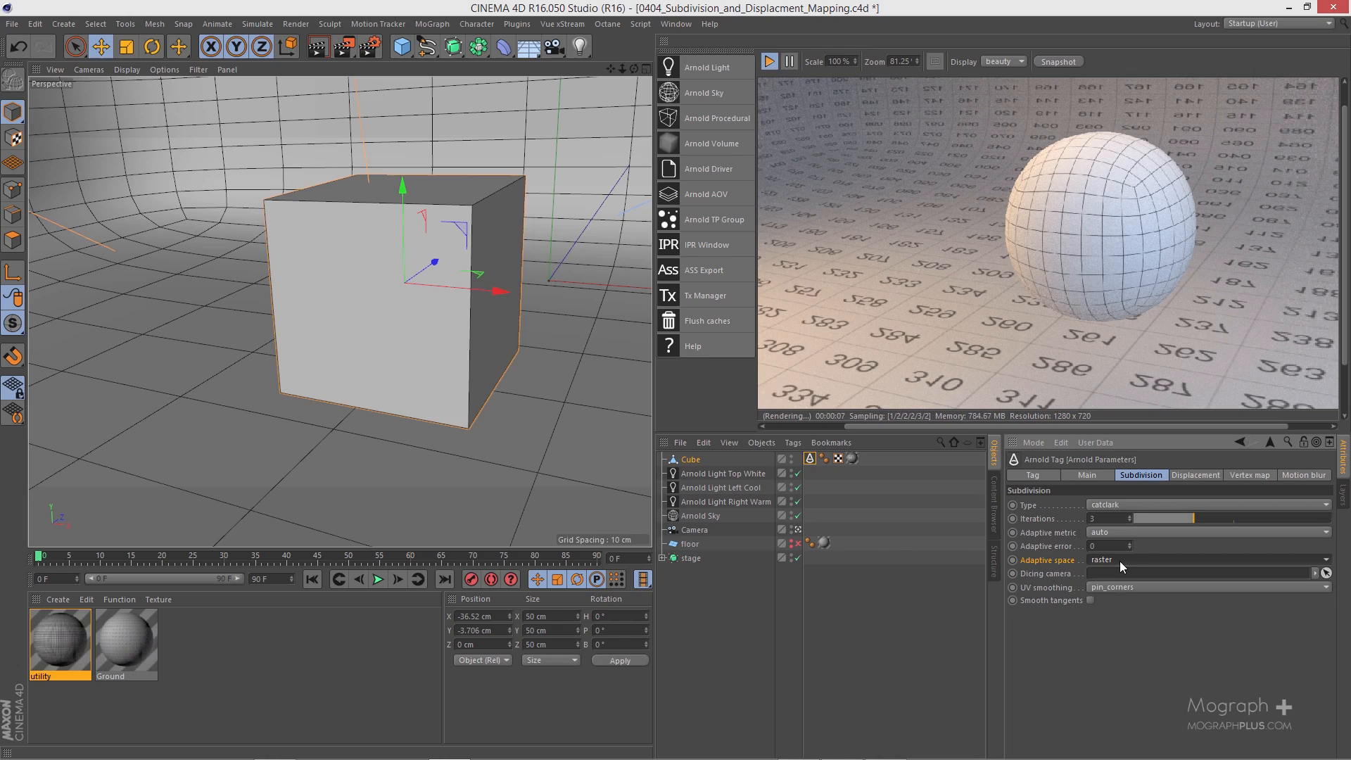
Step: Assign the scene's Camera object as the dicing camera for the cube's subdivision and restart the IPR render
left_click(1046, 574)
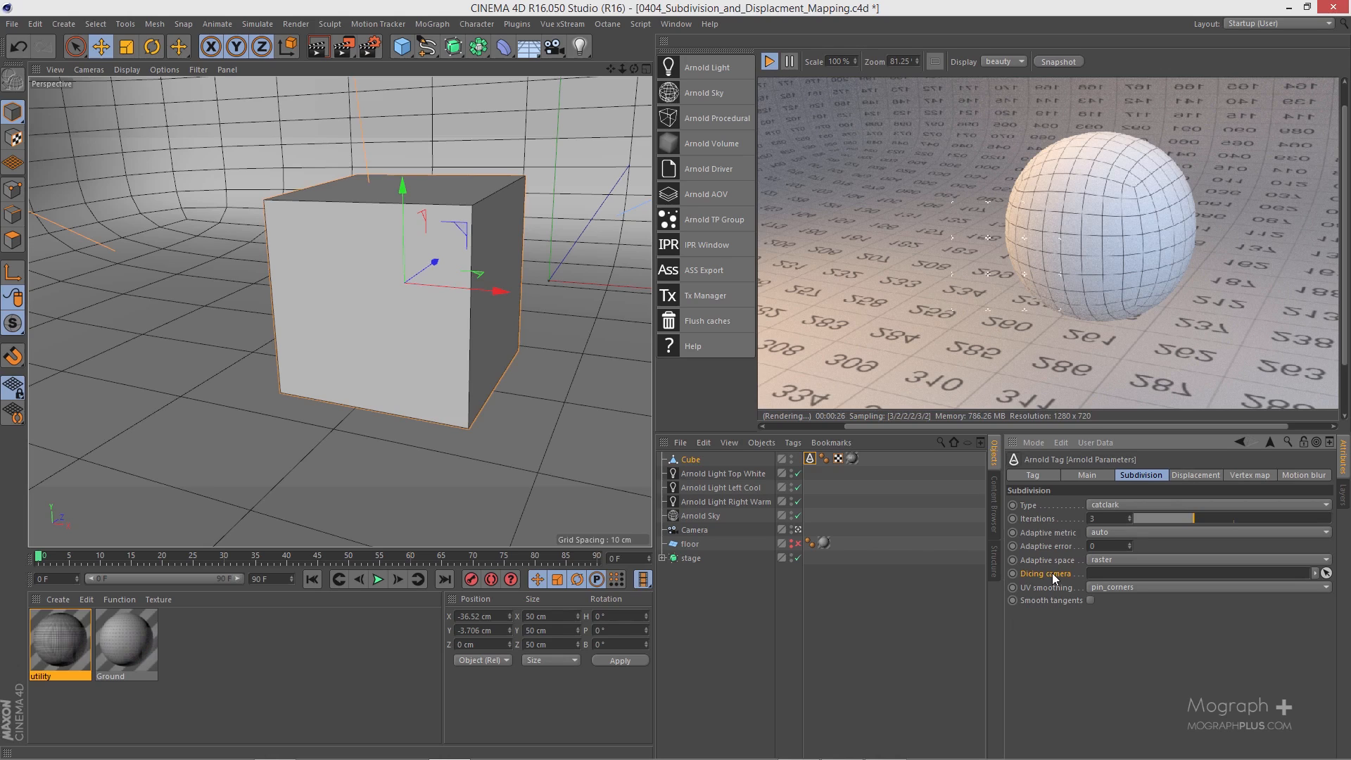
left_click(697, 530)
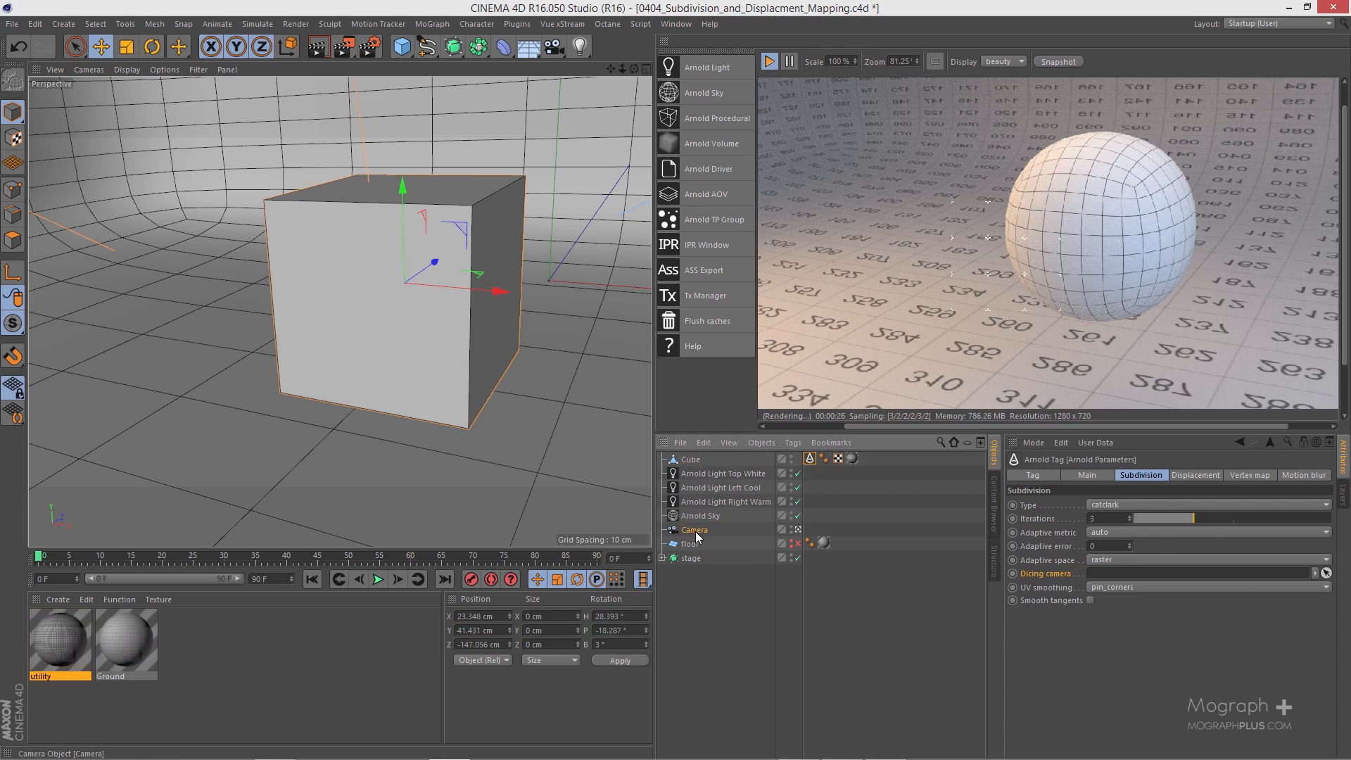
left_click(810, 458)
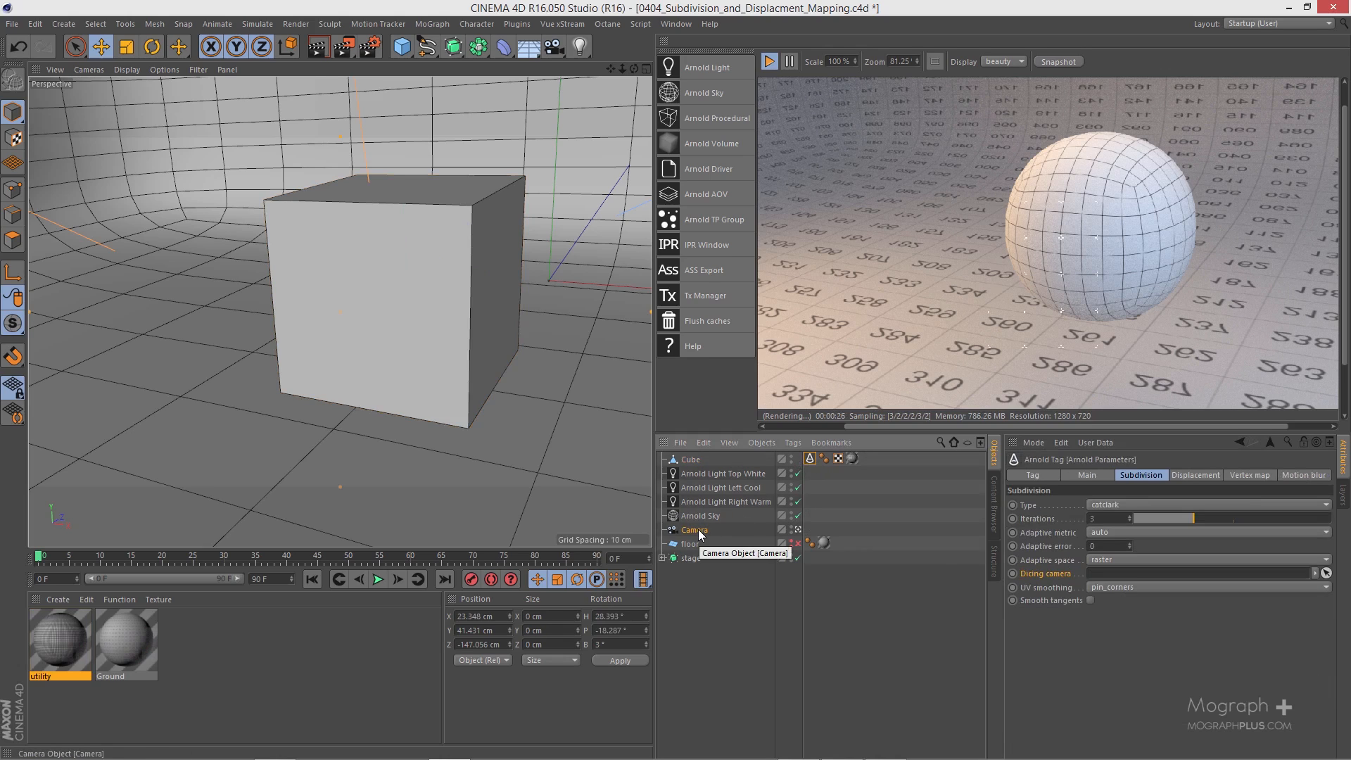
left_click_drag(698, 530, 1181, 582)
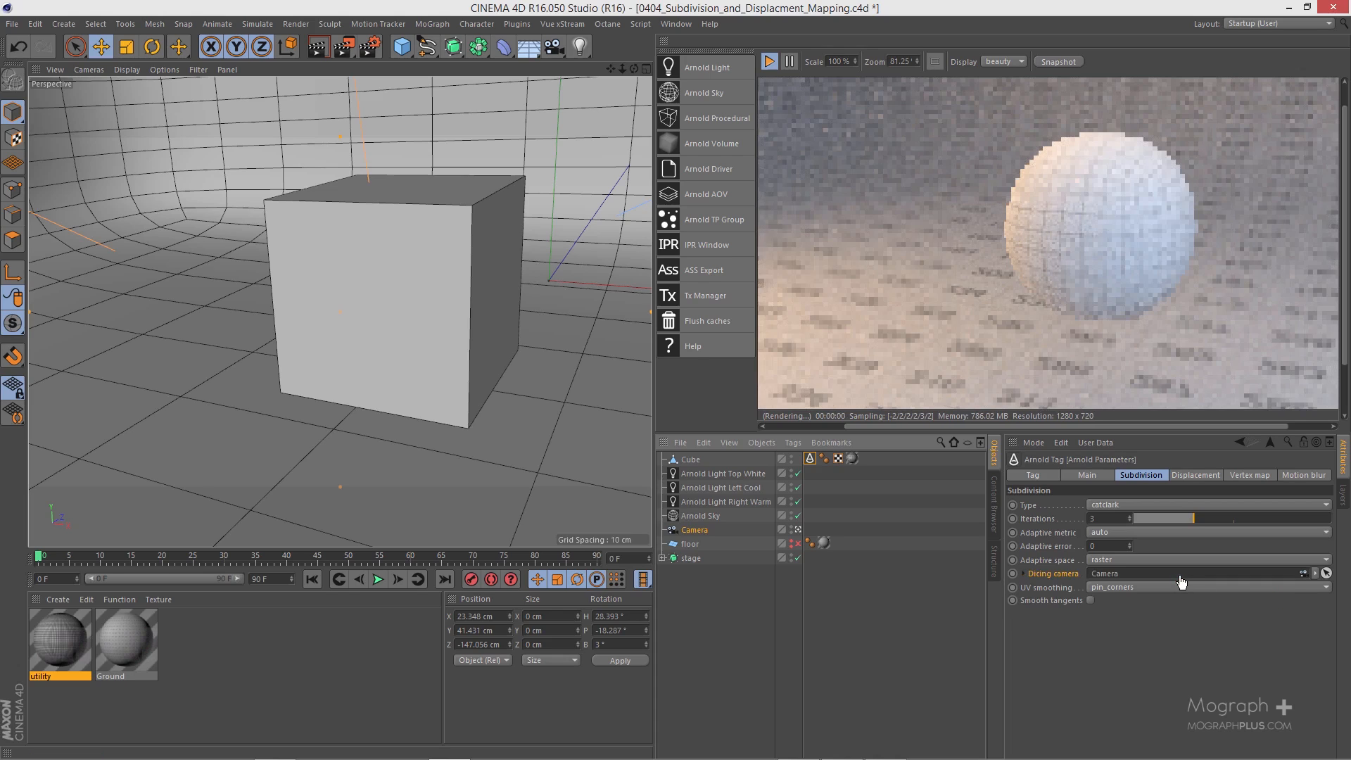
left_click(766, 65)
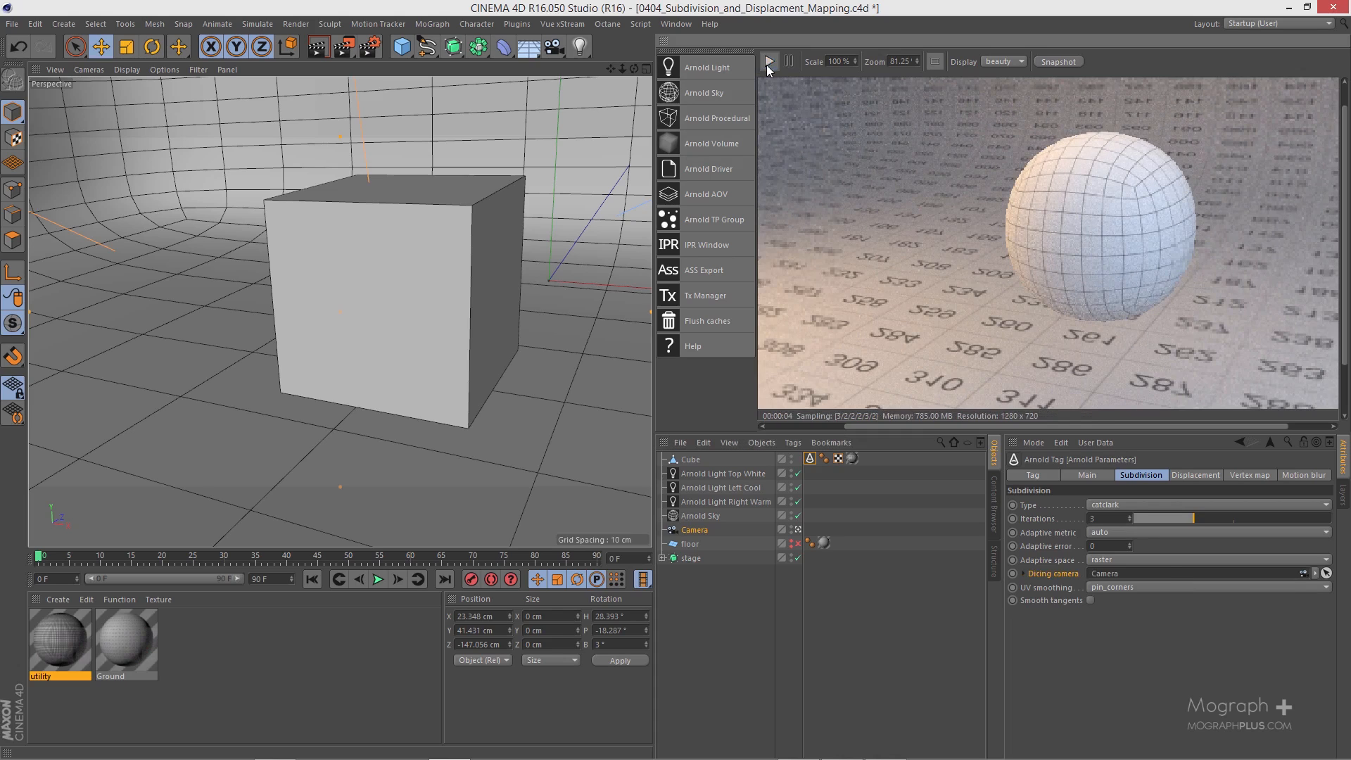
left_click(766, 64)
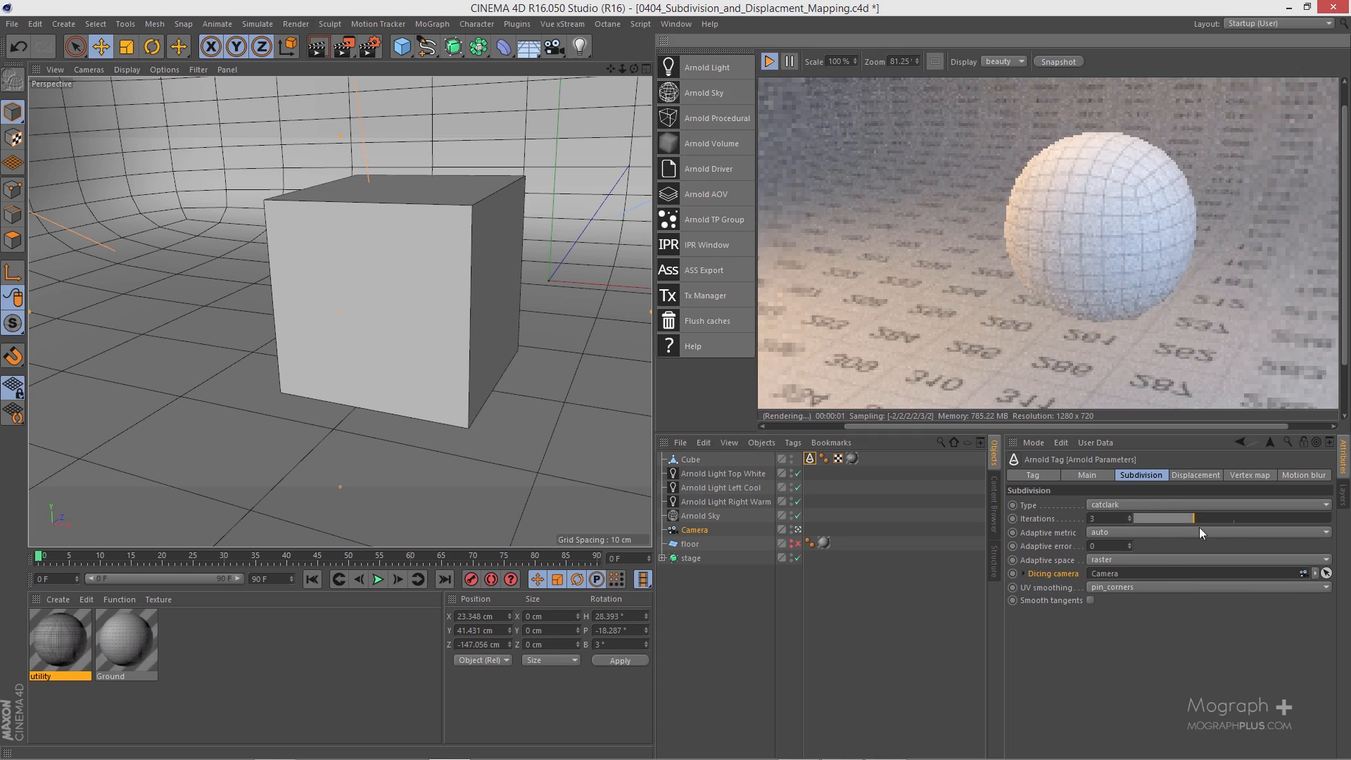
left_click(1314, 573)
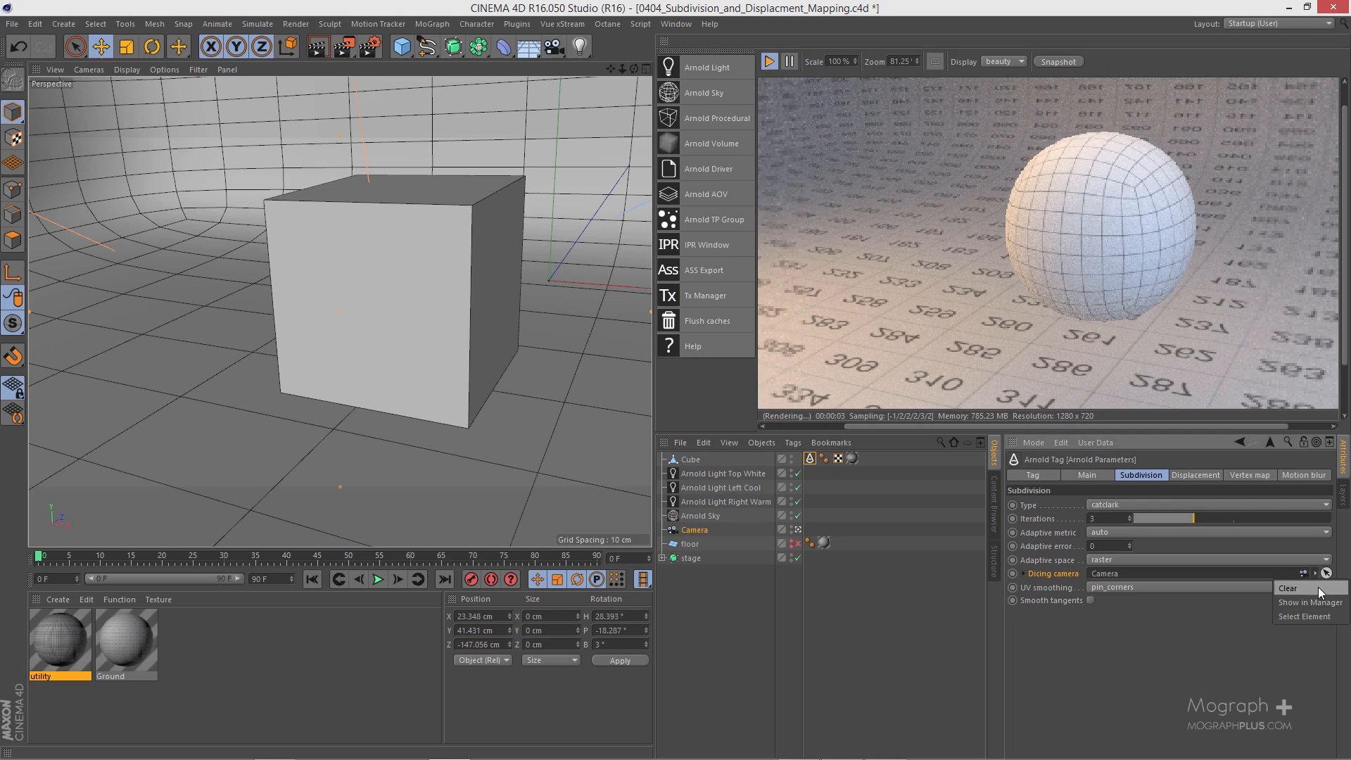
left_click(1093, 658)
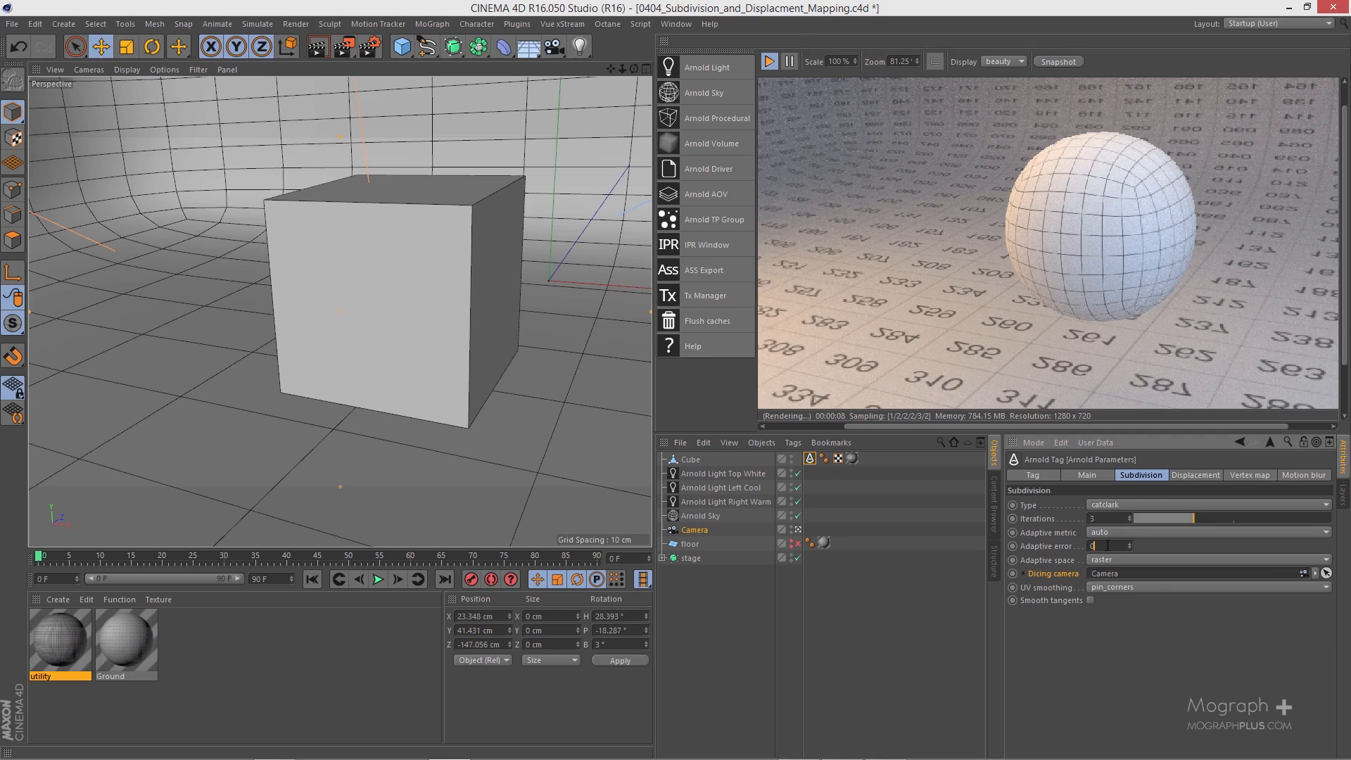
Step: Try adaptive errors of 10 and 20 on the cube's subdivision, then return the adaptive error to 0
type("10")
key("Return")
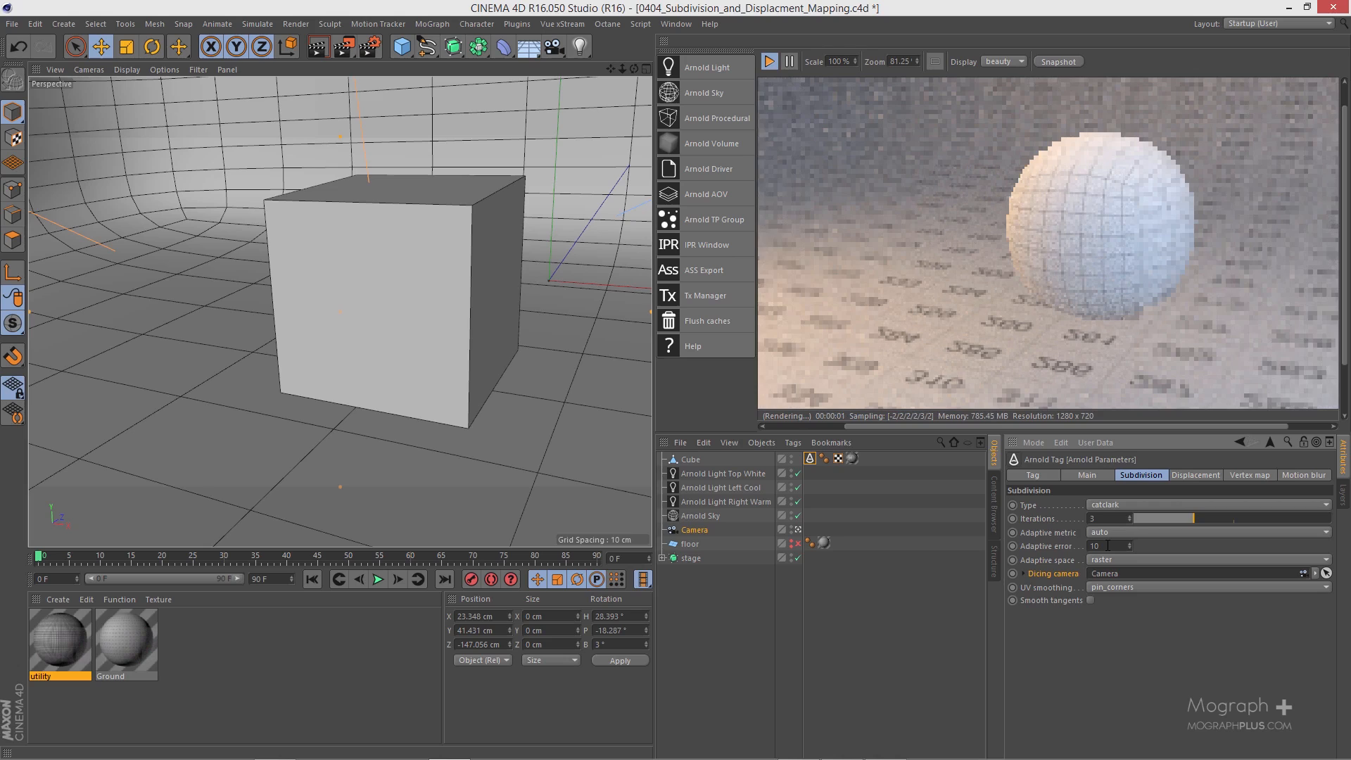
double_click(1107, 546)
type("20")
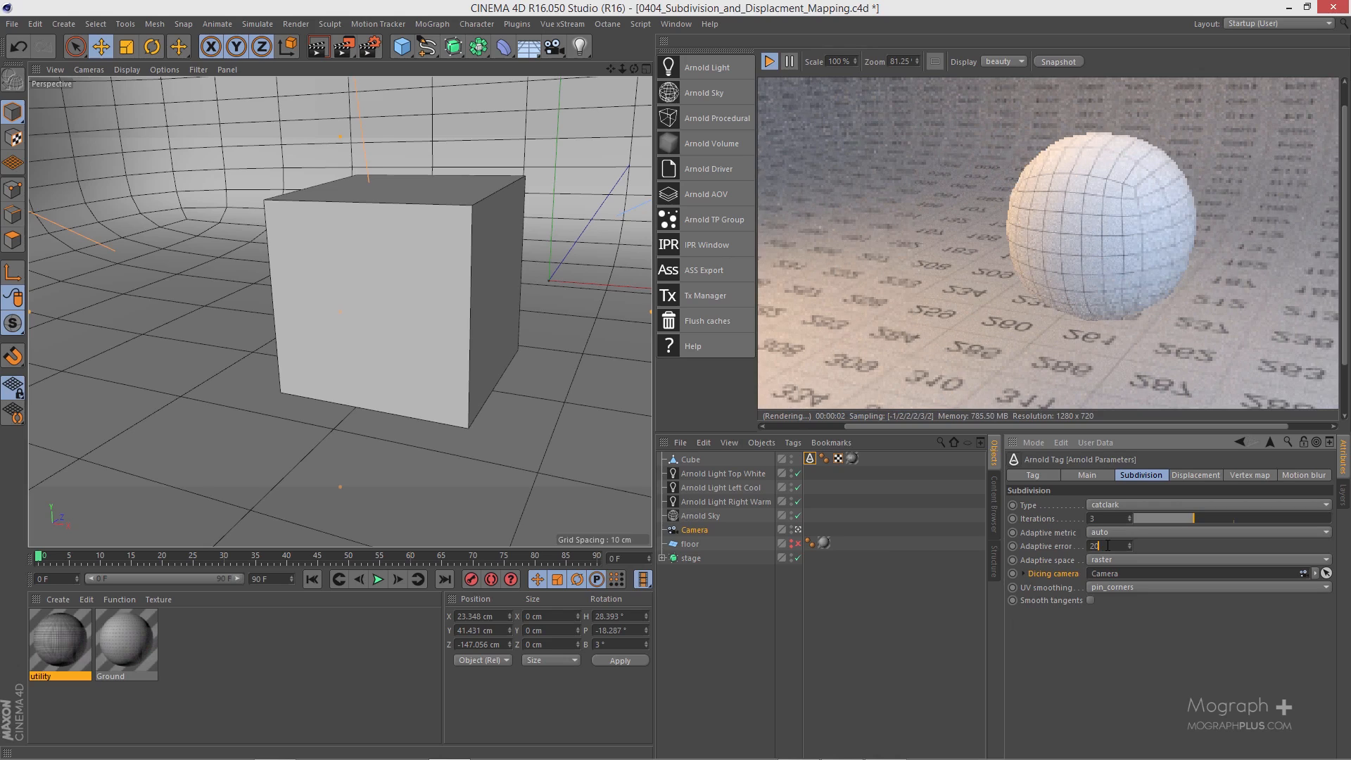
key("Return")
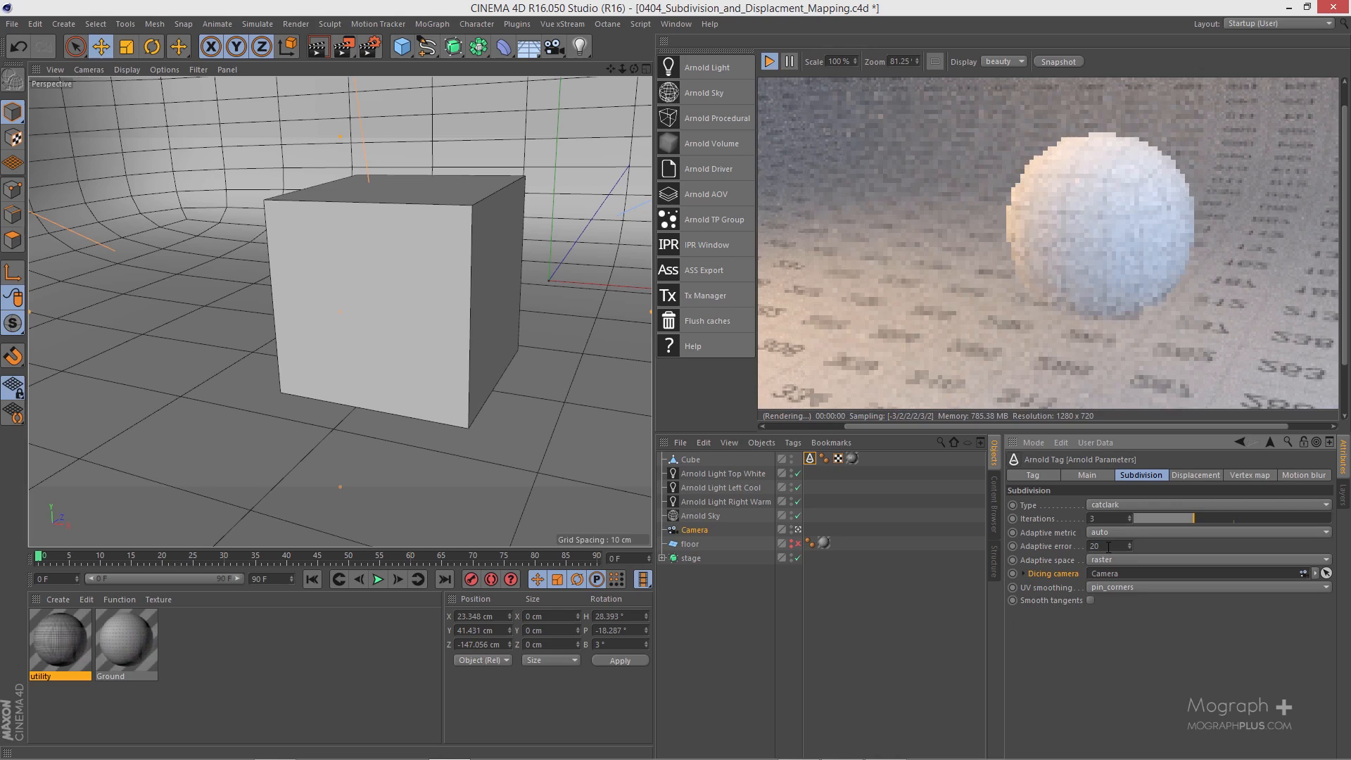
double_click(1100, 547)
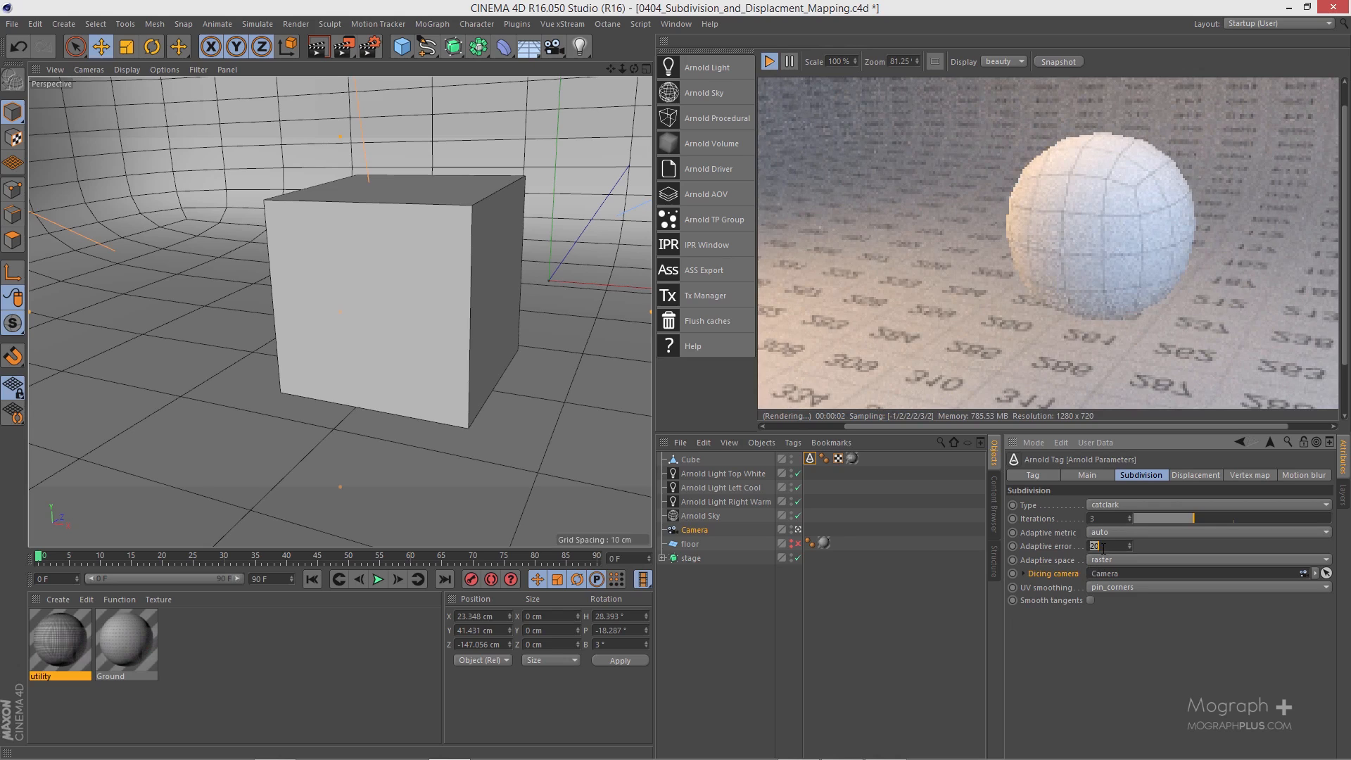
type("0")
key("Return")
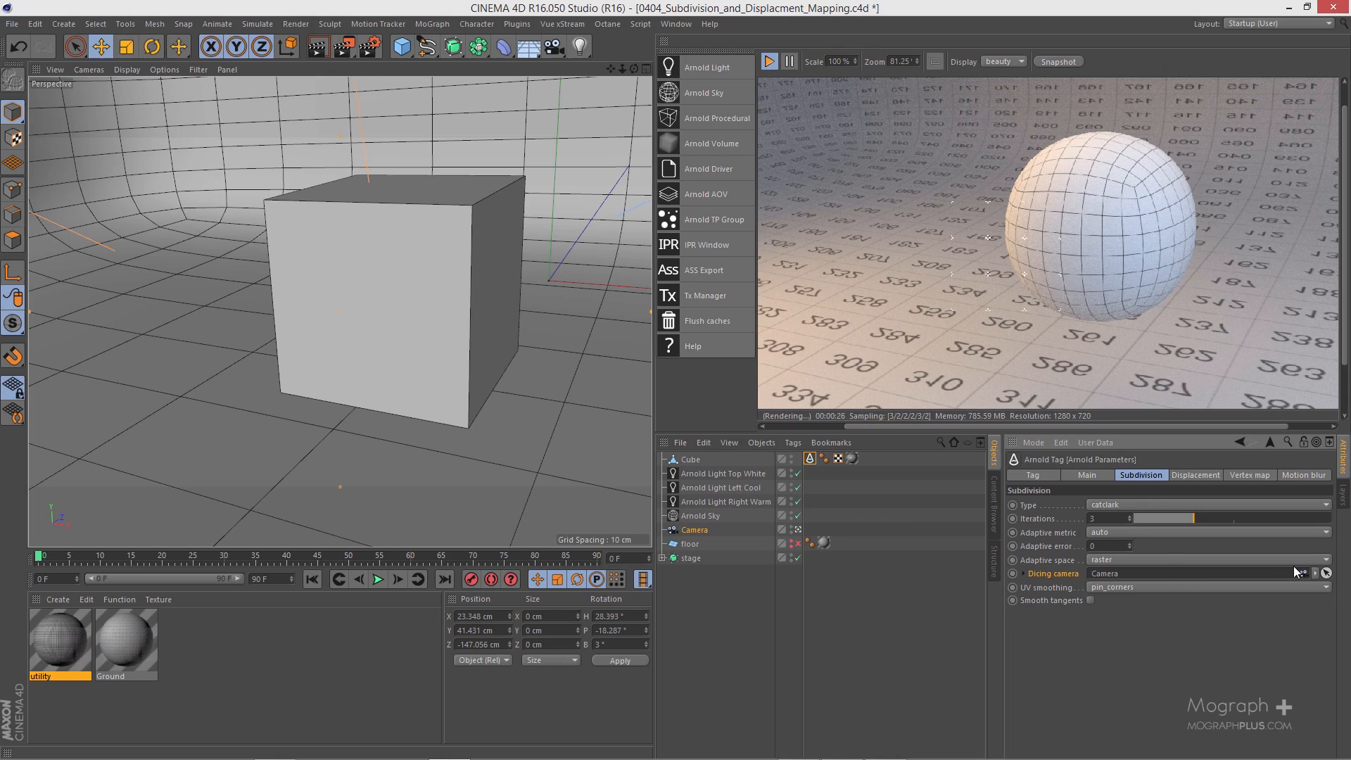
Step: Clear the dicing camera from the cube's subdivision and examine the UV smoothing options, keeping pin_corners
left_click(1316, 574)
left_click(1315, 587)
left_click(1136, 587)
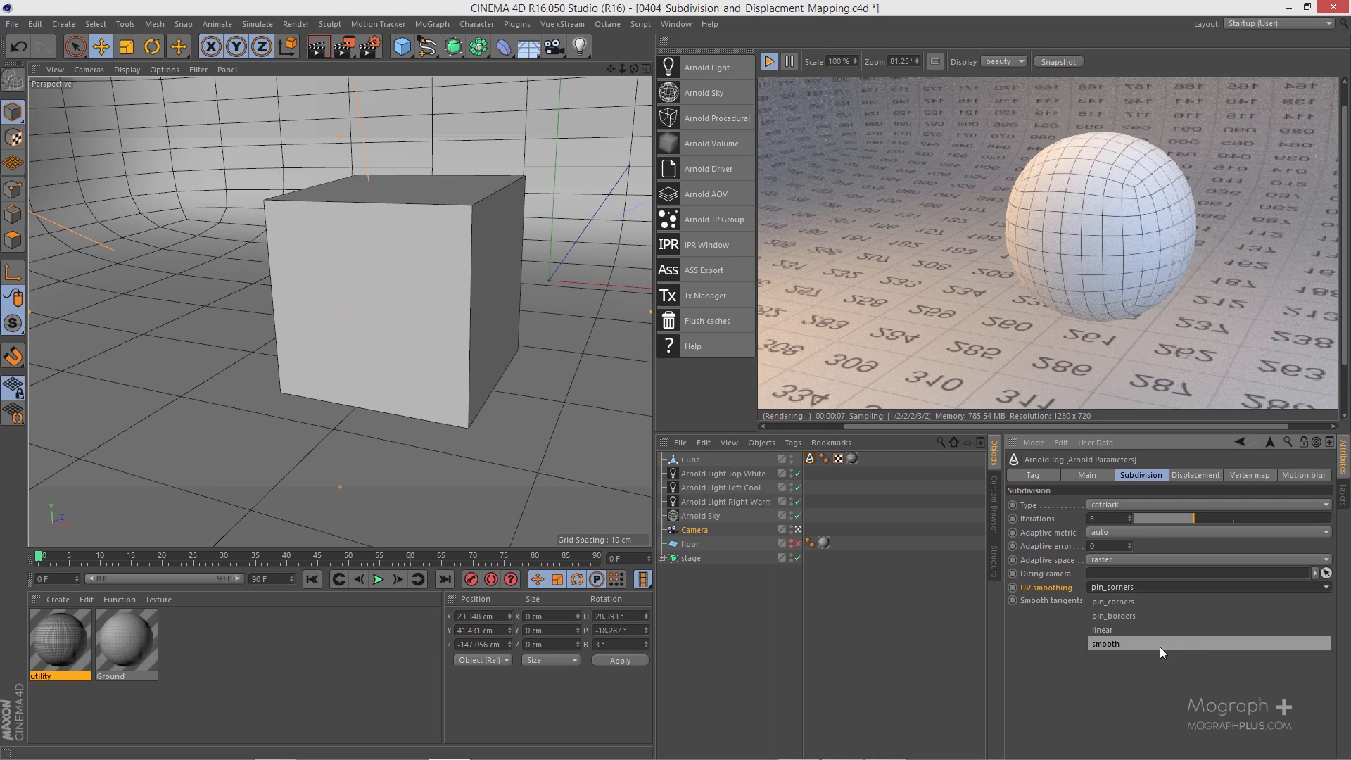
left_click(1112, 668)
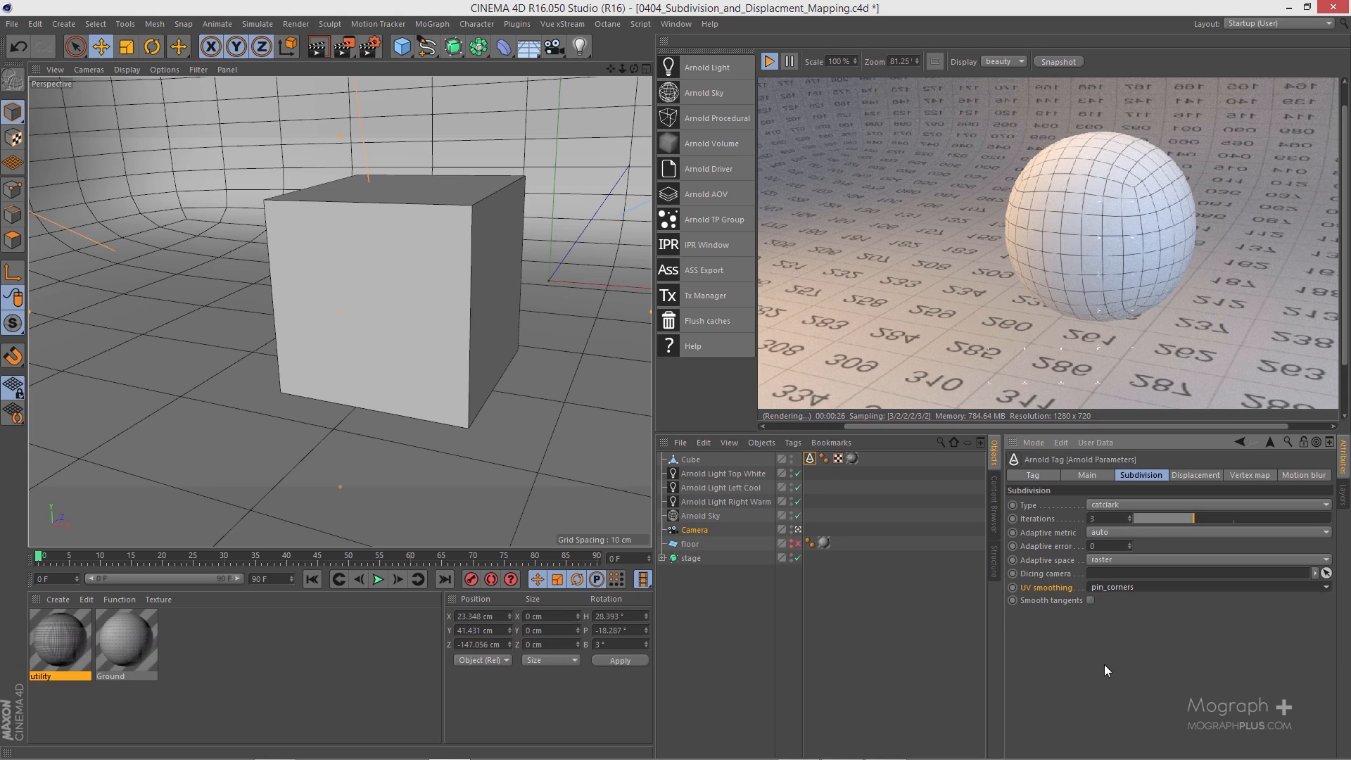
Step: Check the smooth tangents option in the cube's subdivision settings, leaving it off, and stop the IPR render
left_click(1064, 600)
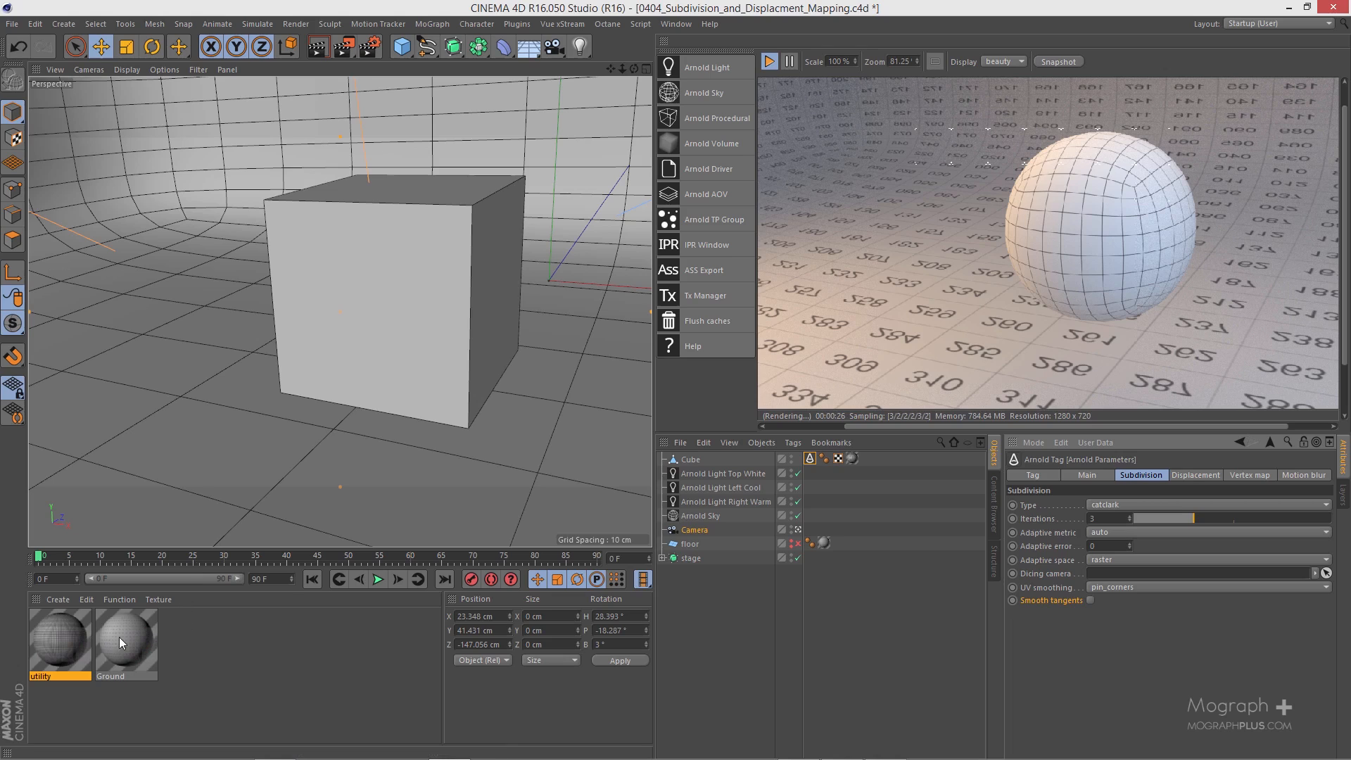
left_click(1091, 600)
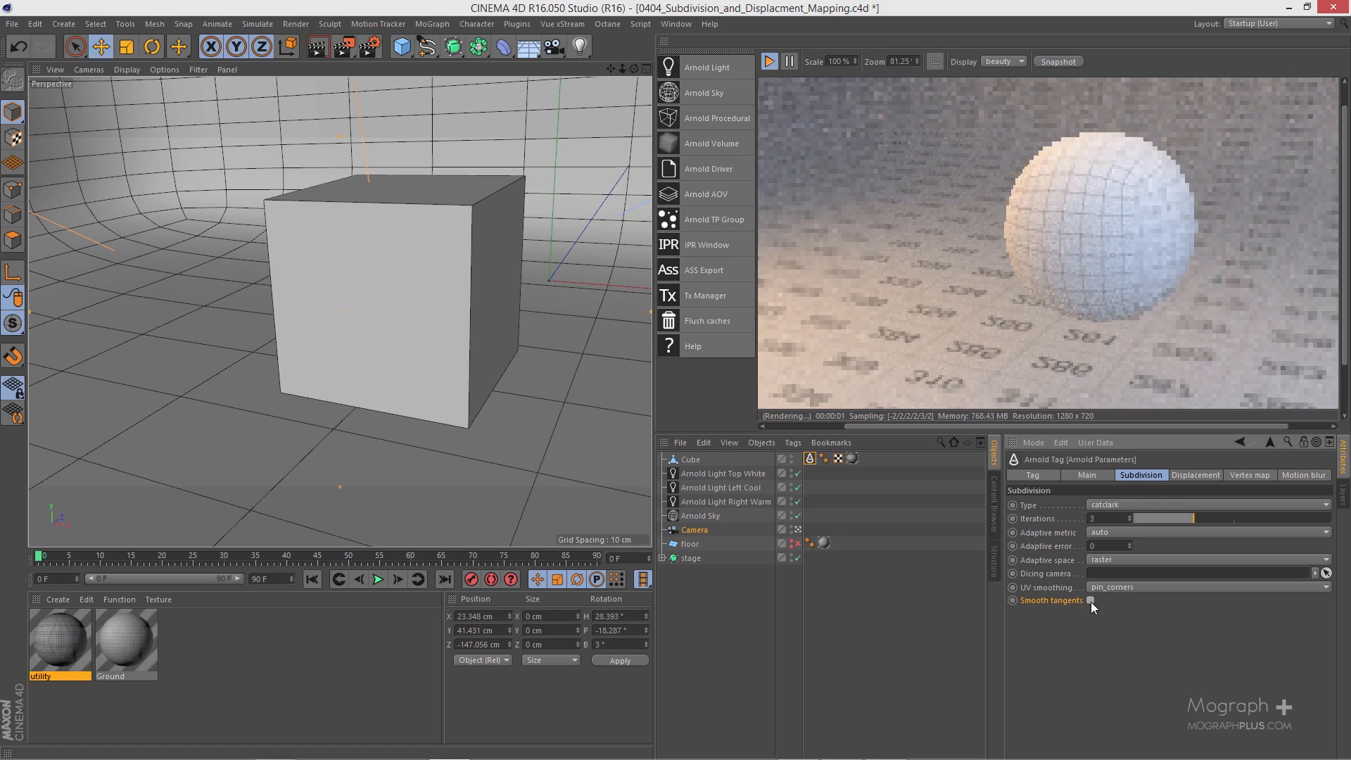
left_click(767, 64)
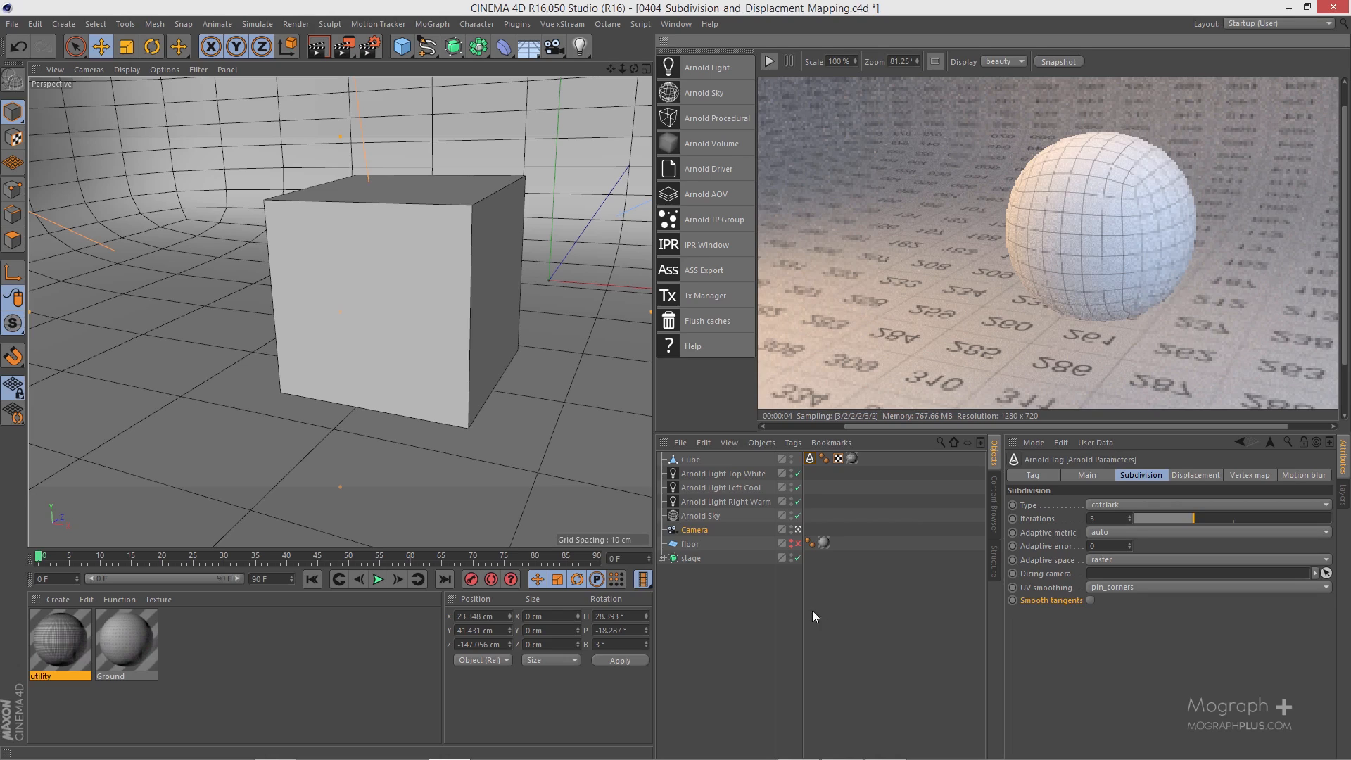
Step: Create an Arnold standard surface material and rename it "displacment map"
left_click(56, 601)
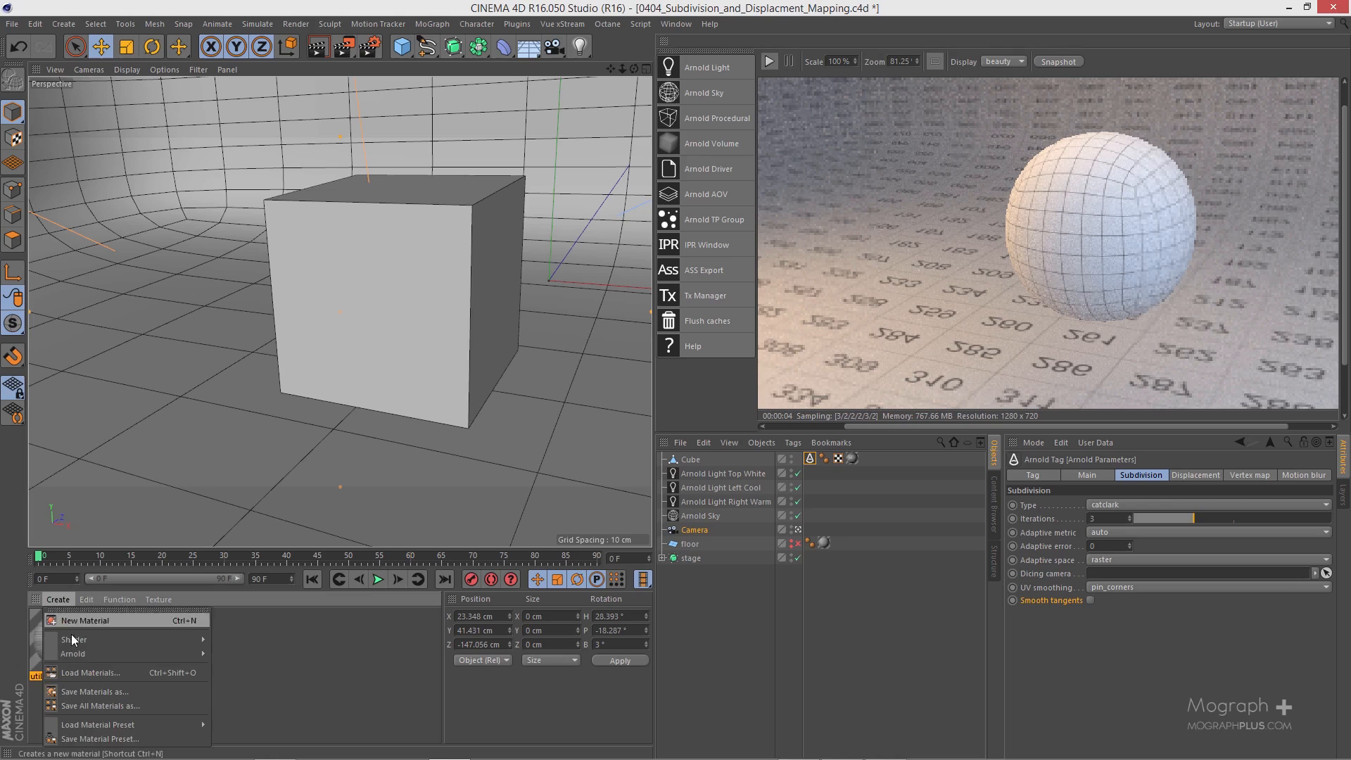
mouse_move(92, 656)
mouse_move(250, 669)
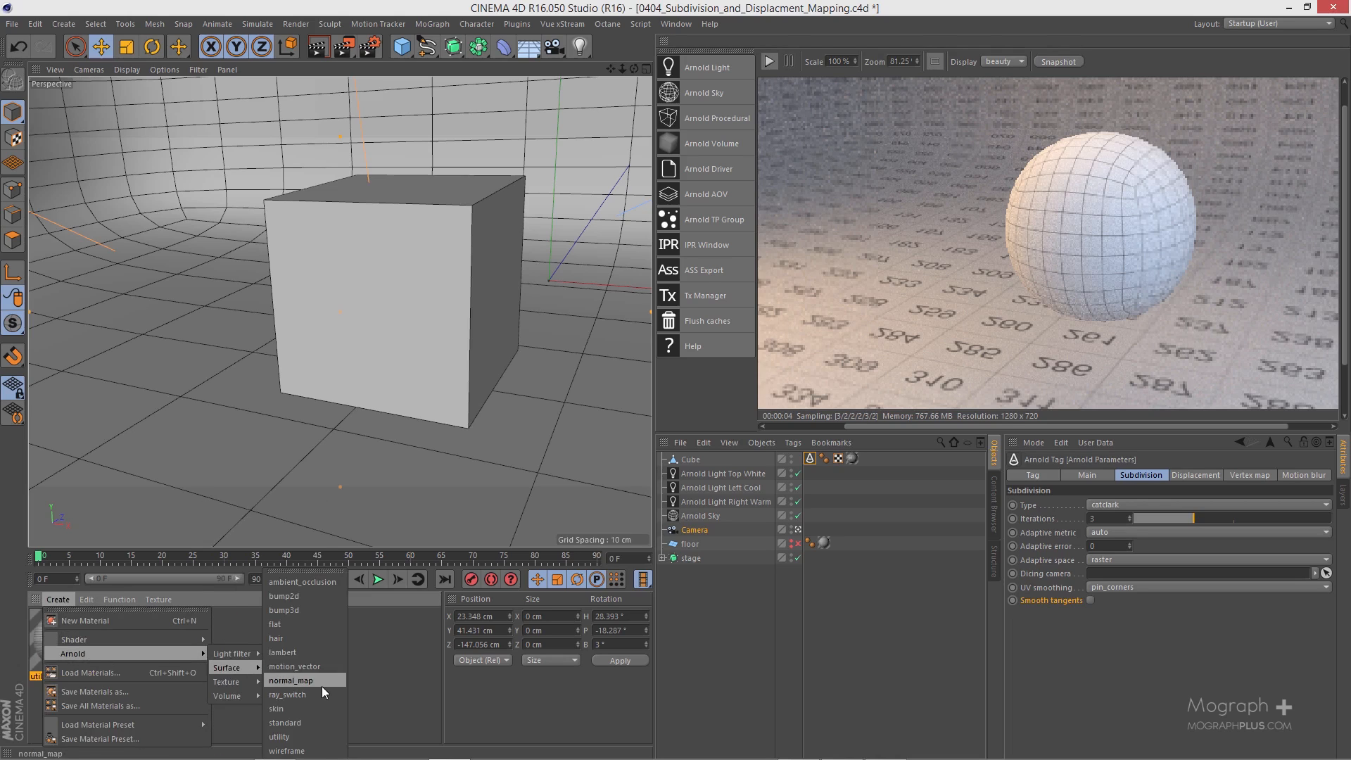
left_click(318, 724)
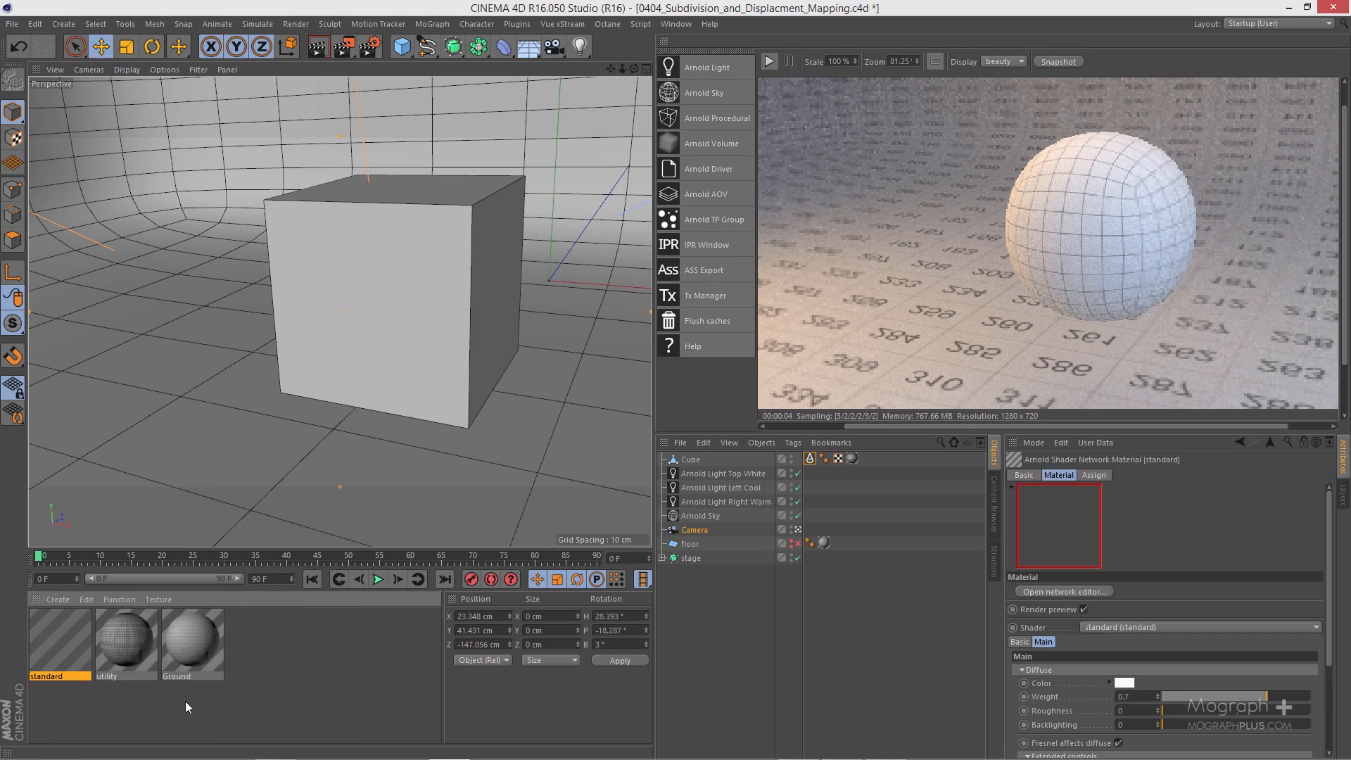
double_click(60, 677)
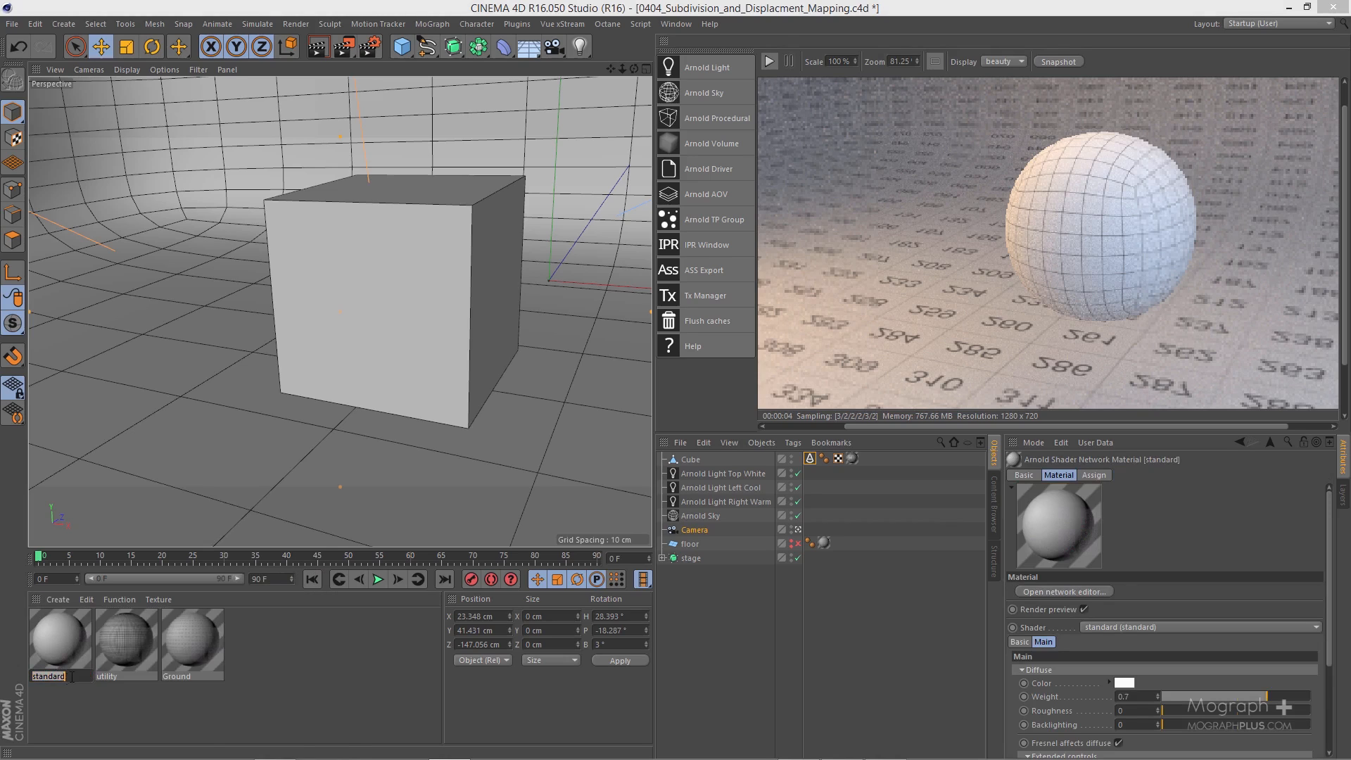
type("displacment map")
key("Return")
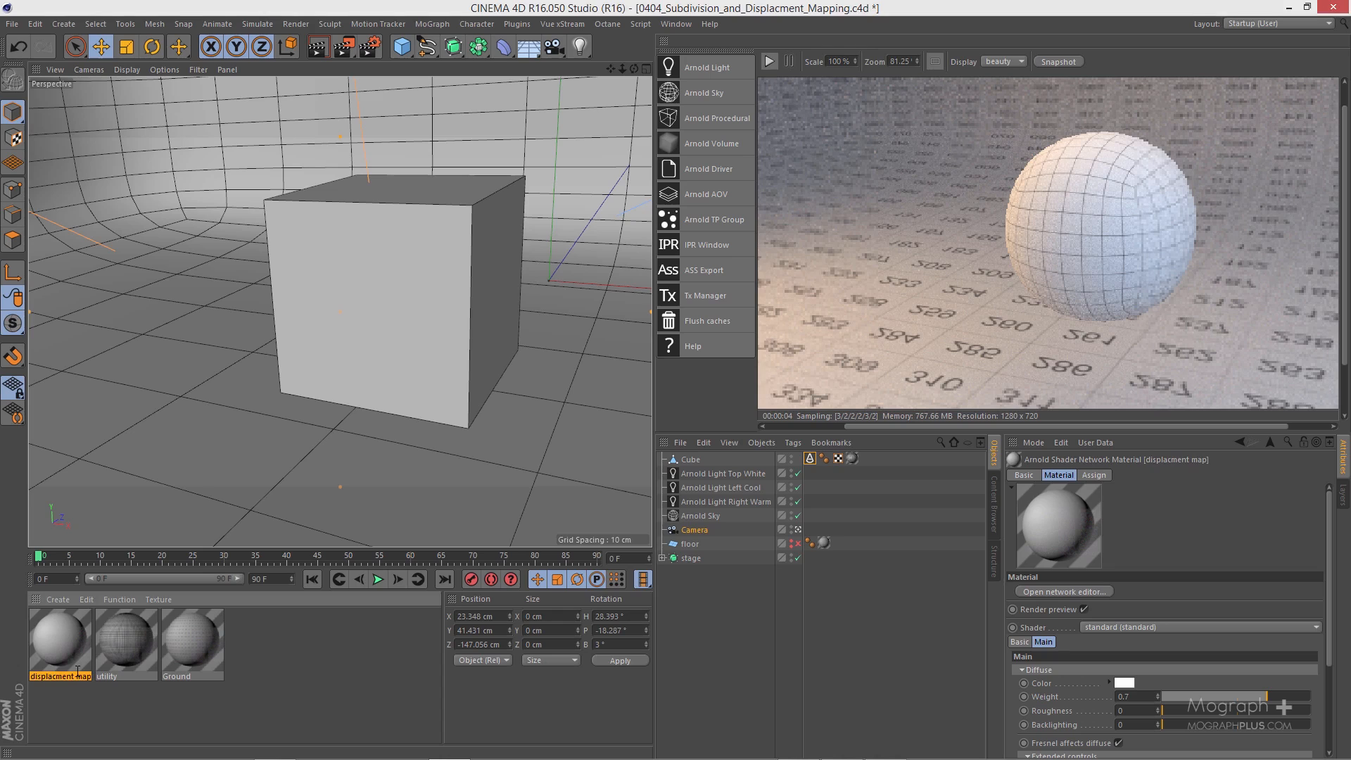
Step: Open the displacment map material's shader network and arrange the standard node beside the Arnold Beauty output
double_click(51, 641)
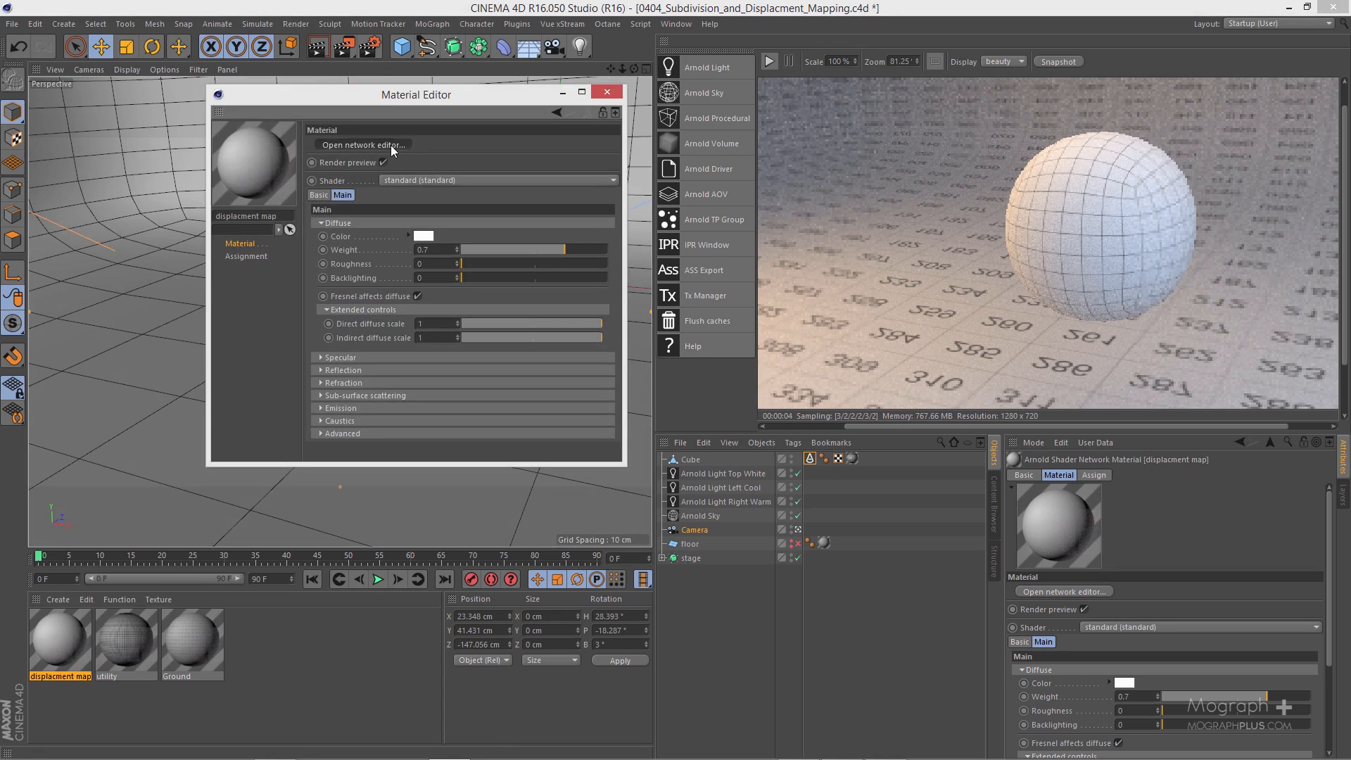
left_click(391, 145)
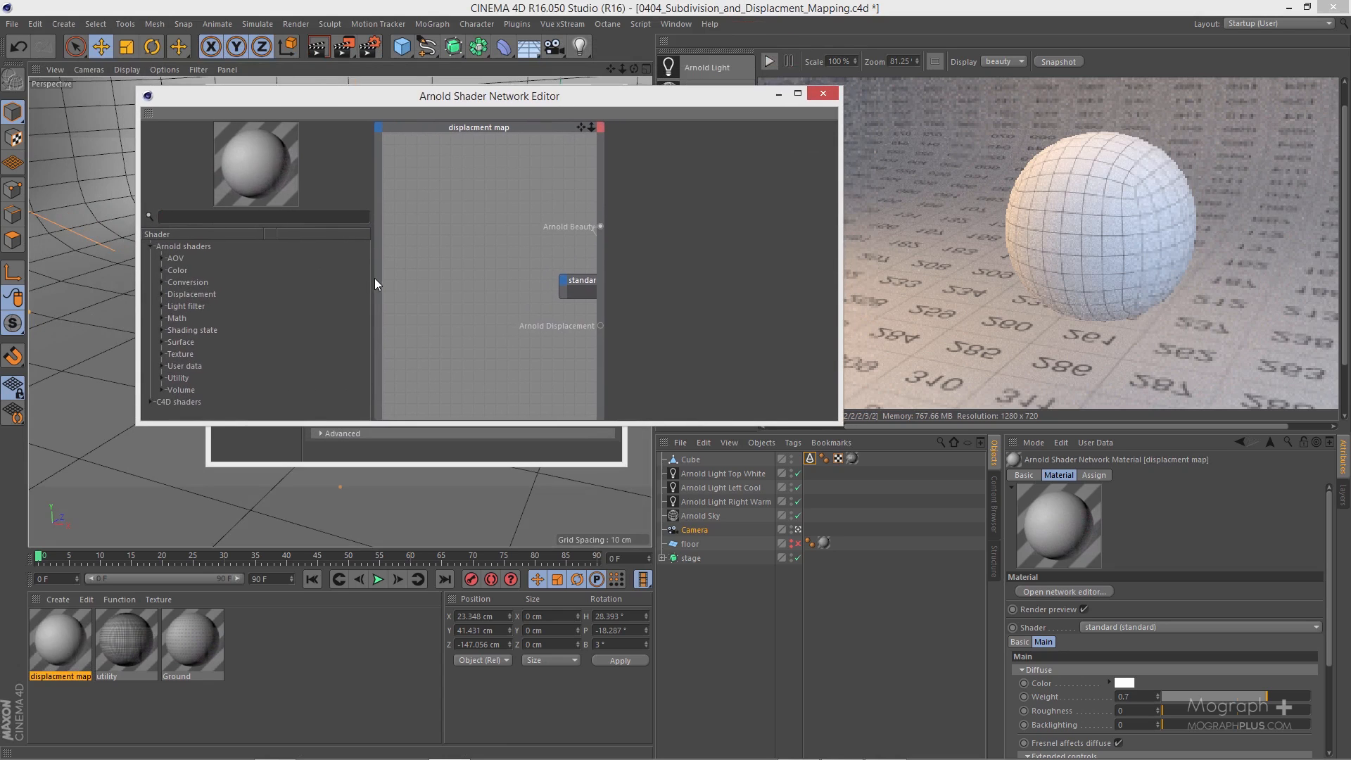
left_click_drag(375, 278, 307, 278)
left_click_drag(555, 280, 427, 229)
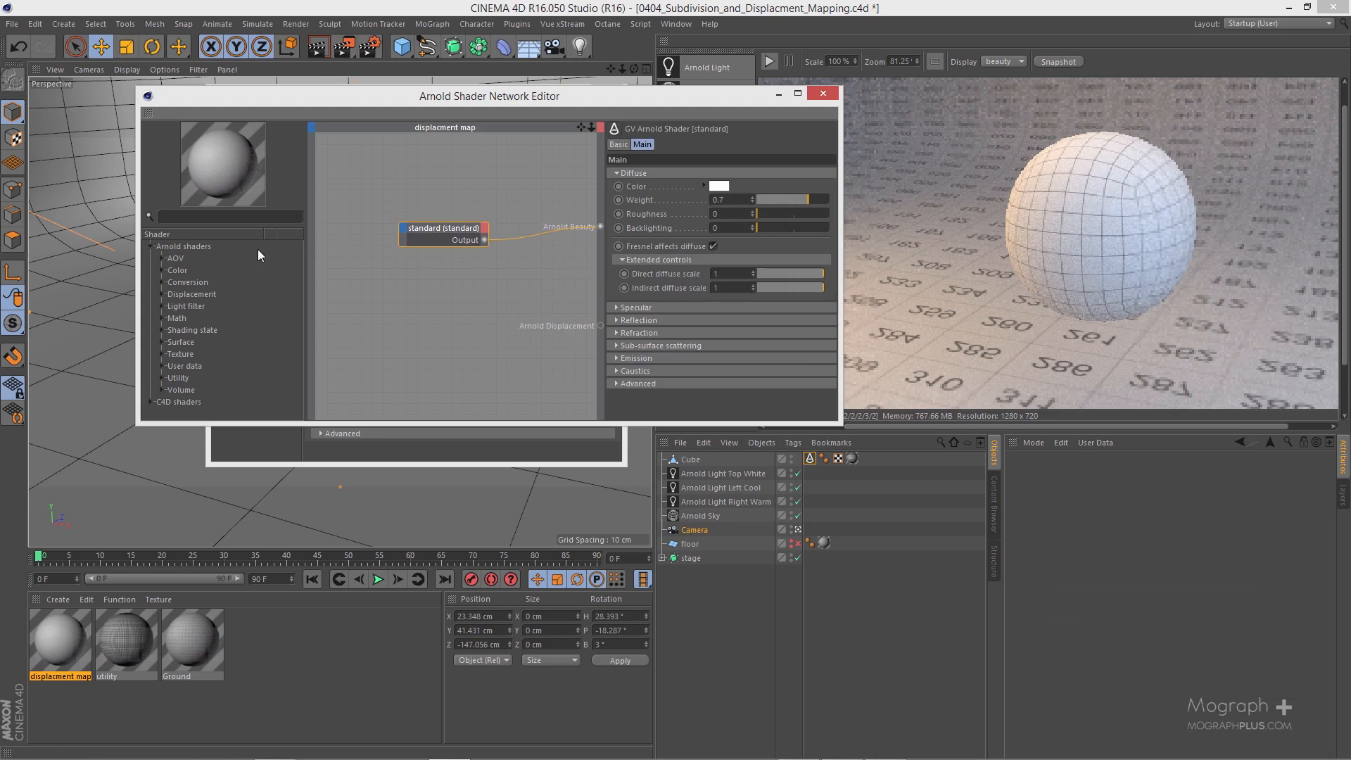
Step: Find the normal_displacement shader, add it to the network and connect its output to Arnold Displacement
left_click(218, 219)
type("dis")
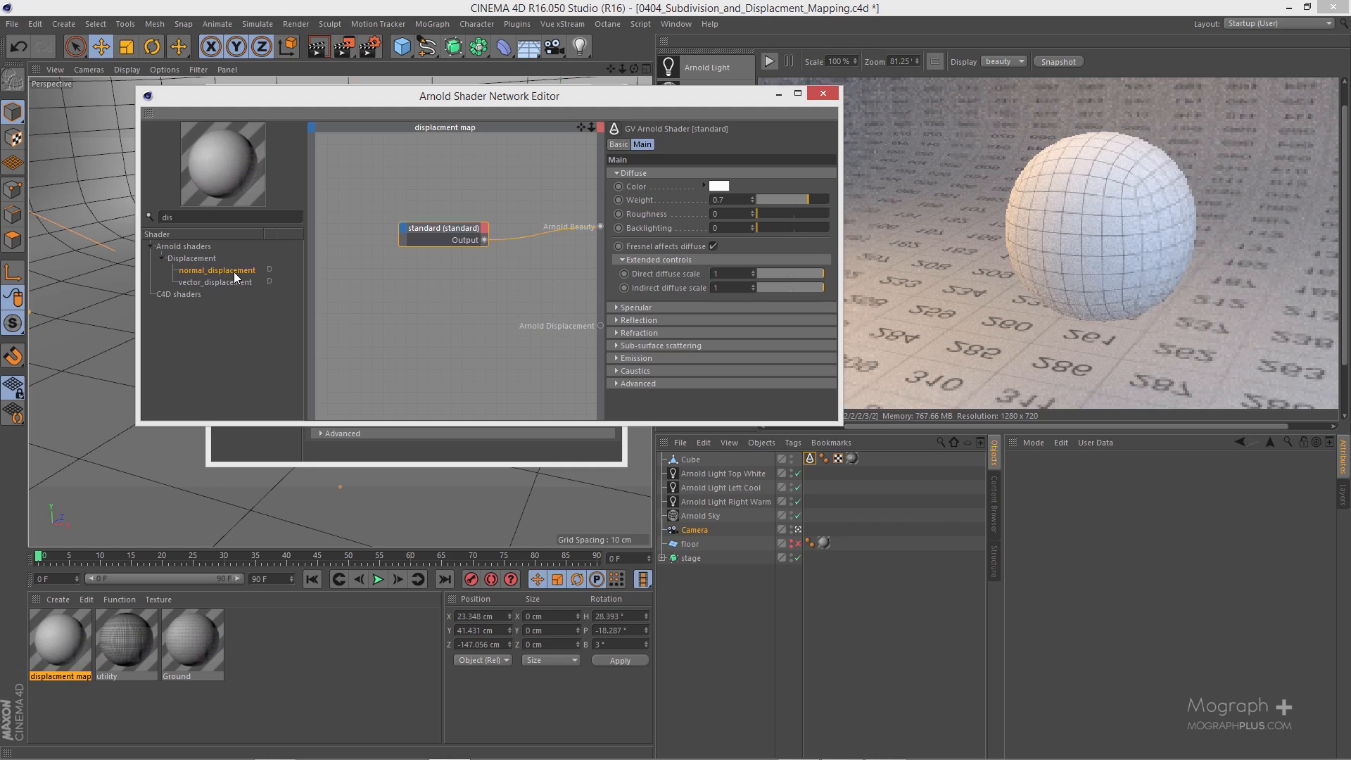
left_click_drag(235, 271, 454, 318)
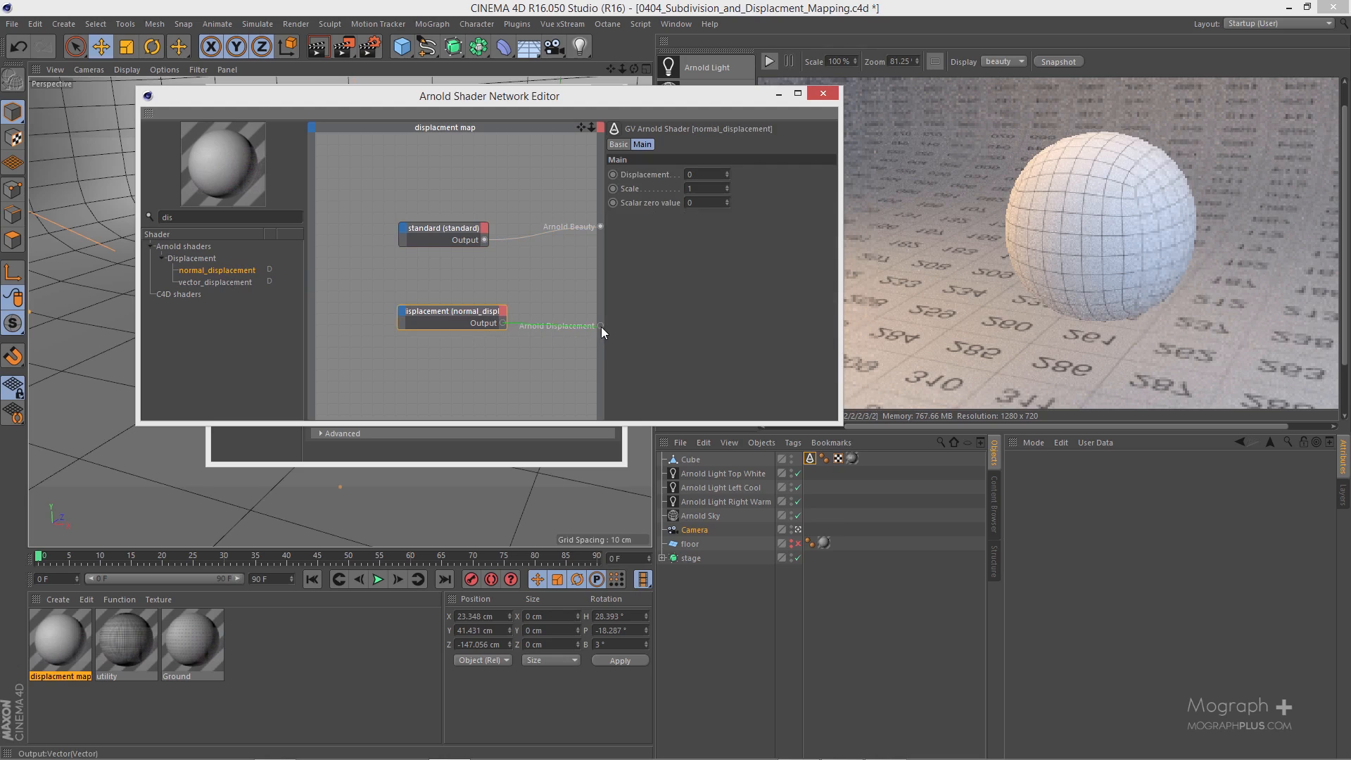
left_click_drag(601, 327, 601, 326)
left_click_drag(473, 314, 471, 302)
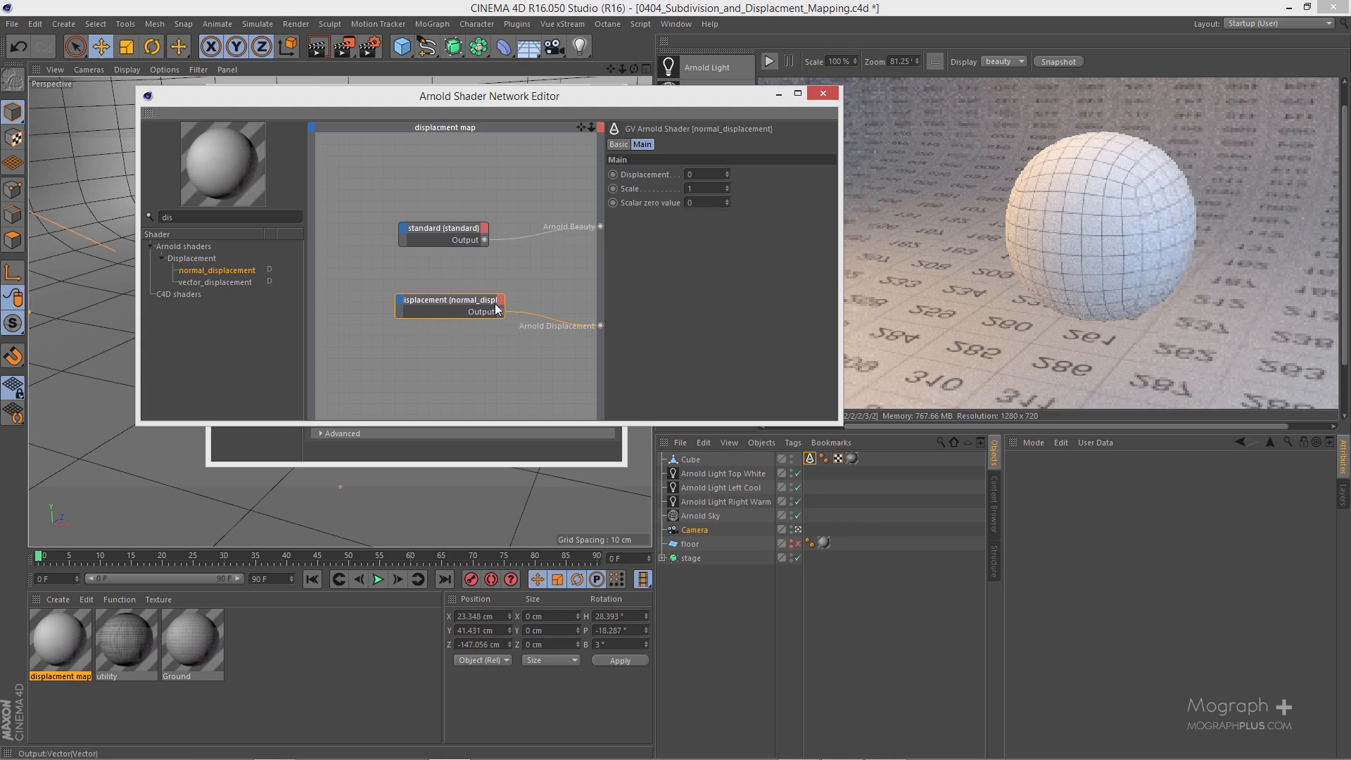
Step: Load the disp32_depth texture into the normal_displacement node's Displacement input and place the image node below it
left_click_drag(453, 285, 449, 346)
mouse_move(462, 354)
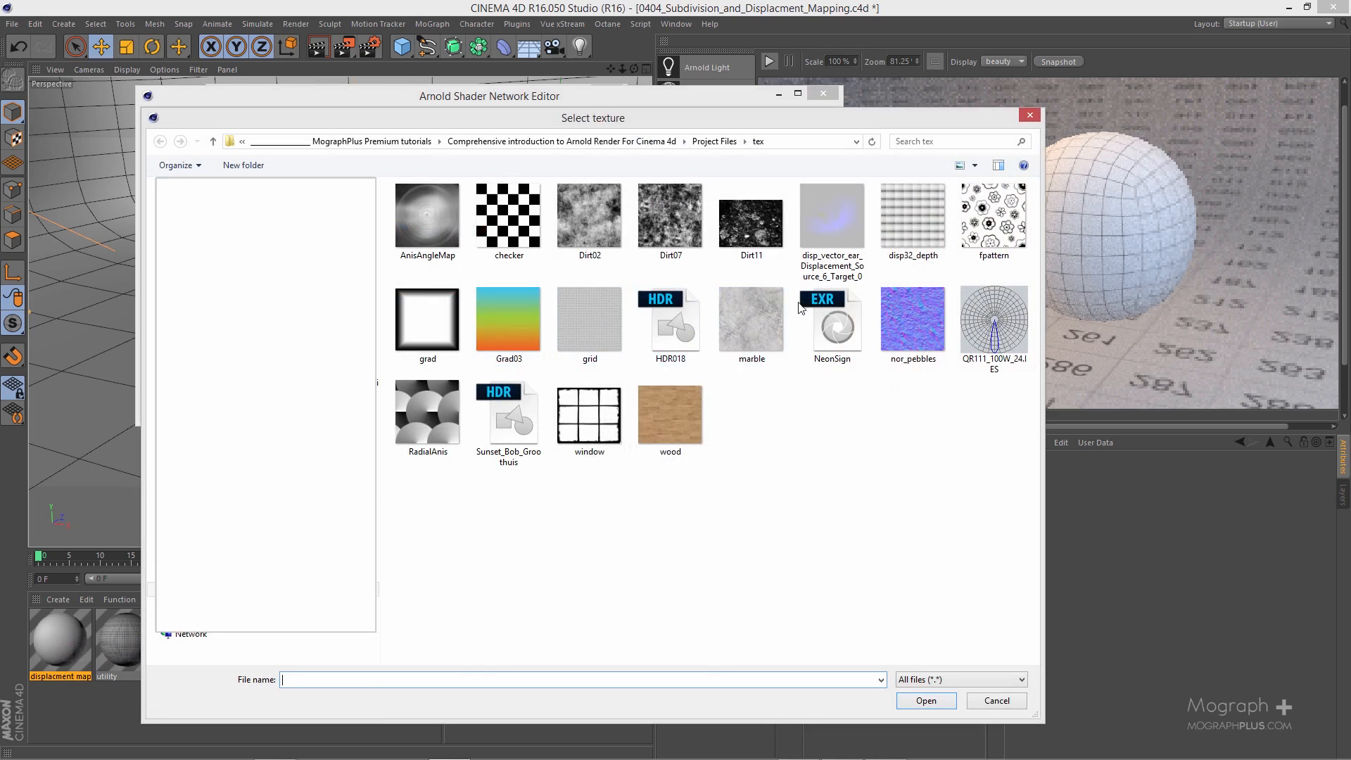
left_click(922, 209)
double_click(922, 209)
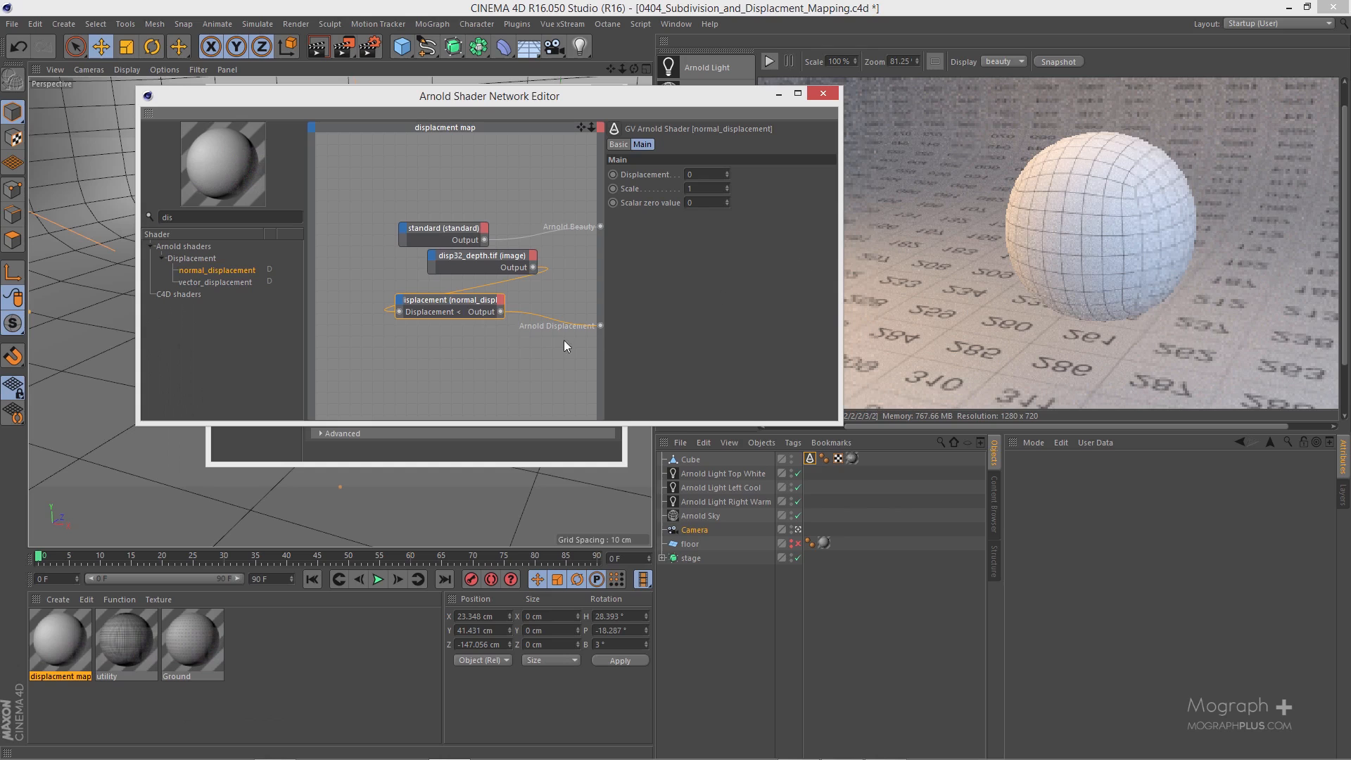
left_click_drag(483, 253, 408, 360)
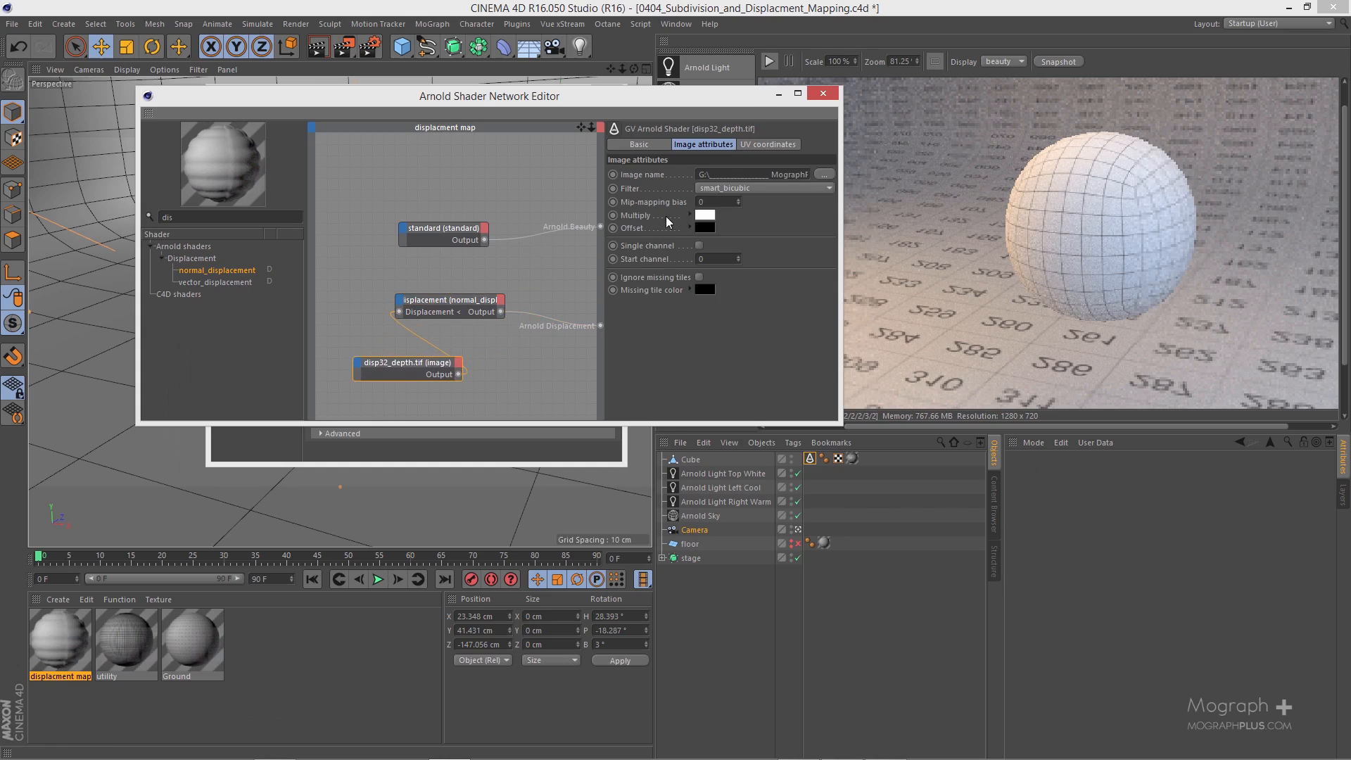
Step: Assign the displacment map material to the Cube object and restart the IPR render with the whole frame in view
left_click_drag(489, 95, 383, 57)
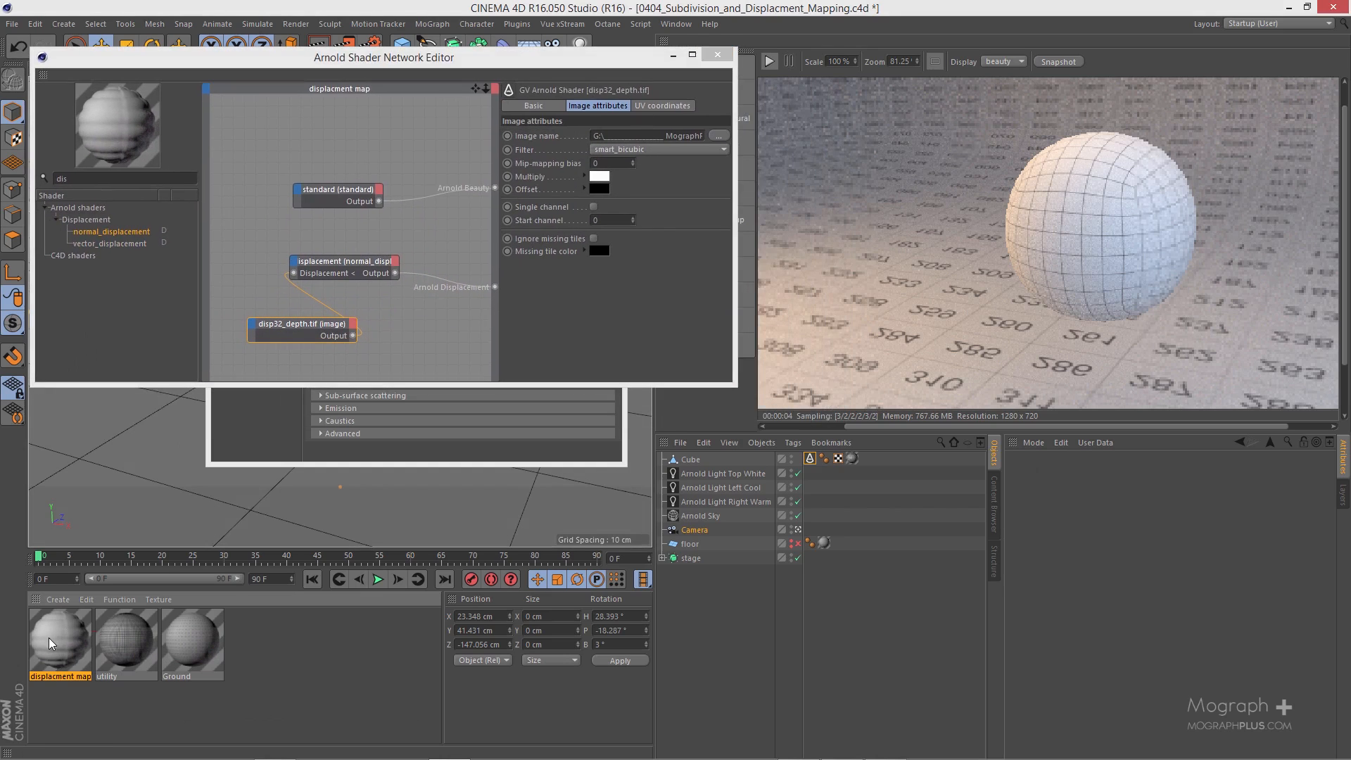
left_click_drag(49, 642, 688, 464)
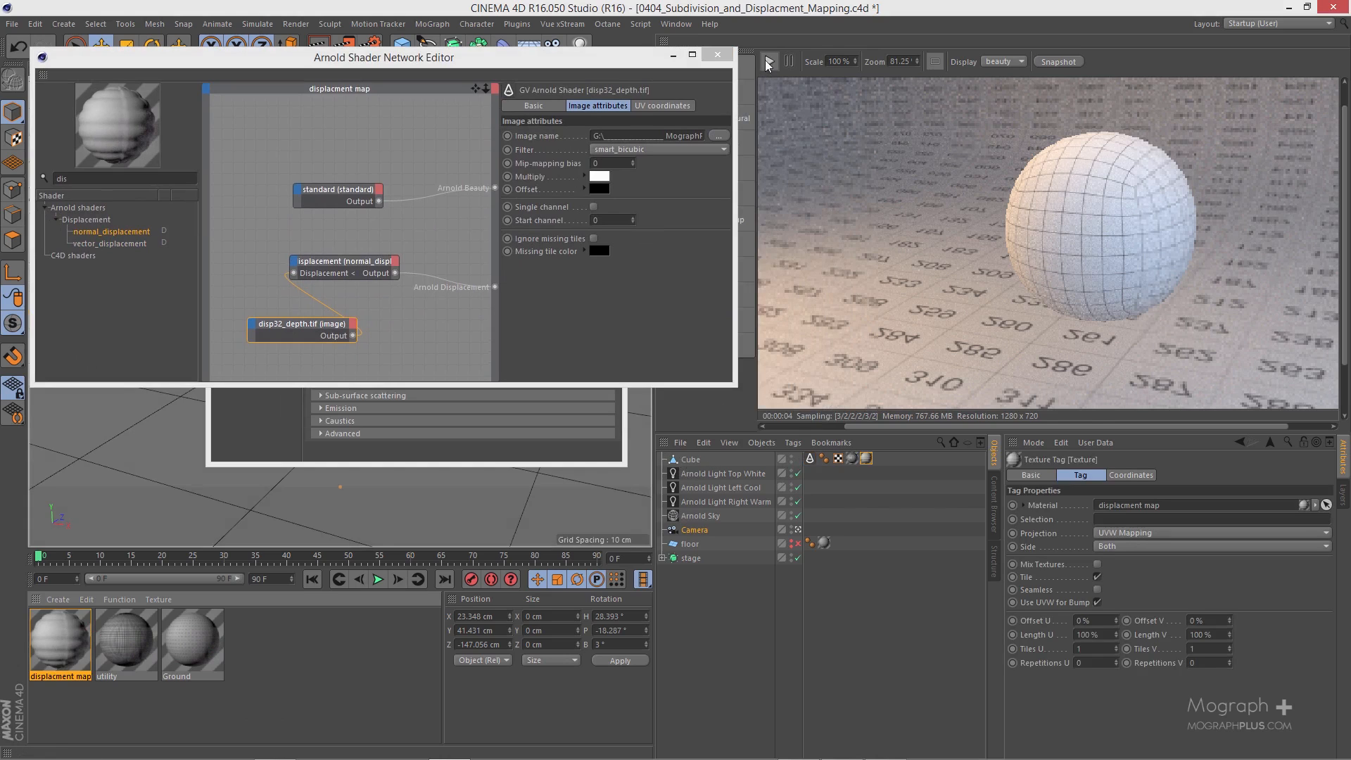
scroll(885, 299, "down", 2)
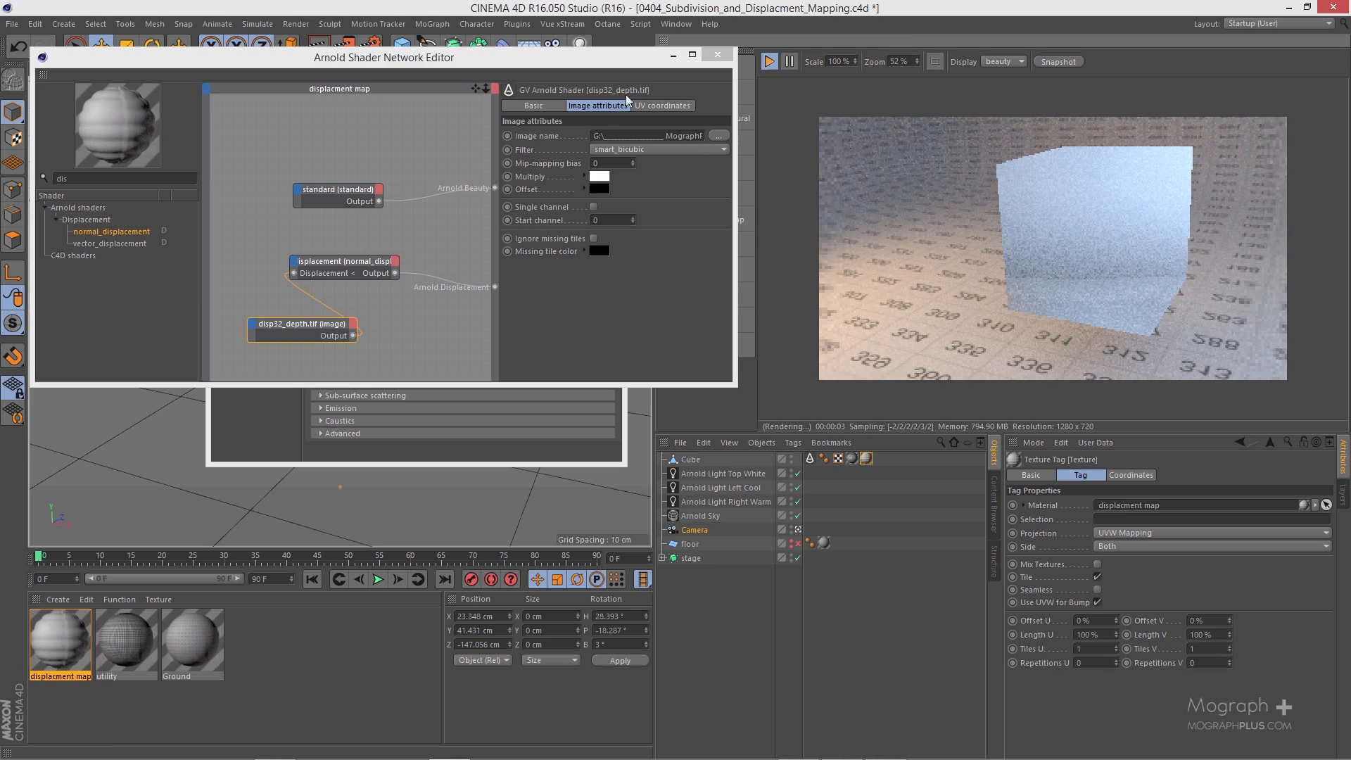
Step: Set the normal_displacement node's scale to 0.1
left_click_drag(625, 62, 564, 62)
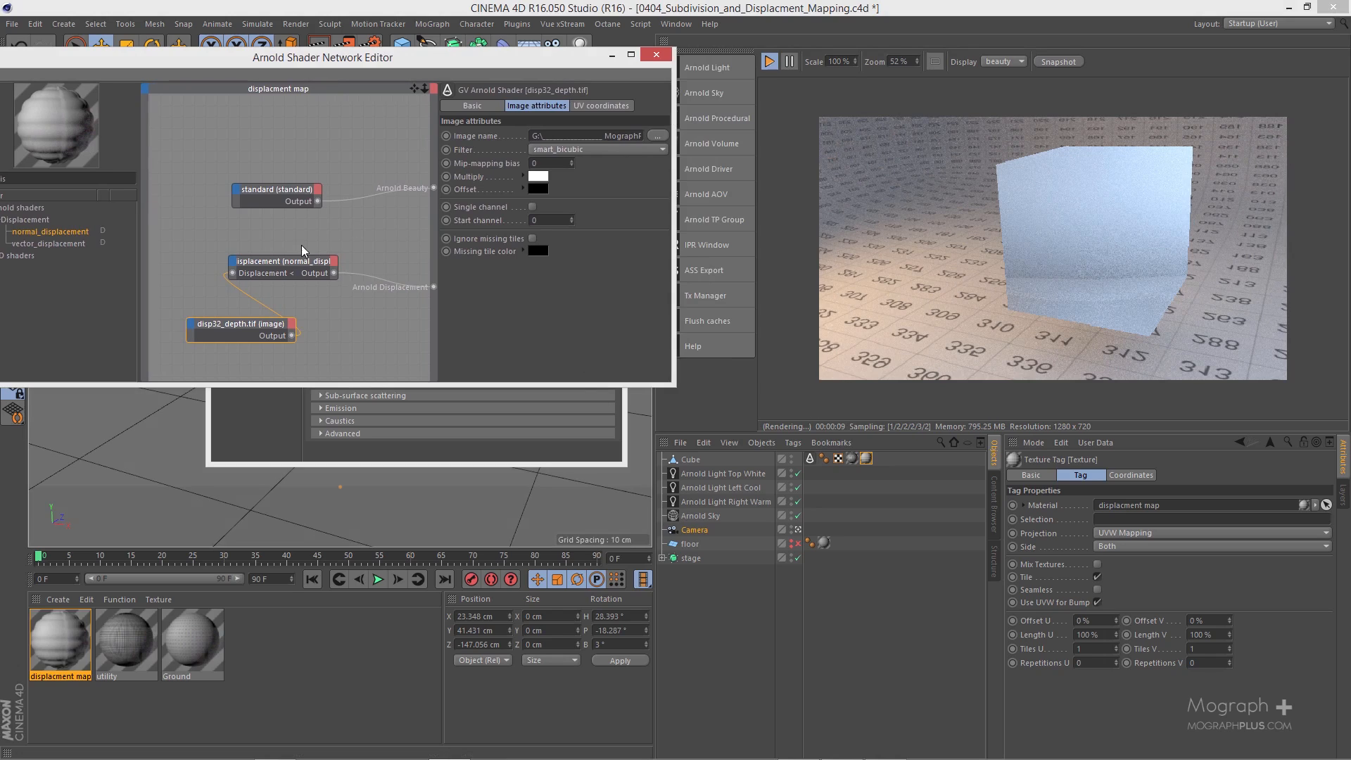
left_click(307, 269)
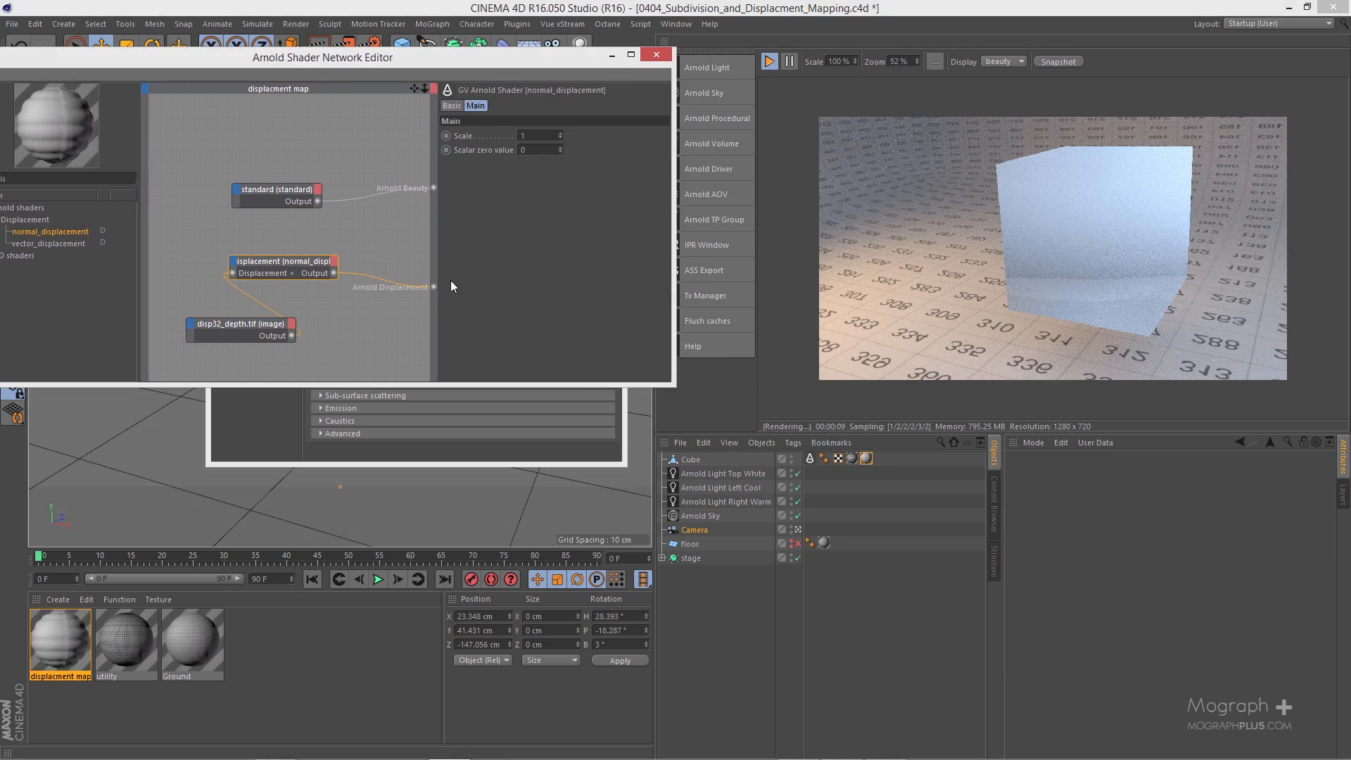
double_click(546, 138)
type("0.1")
key("Return")
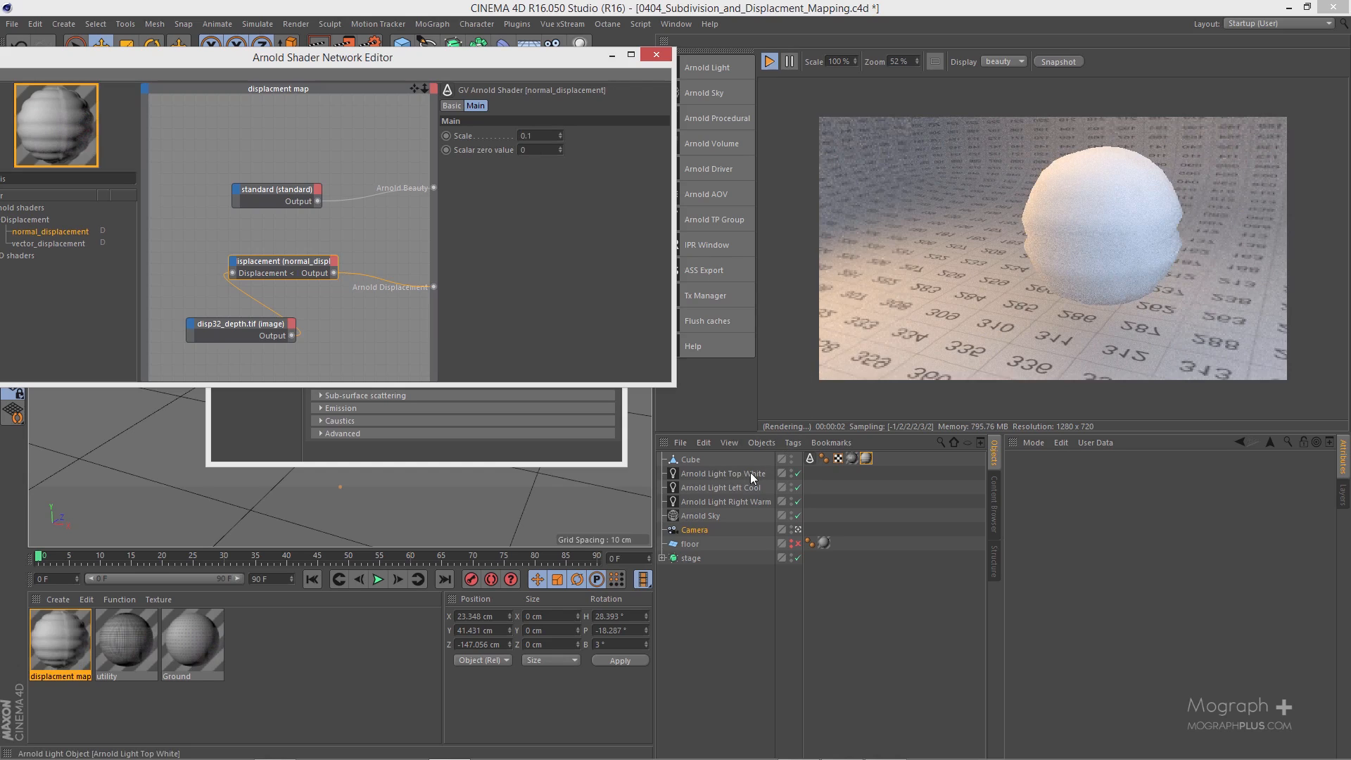
Step: Set the subdivision iterations in the cube's Arnold Parameters tag to 6
left_click(810, 459)
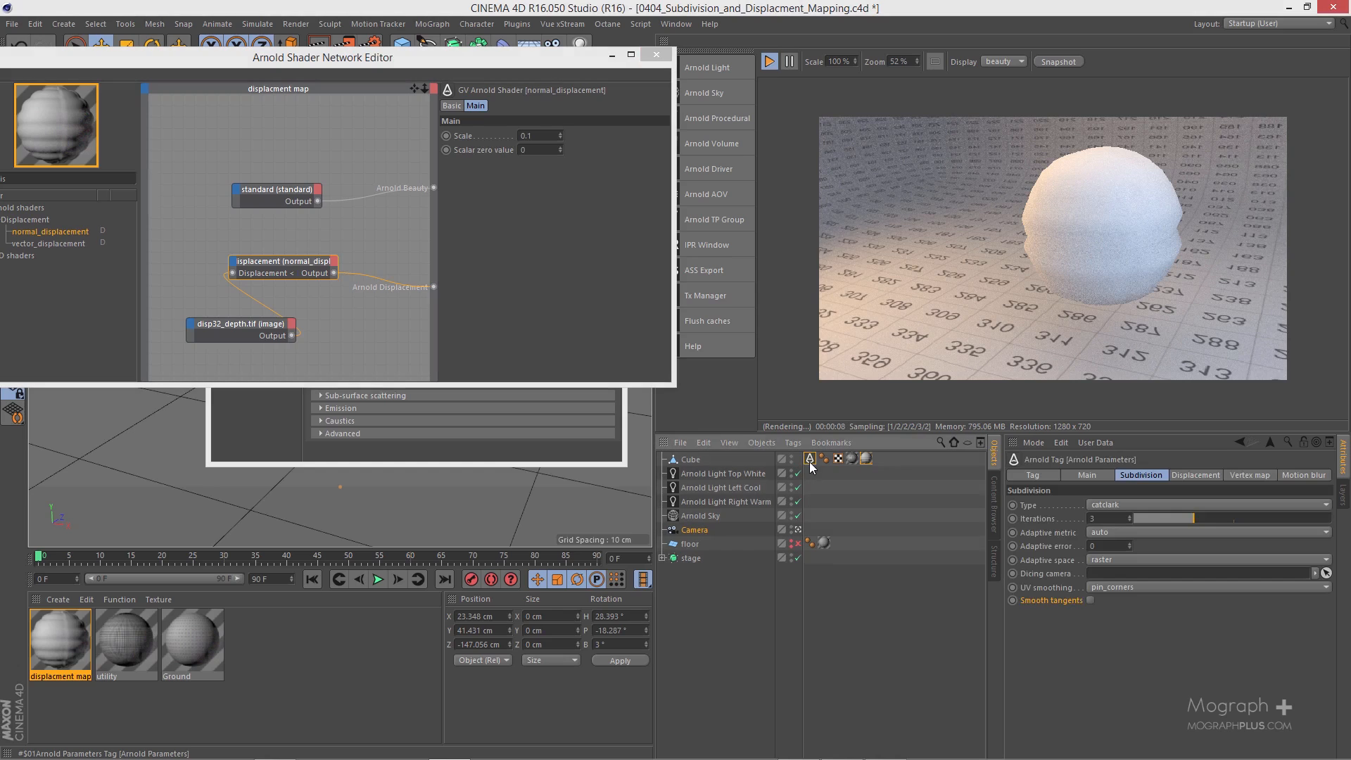
left_click(1114, 519)
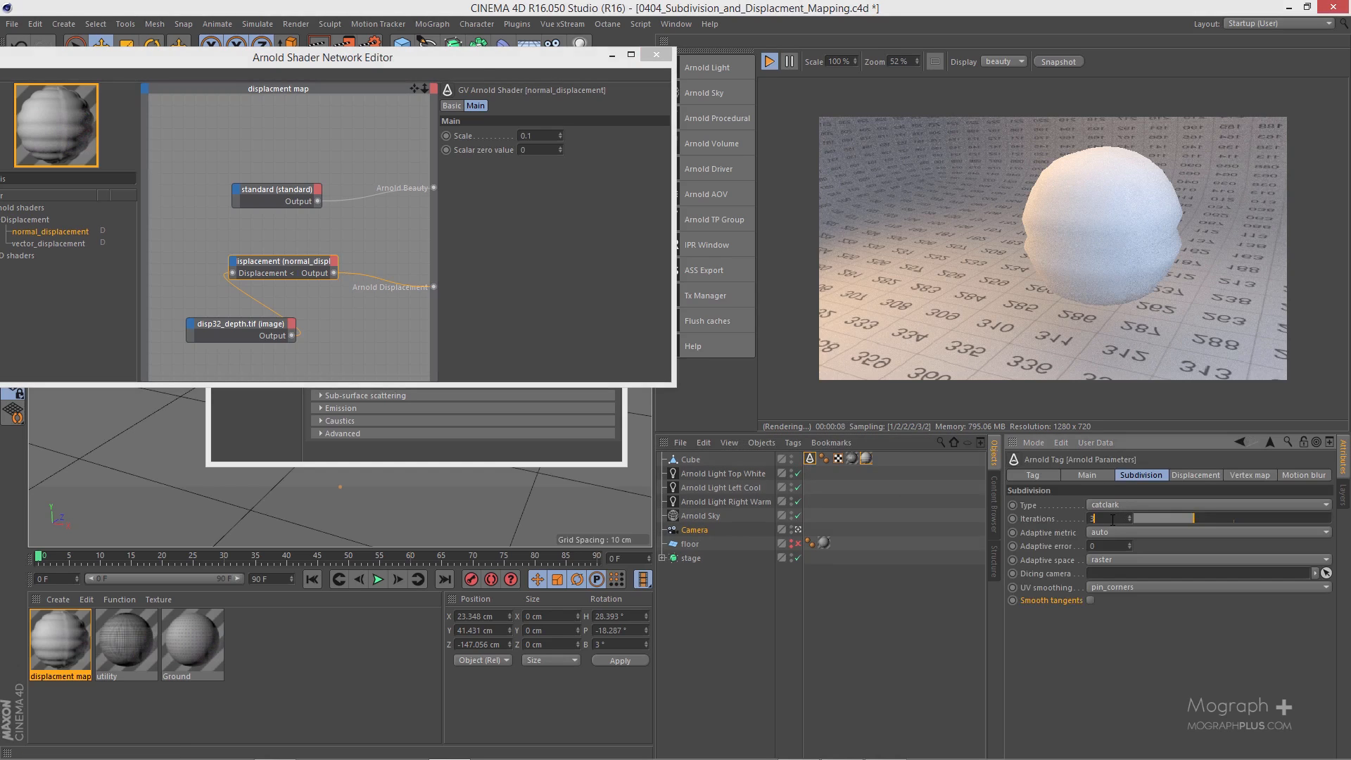
type("6")
key("Return")
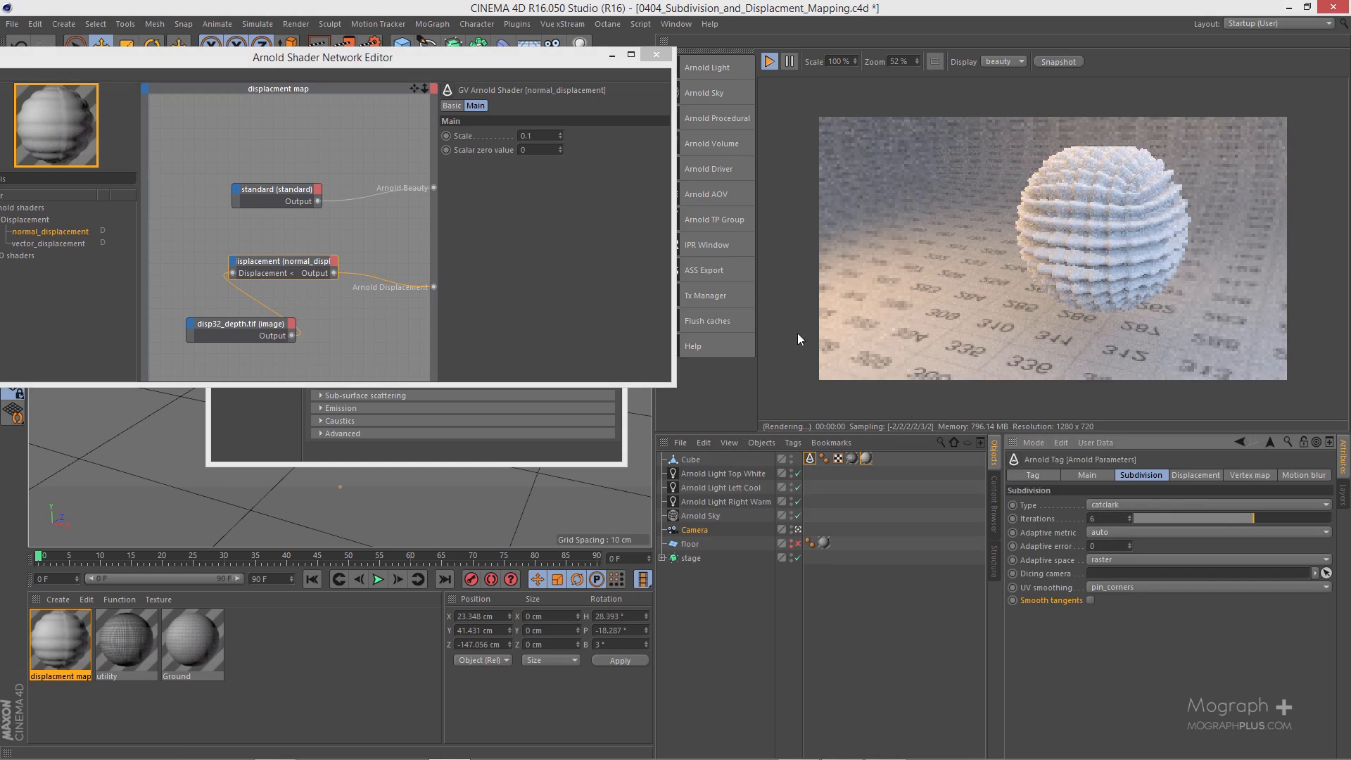
Step: Close the shader network and material editors and inspect the displaced cube in the IPR render from another angle
left_click(656, 55)
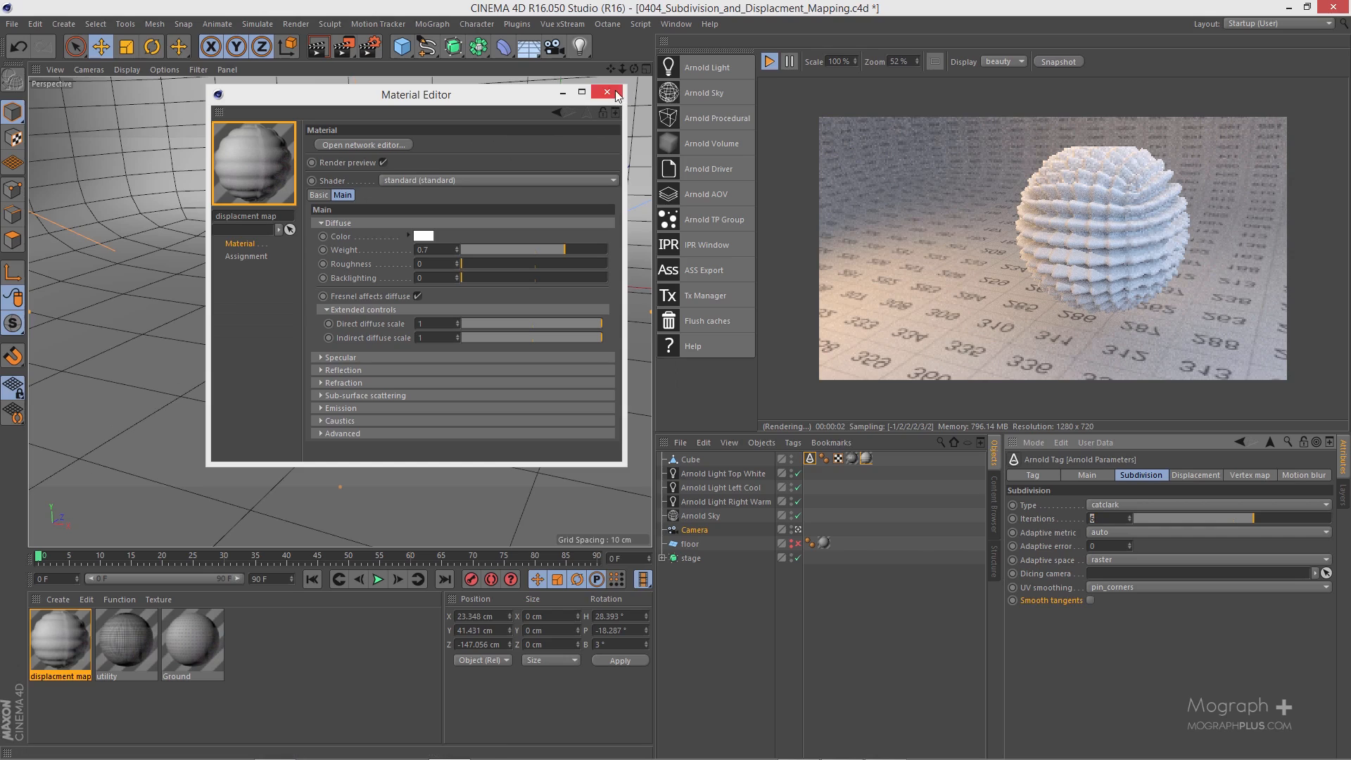
left_click(608, 92)
left_click_drag(441, 231, 557, 264, "alt")
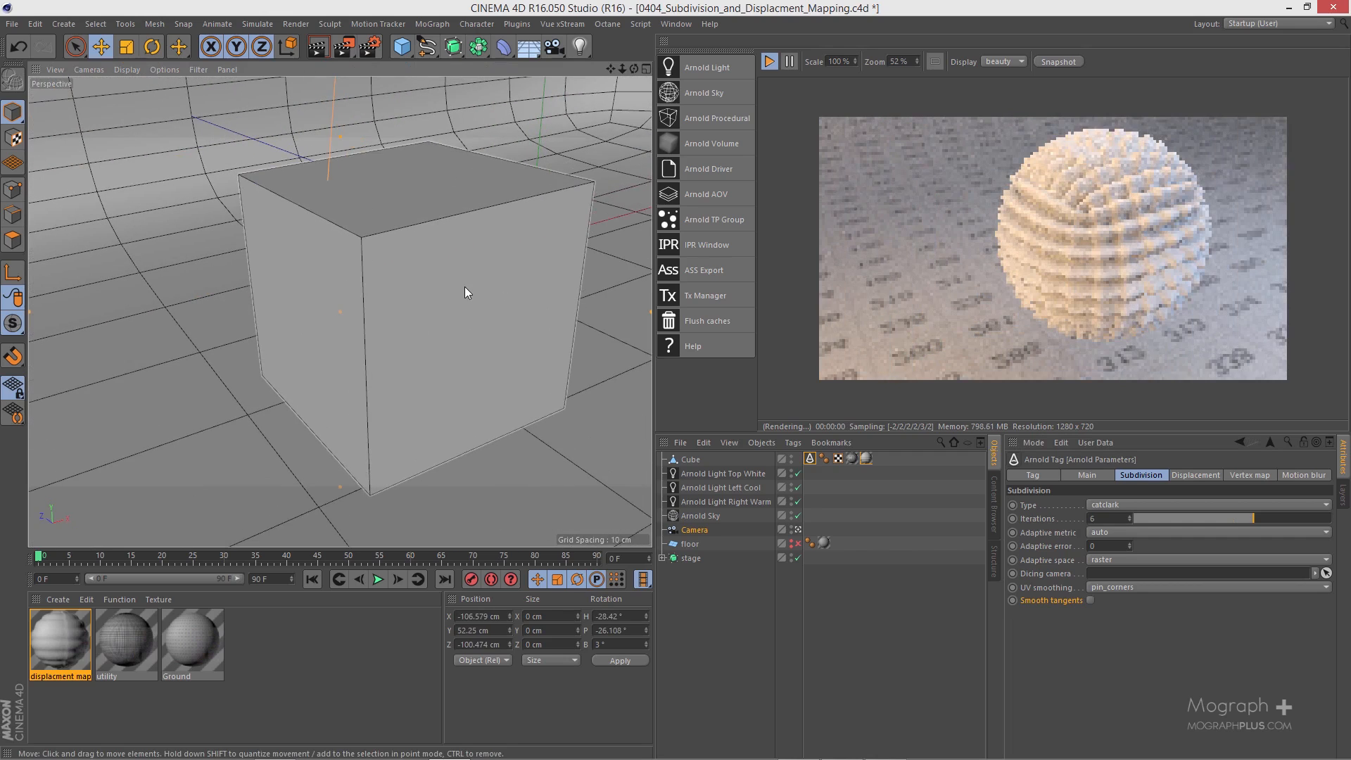
Step: Set the subdivision iterations in the cube's Arnold Parameters tag to 8
left_click_drag(438, 242, 449, 237, "alt")
middle_click_drag(449, 238, 492, 200, "alt")
double_click(1100, 515)
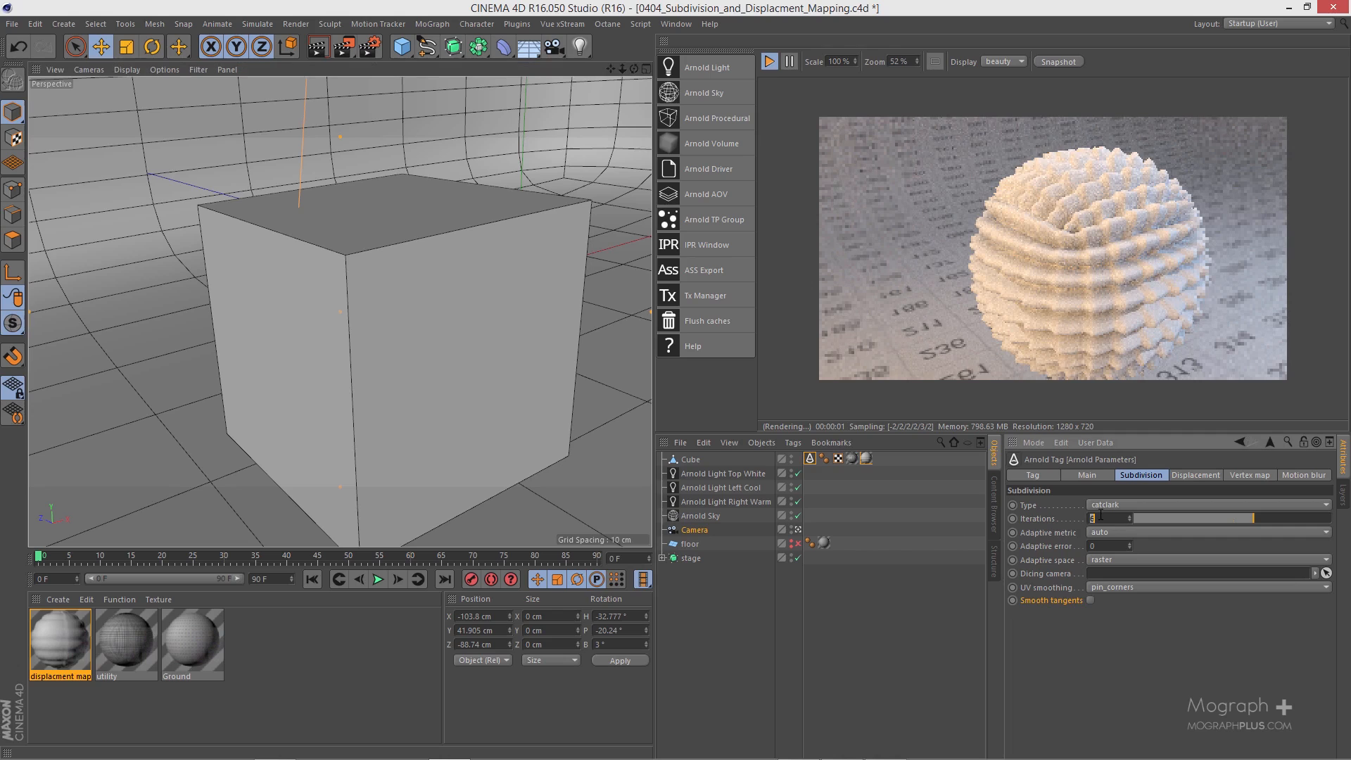
type("8")
key("Return")
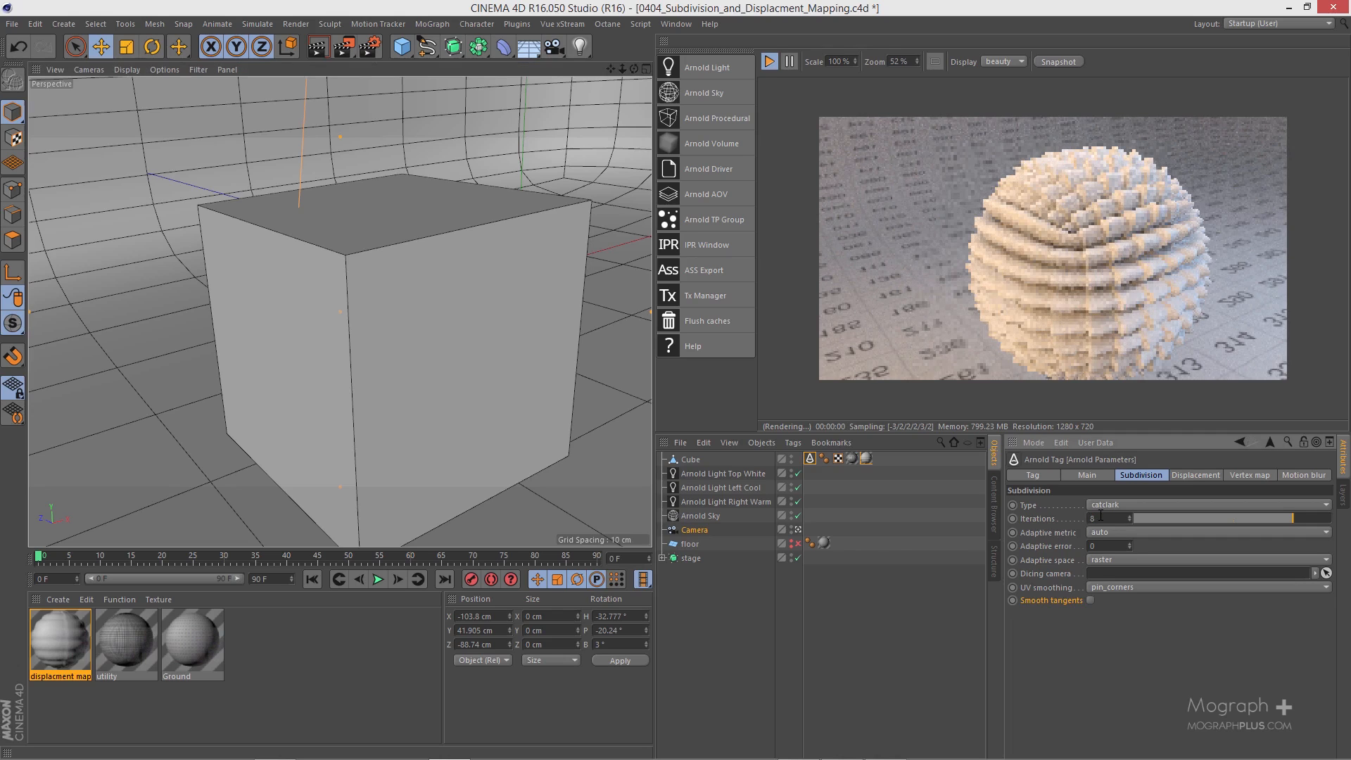
Step: Try 4 subdivision iterations on the cube, and set the iterations back to 6
double_click(1101, 518)
type("4")
key("Return")
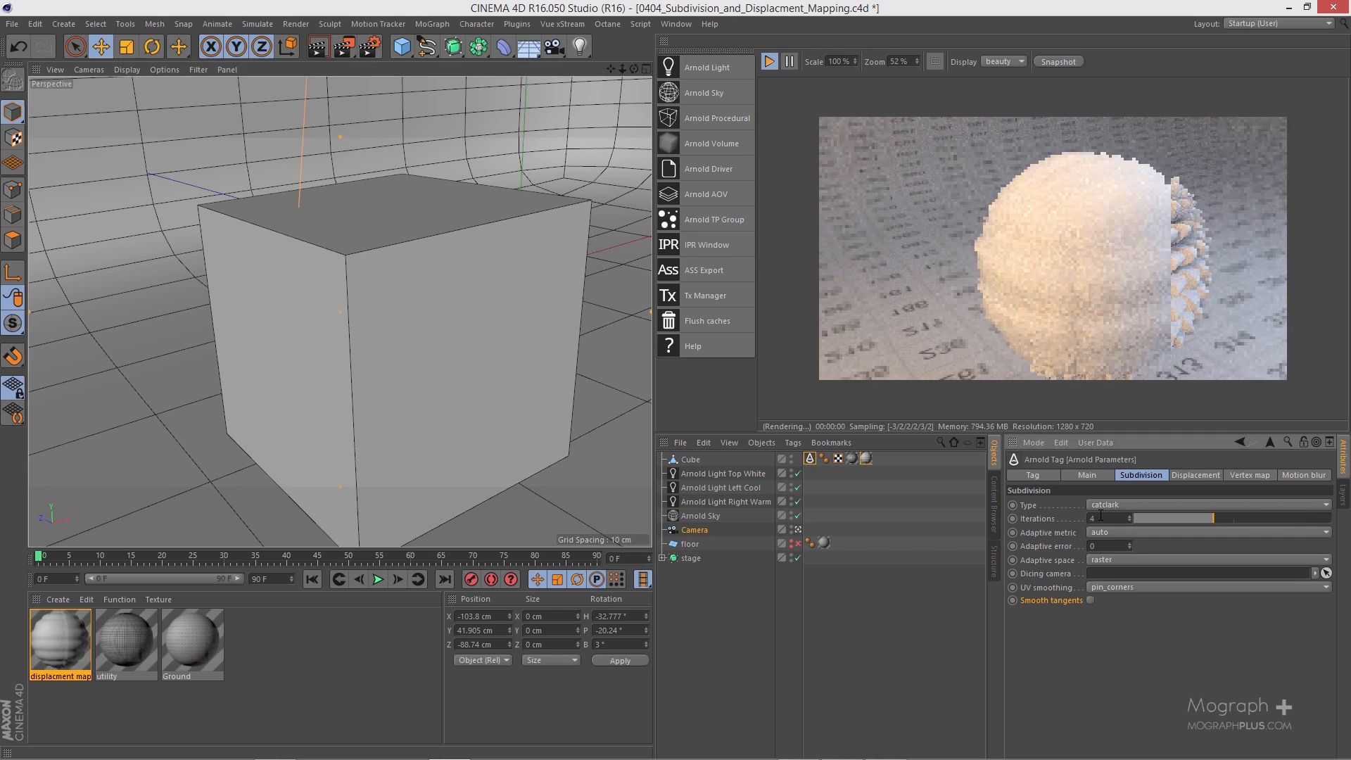
key("Return")
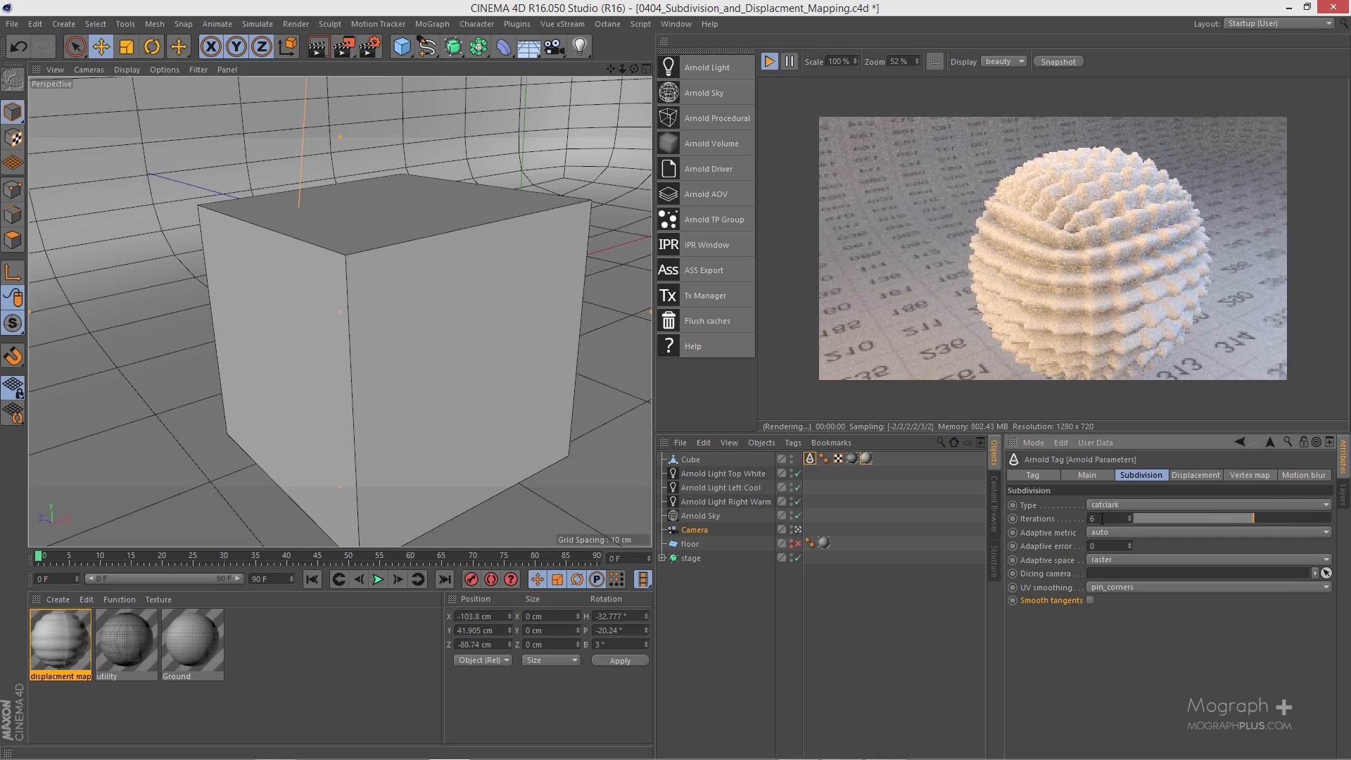
double_click(1101, 518)
Step: Change the cube's subdivision type to linear and inspect the displaced cube in the render from other angles
right_click_drag(432, 299, 421, 320, "alt")
middle_click_drag(422, 323, 395, 304, "alt")
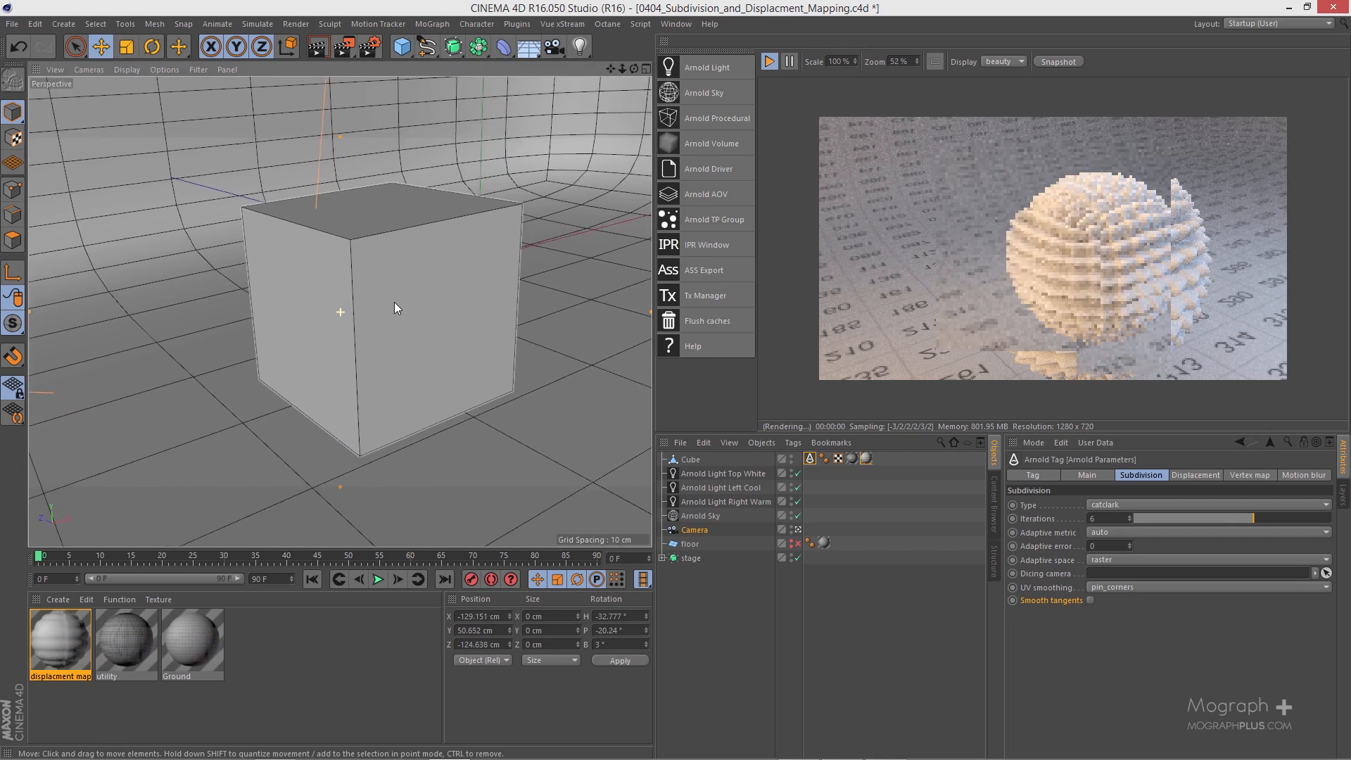
left_click_drag(394, 302, 389, 303, "alt")
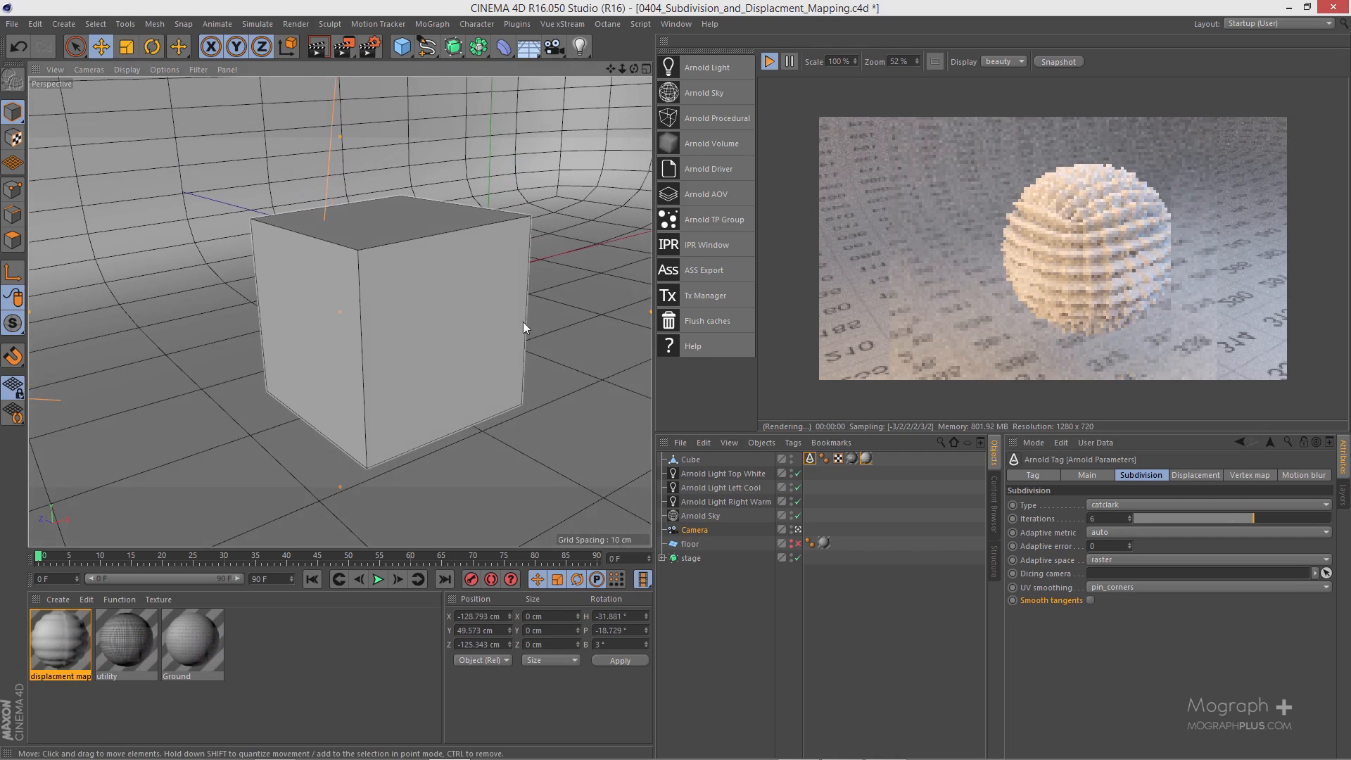
left_click(1135, 504)
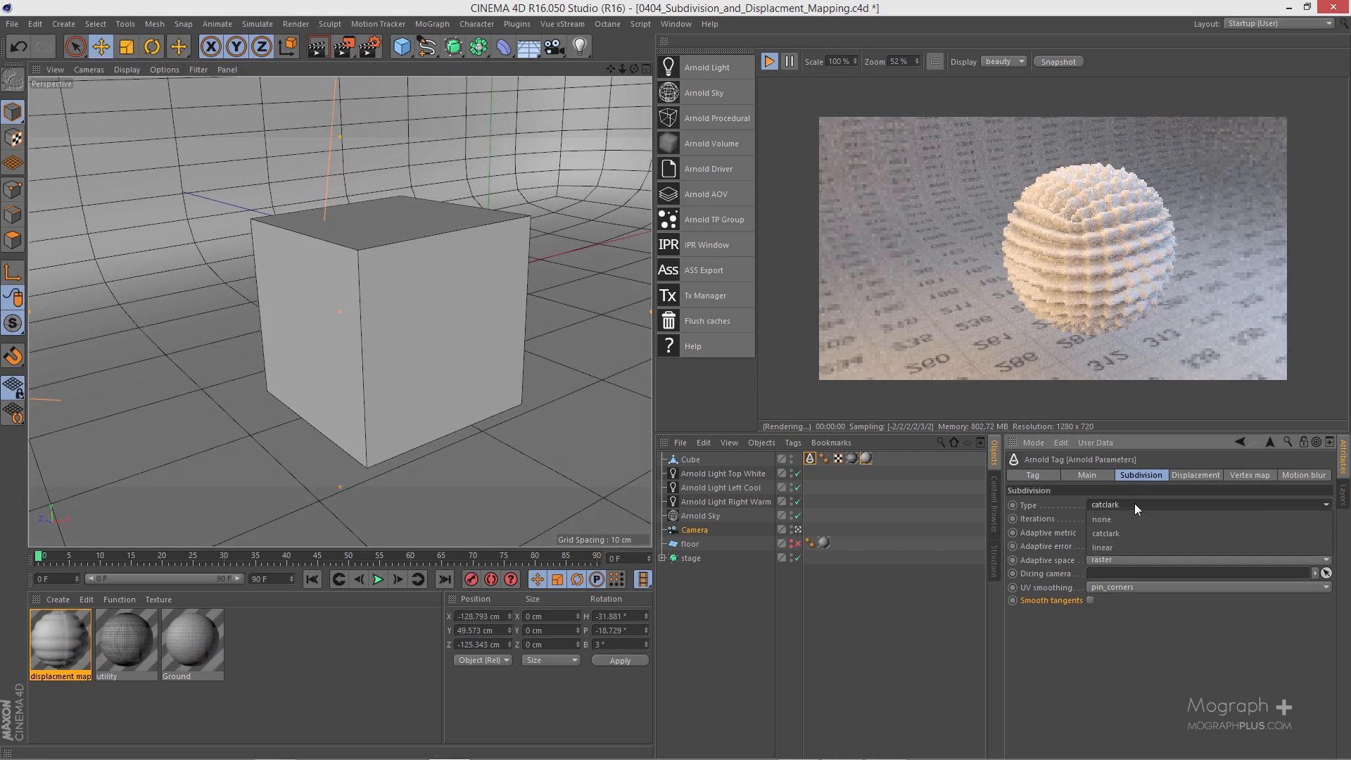
left_click(1134, 548)
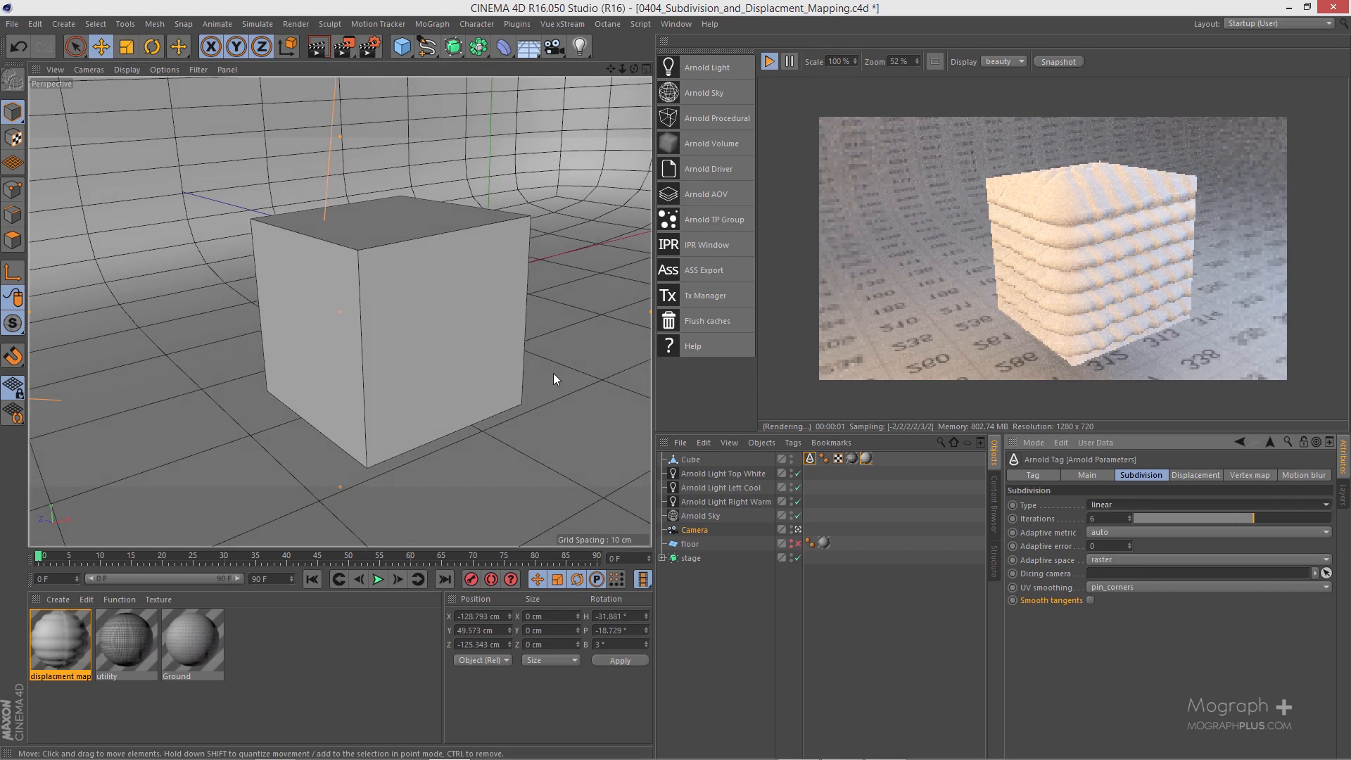
left_click_drag(553, 380, 392, 366, "alt")
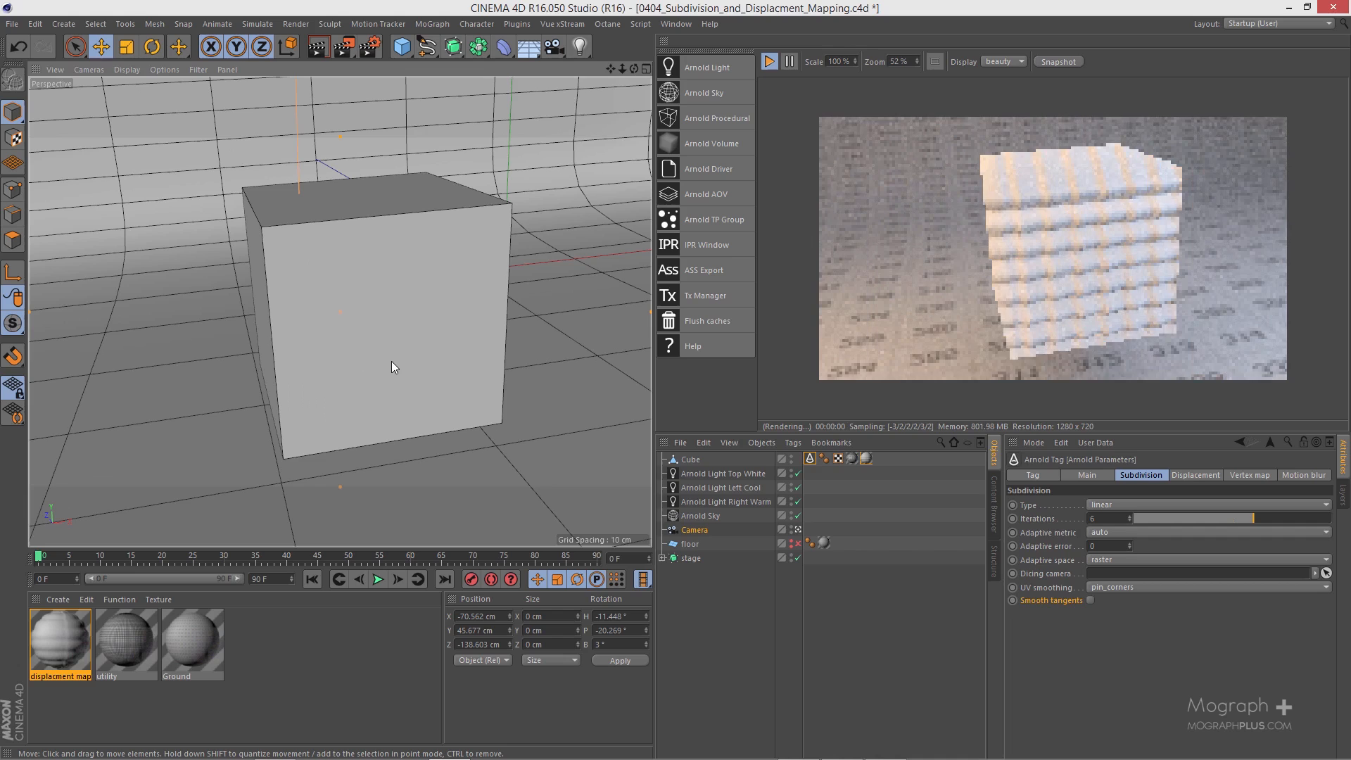
left_click(391, 361)
left_click_drag(500, 307, 449, 311, "alt")
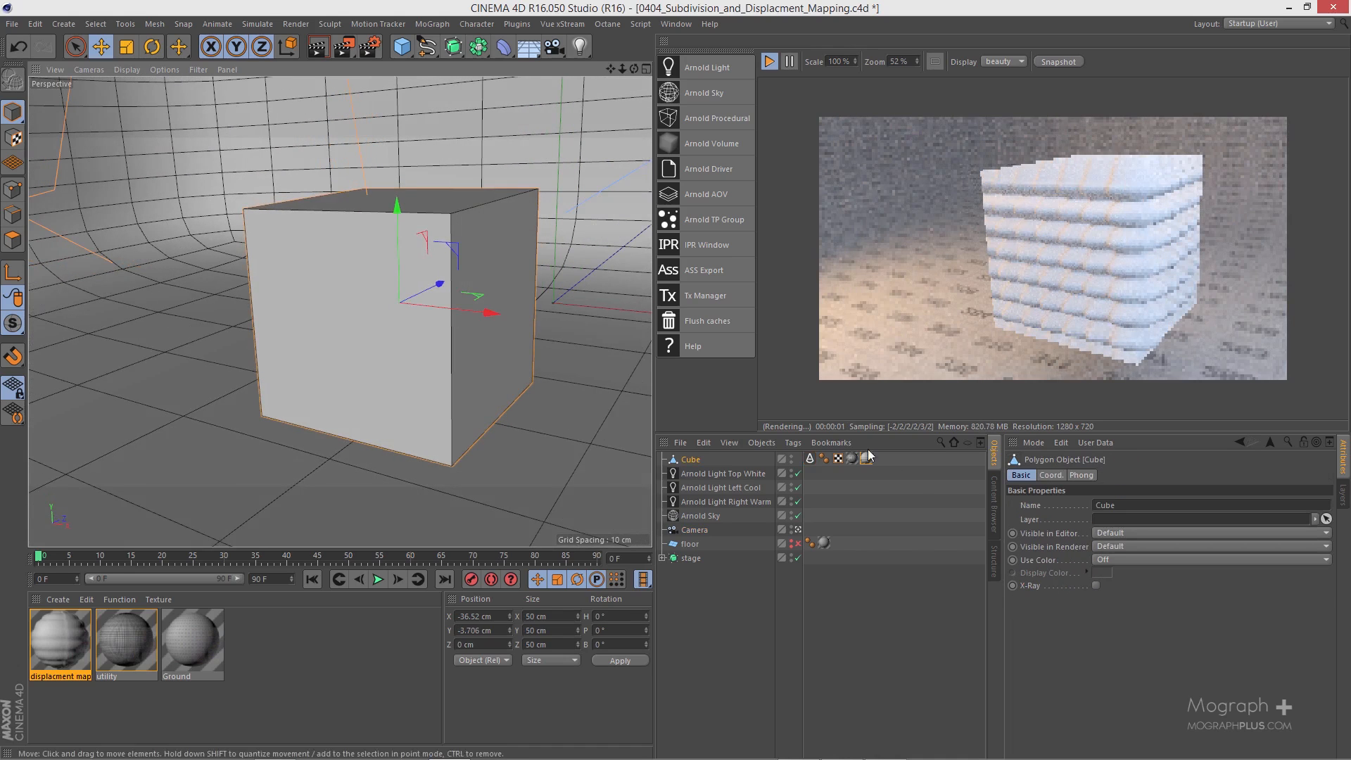
Step: Set the displacement bounds padding in the cube's Arnold Parameters tag to 1
left_click(811, 459)
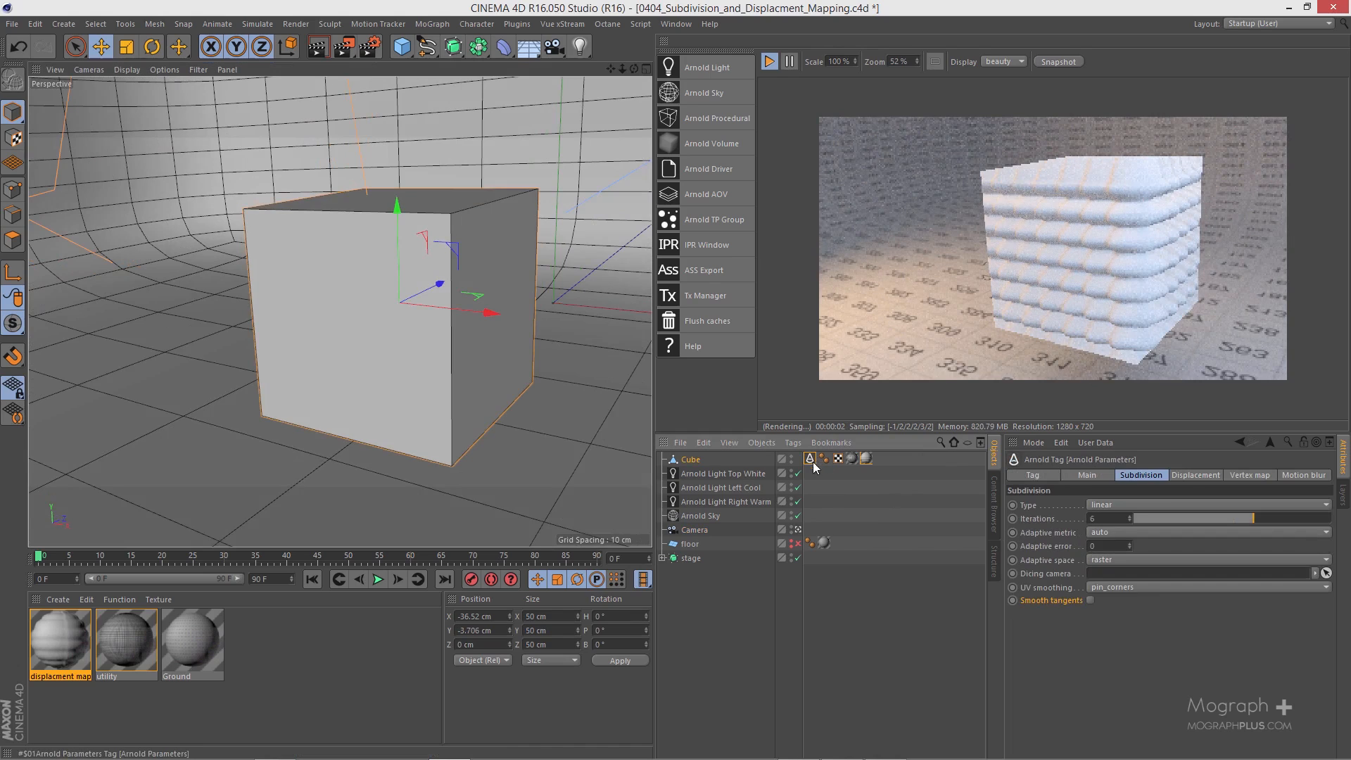
left_click(1188, 475)
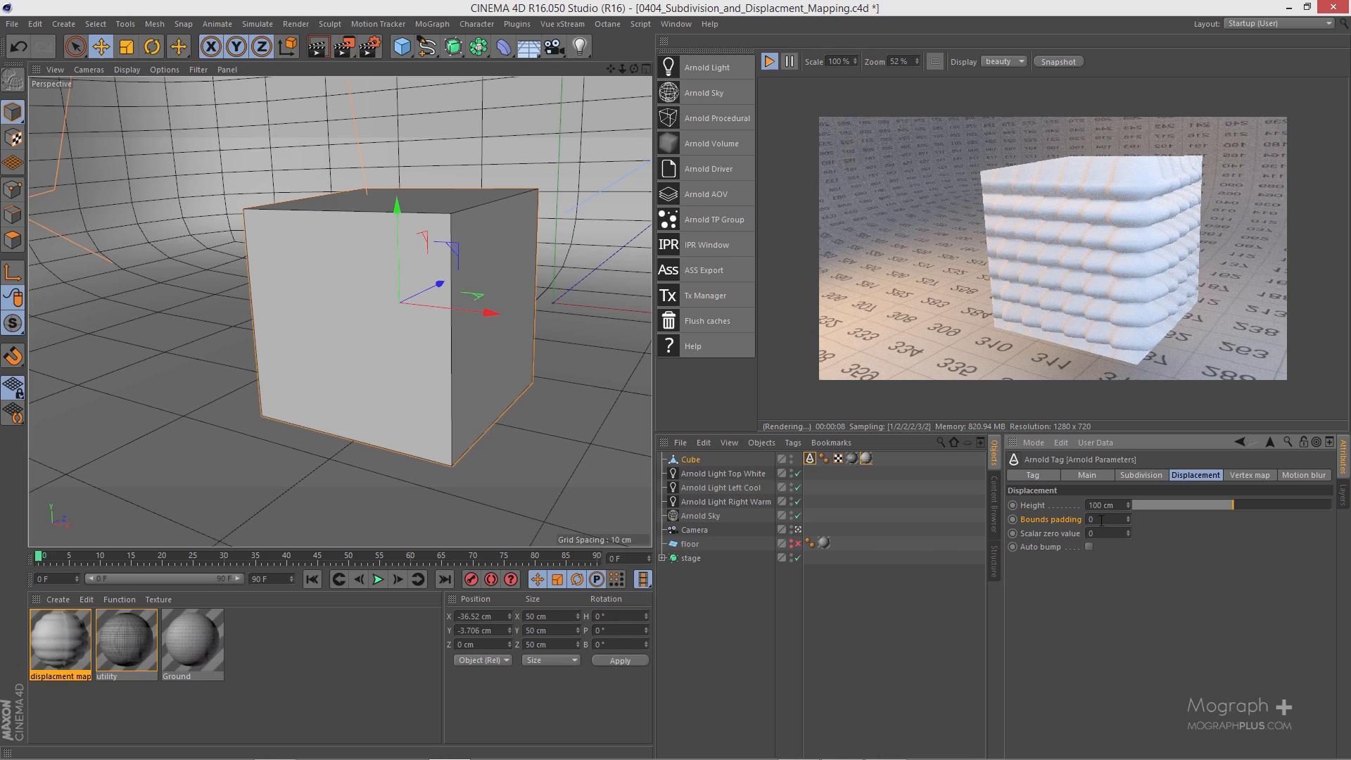
double_click(1109, 521)
type("1")
key("Return")
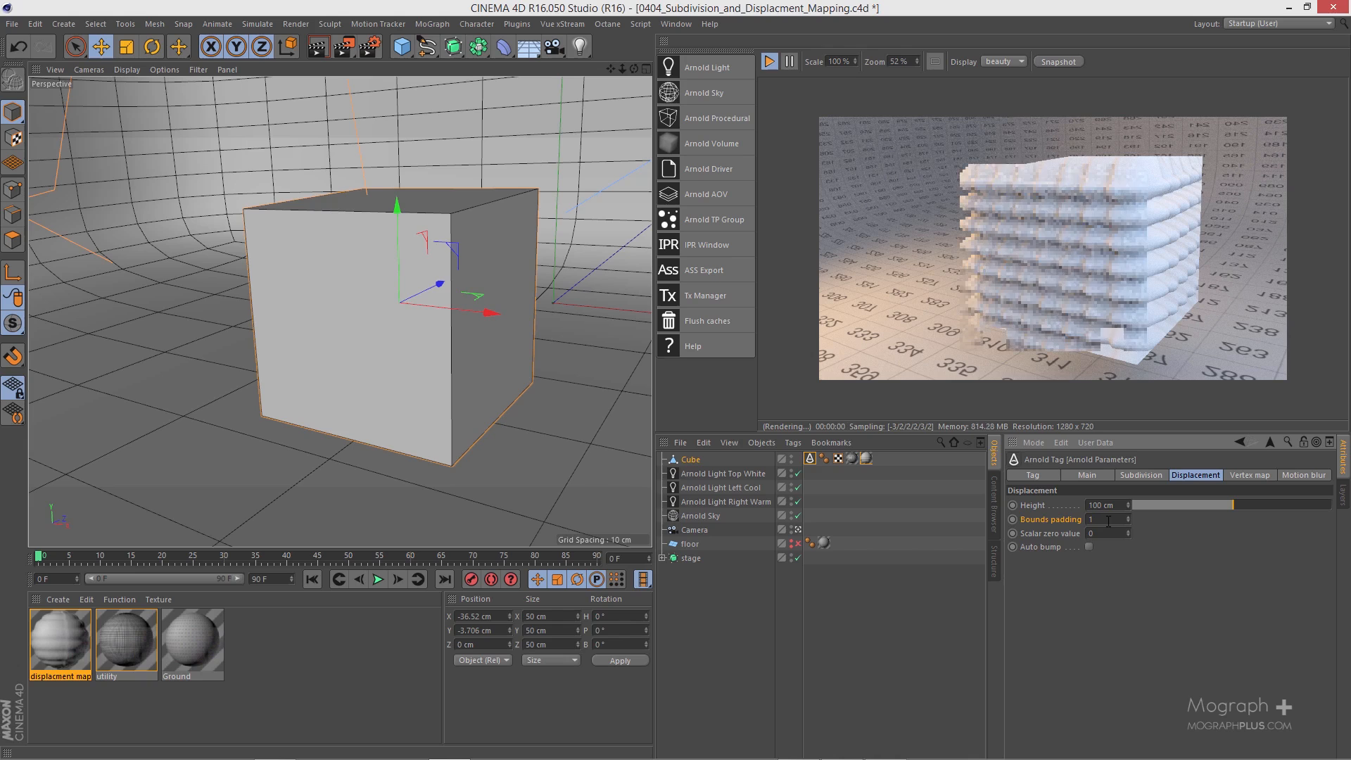
Step: View the cube from another angle, try a bounds padding of 2, and set it back to 1
mouse_move(399, 338)
left_mouse_down("alt")
mouse_move(470, 336)
mouse_move(402, 329)
left_mouse_up("alt")
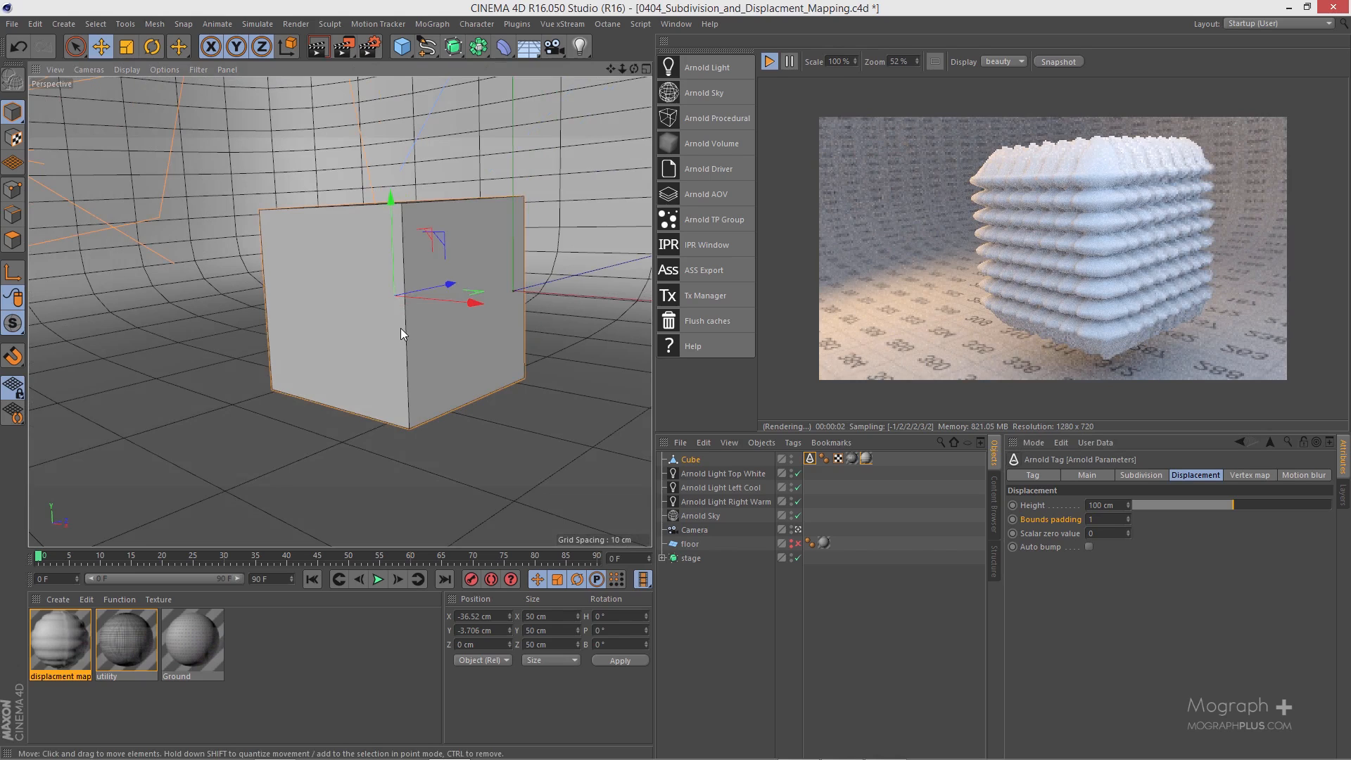
left_click(1108, 521)
type("2")
key("Return")
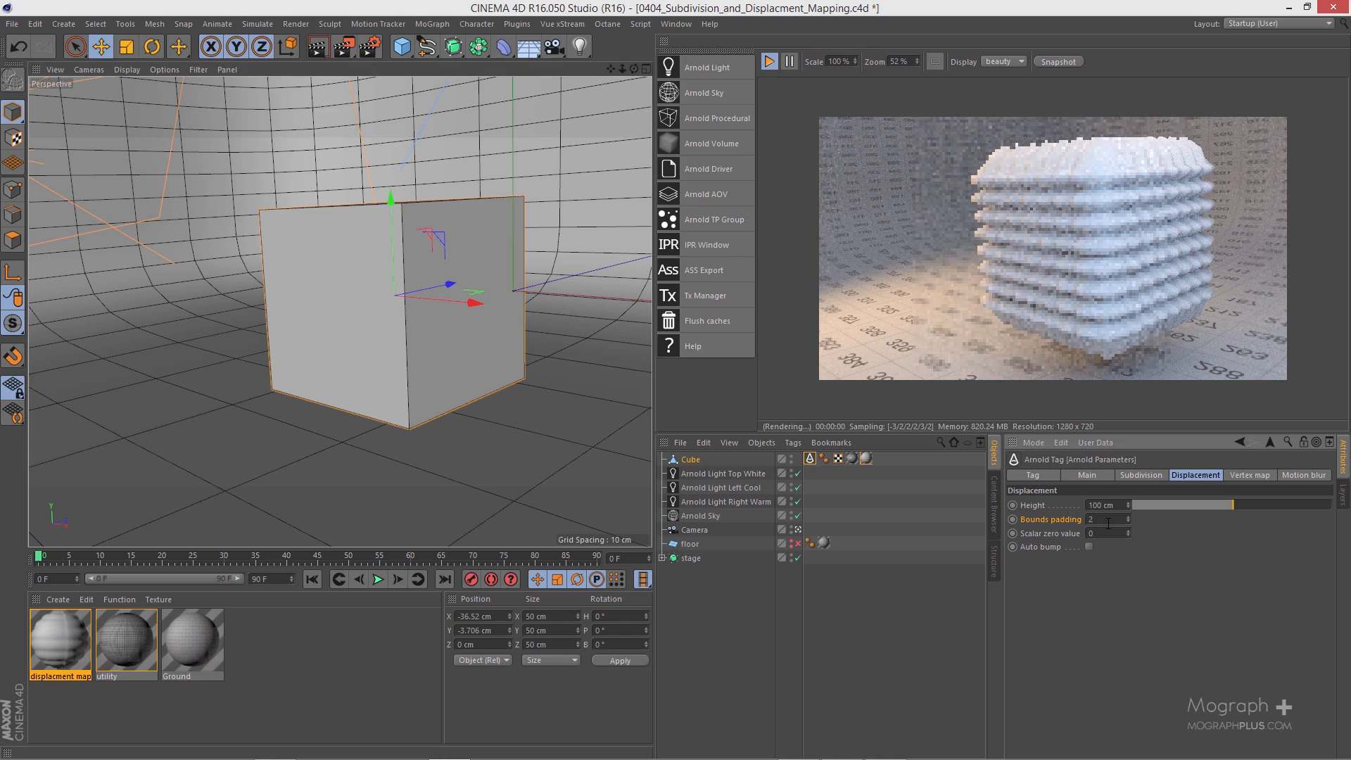
type("1")
key("Return")
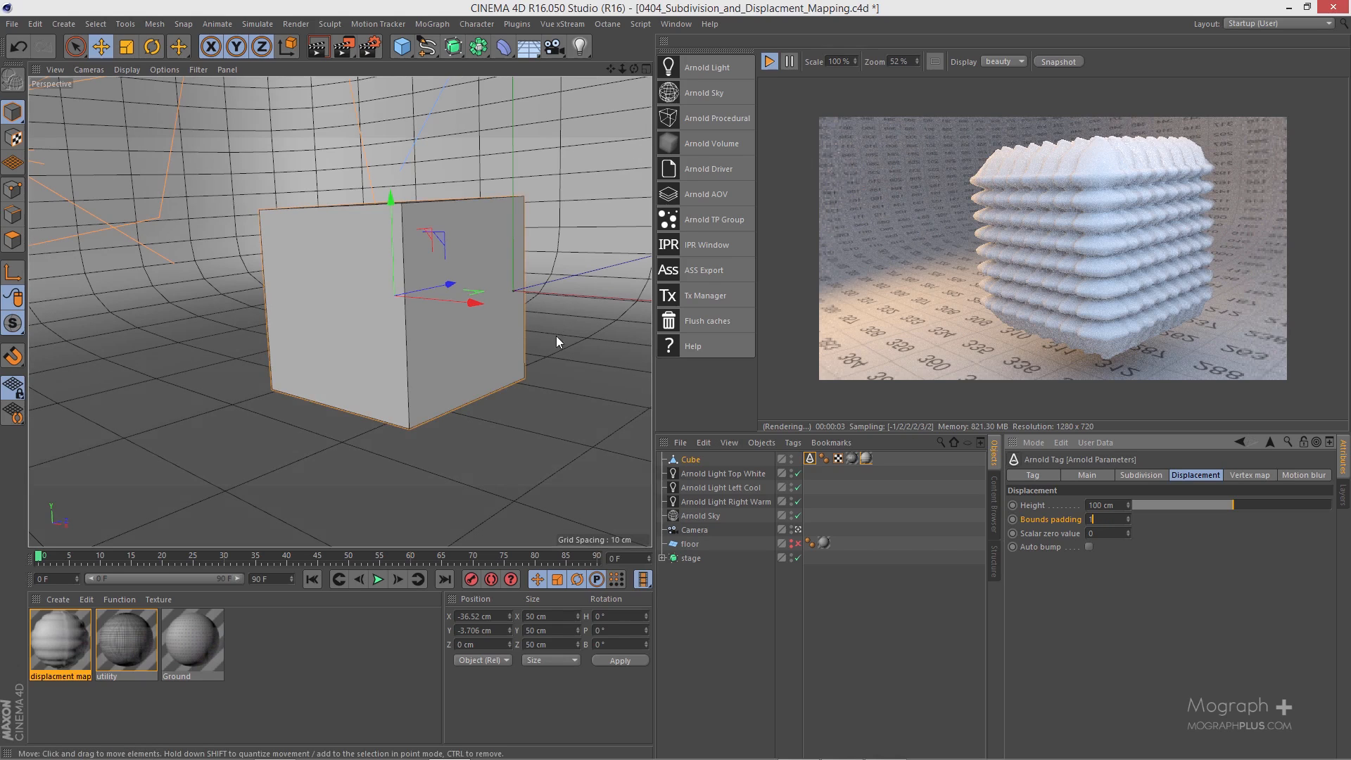
Step: Try 7 subdivision iterations in the cube's Arnold Parameters tag, and set the value back to 6
left_click(1136, 474)
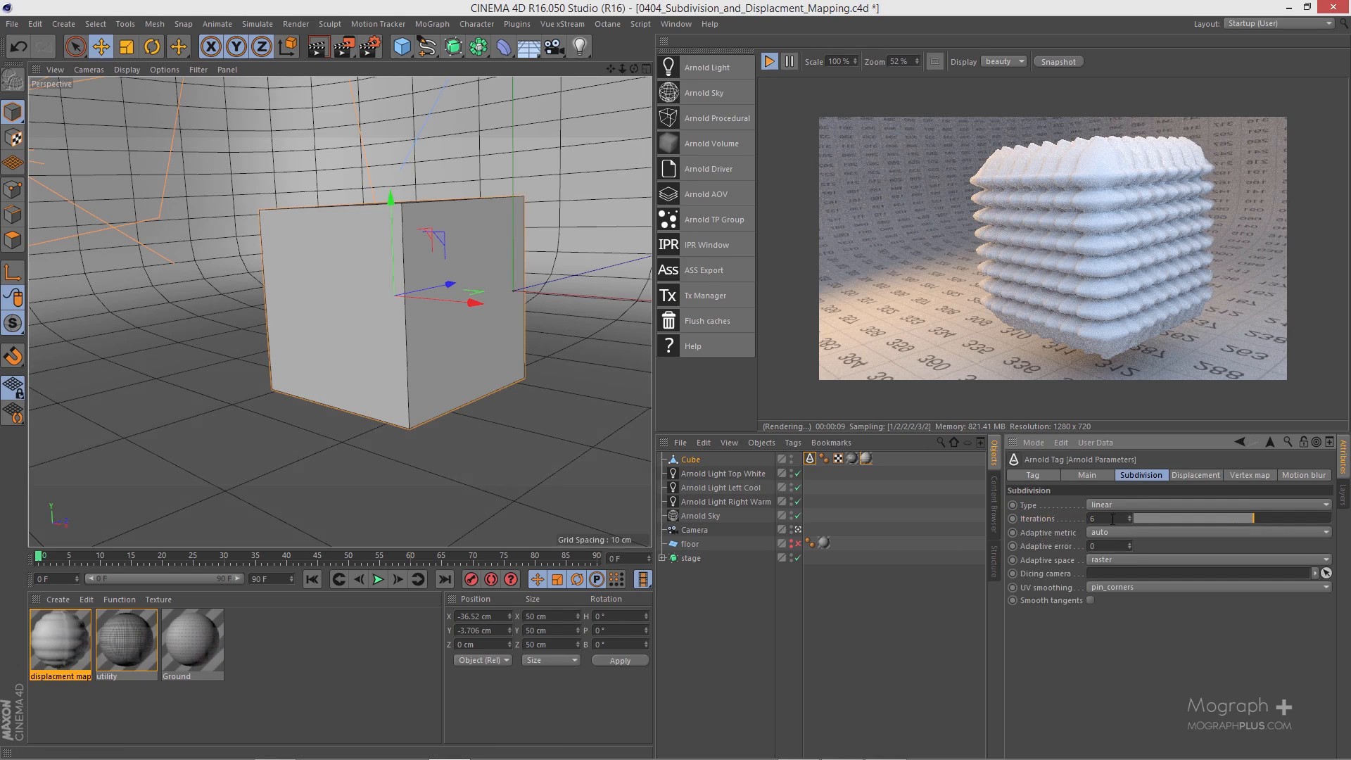
type("7")
key("Return")
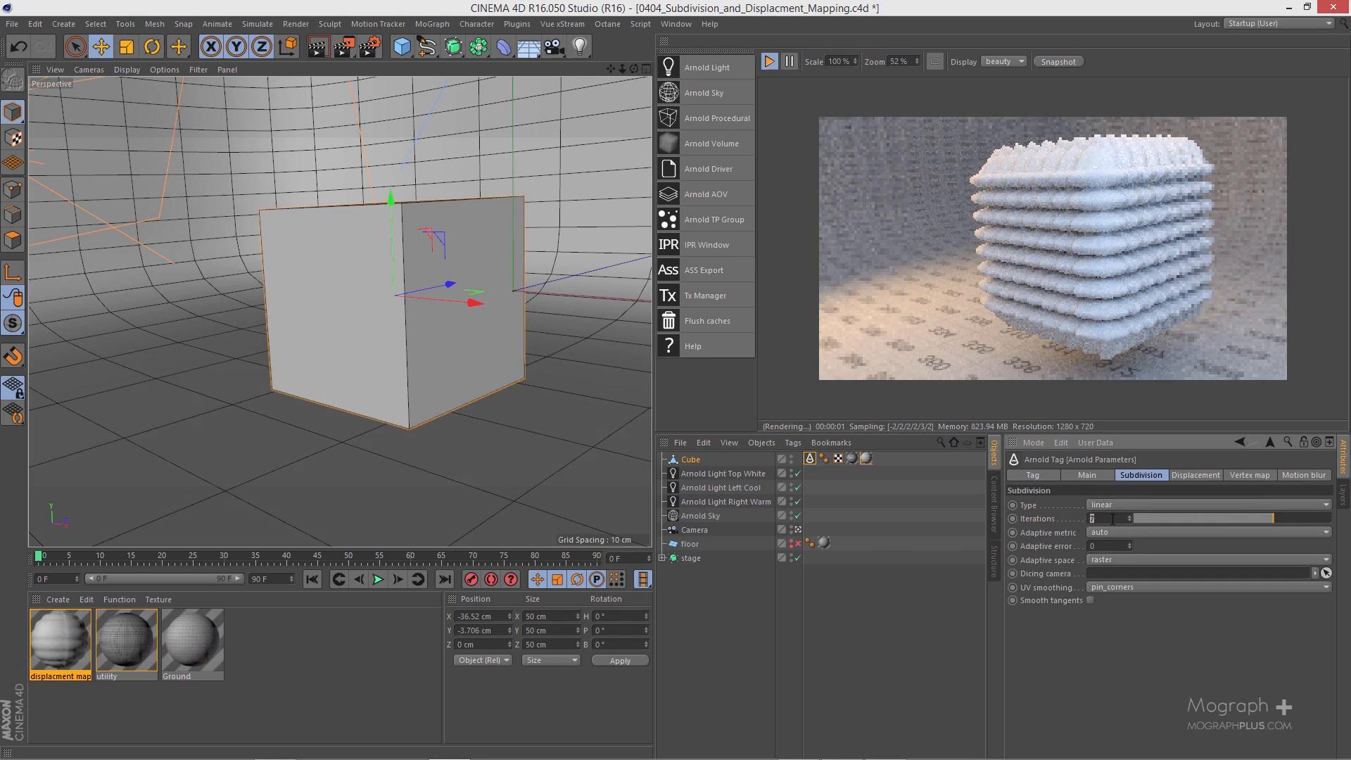
type("6")
key("Return")
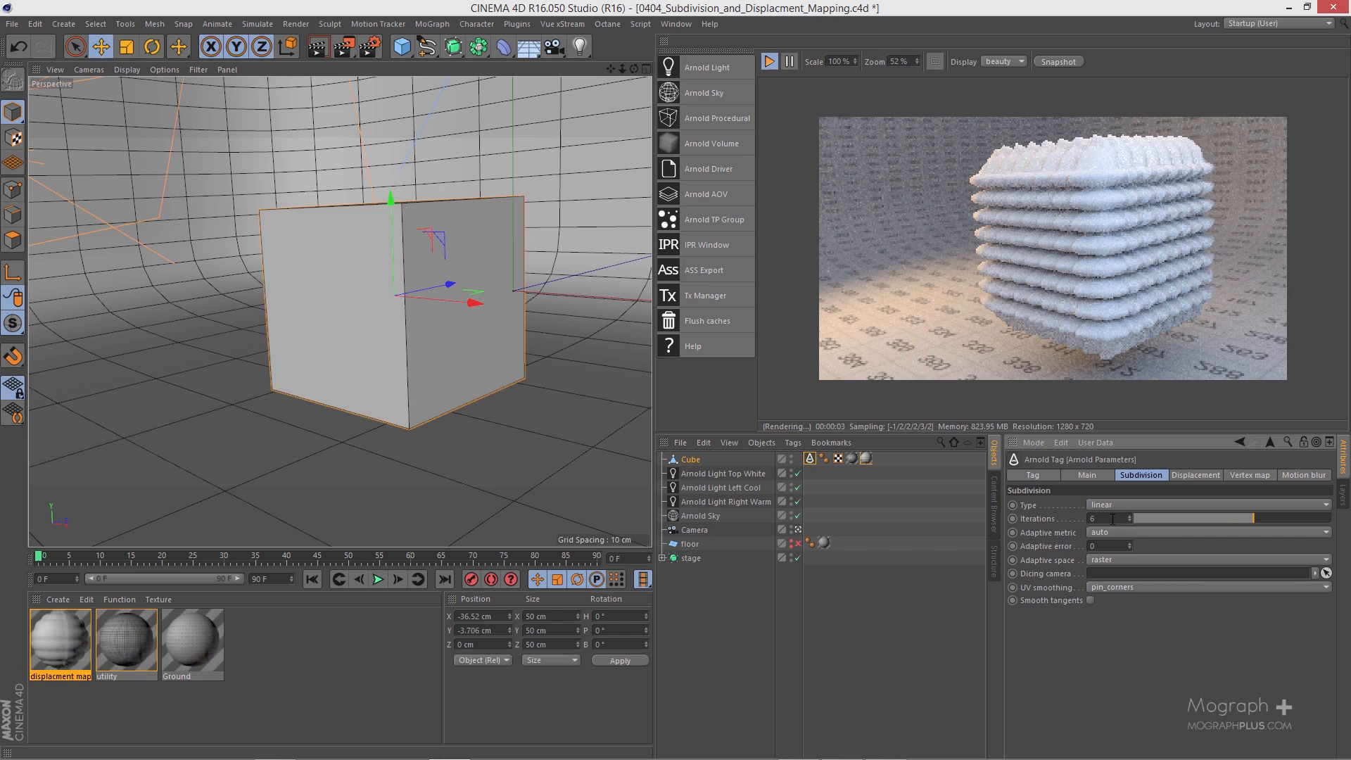
key("Return")
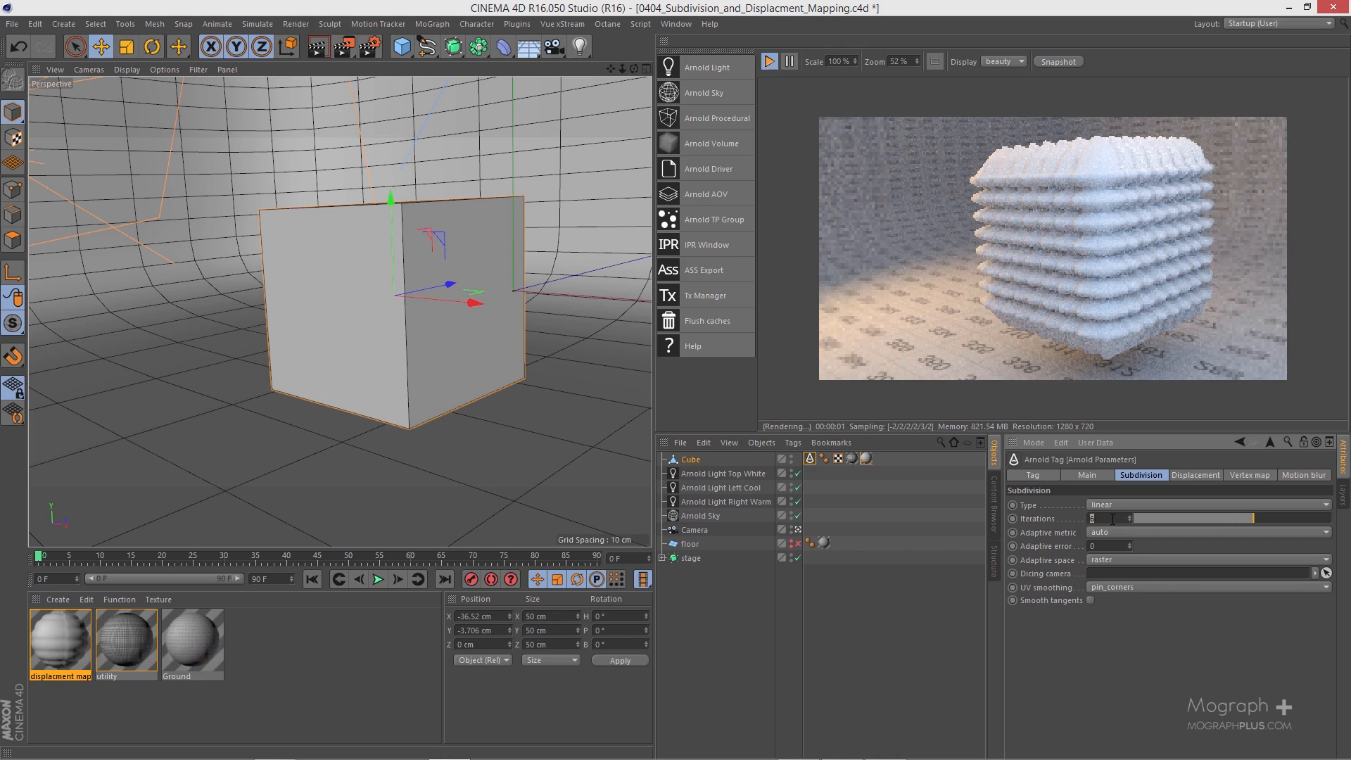
Step: Open the shader network of the displacment map material and select its normal_displacement node
left_click_drag(394, 299, 327, 378, "alt")
double_click(66, 640)
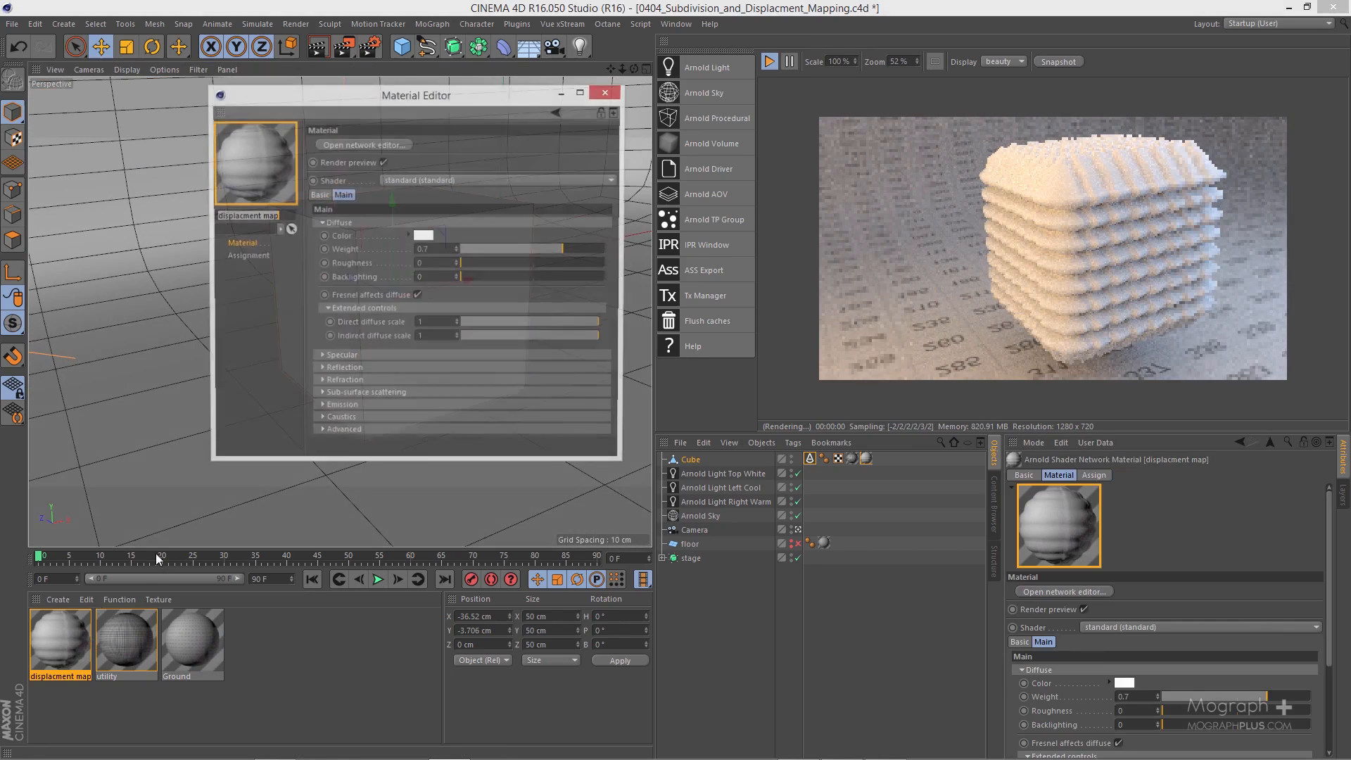
left_click(371, 146)
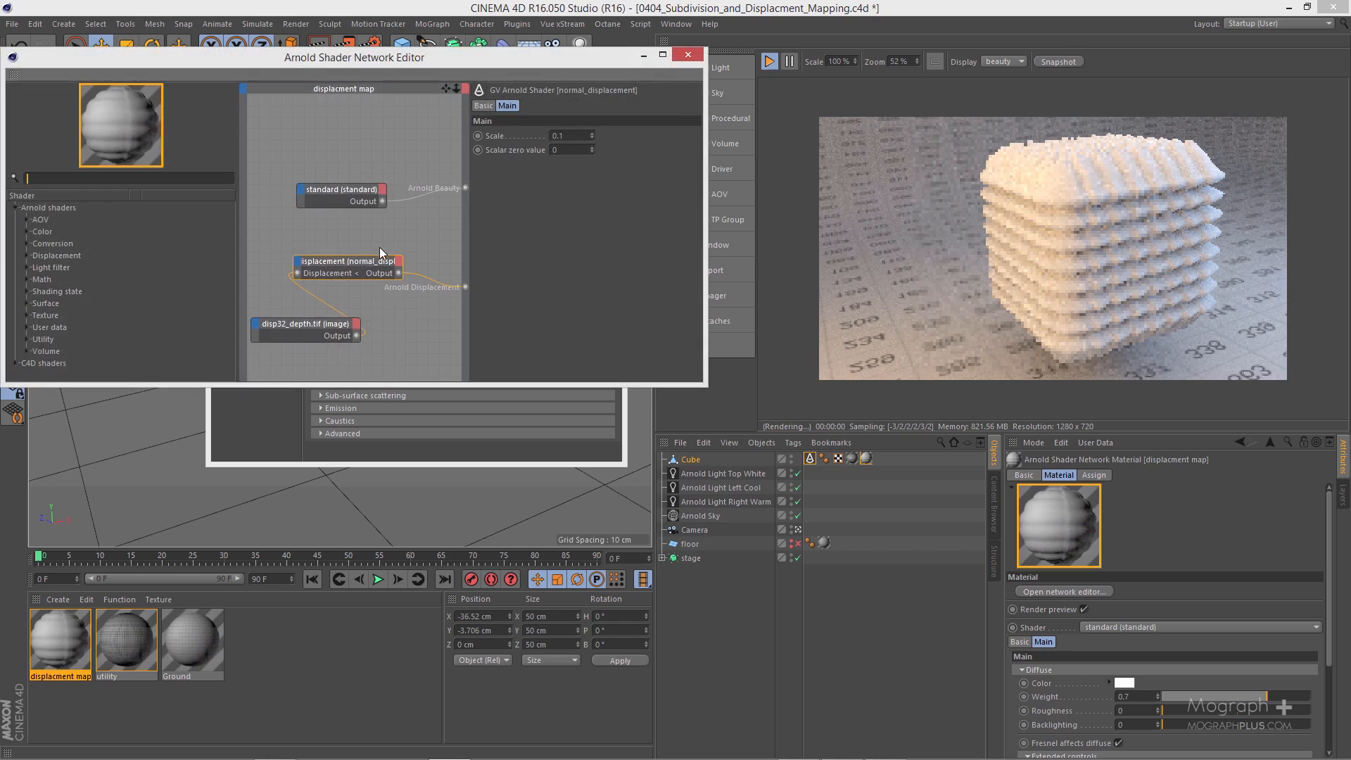
left_click(366, 273)
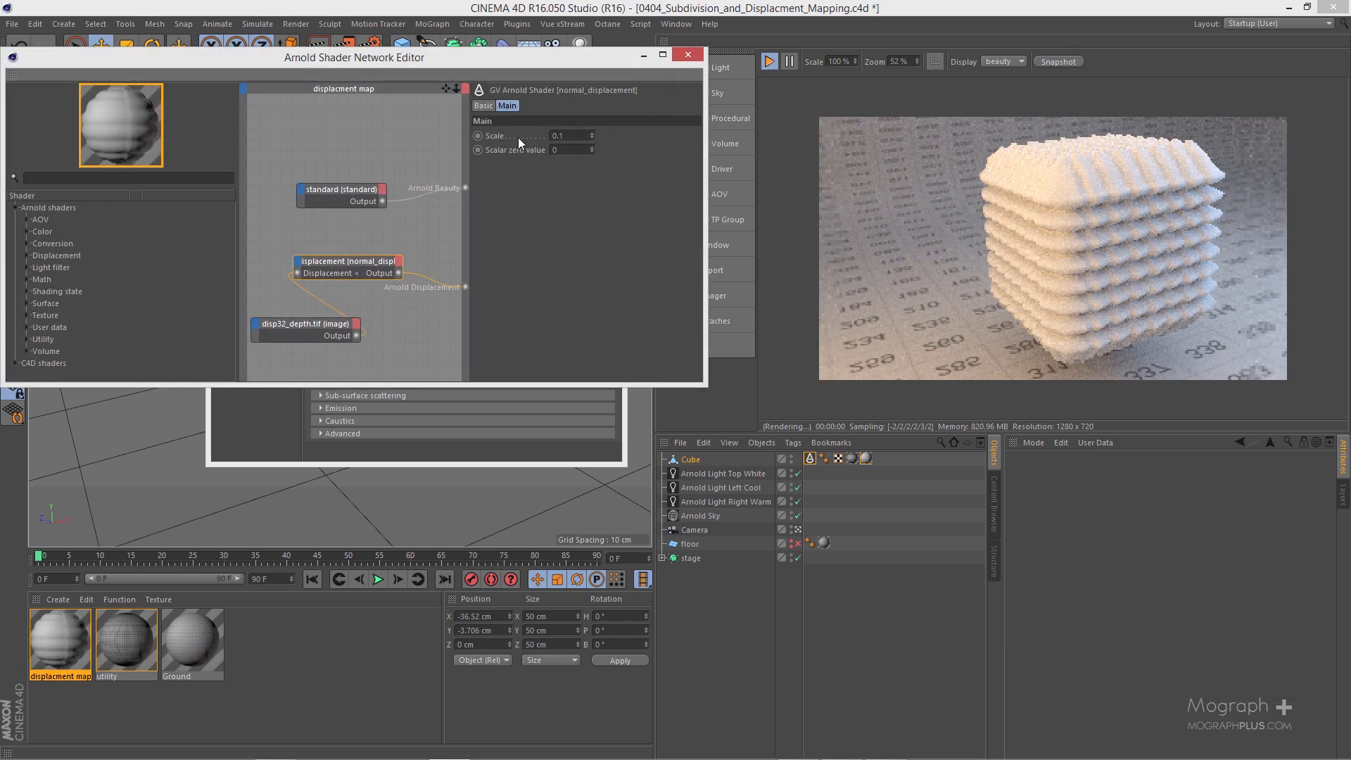
Step: Try scale values of 0.2, 0.3 and 0.05 on the normal_displacement node
left_click(575, 136)
double_click(581, 135)
type("0.2")
key("Return")
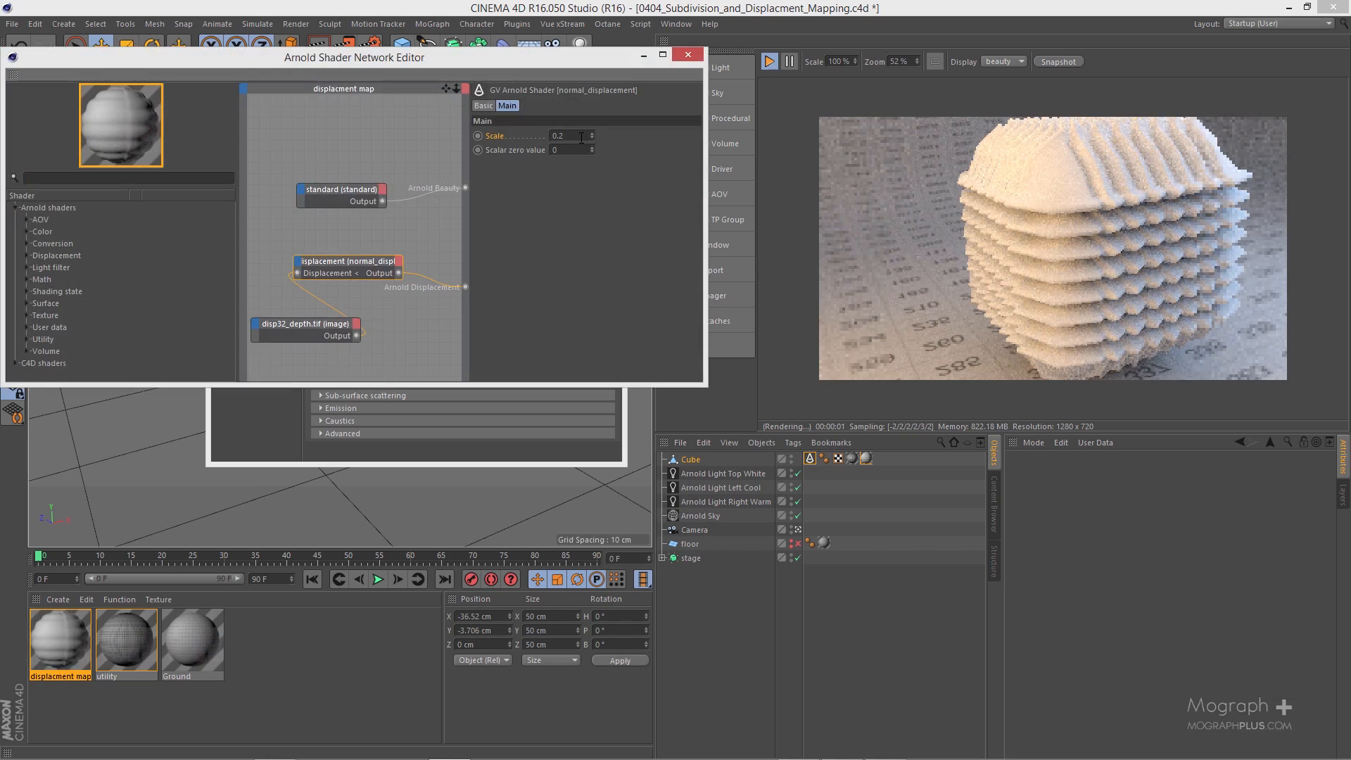
double_click(580, 136)
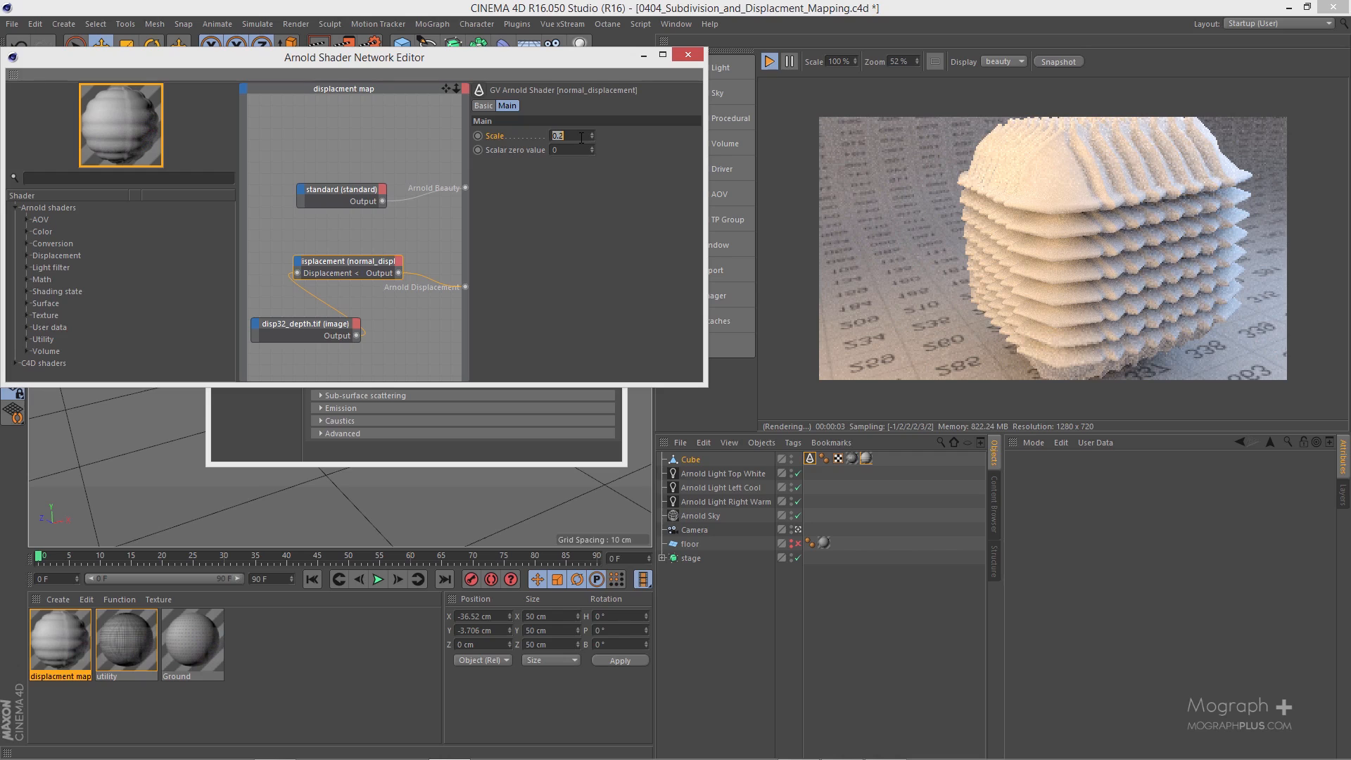
type(".3")
key("Return")
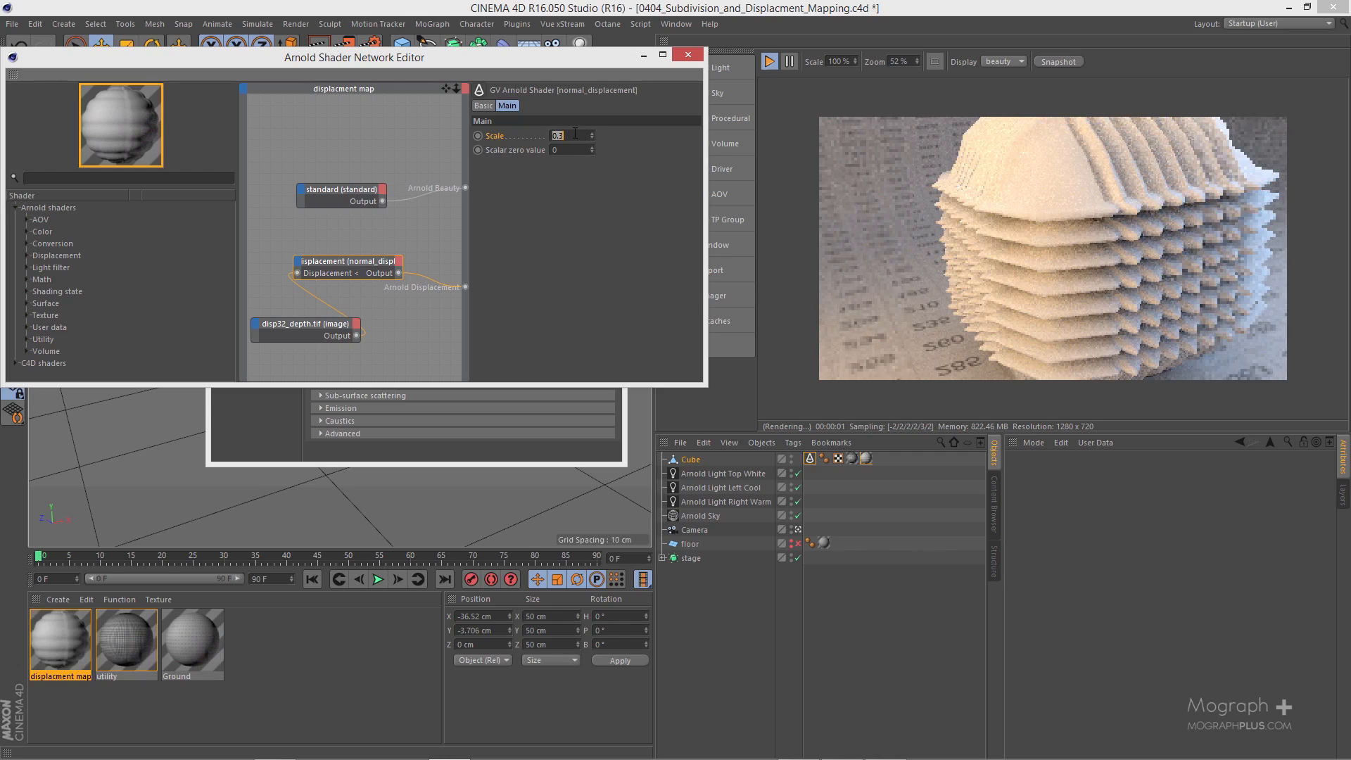
double_click(575, 135)
type(".05")
key("Return")
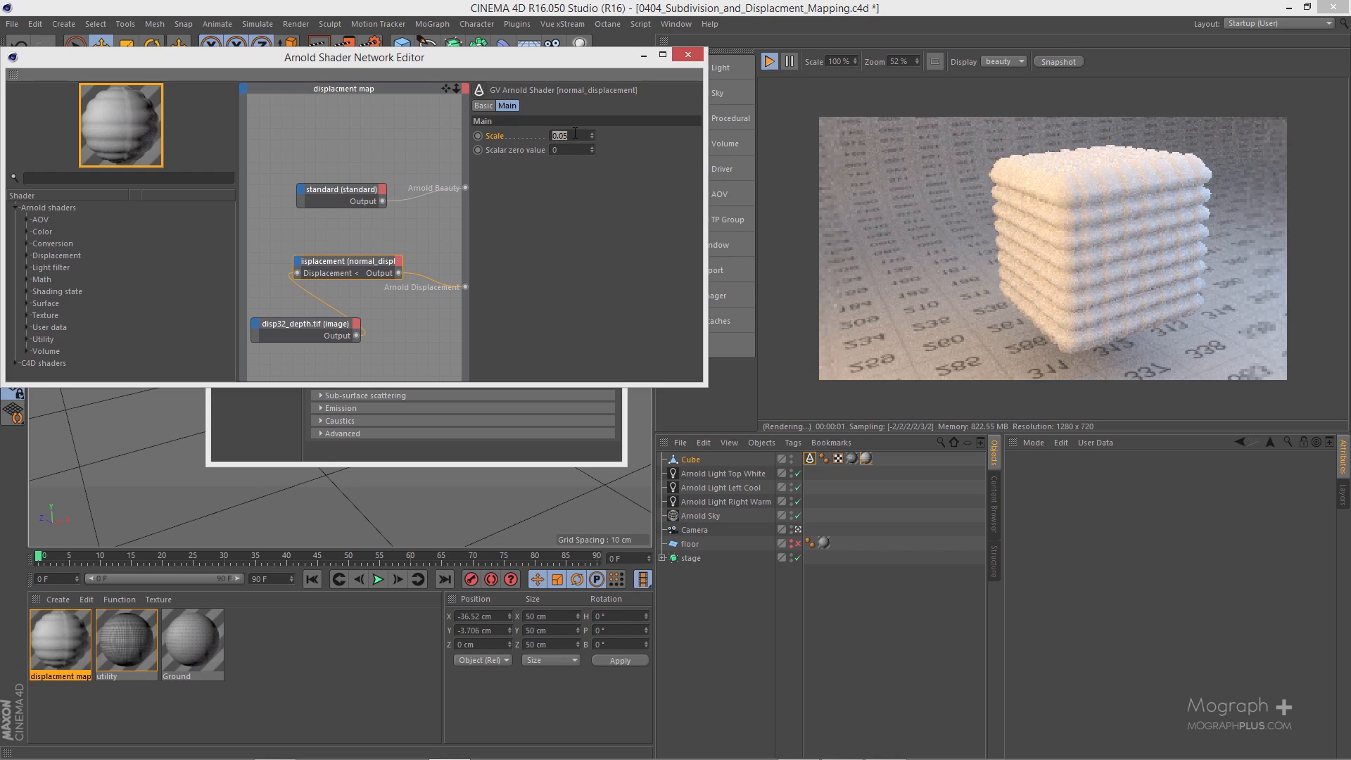
Step: Try a negative scale of -0.1 on the normal_displacement node, and set the scale back to 0.1
type(".")
type("-")
key("BackSpace")
key("BackSpace")
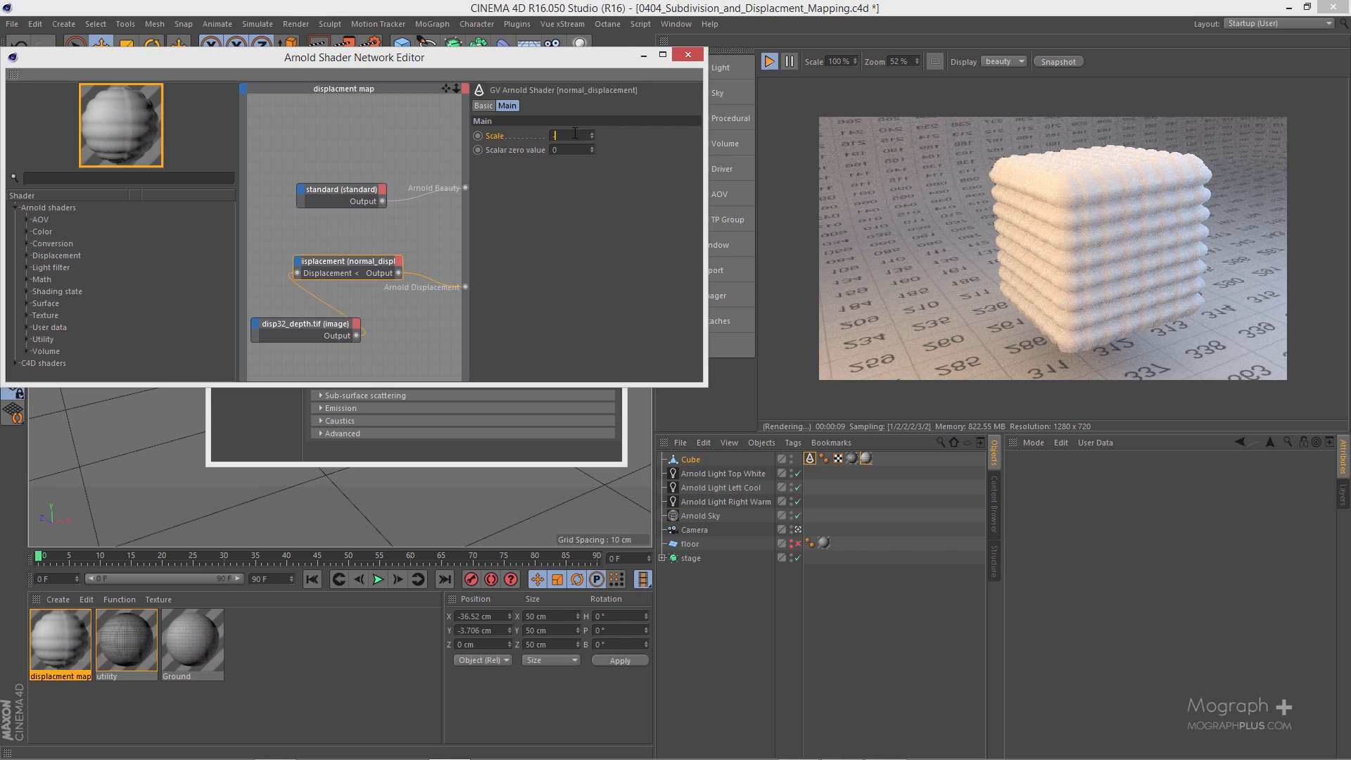
type("-0.1")
key("Return")
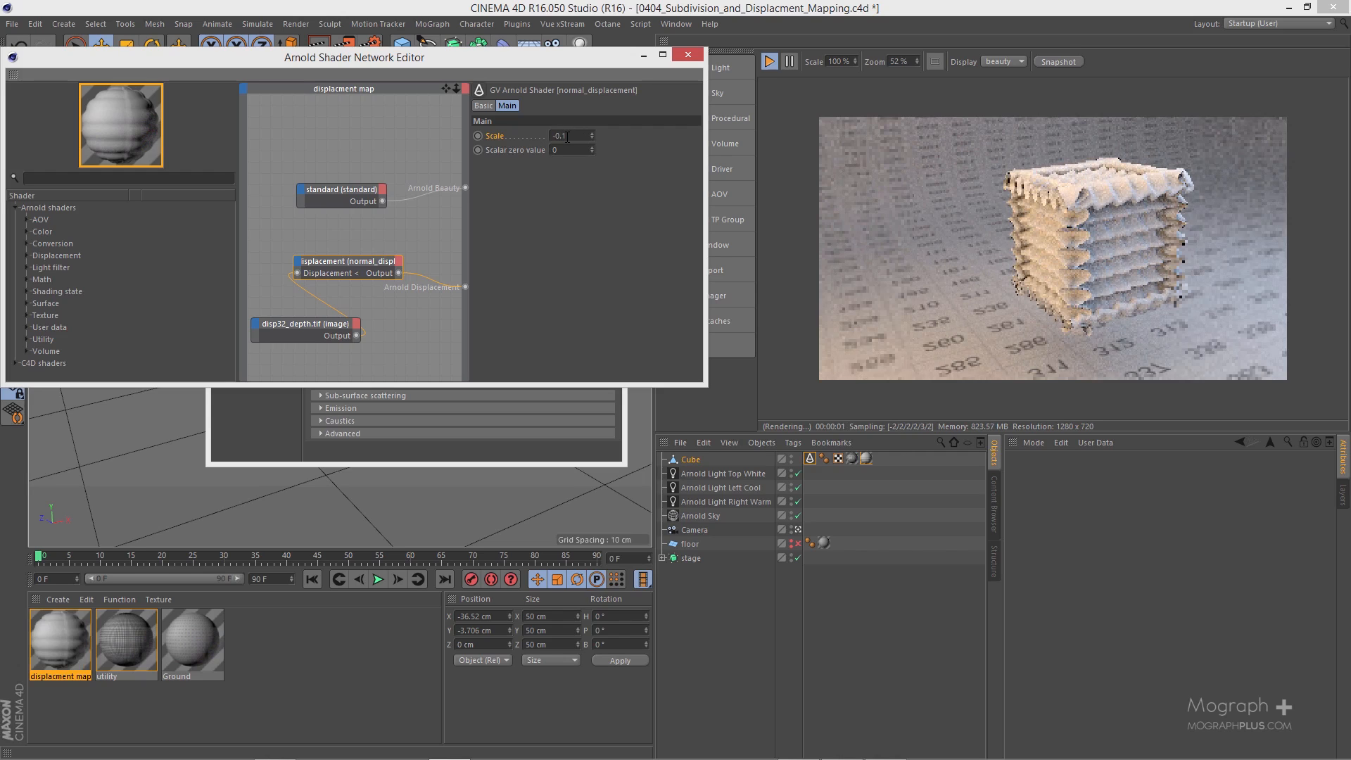
left_click(567, 136)
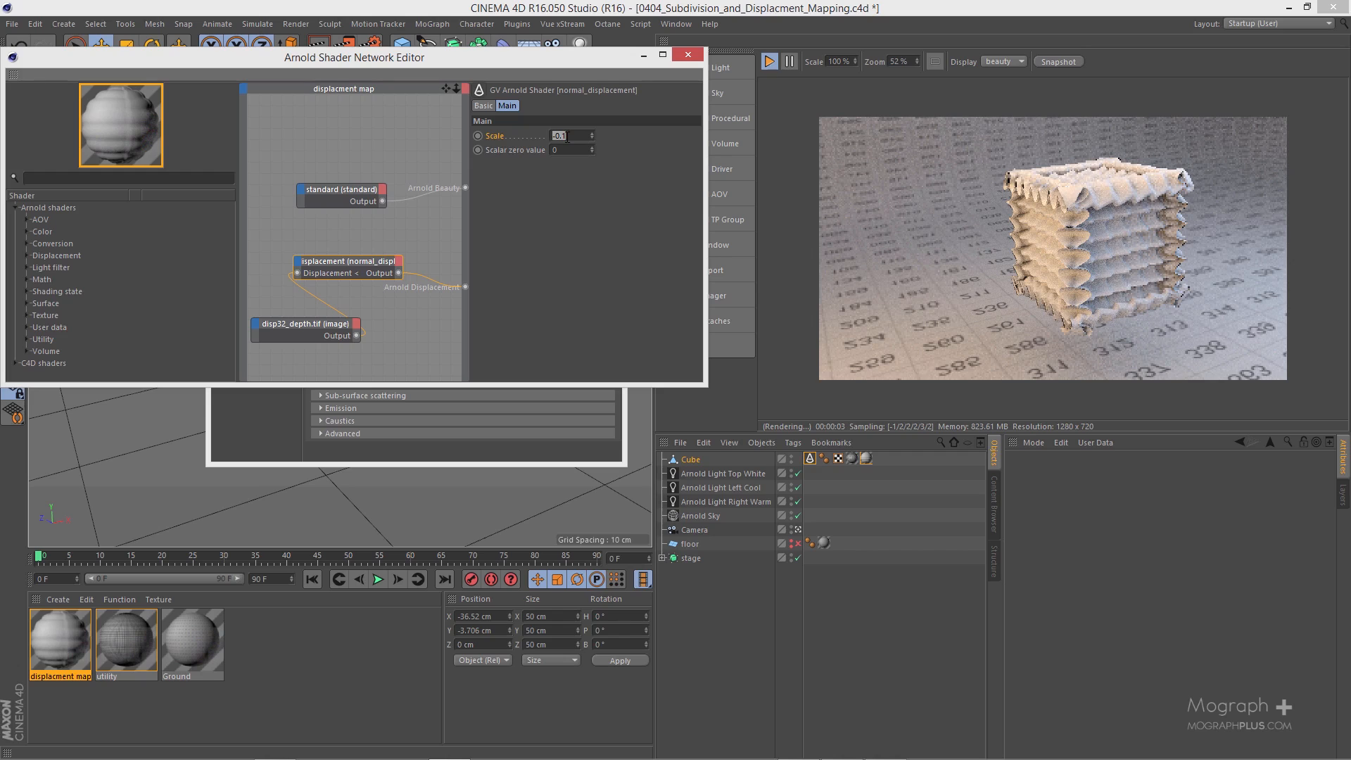
type(".1")
key("Return")
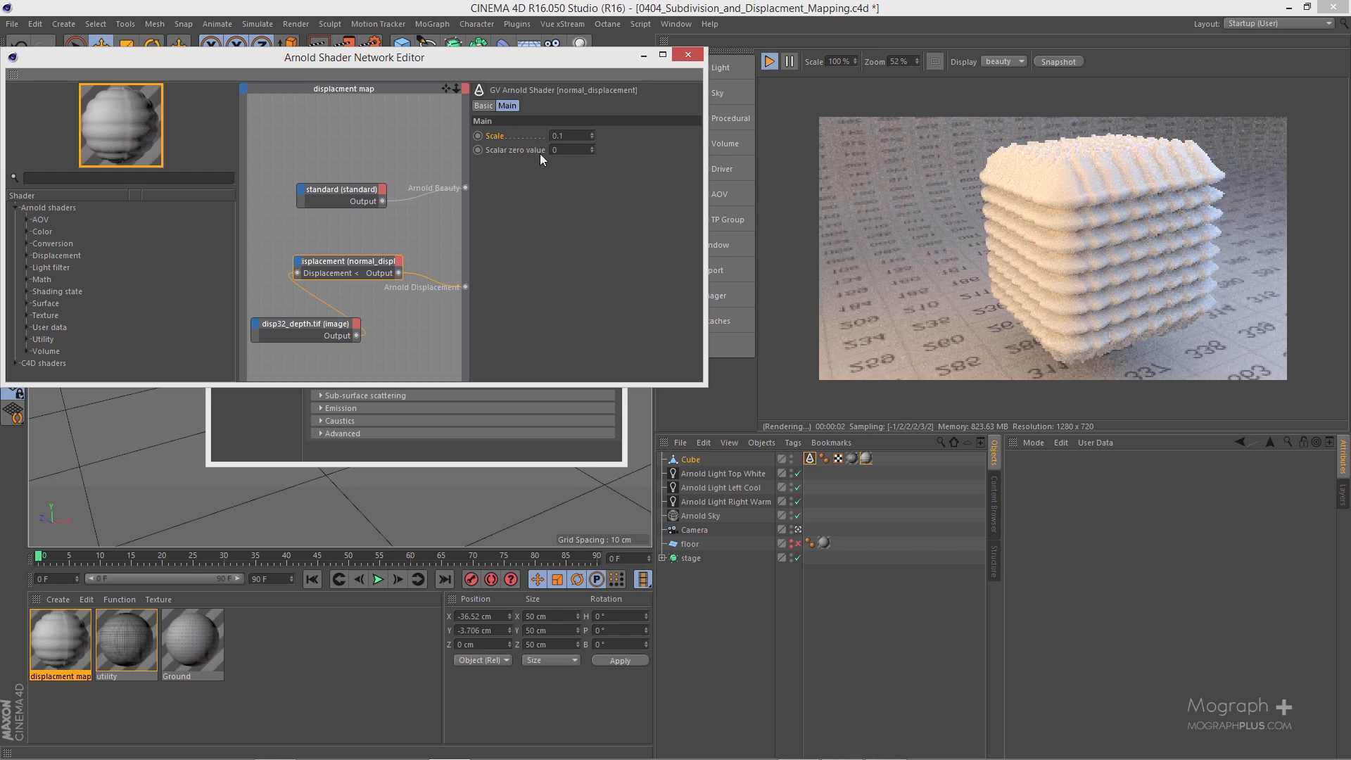
Step: Set the normal_displacement node's scalar zero value to 0.5
left_click(576, 146)
double_click(577, 147)
key("BackSpace")
type("0.5")
key("Return")
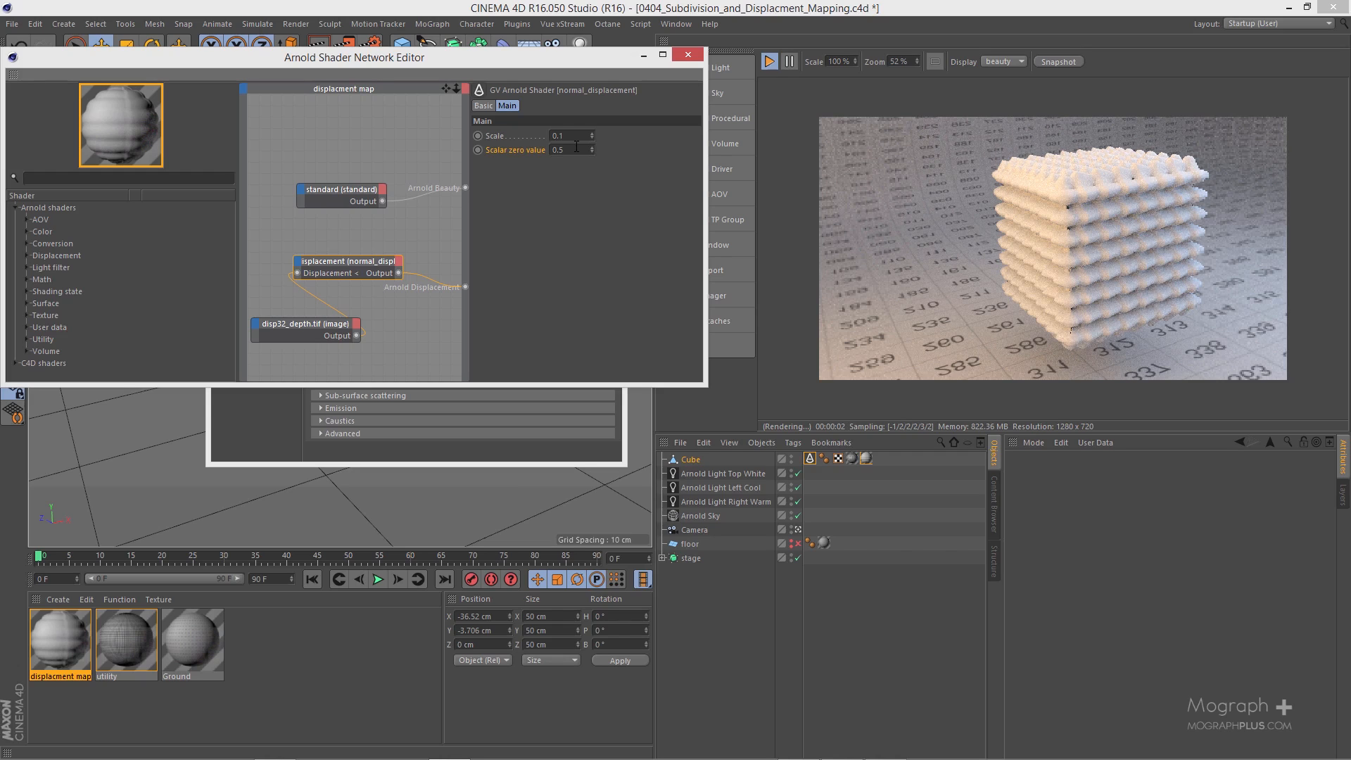
Step: Try a scalar zero value of 1 on the normal_displacement node, and set it back to 0
left_click(576, 146)
type("1")
key("Return")
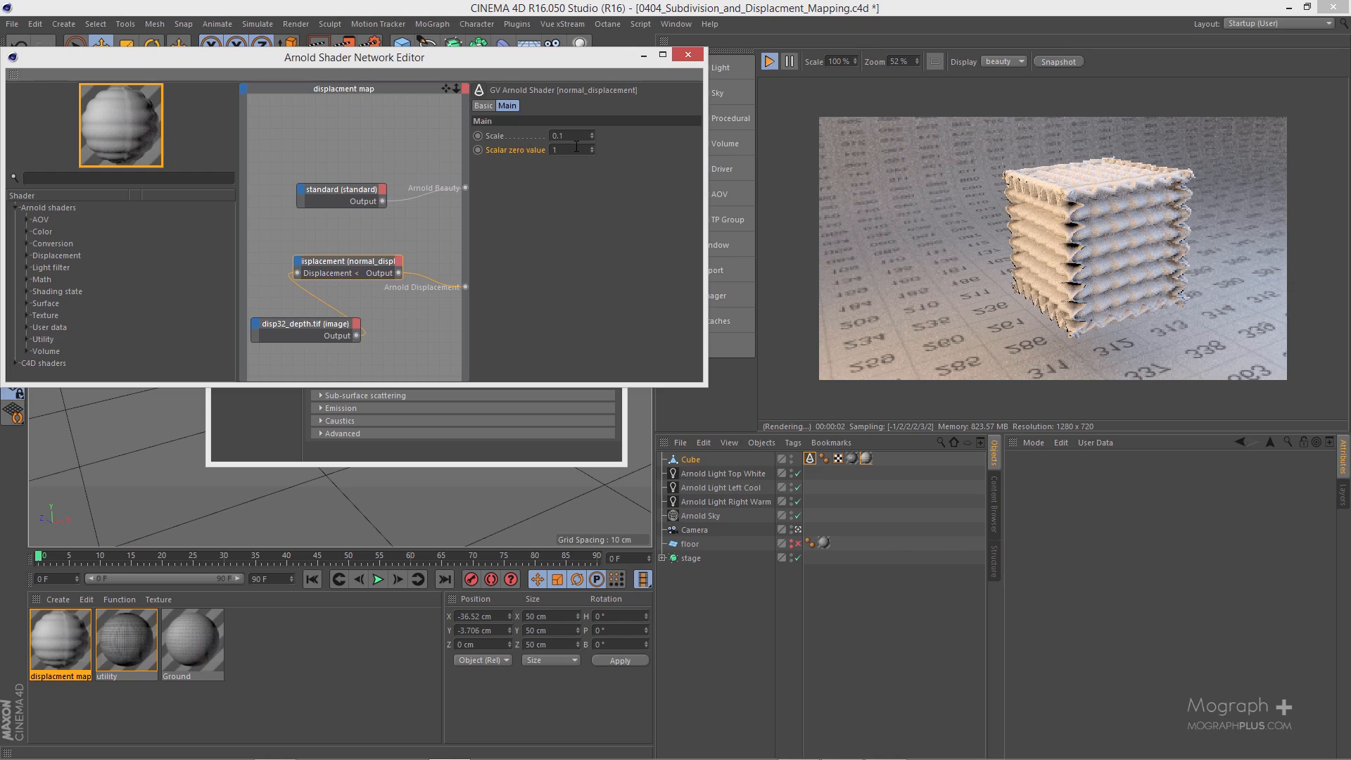
double_click(580, 153)
type("0")
key("Return")
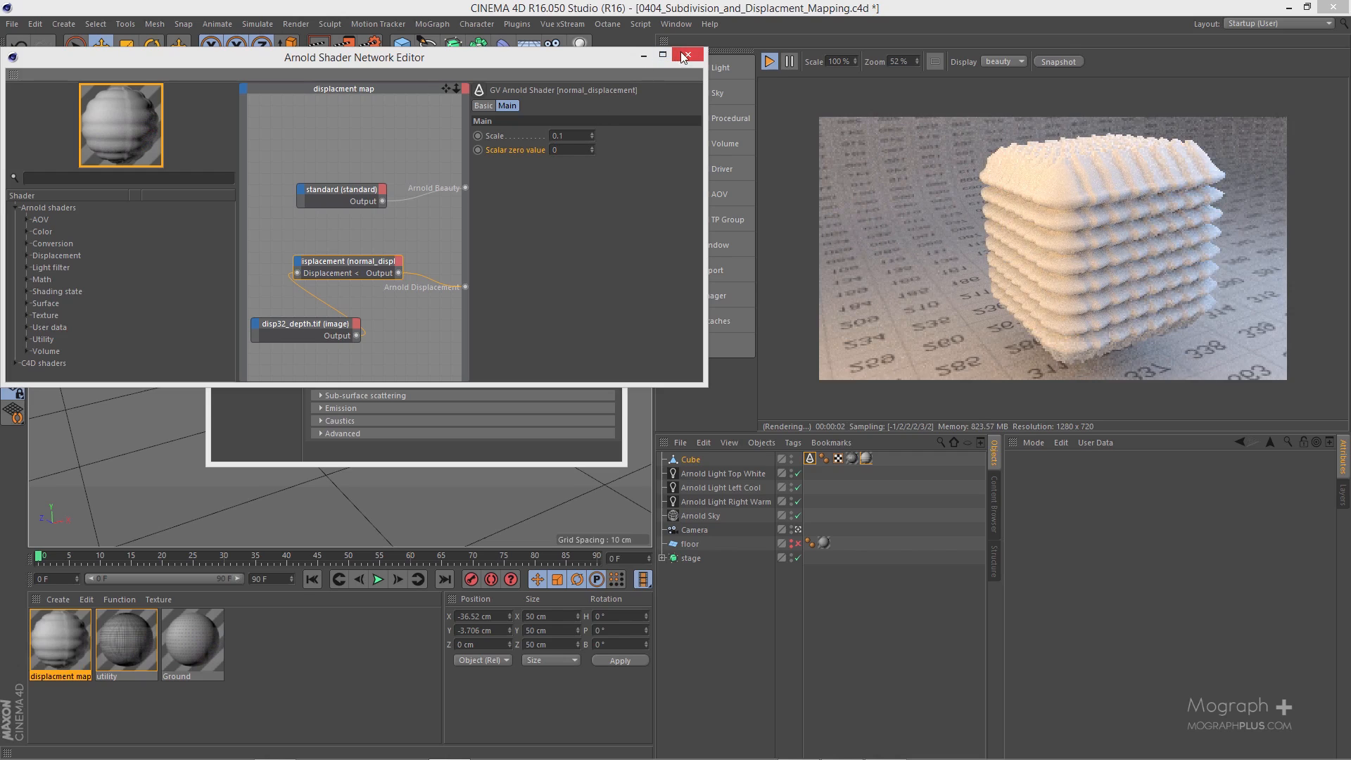
Step: Try displacement heights of 20 cm and 200 cm on the cube's Arnold tag, and set the height back to 100 cm
left_click(811, 459)
left_click(1186, 476)
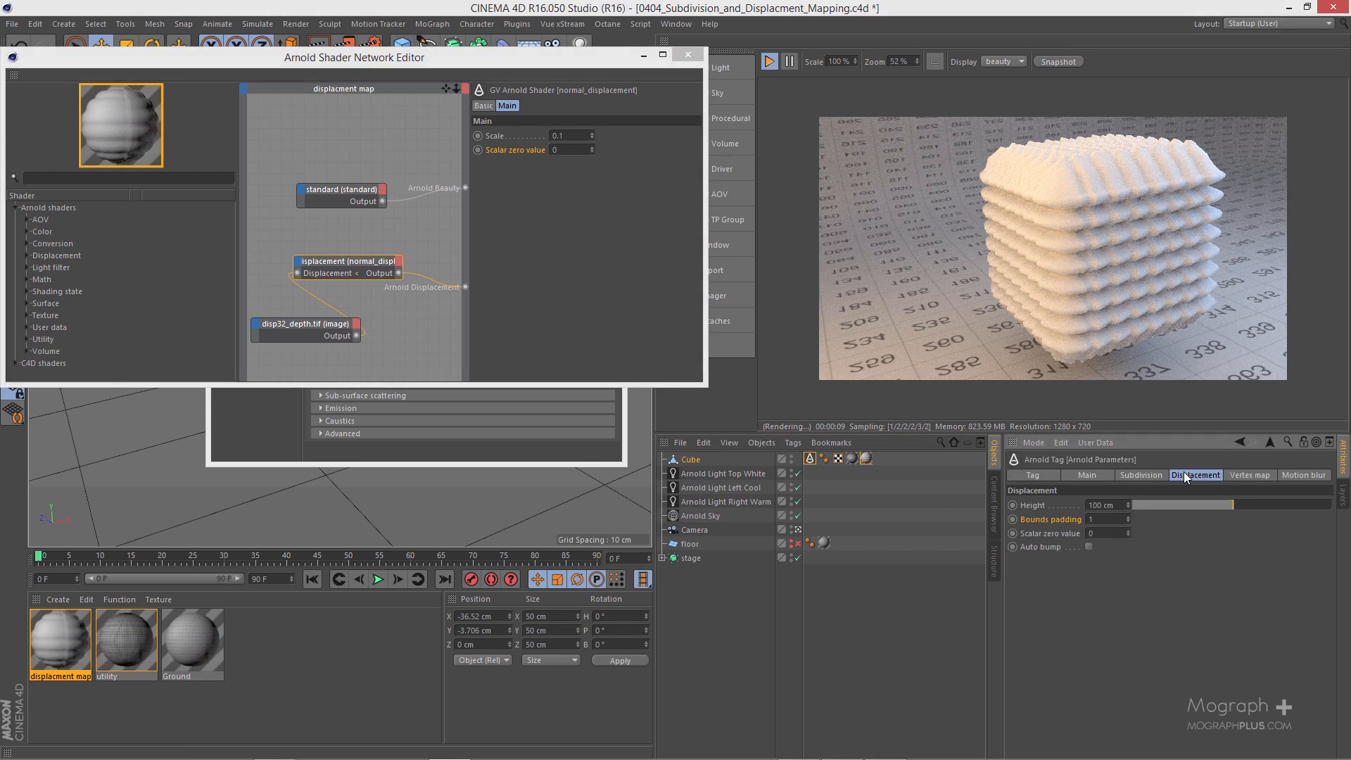
double_click(1098, 505)
type("20")
key("Return")
double_click(1108, 504)
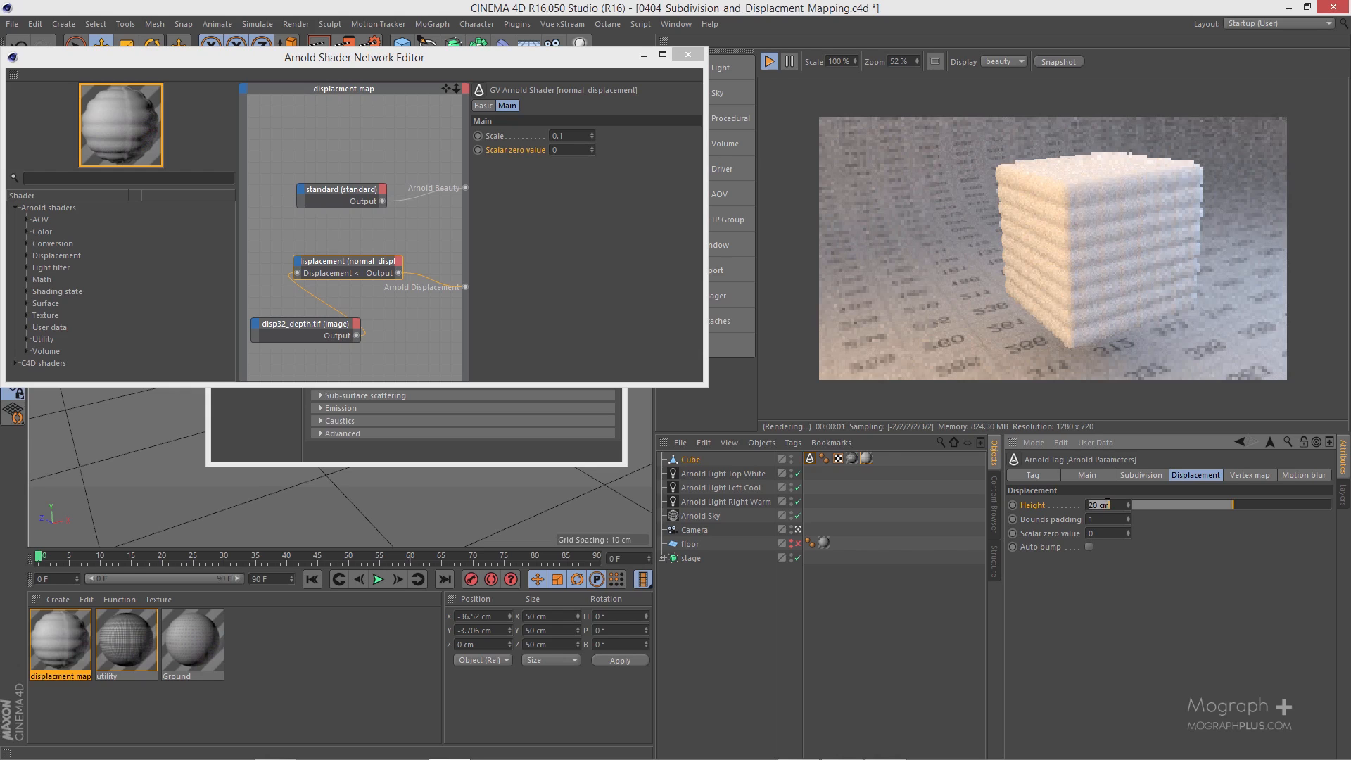
type("200")
key("Return")
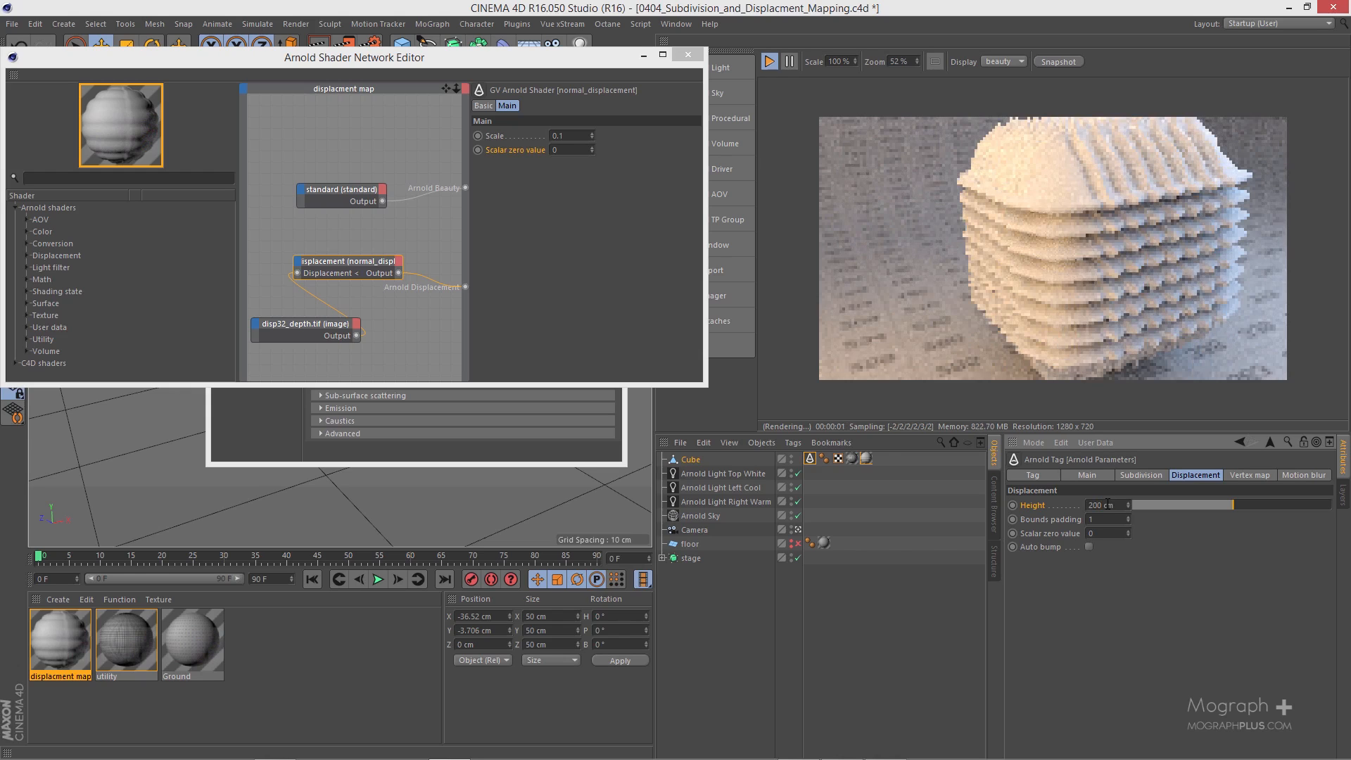
double_click(1108, 505)
type("100")
key("Return")
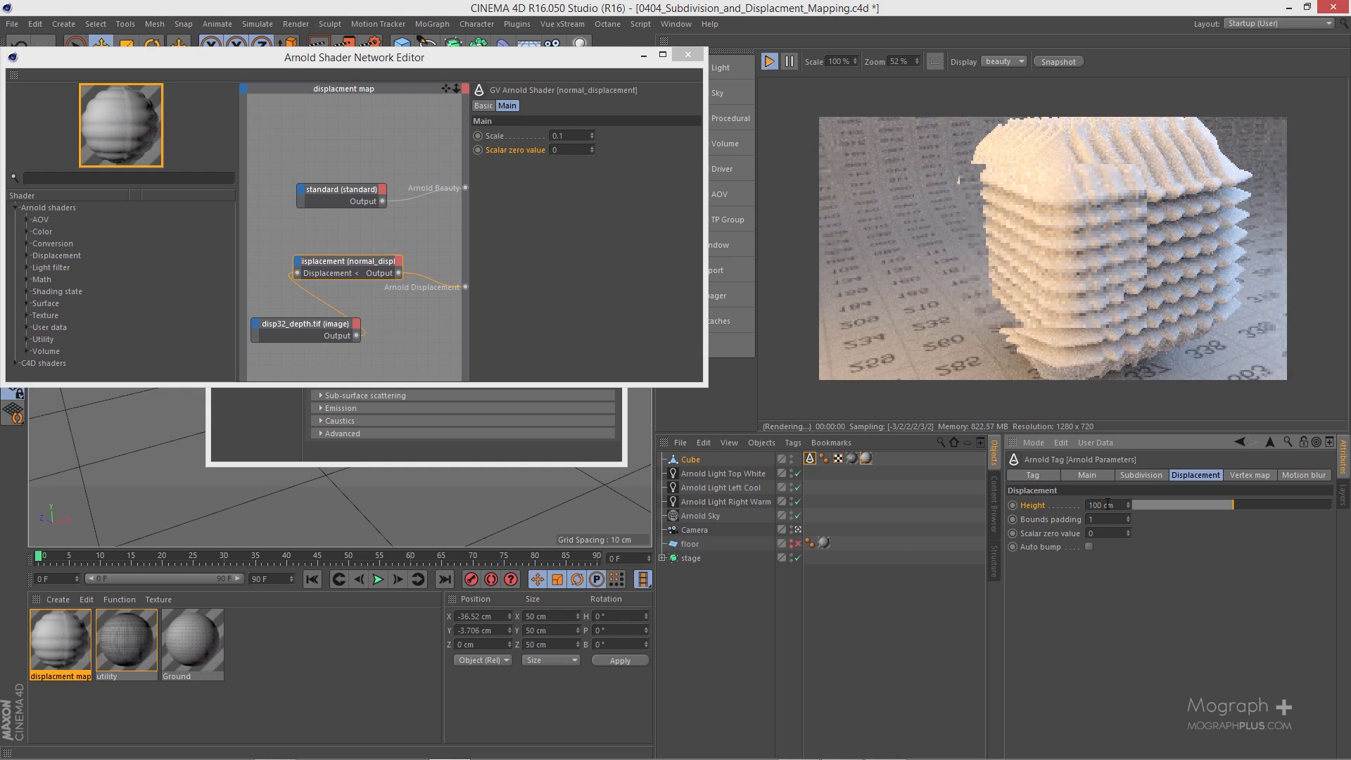
Step: Set the displacement height on the cube's Arnold tag to 40 cm
left_click(347, 262)
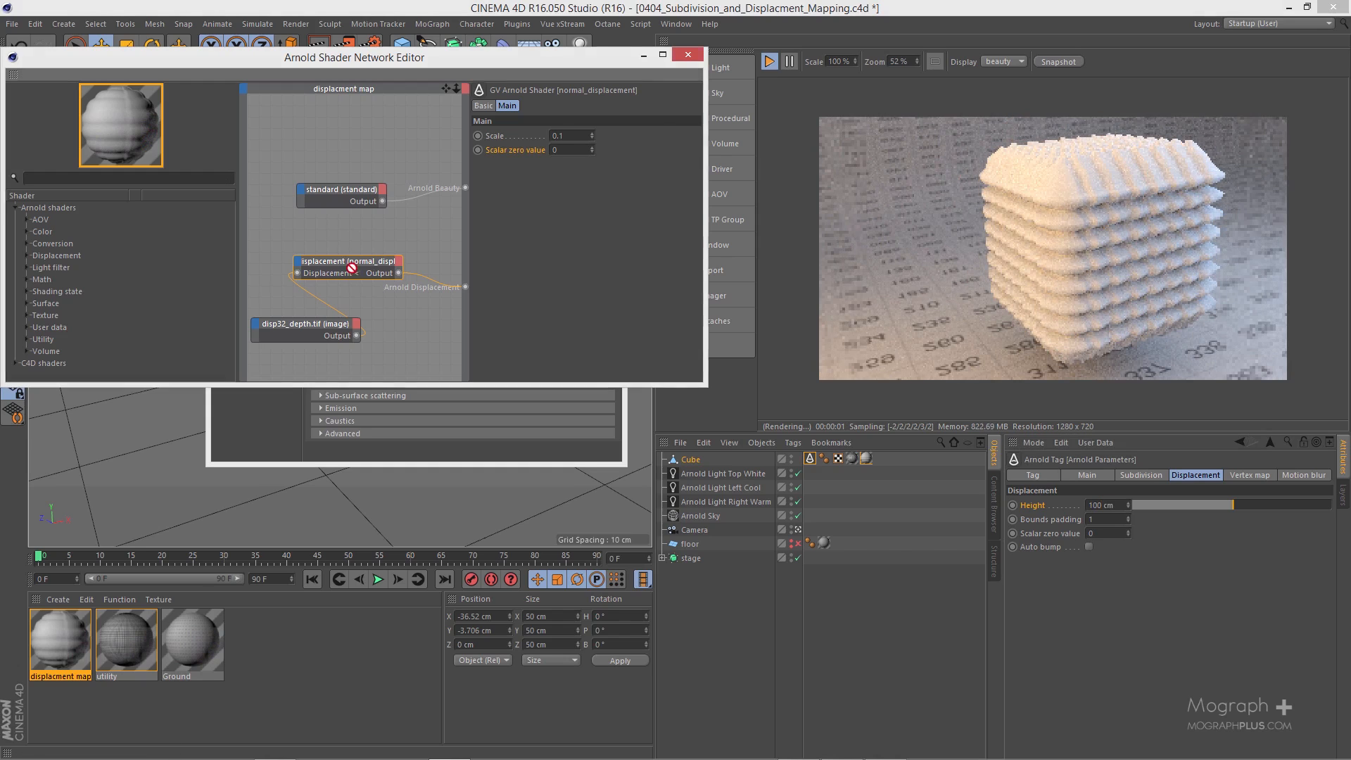
double_click(1111, 505)
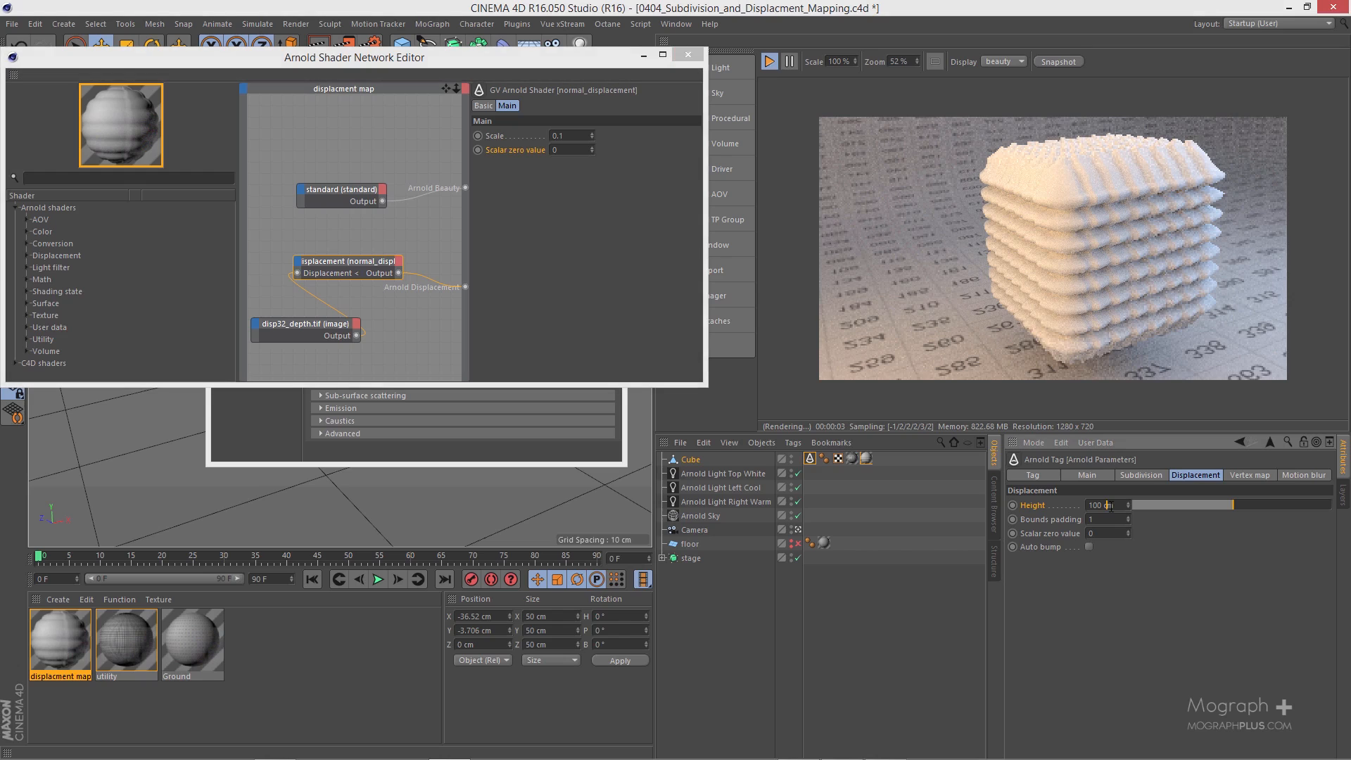
type("50")
key("Return")
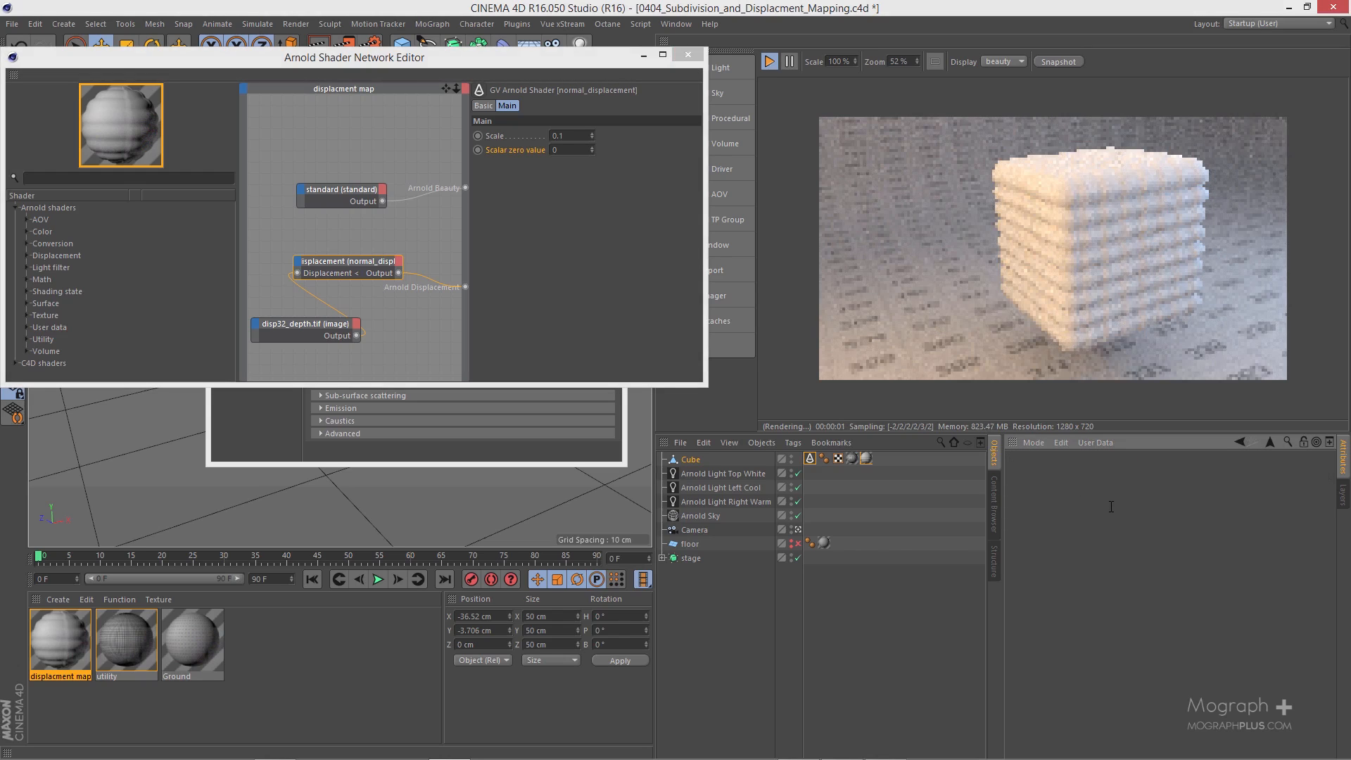
left_click(811, 458)
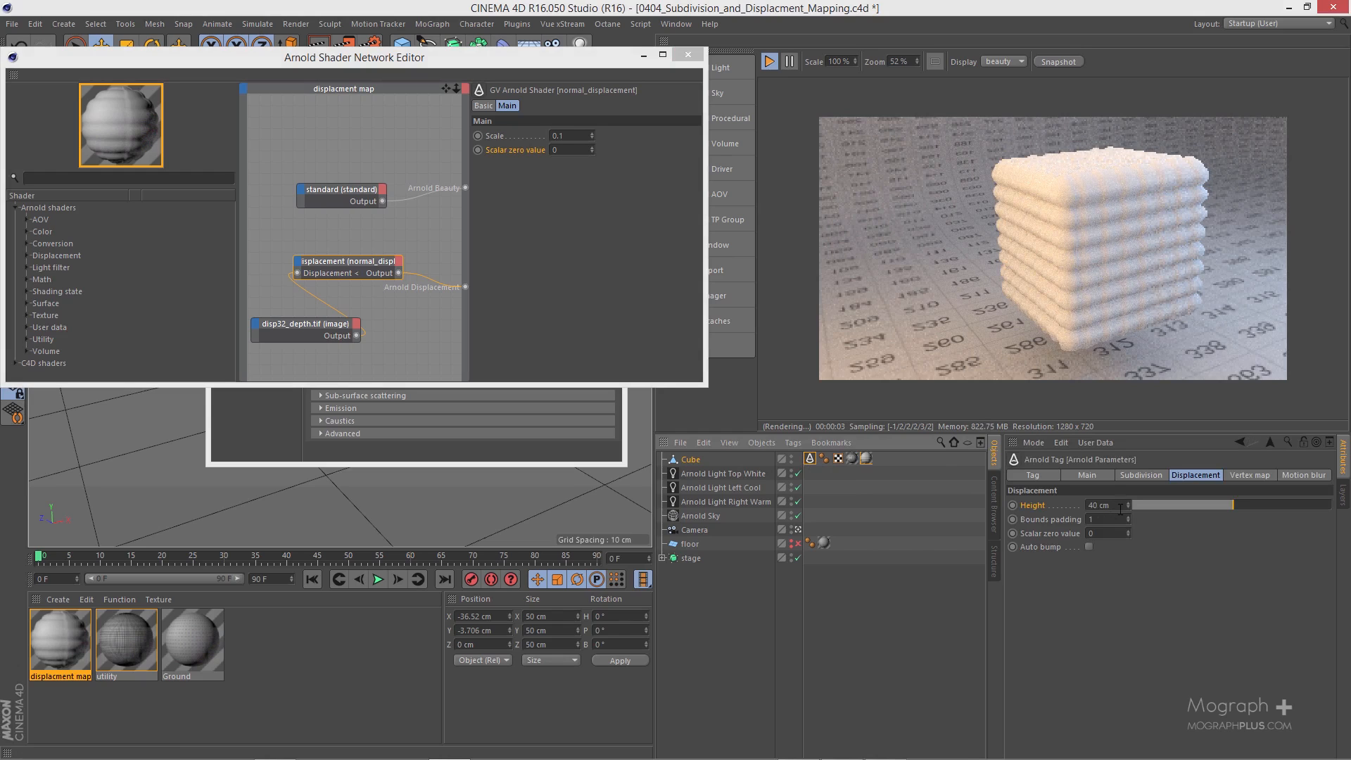
Step: Move the normal_displacement node closer to the standard node in the shader network
left_click(1058, 520)
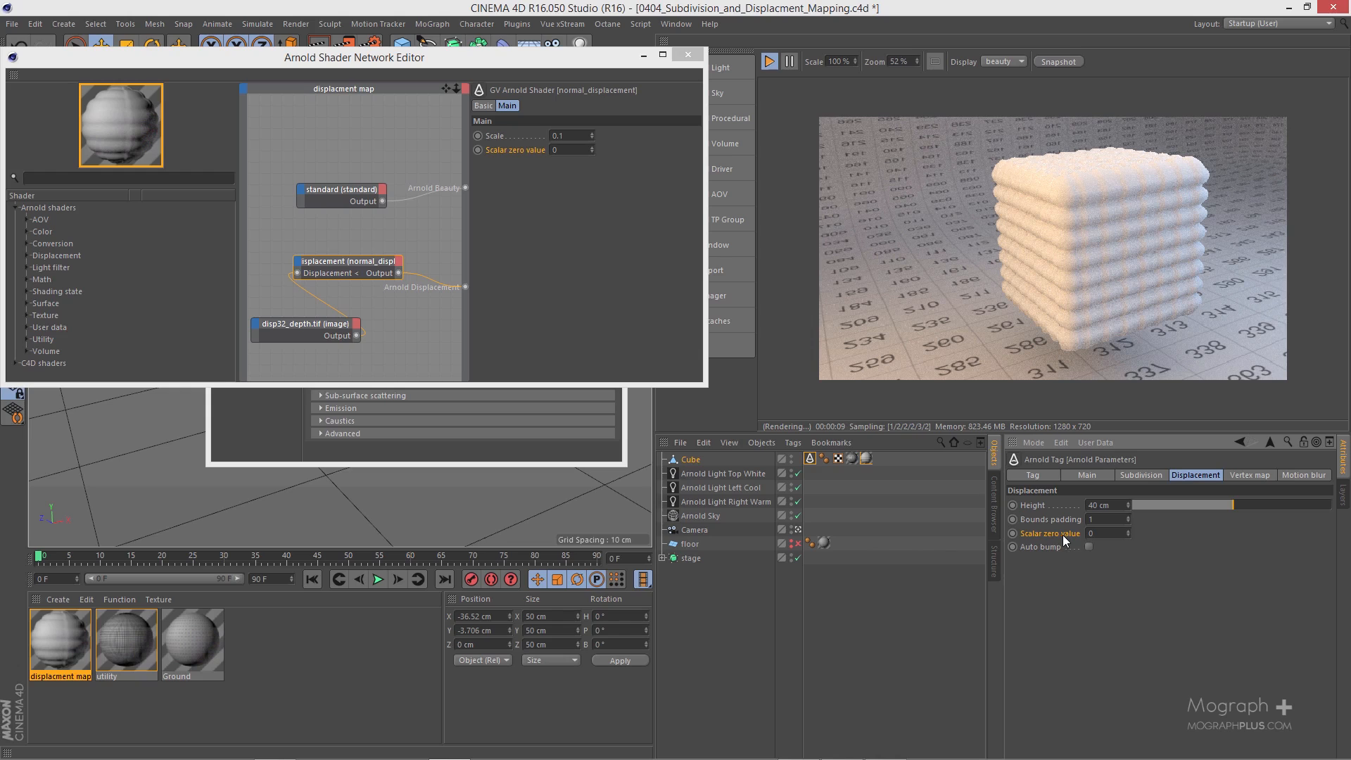
left_click(521, 152)
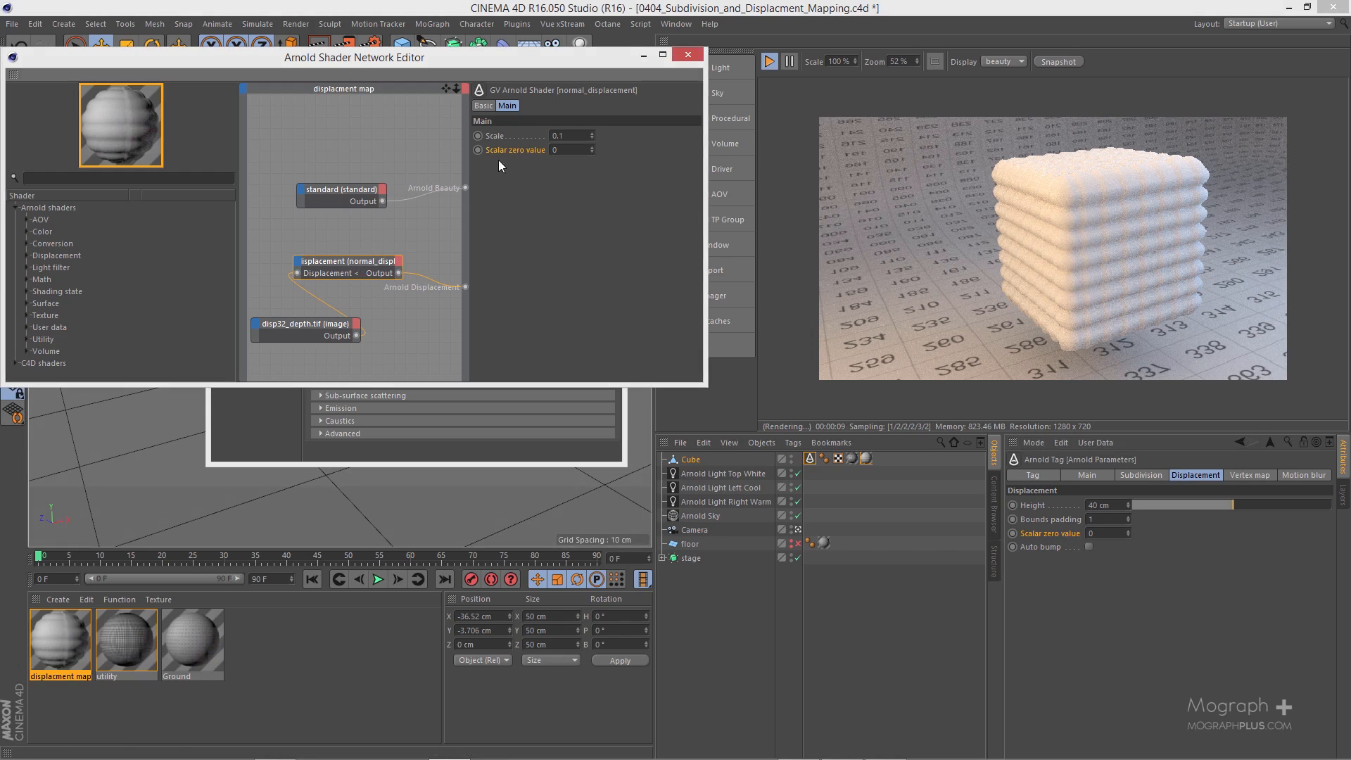
left_click(1090, 544)
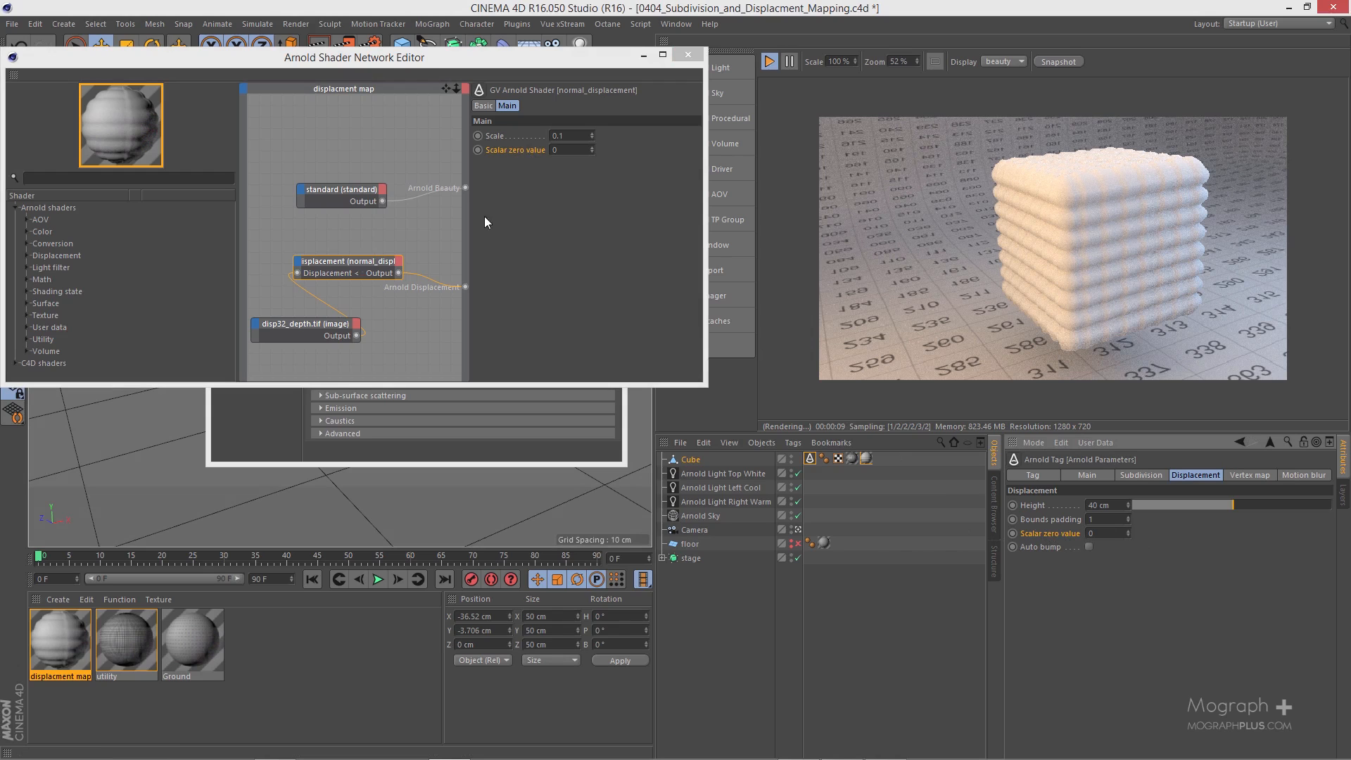
left_click_drag(362, 263, 368, 238)
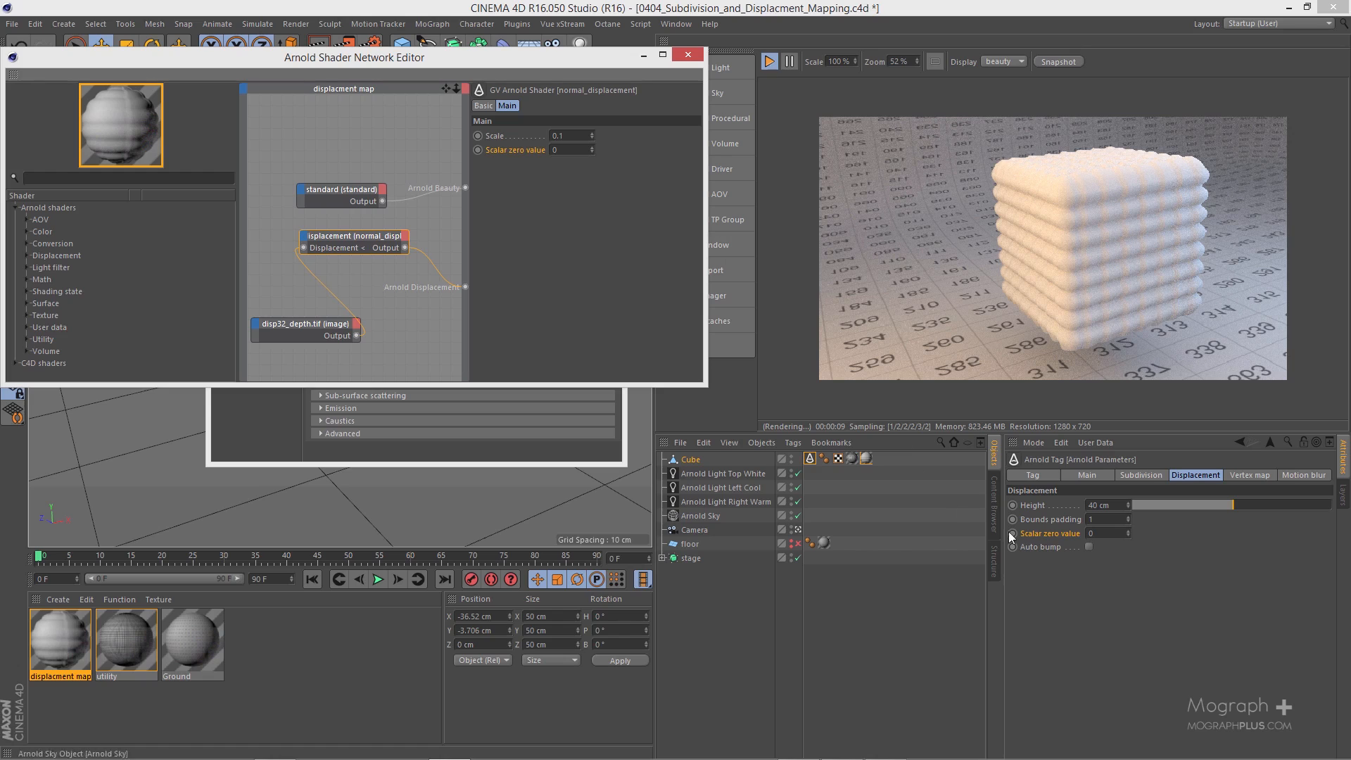
Step: Enable auto bump in the displacement settings of the cube's Arnold tag
left_click(1043, 547)
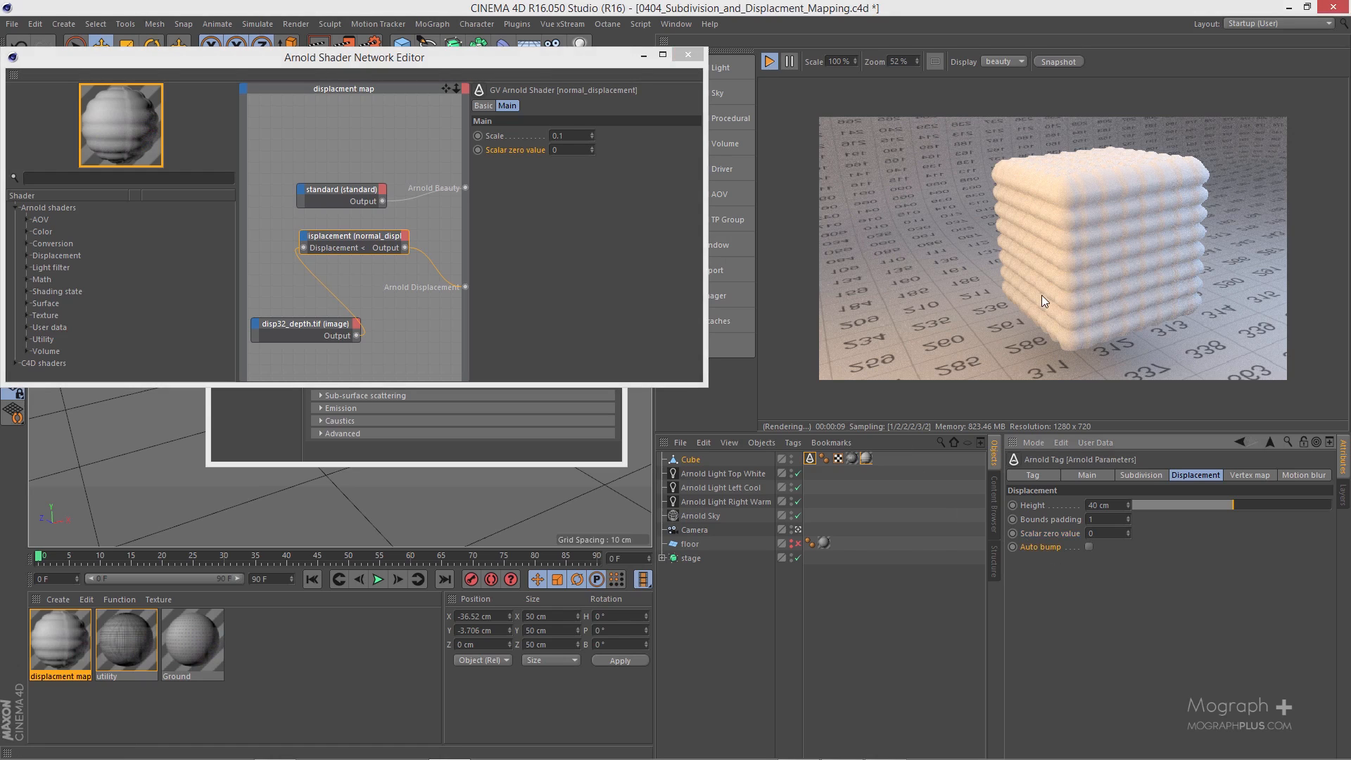
scroll(1042, 294, "up", 2)
left_click(1090, 547)
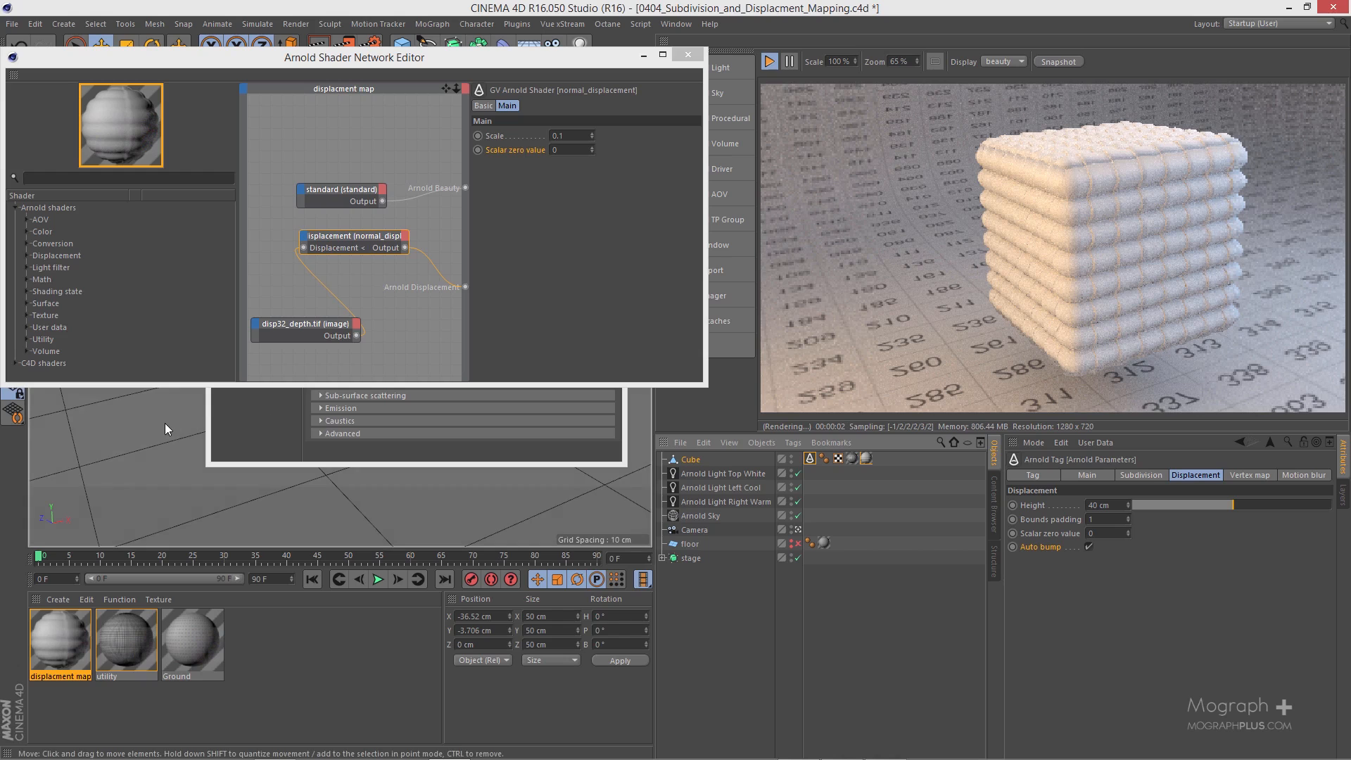
Step: Switch auto bump off and on again on the cube's Arnold tag to compare the renders, leaving it enabled
left_click_drag(165, 423, 204, 425, "alt")
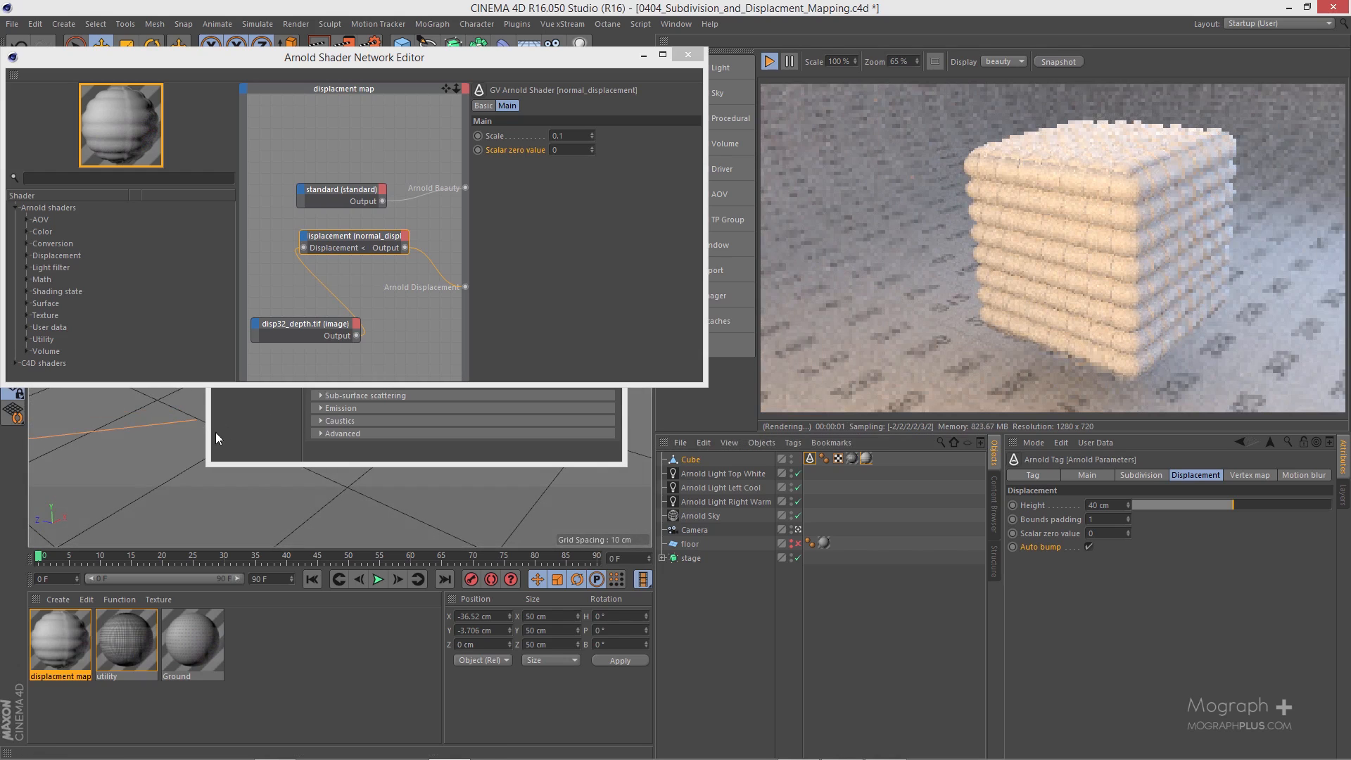
right_click_drag(175, 412, 206, 402, "alt")
left_click_drag(206, 407, 386, 449, "alt")
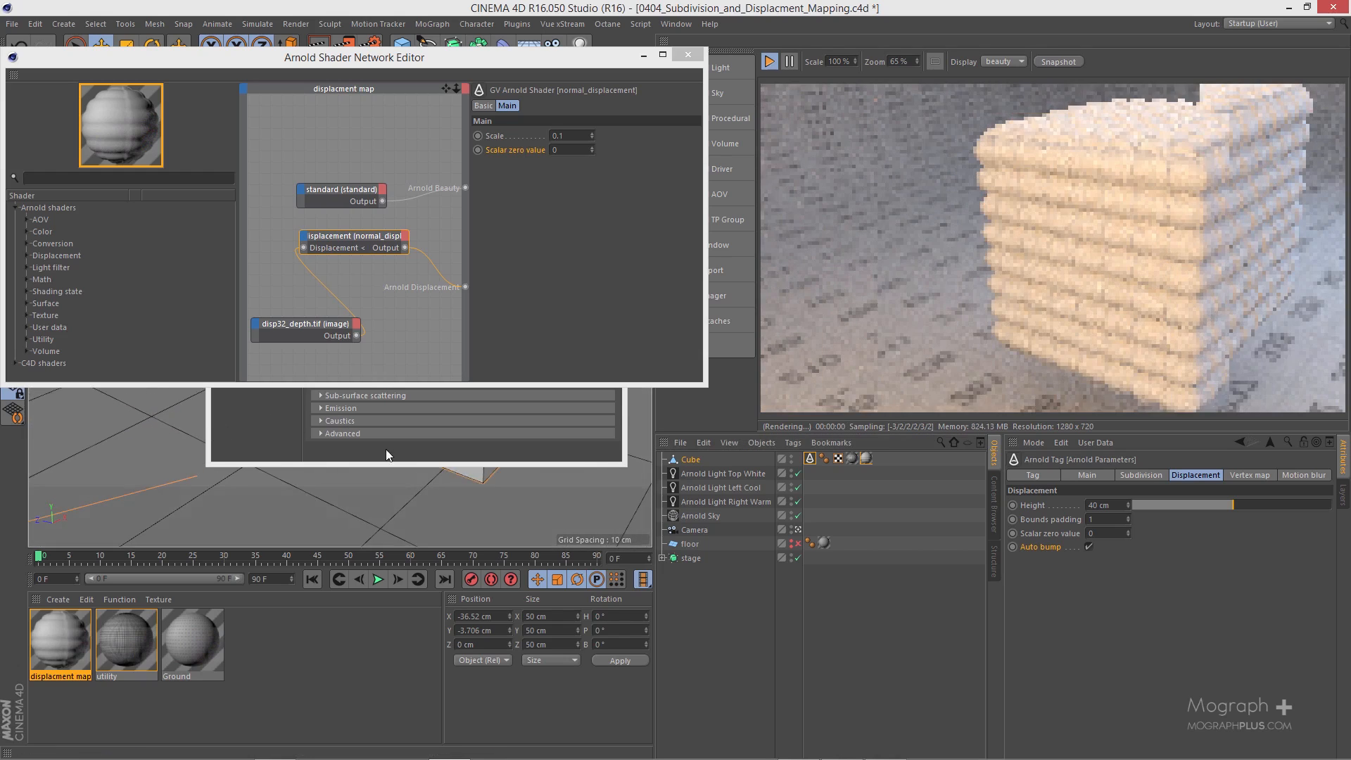
left_click(1088, 546)
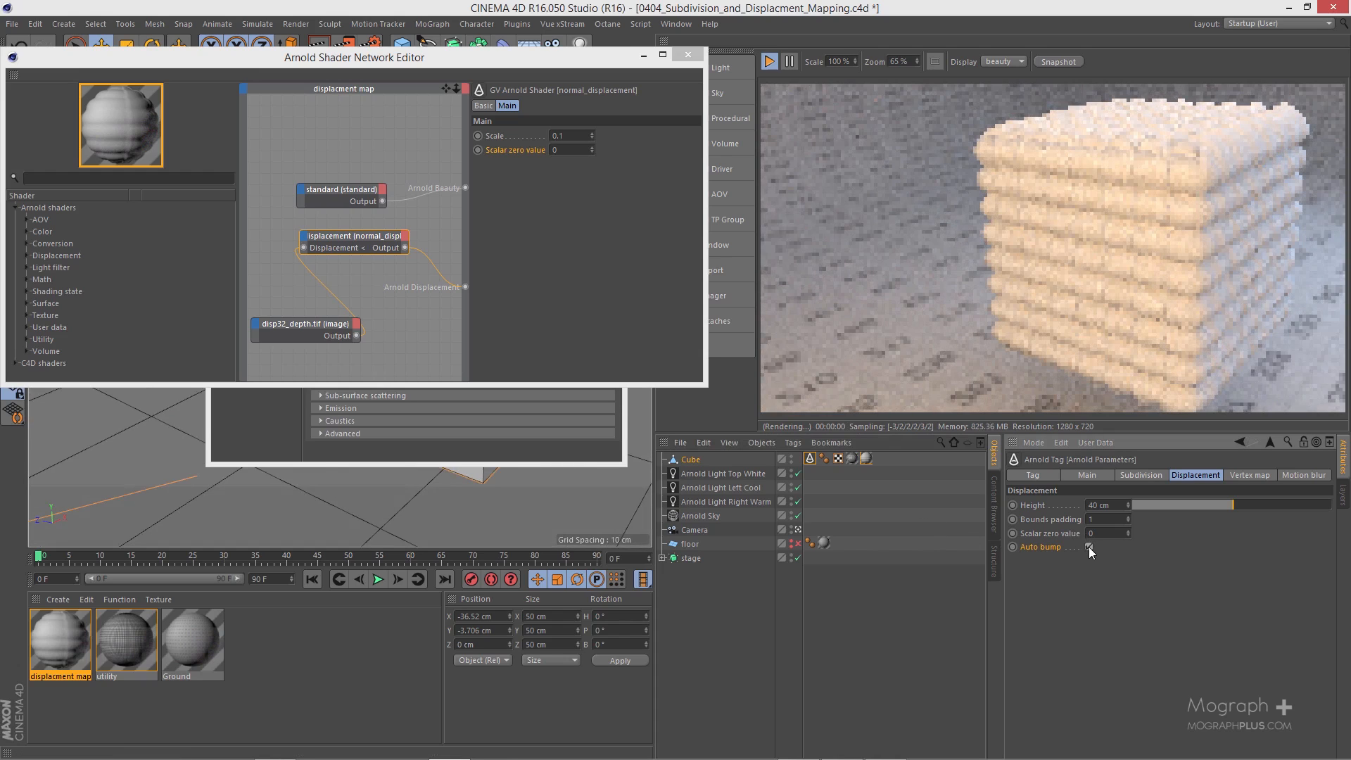
left_click(1088, 547)
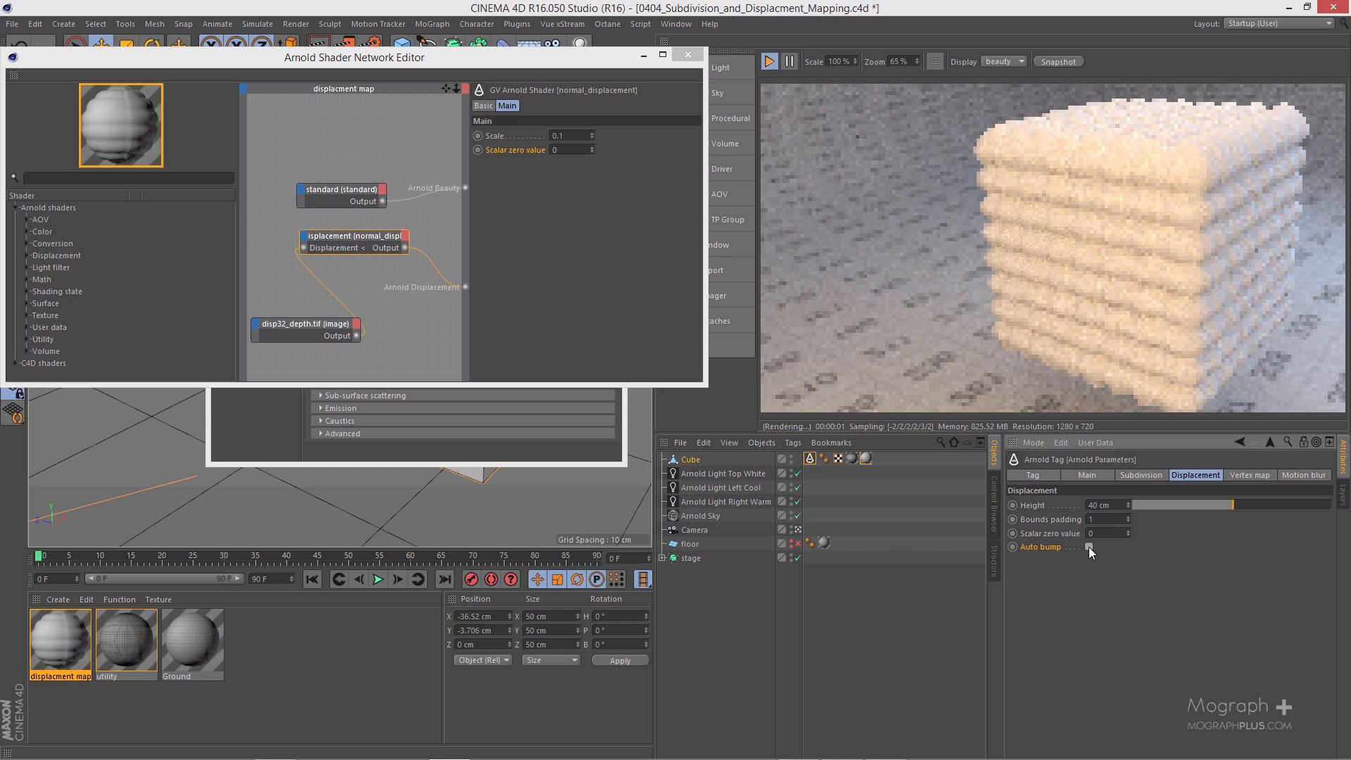
scroll(959, 265, "down", 1)
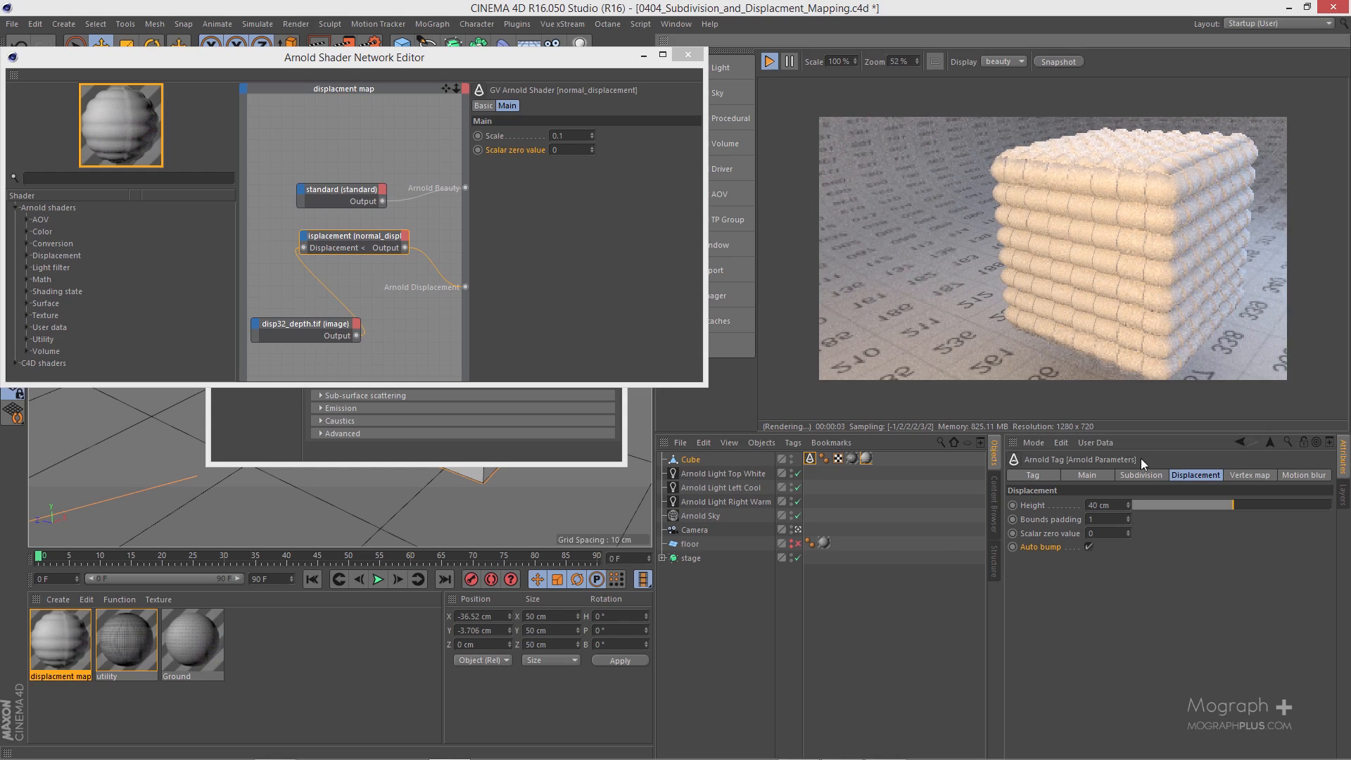
left_click(1089, 547)
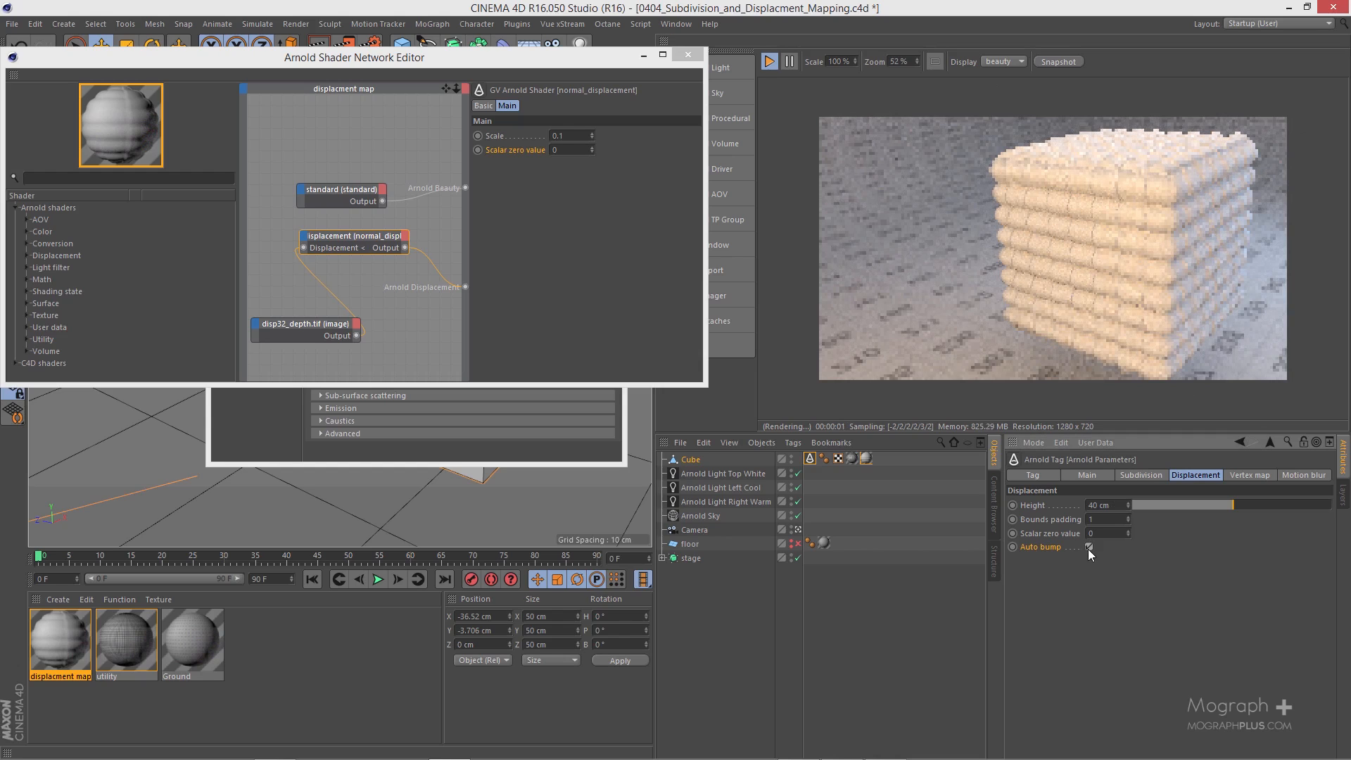
left_click(1090, 548)
left_click(1090, 547)
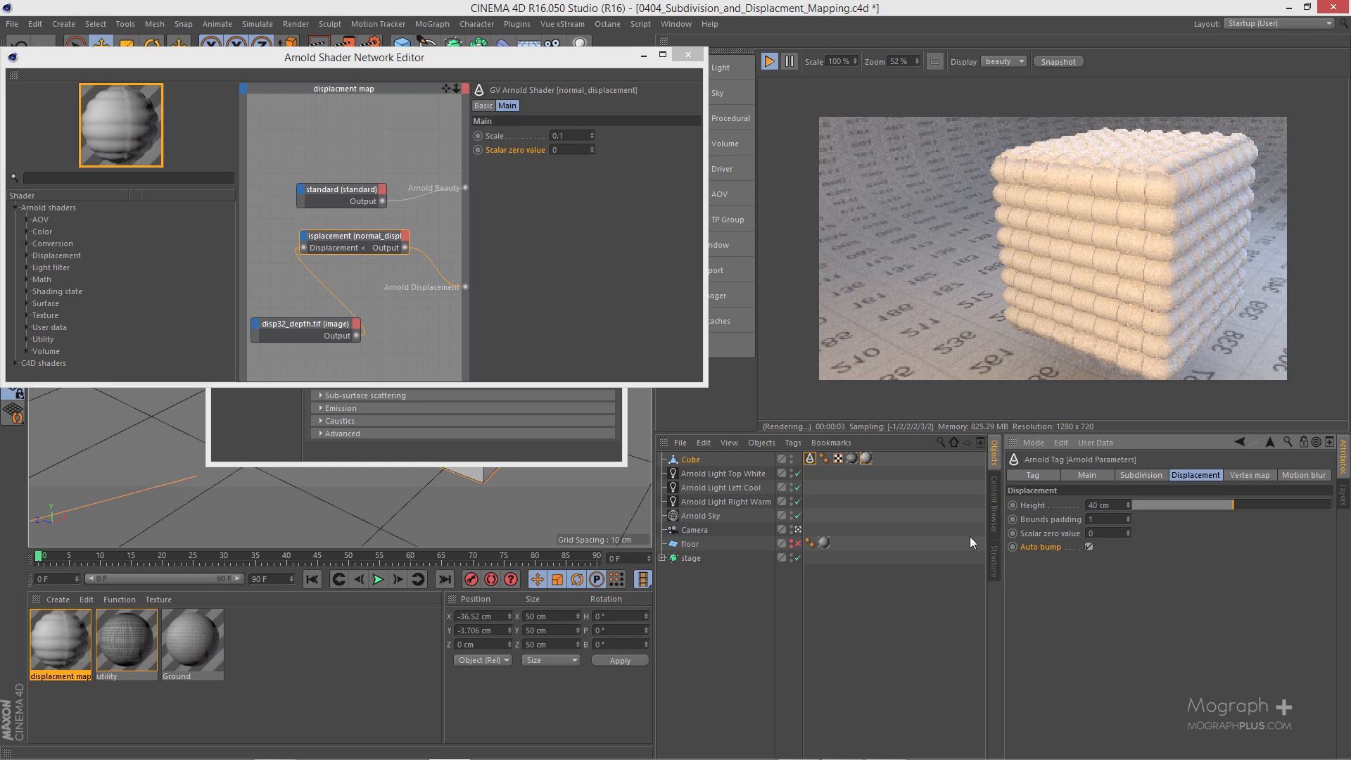
Step: Close the shader network editor and the material editor, and hide the cube in the viewport and render
left_click(685, 55)
left_click(615, 92)
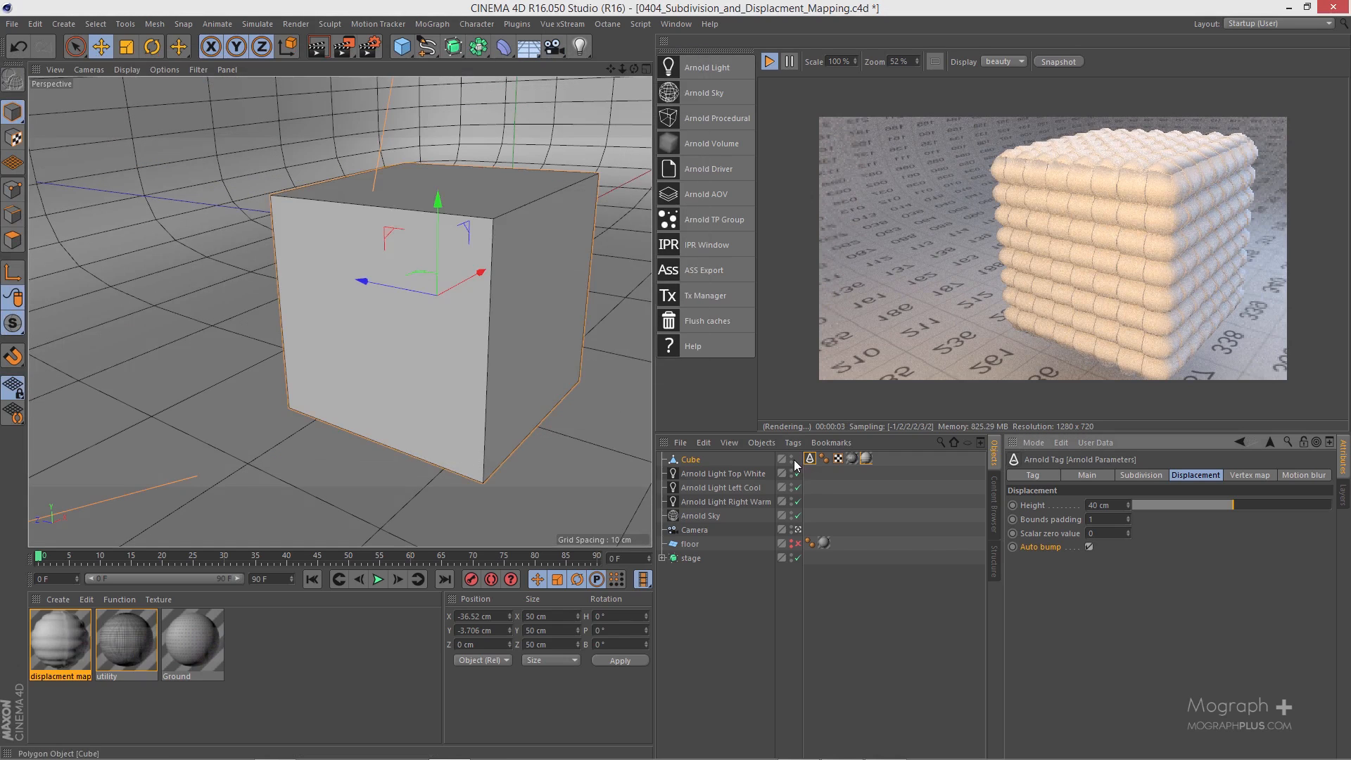
left_click(792, 459)
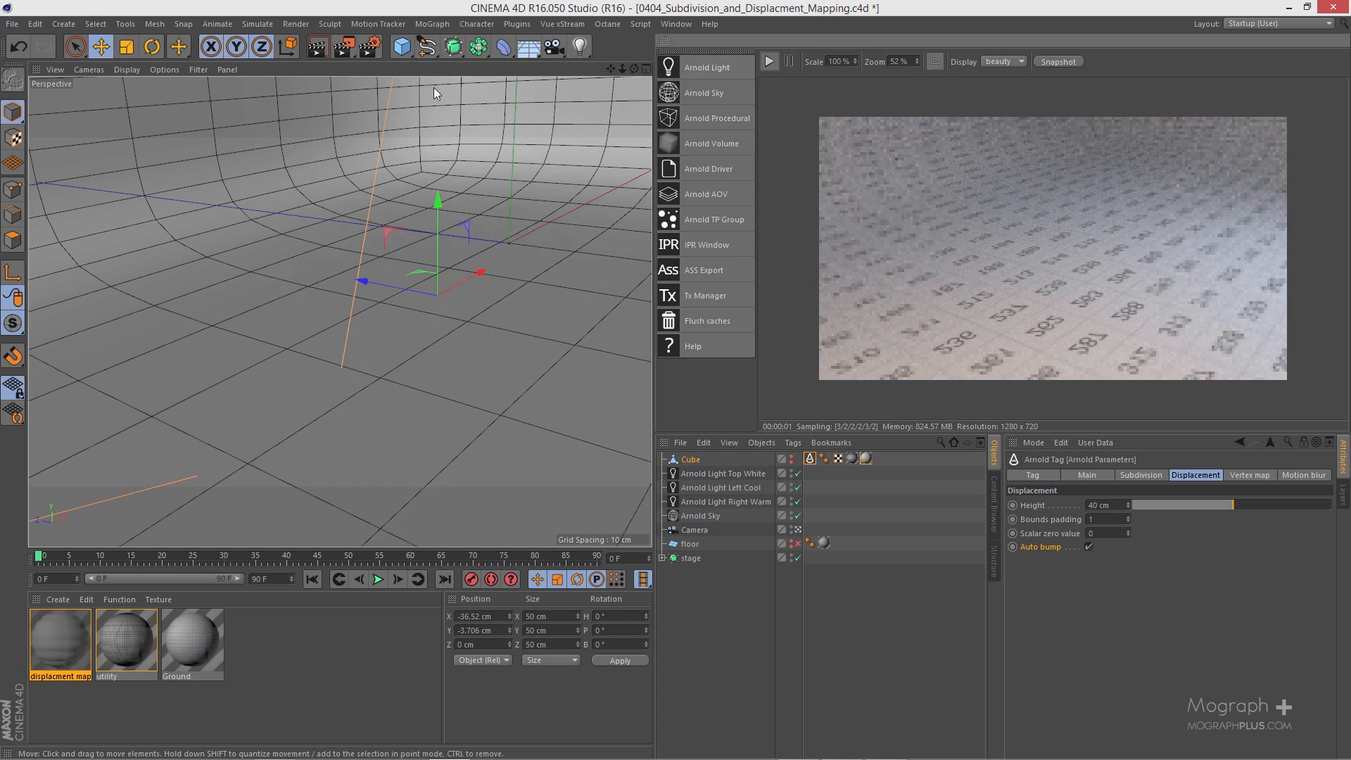
Step: Add a plane object and set its width and height to 50 cm each
left_click(402, 46)
left_click(516, 93)
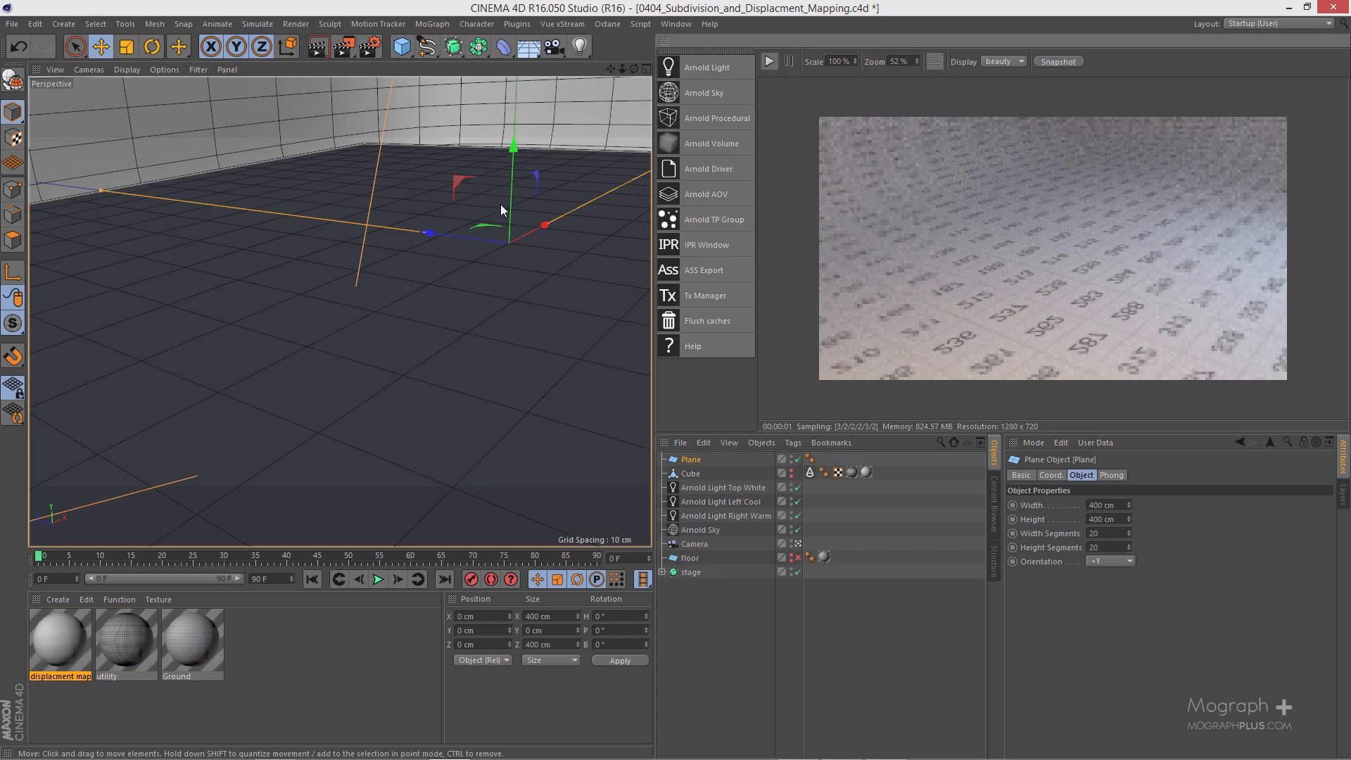
double_click(1091, 504)
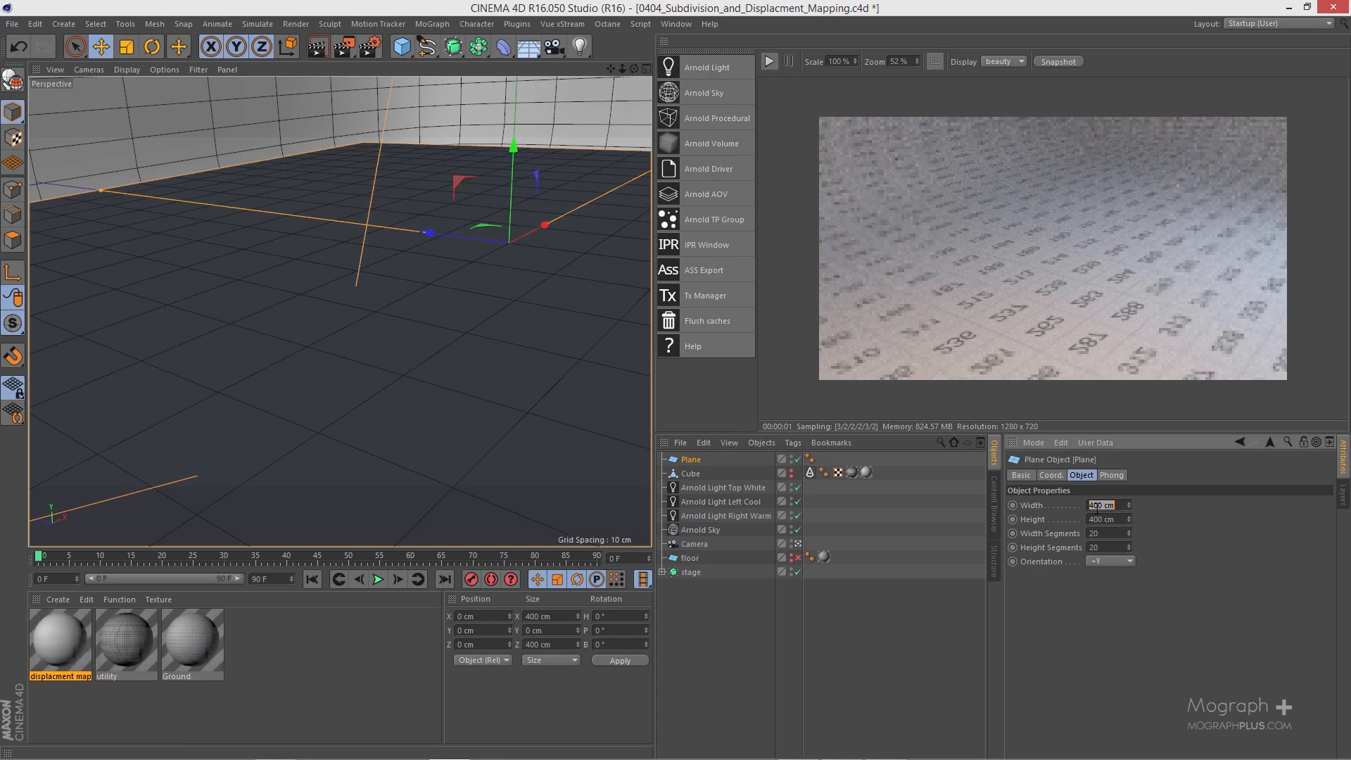
type("50")
key("Tab")
type("50")
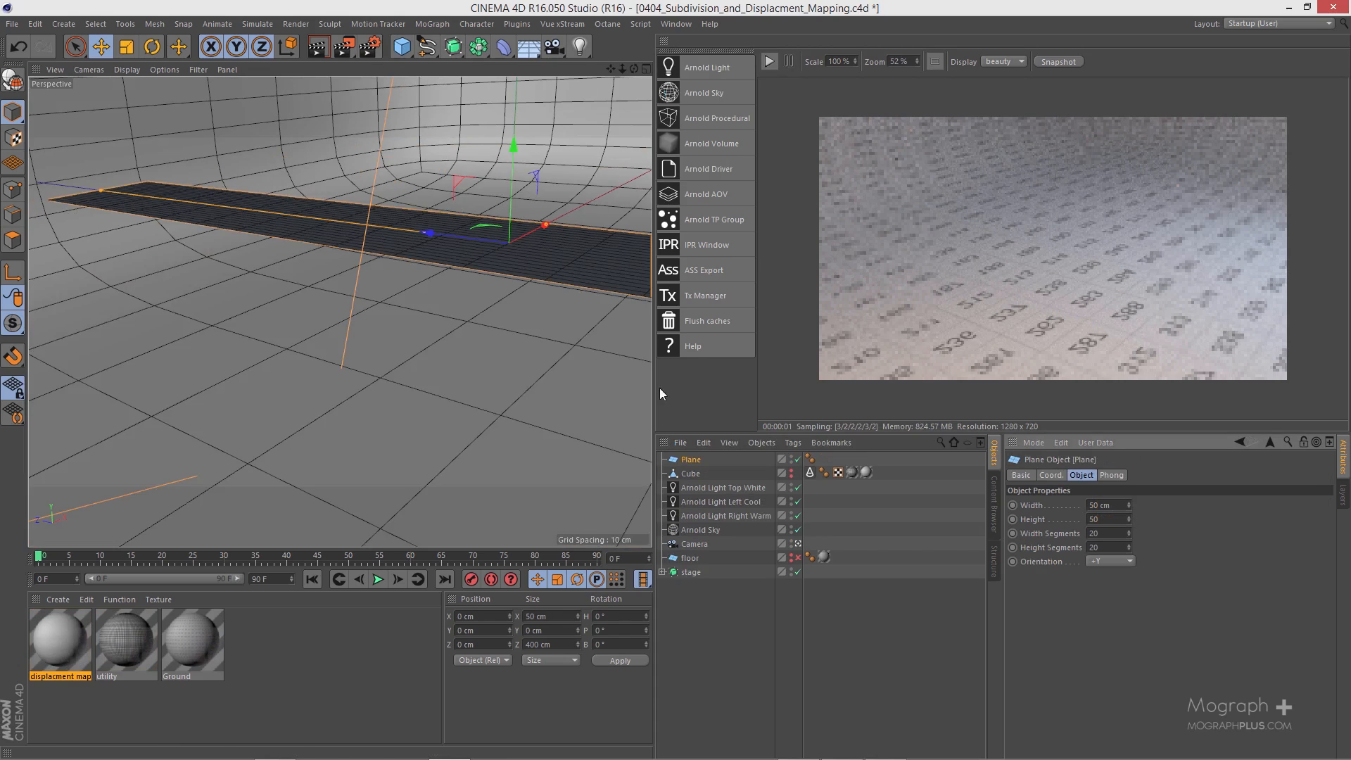
key("Return")
Step: Move the plane to about X -11 cm, Y -28 cm, Z 20 cm, on the stage floor
left_click_drag(479, 321, 446, 338, "alt")
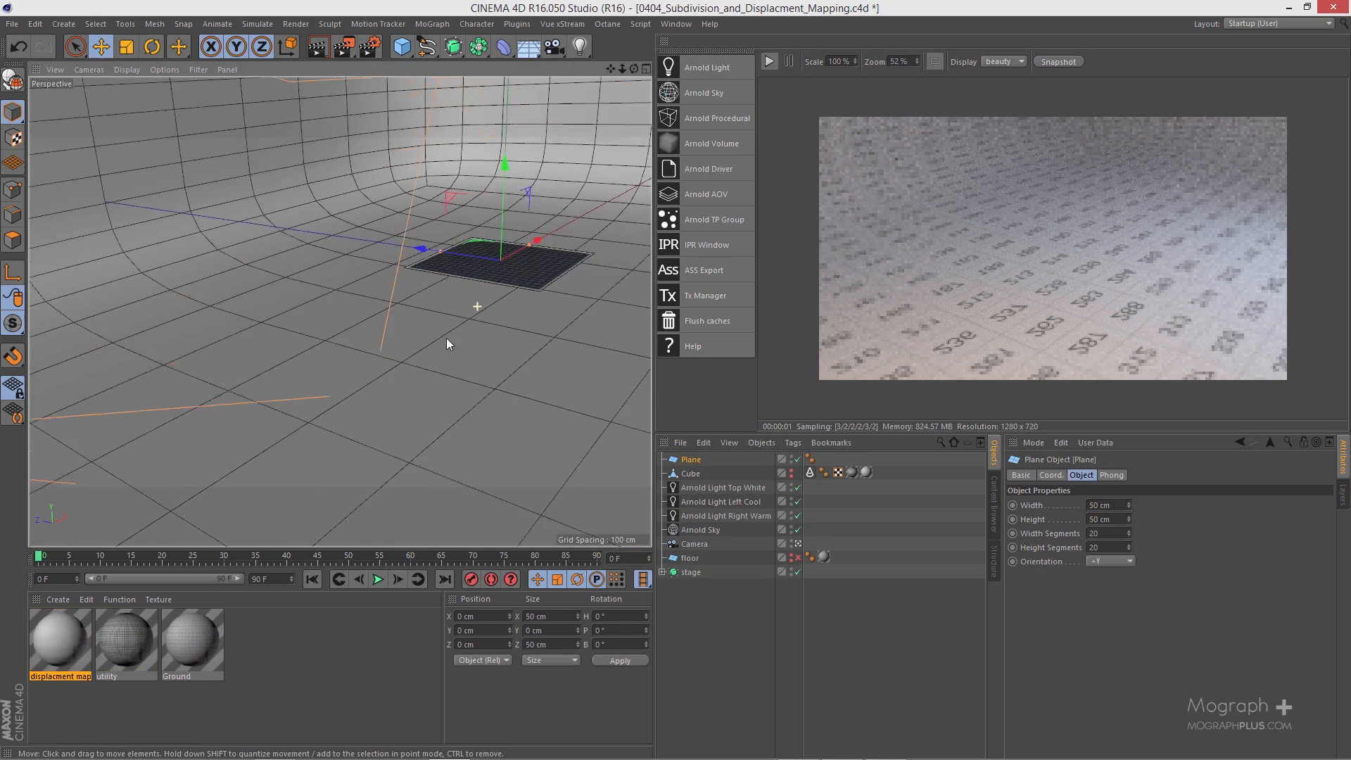
right_click_drag(446, 338, 393, 332, "alt")
left_click_drag(392, 331, 399, 243, "alt")
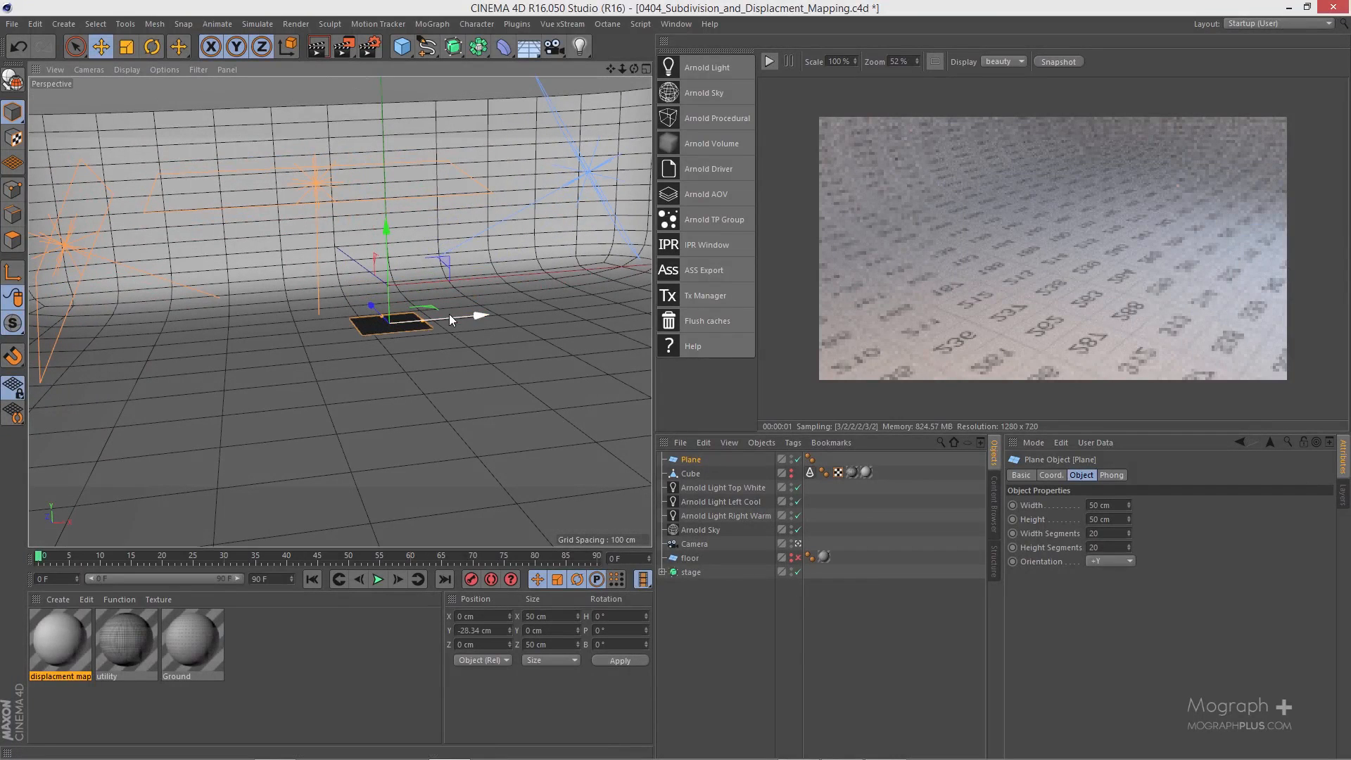
left_click_drag(449, 314, 337, 313)
right_click_drag(337, 314, 413, 317, "alt")
middle_click_drag(415, 315, 424, 283, "alt")
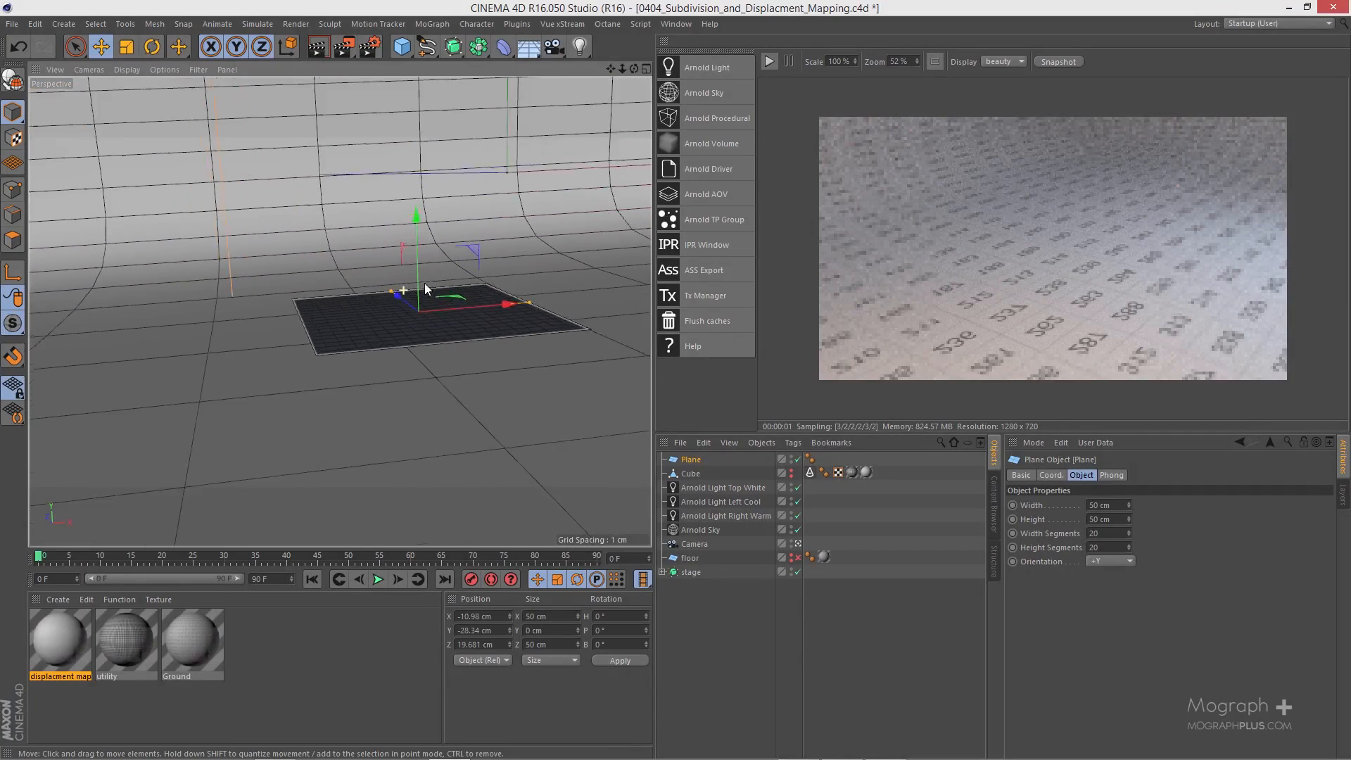
left_click_drag(421, 315, 502, 300, "alt")
Step: Create an Arnold standard surface material and rename it "vector displacment"
left_click(61, 599)
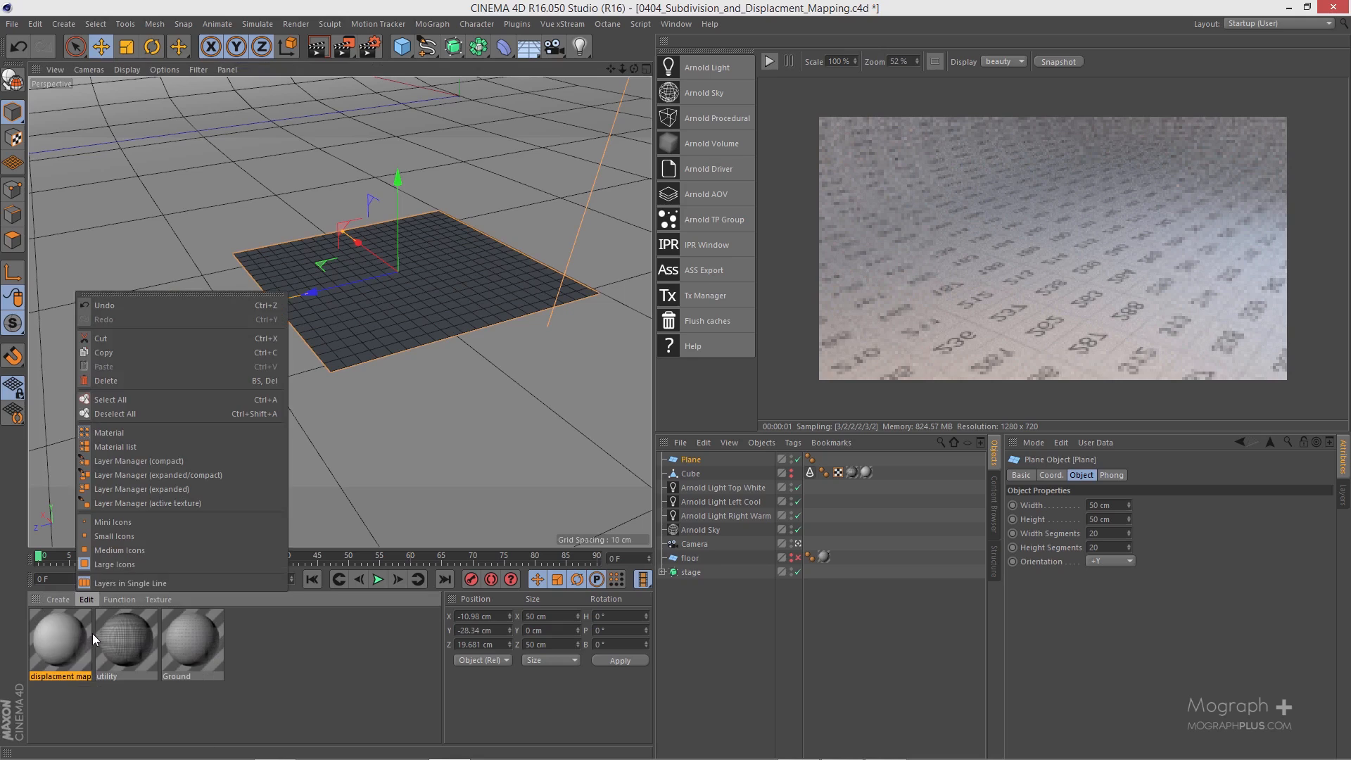
mouse_move(77, 641)
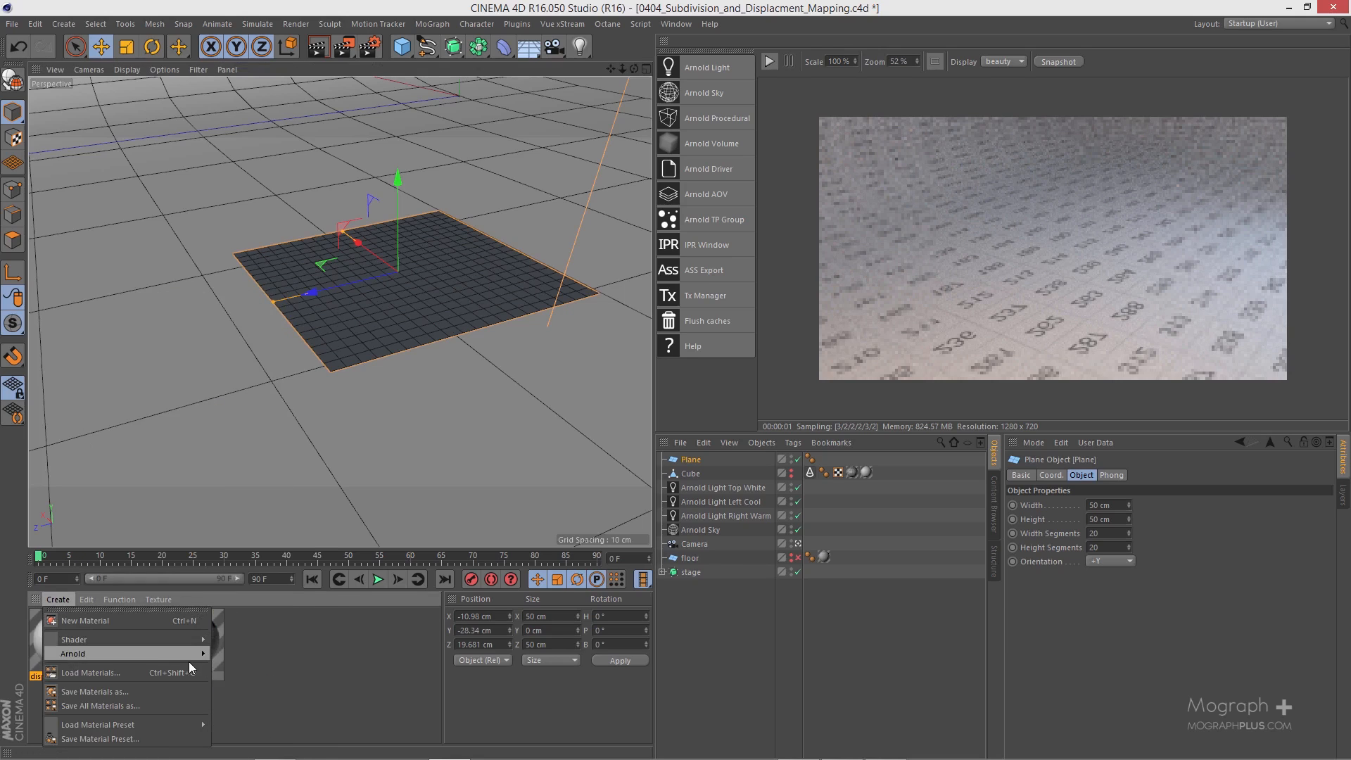
mouse_move(188, 655)
mouse_move(264, 667)
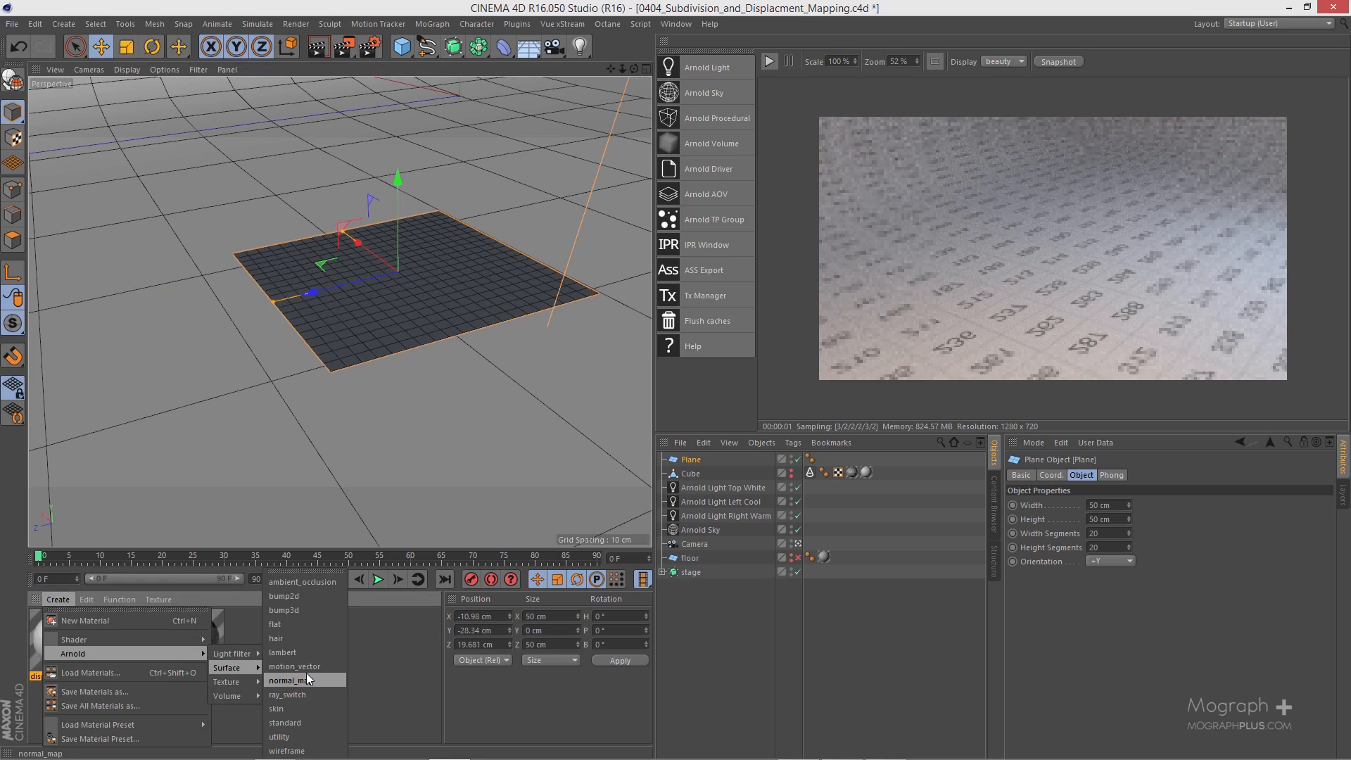
left_click(286, 722)
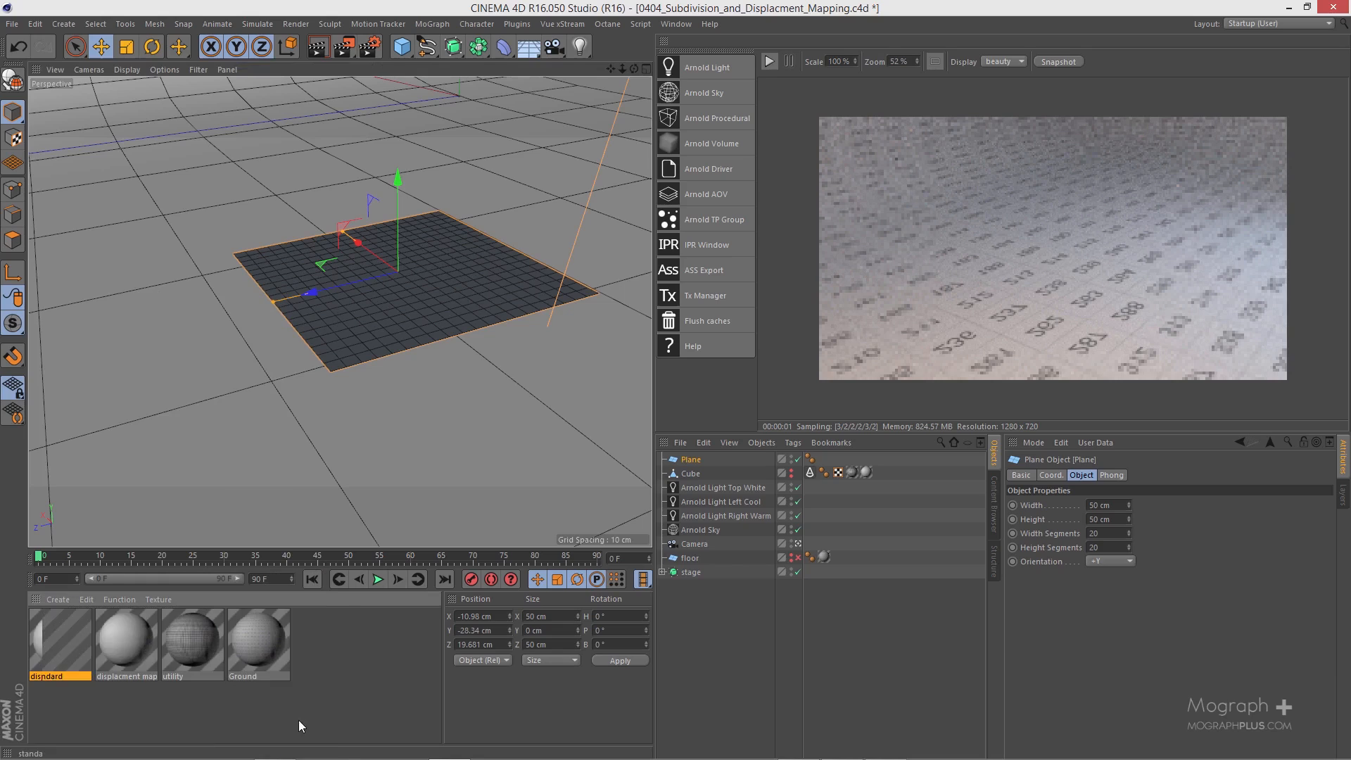
double_click(52, 674)
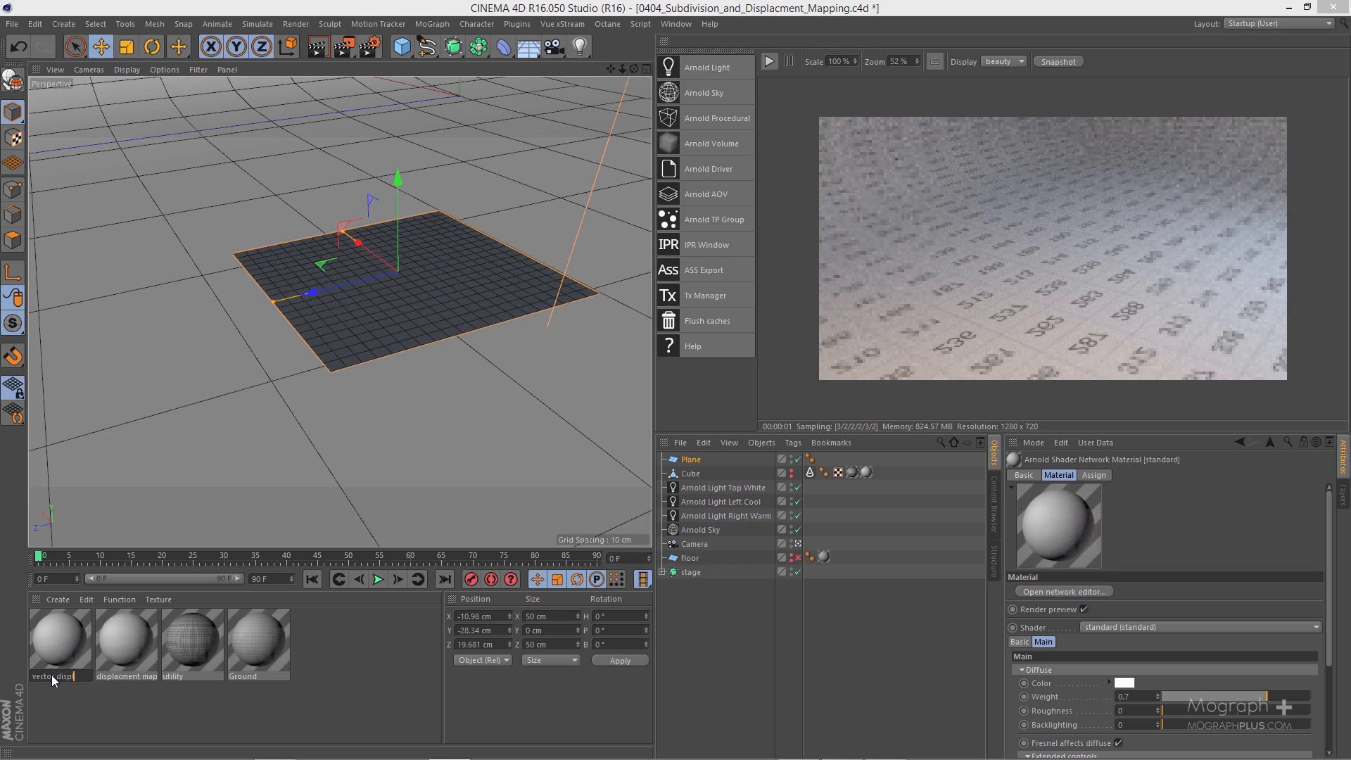
type("vector displacment")
key("Return")
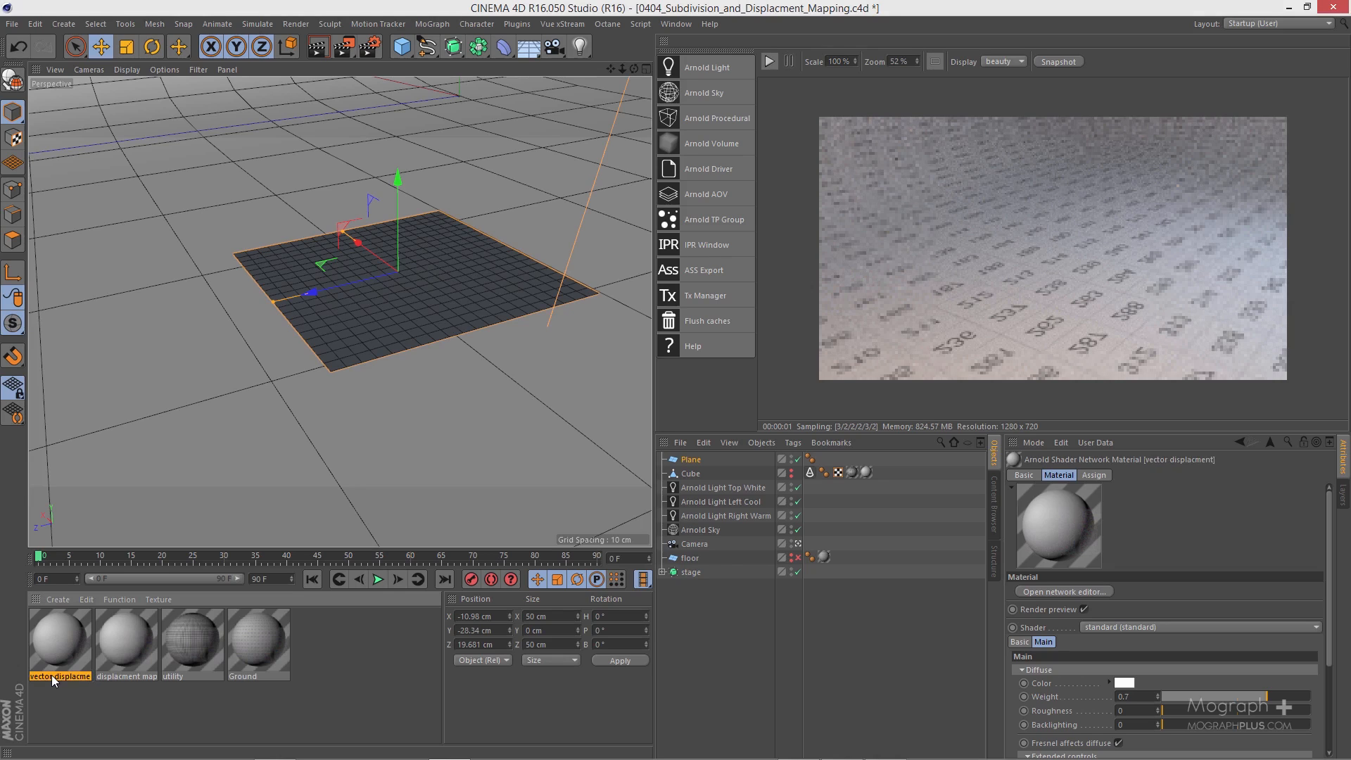
Step: In the "vector displacment" material's shader network, add a vector_displacement shader and connect its output to Arnold Displacement
double_click(58, 635)
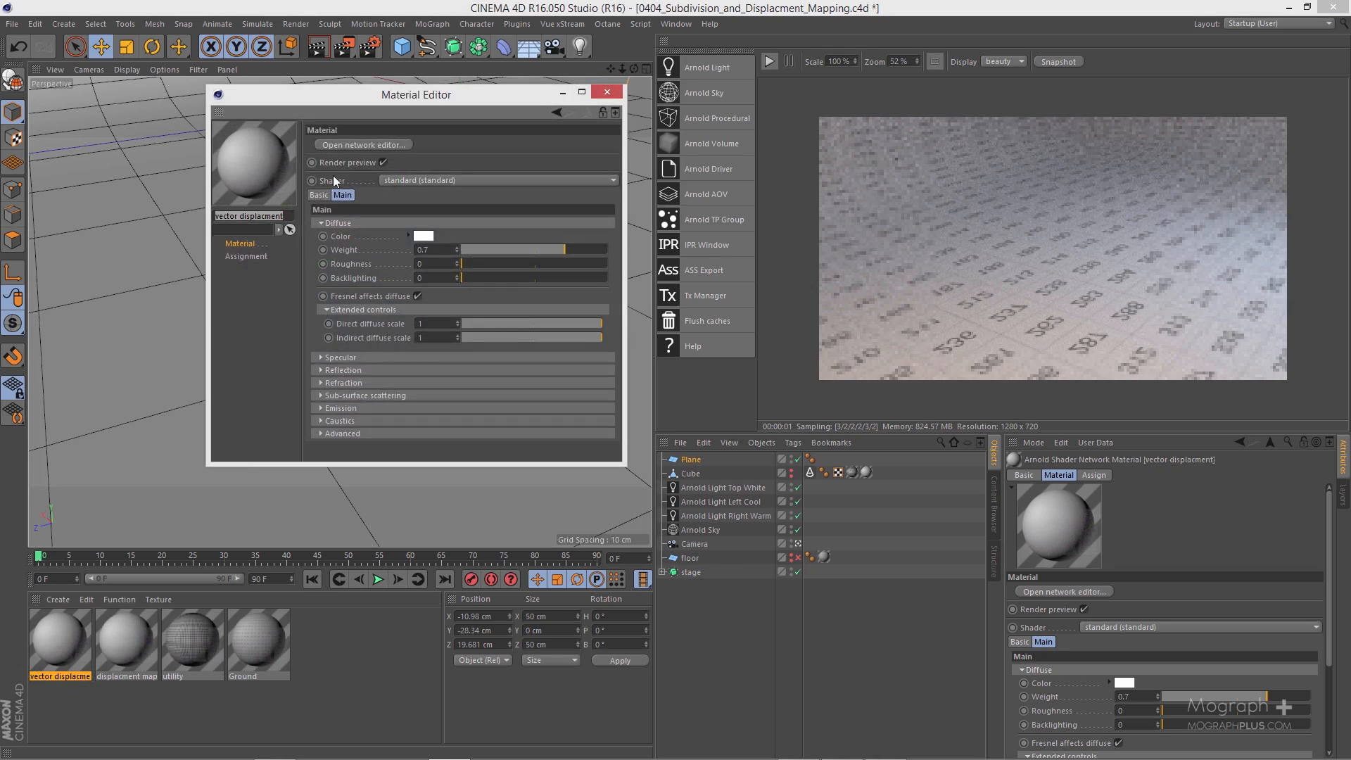
left_click(353, 142)
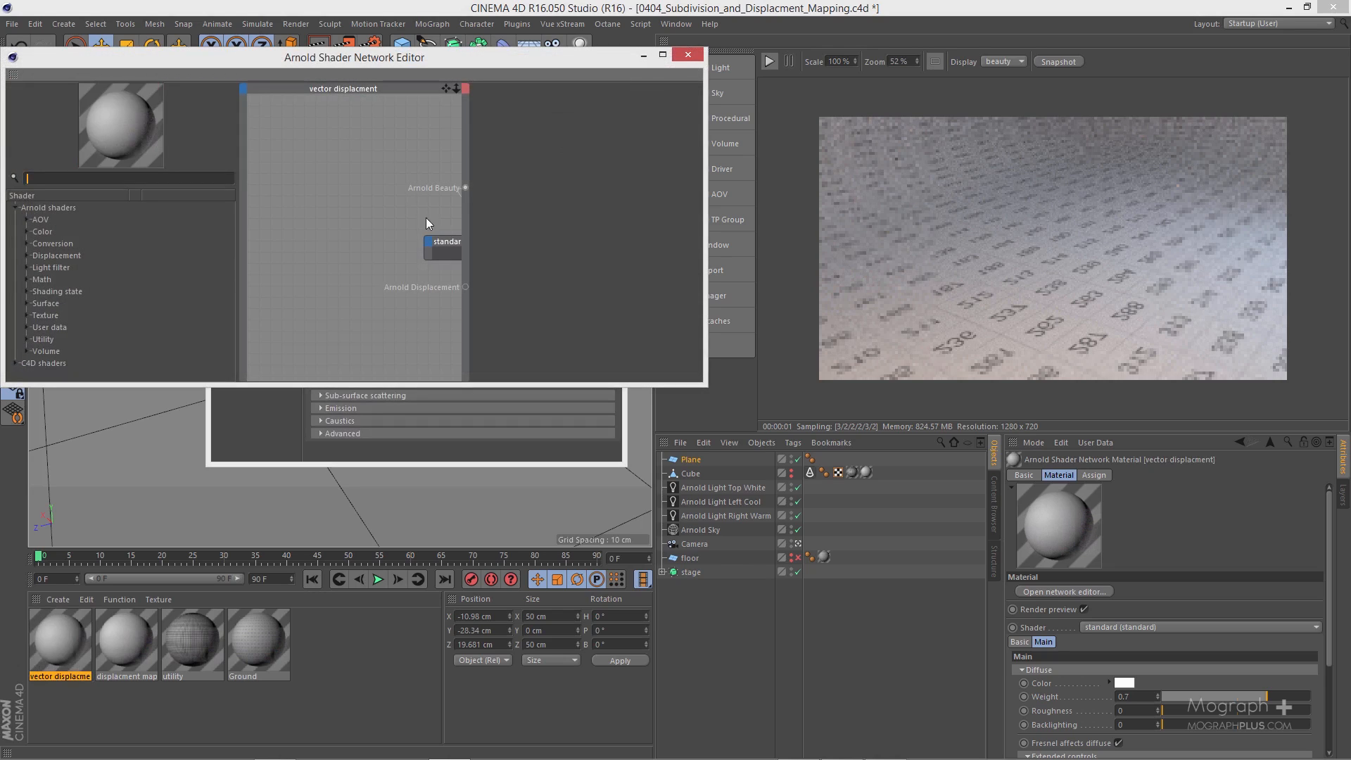
left_click_drag(440, 242, 244, 204)
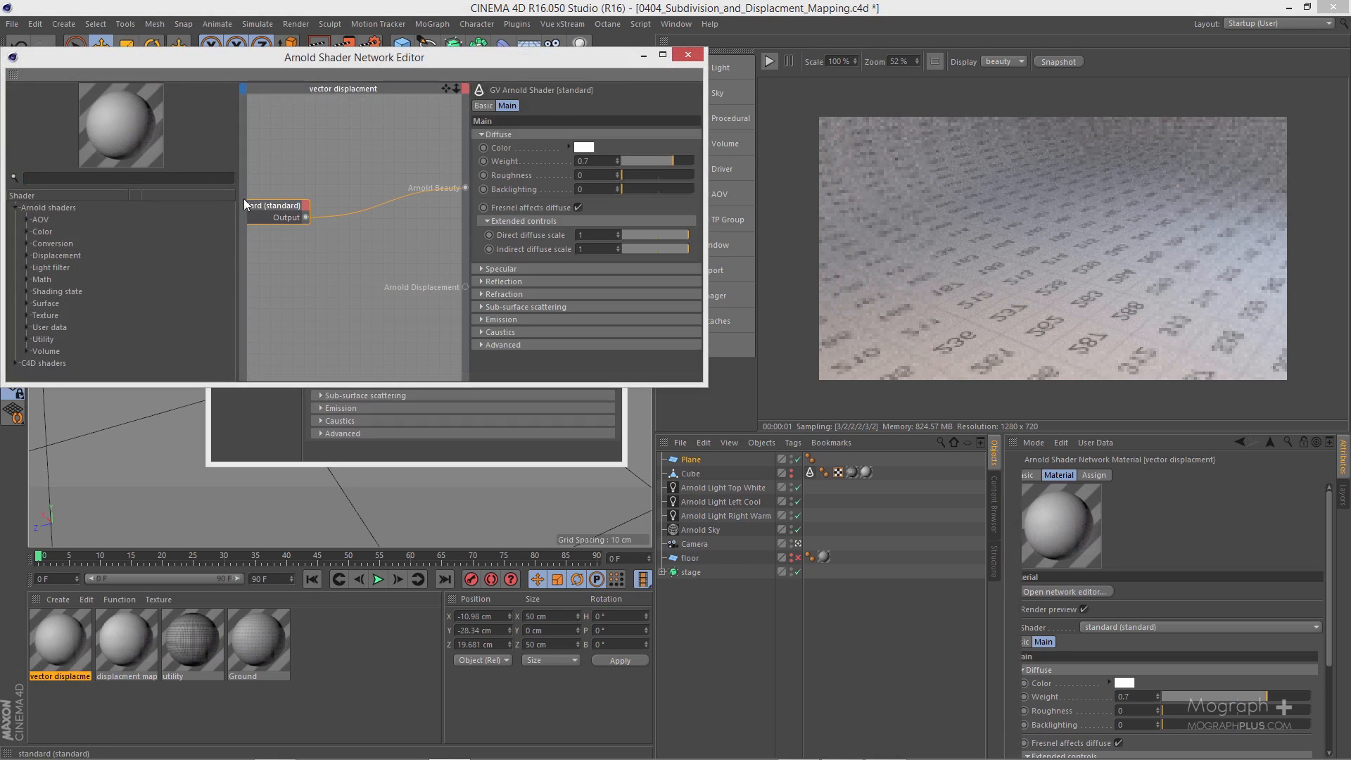
left_click(183, 178)
type("dis")
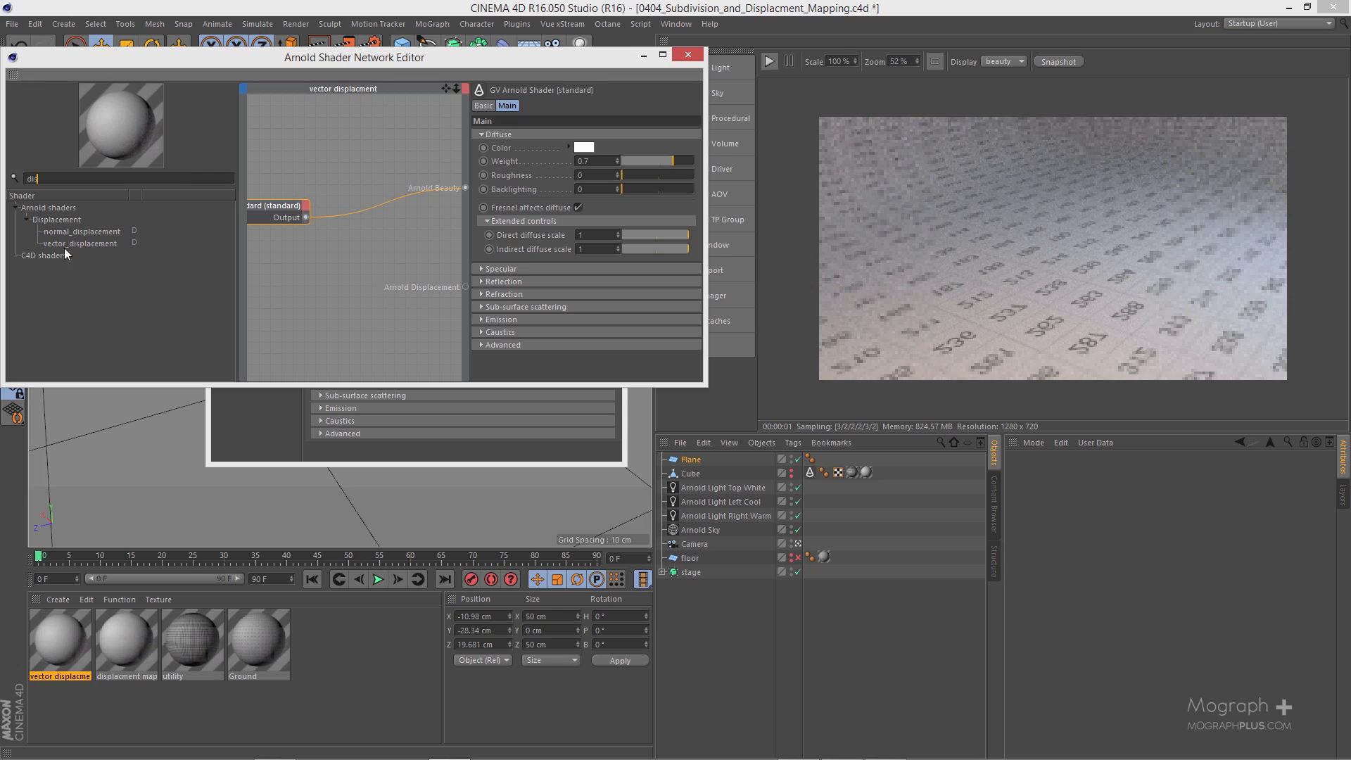
left_click_drag(65, 244, 323, 281)
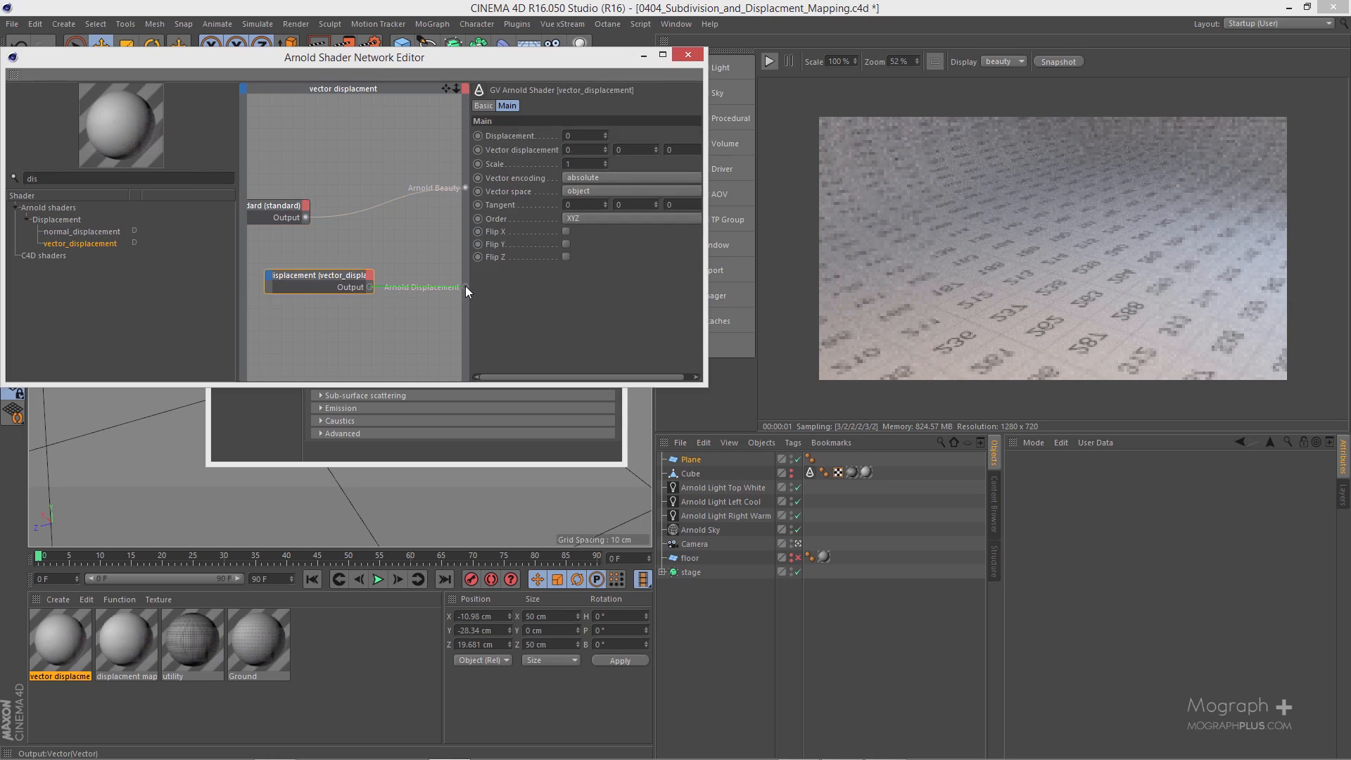
left_click_drag(466, 287, 466, 286)
left_click_drag(345, 275, 348, 259)
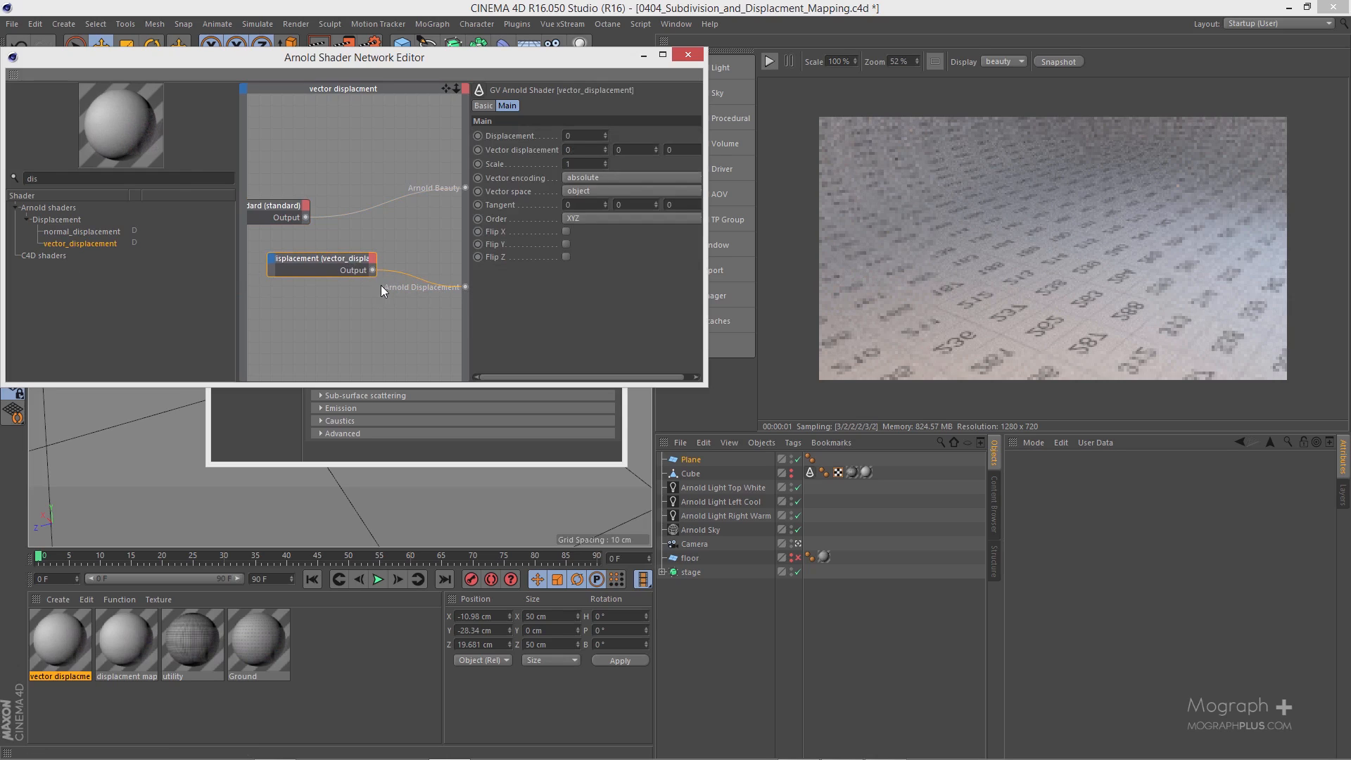
left_click(464, 89)
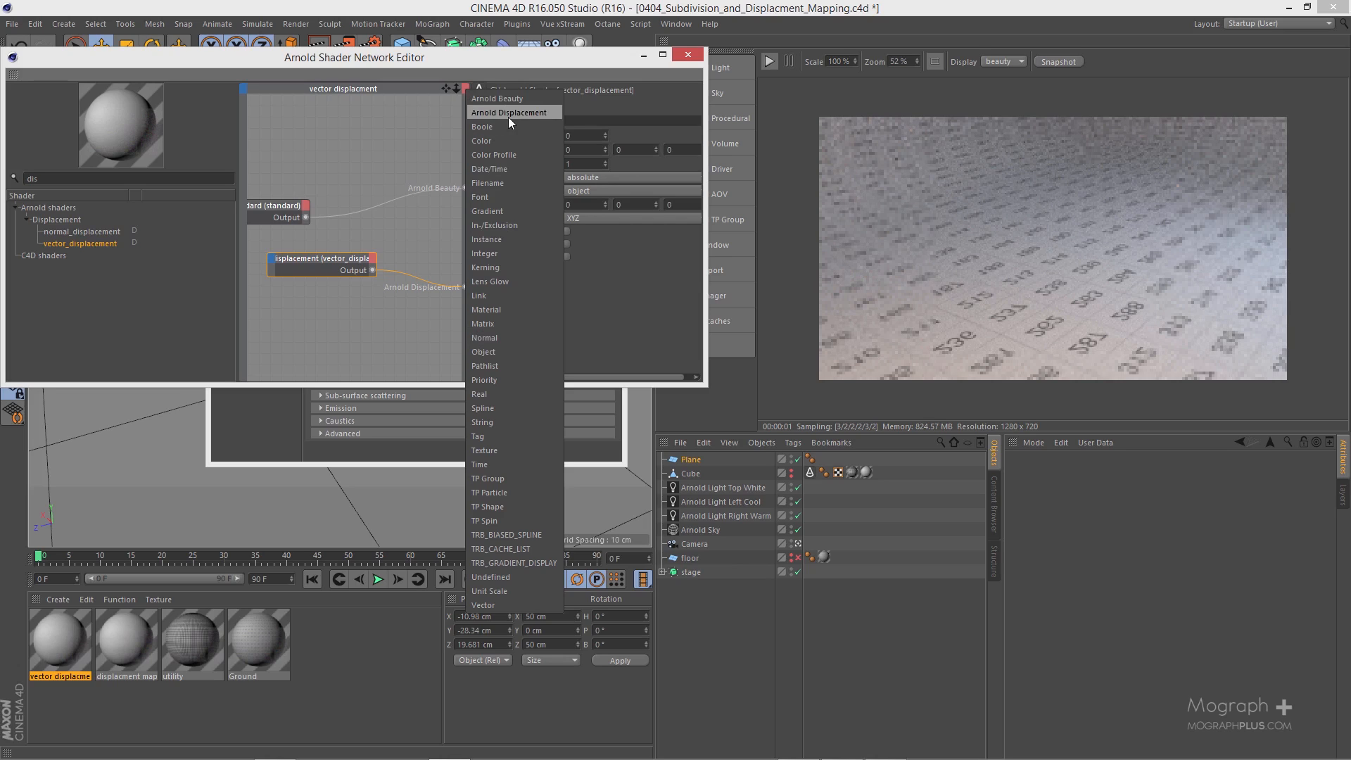
left_click(374, 150)
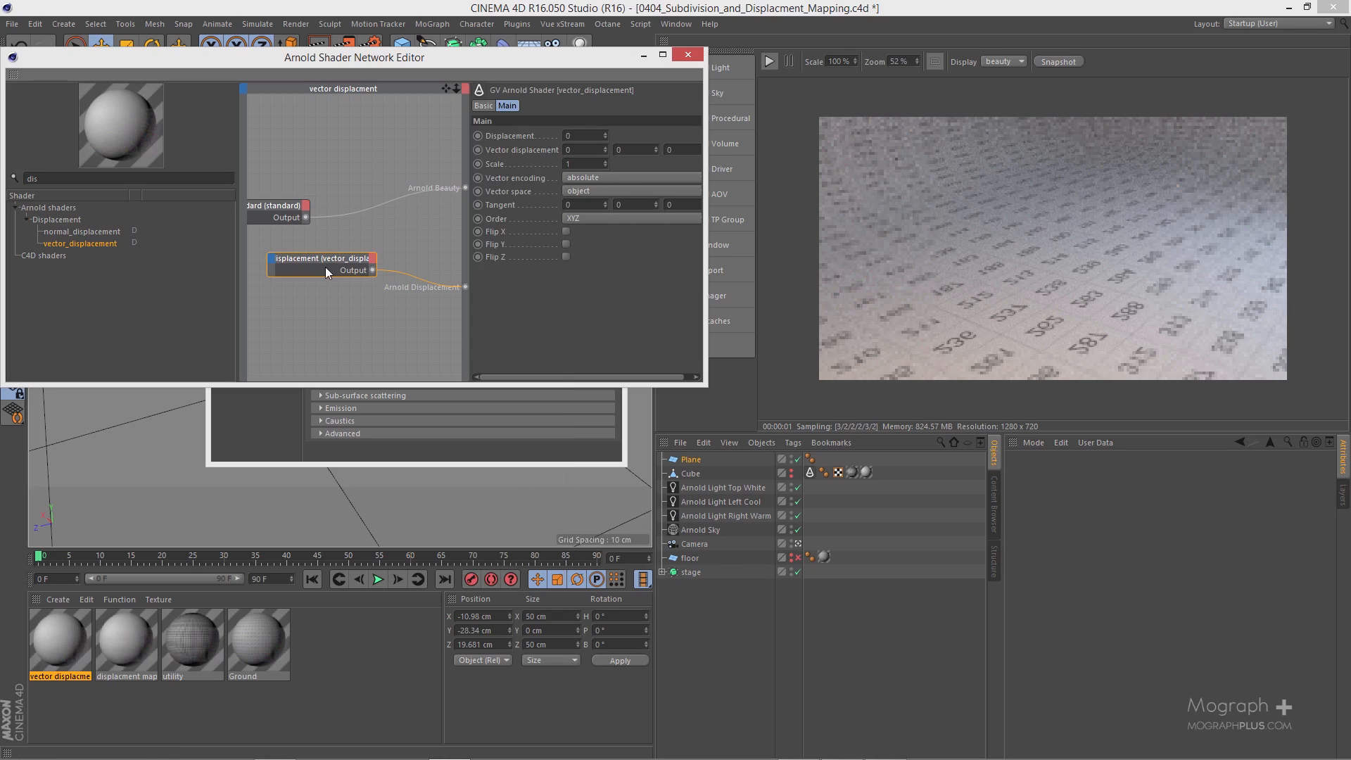
Step: Load disp_vector_ear_Displacement_Source_6_Target_0.tif into the vector_displacement shader's Vector displacement port and rearrange the two nodes
left_click_drag(339, 261, 380, 274)
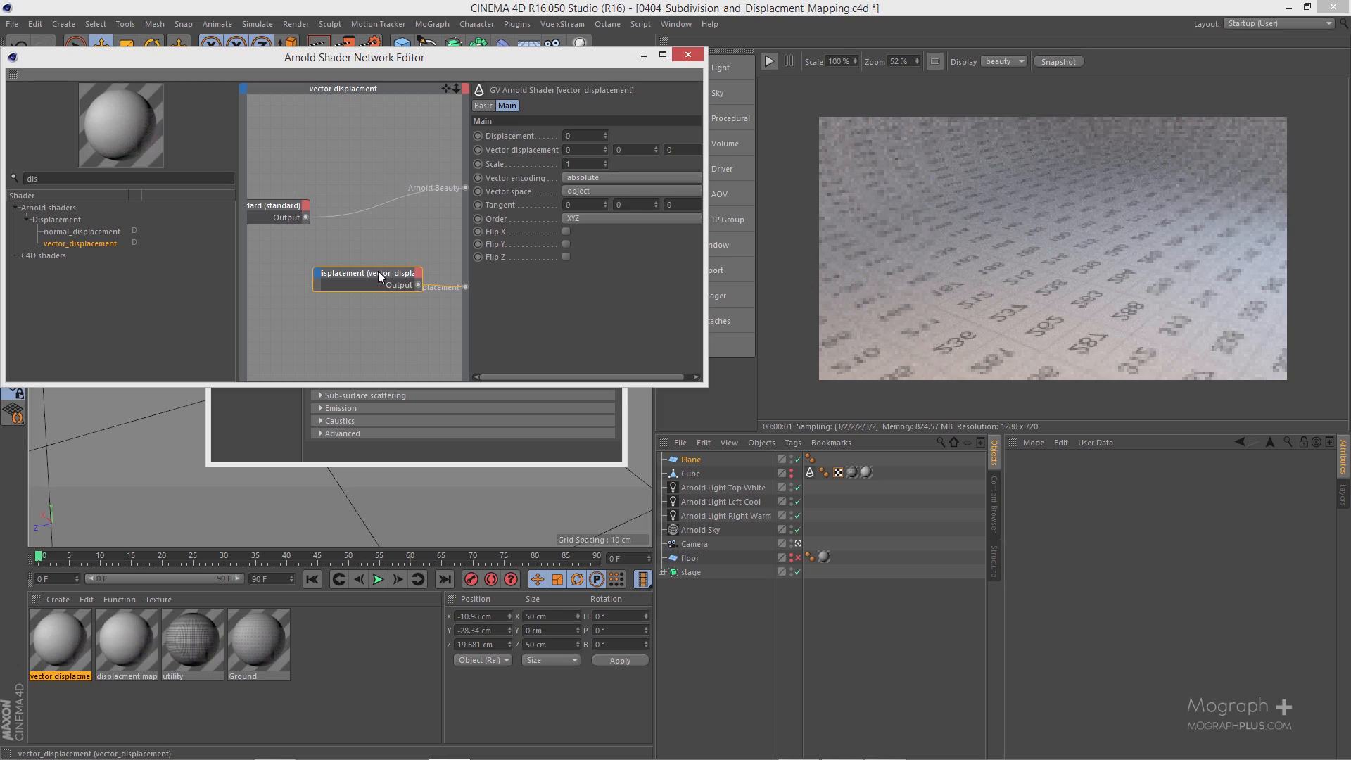
right_click(378, 272)
mouse_move(385, 280)
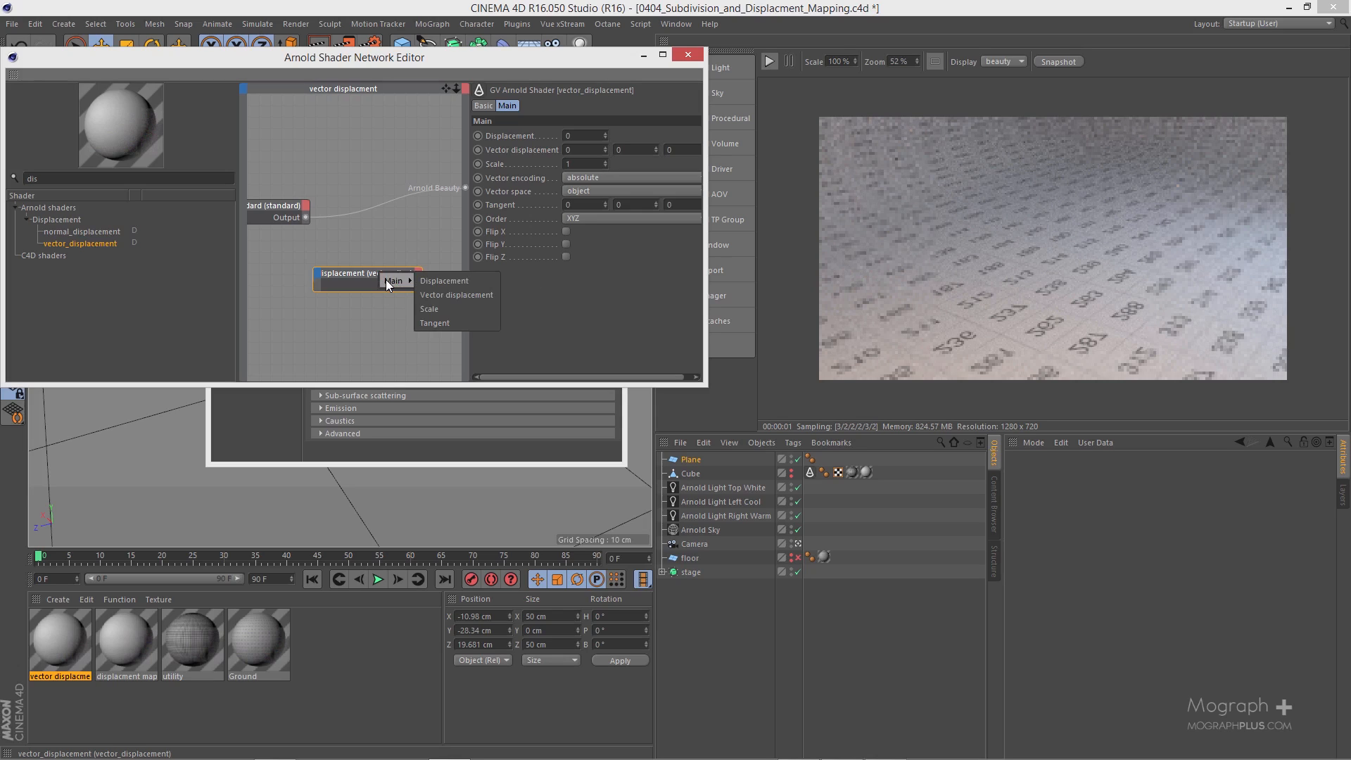
left_click(473, 300)
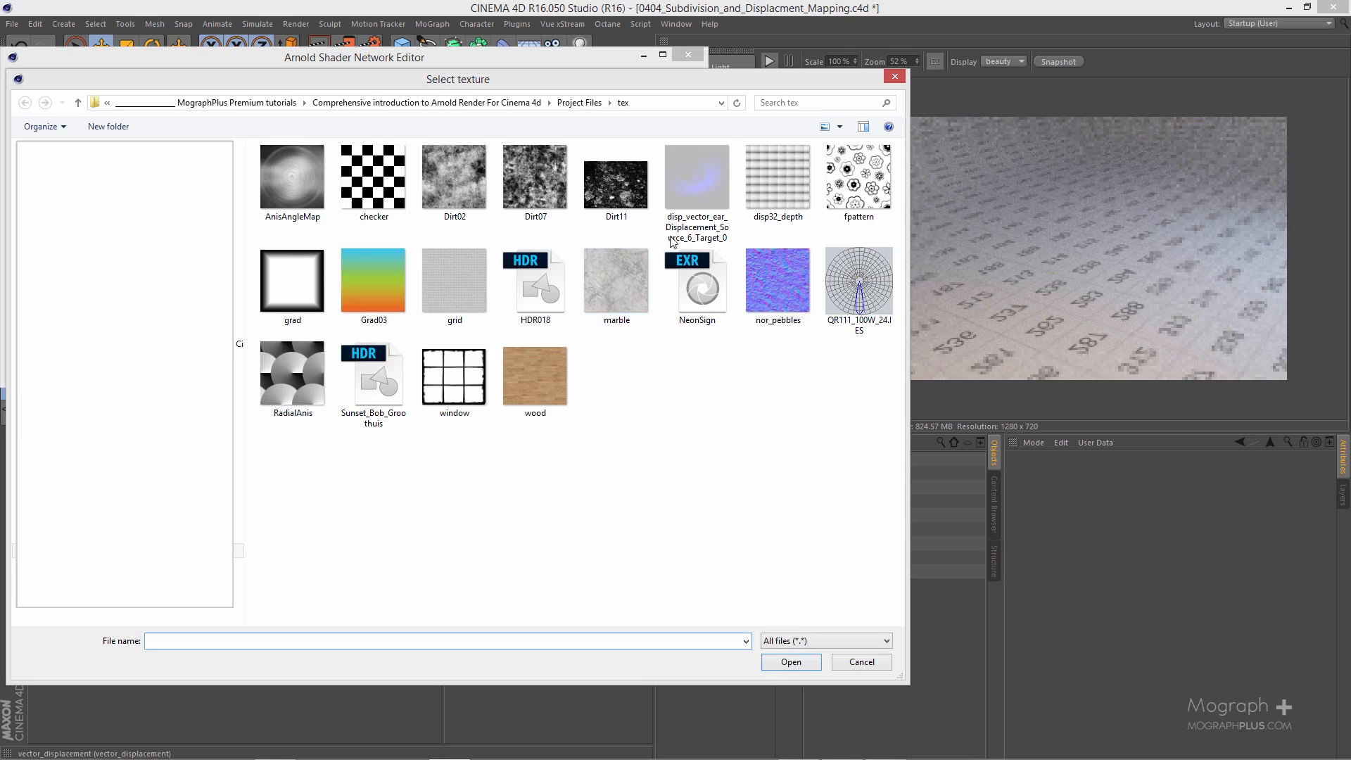
double_click(711, 175)
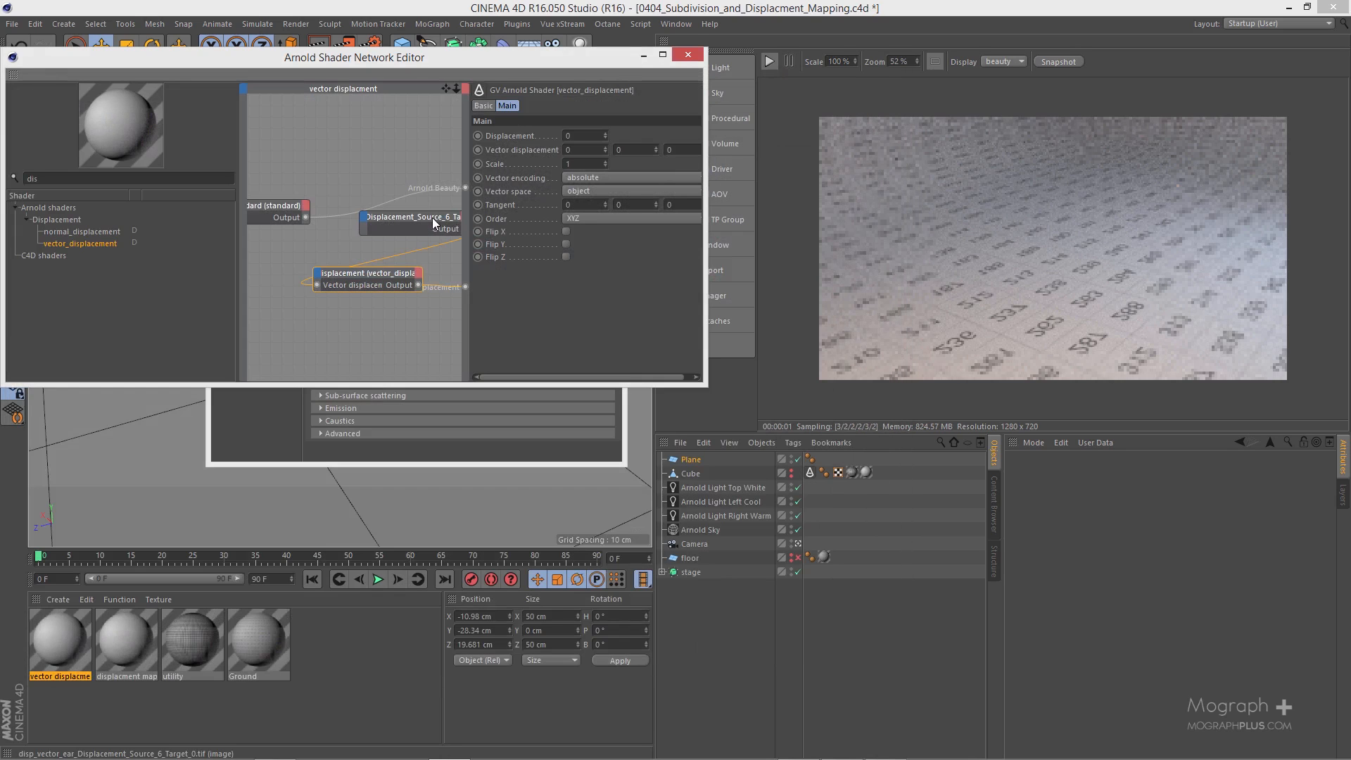
left_click_drag(432, 220, 318, 336)
left_click_drag(350, 279, 359, 245)
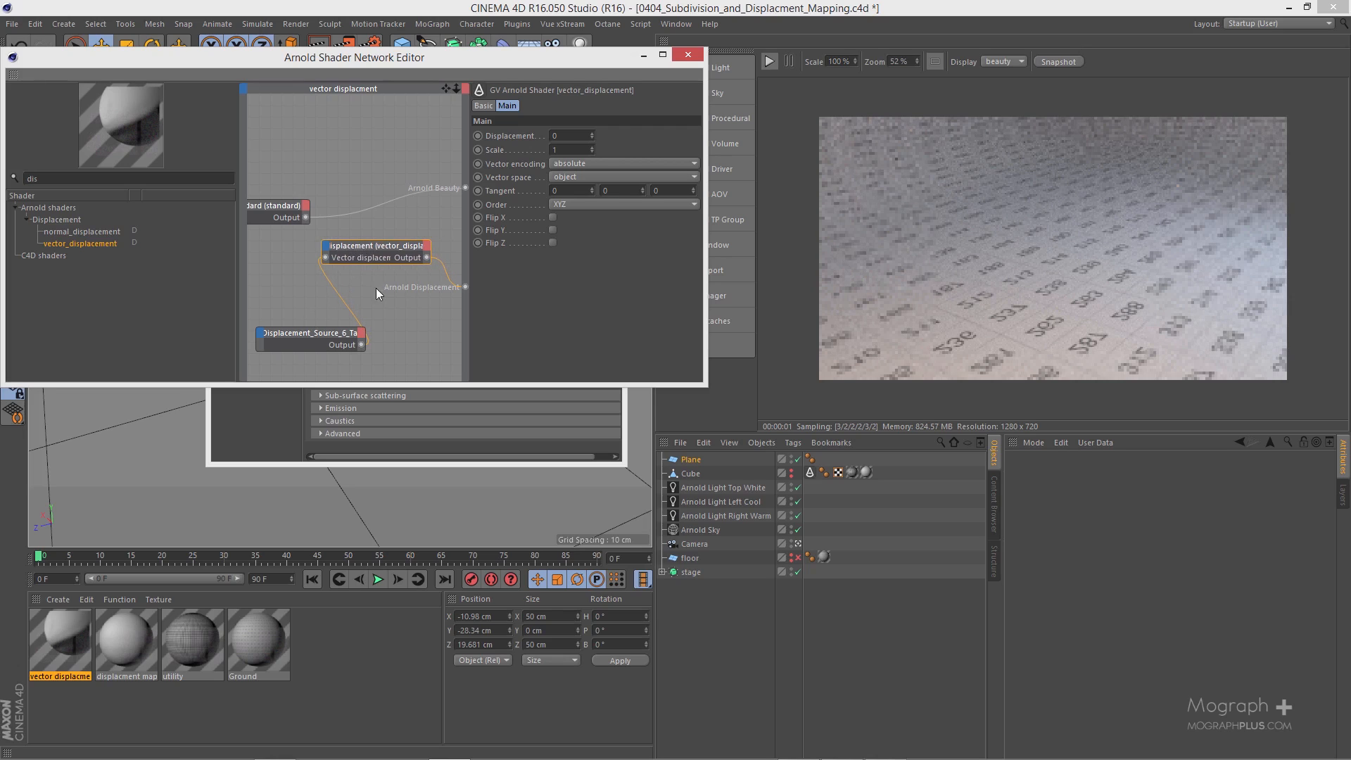
Step: Apply the "vector displacment" material to the plane and run the IPR render
left_click_drag(73, 628, 704, 460)
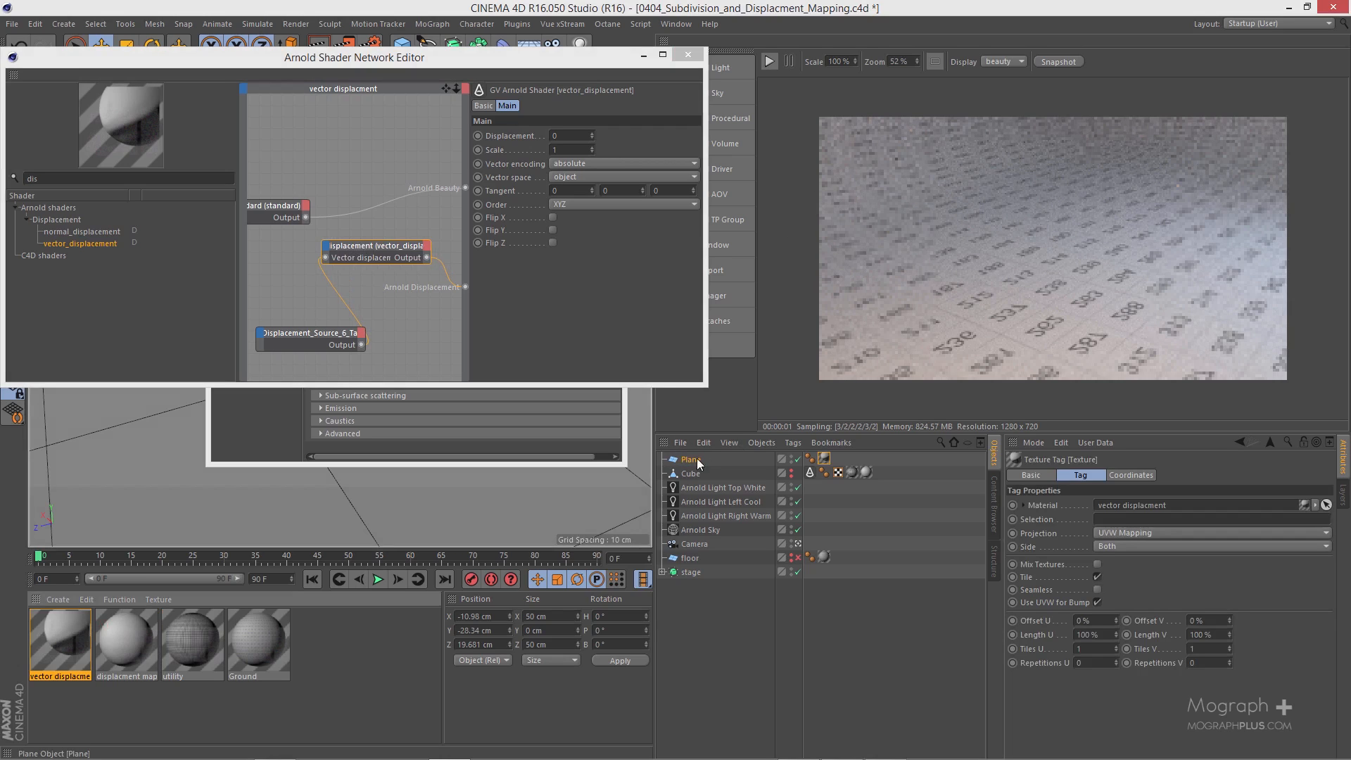
left_click(769, 62)
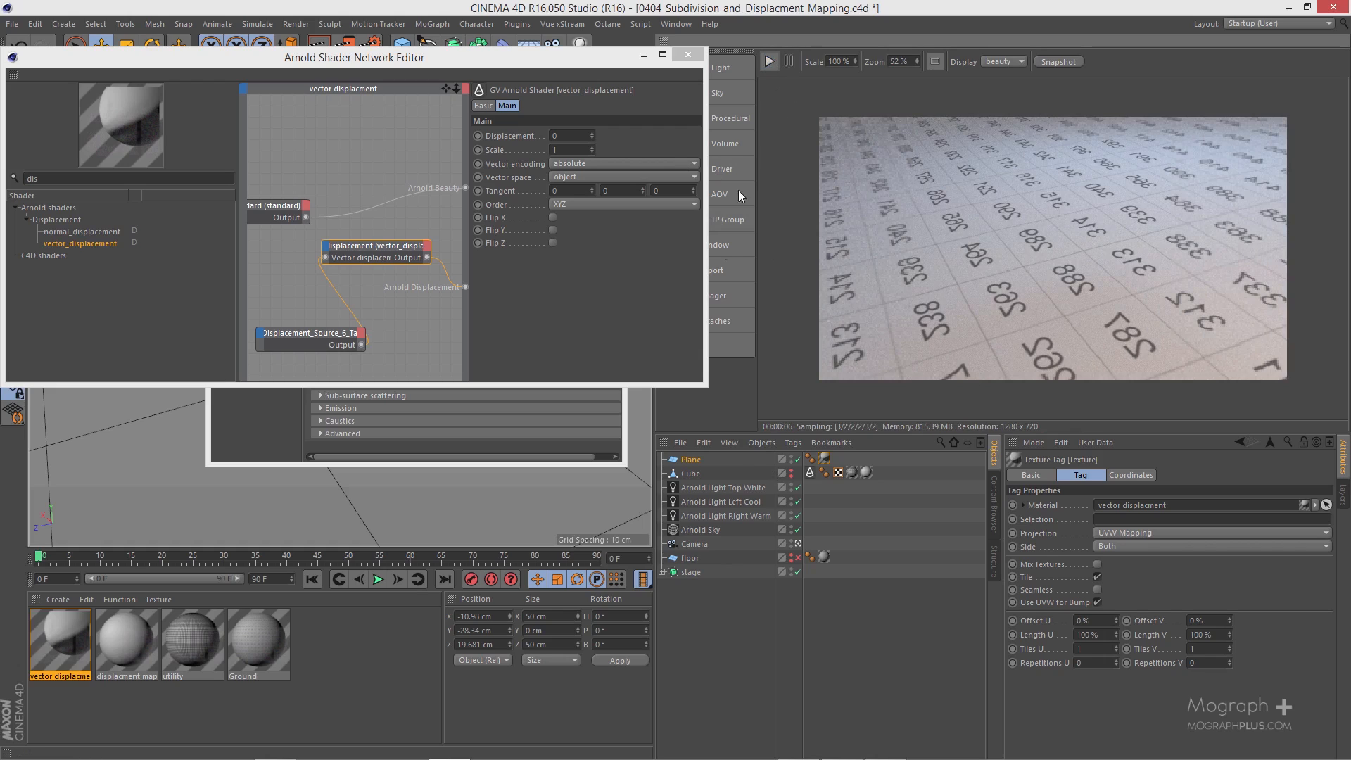
Step: Make the plane editable and add an Arnold Parameters tag to it
left_click(691, 460)
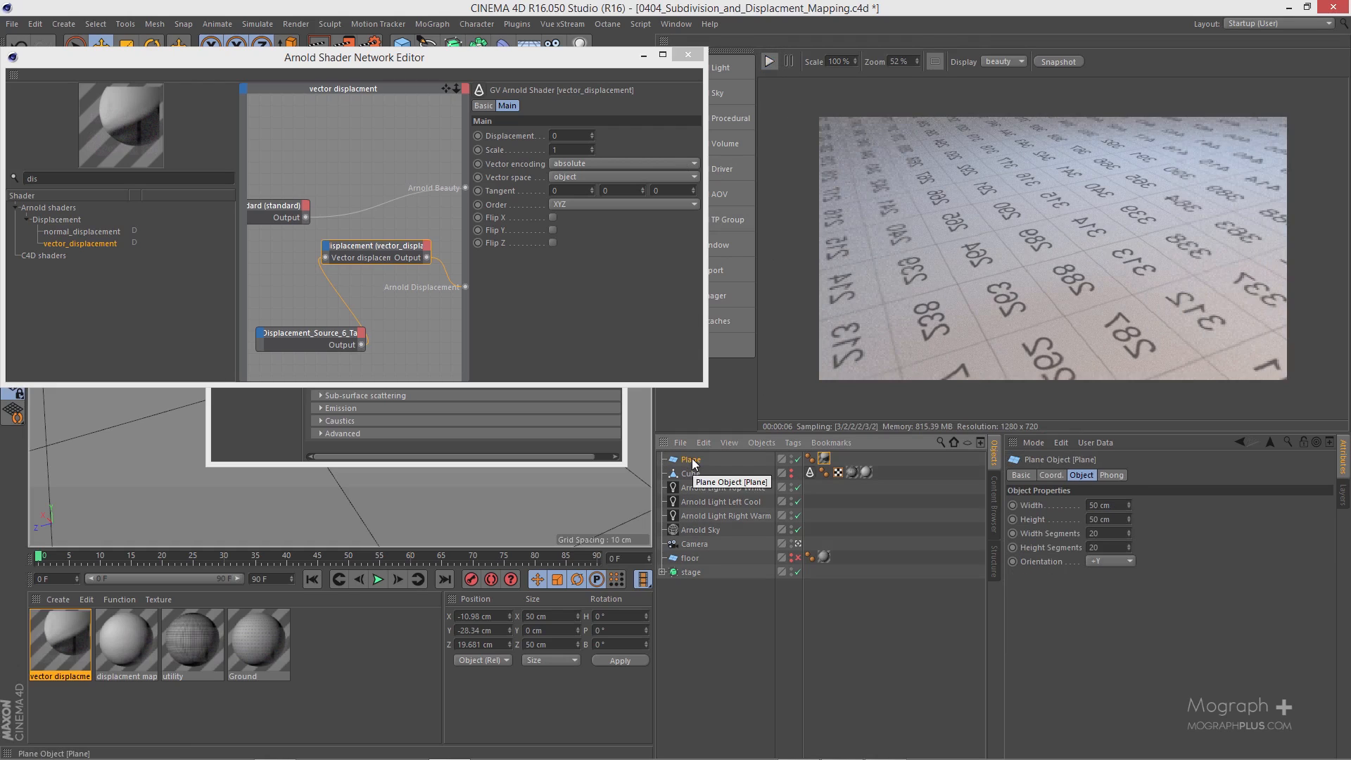
key("c")
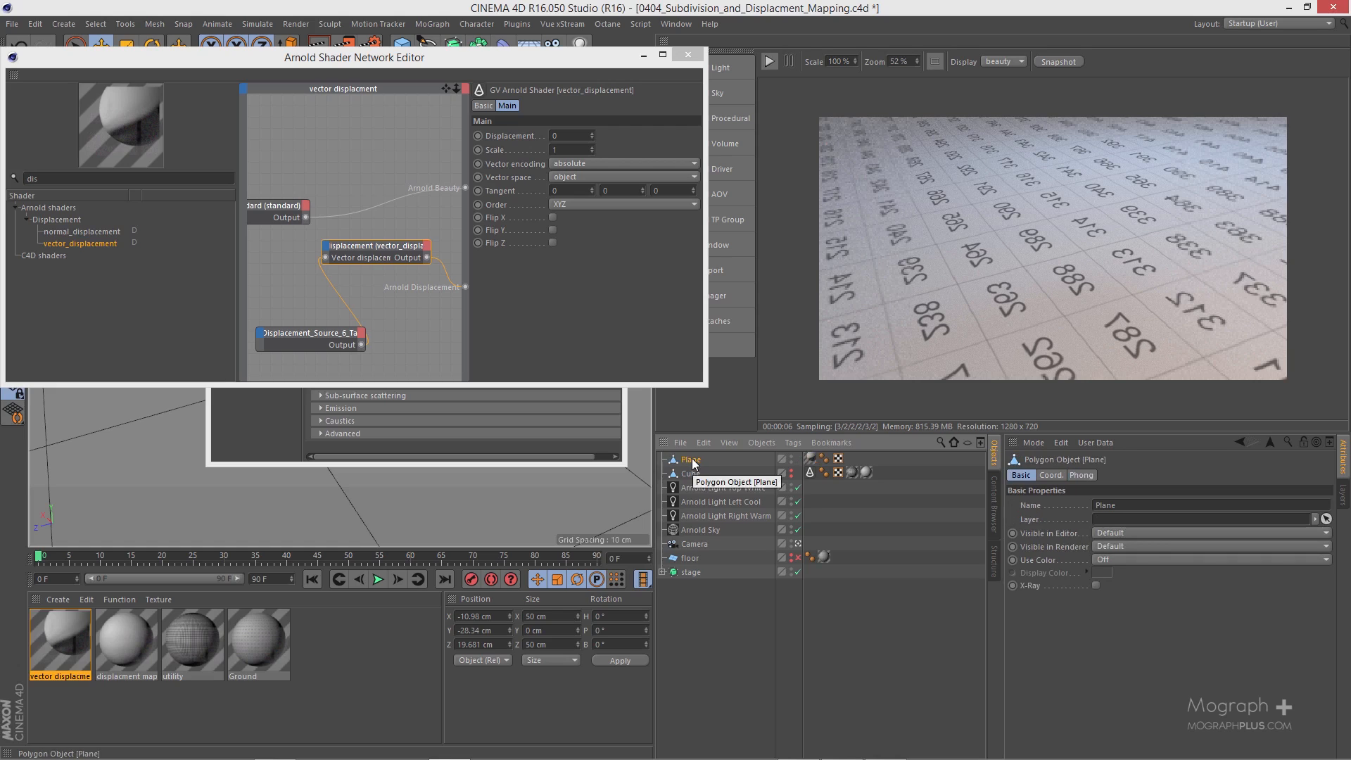
right_click(694, 464)
mouse_move(831, 269)
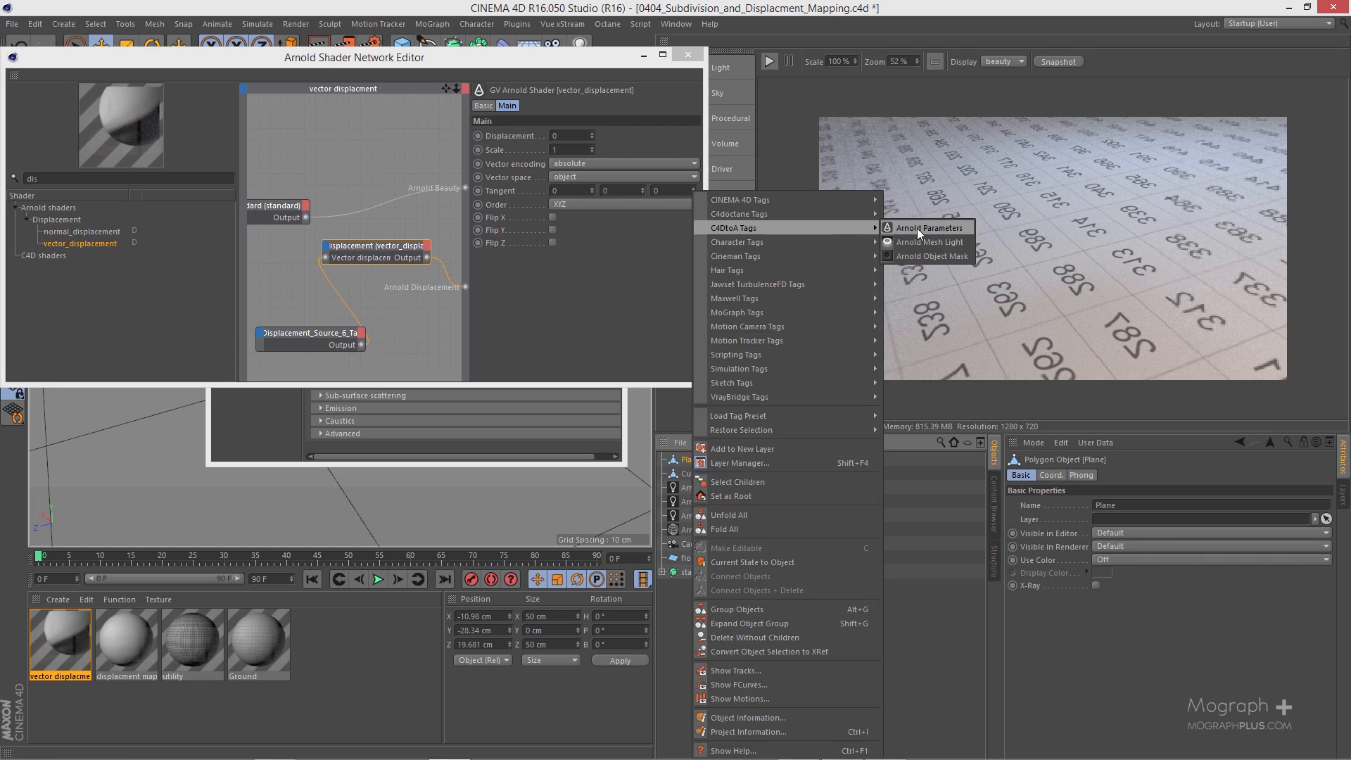
left_click(918, 230)
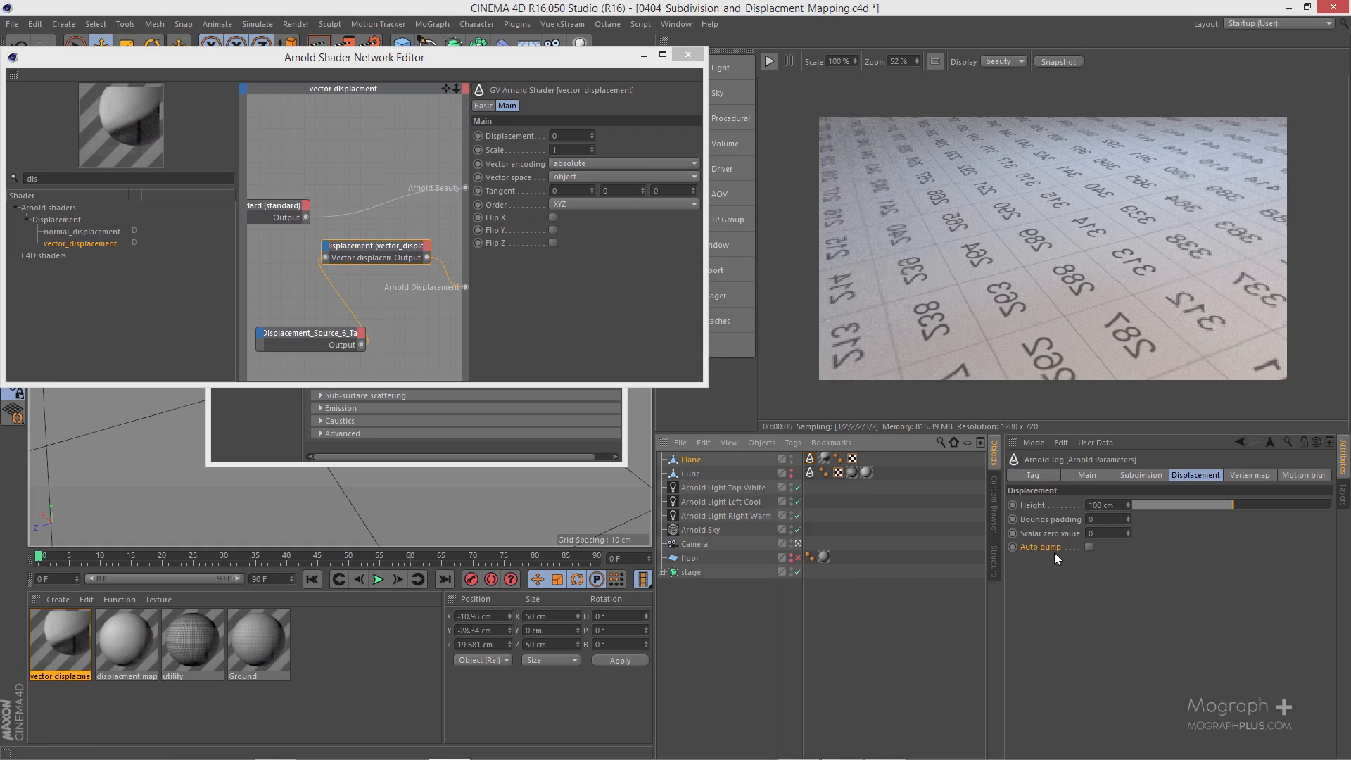
Step: Set the plane's Arnold subdivision type to catclark with 5 iterations and start the IPR render
left_click(1142, 476)
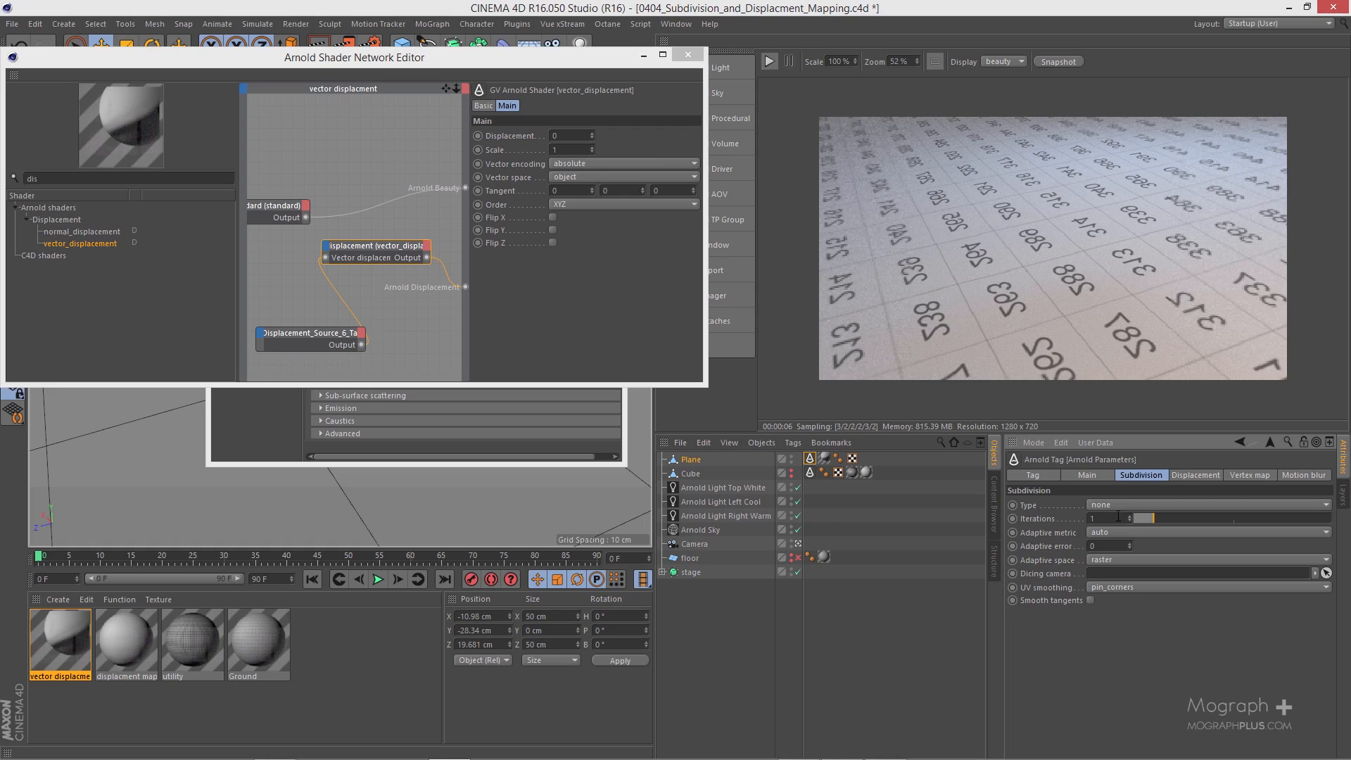
left_click(1124, 504)
left_click(1137, 537)
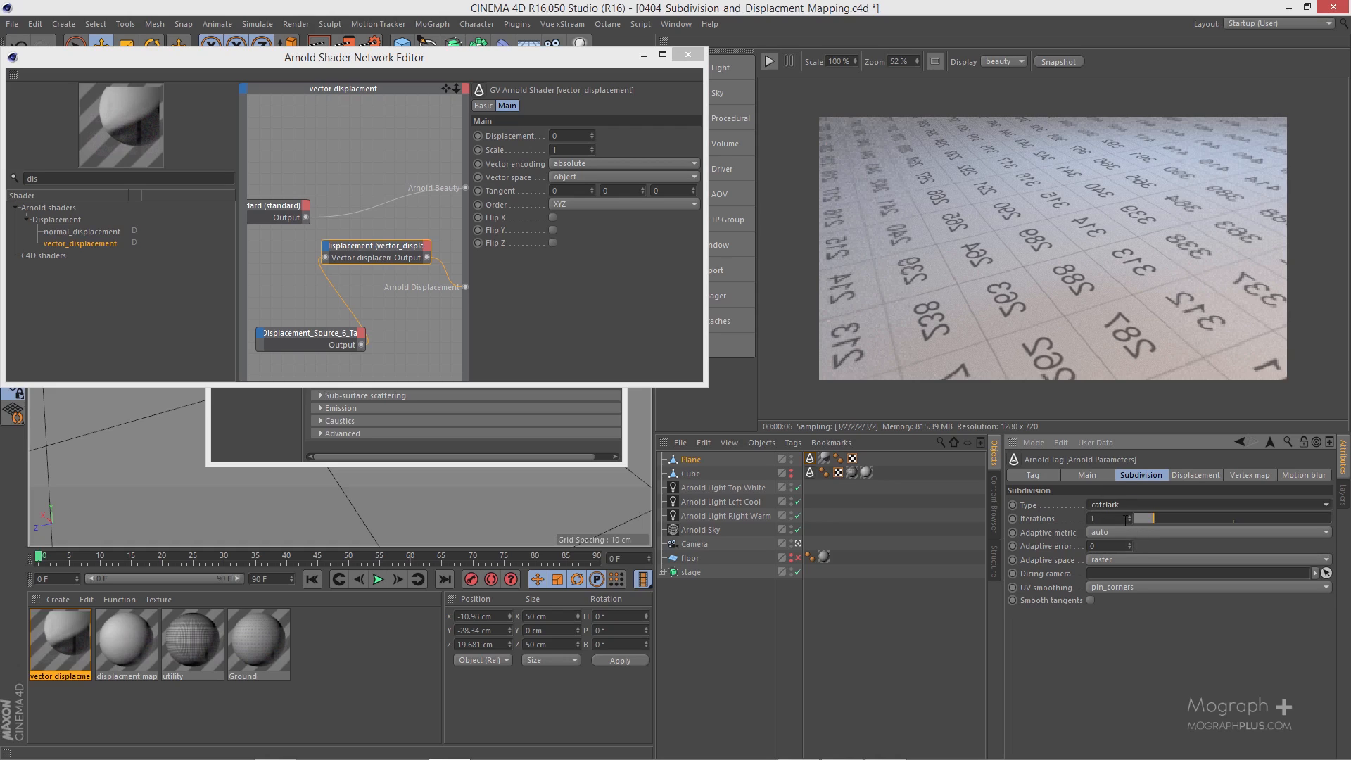
left_click(1123, 520)
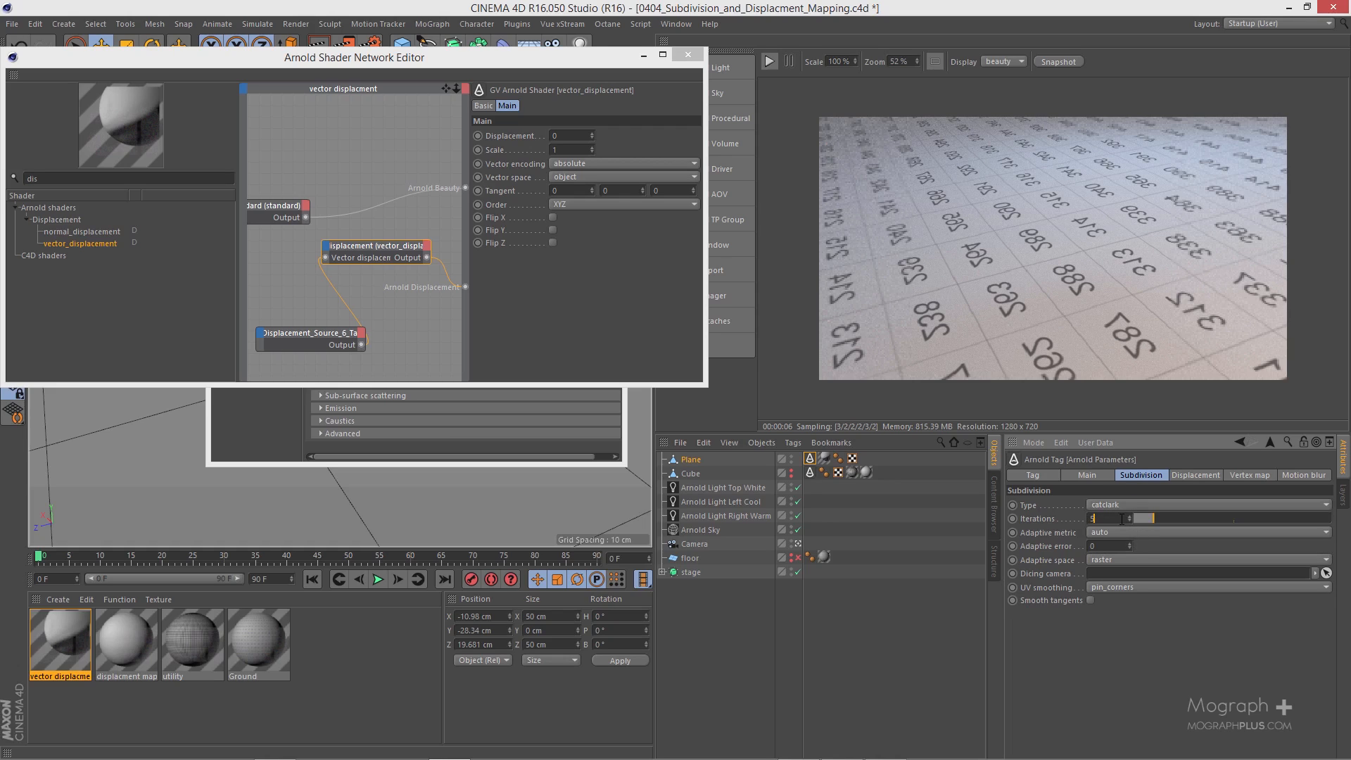
type("5")
key("Return")
left_click(767, 62)
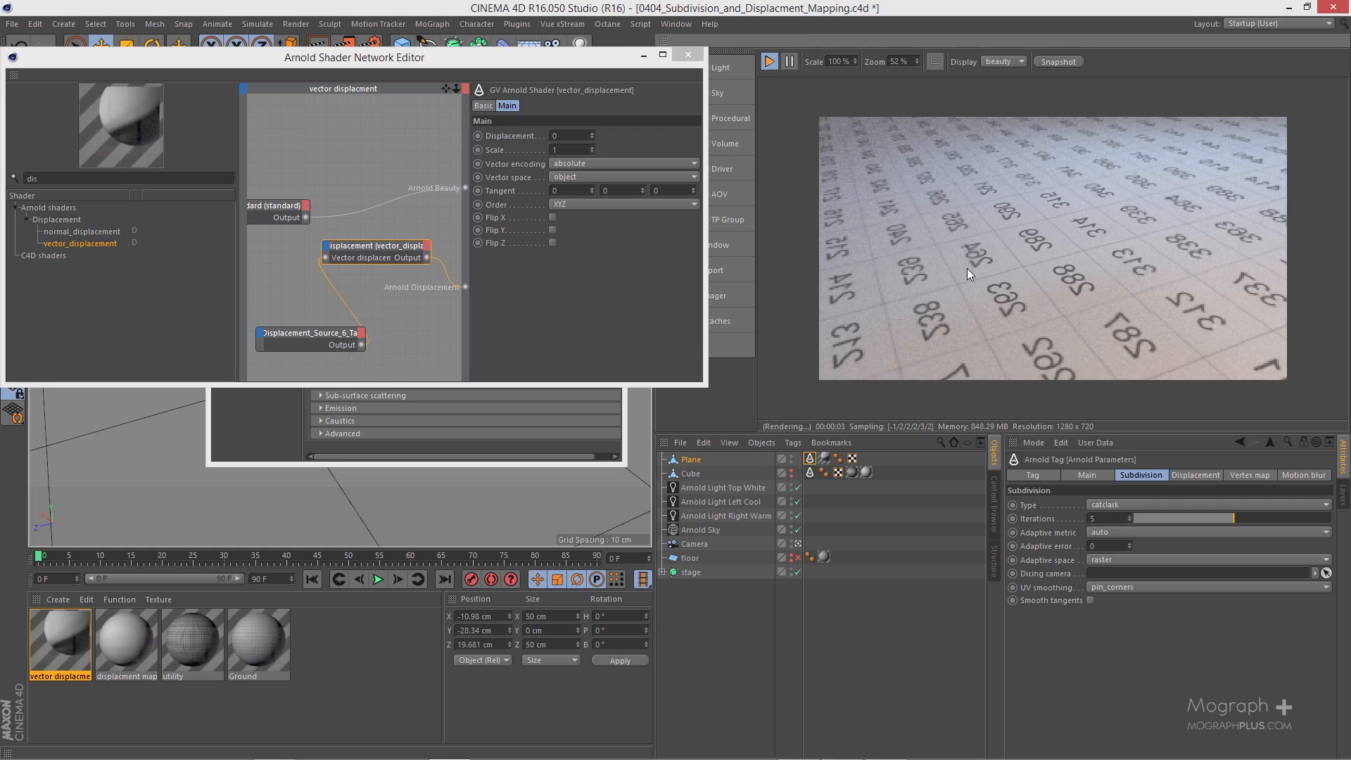
Step: Set the vector_displacement shader's vector encoding to signed, vector space to tangent and order to XZY, and enable Flip Z
left_click_drag(391, 228, 404, 260)
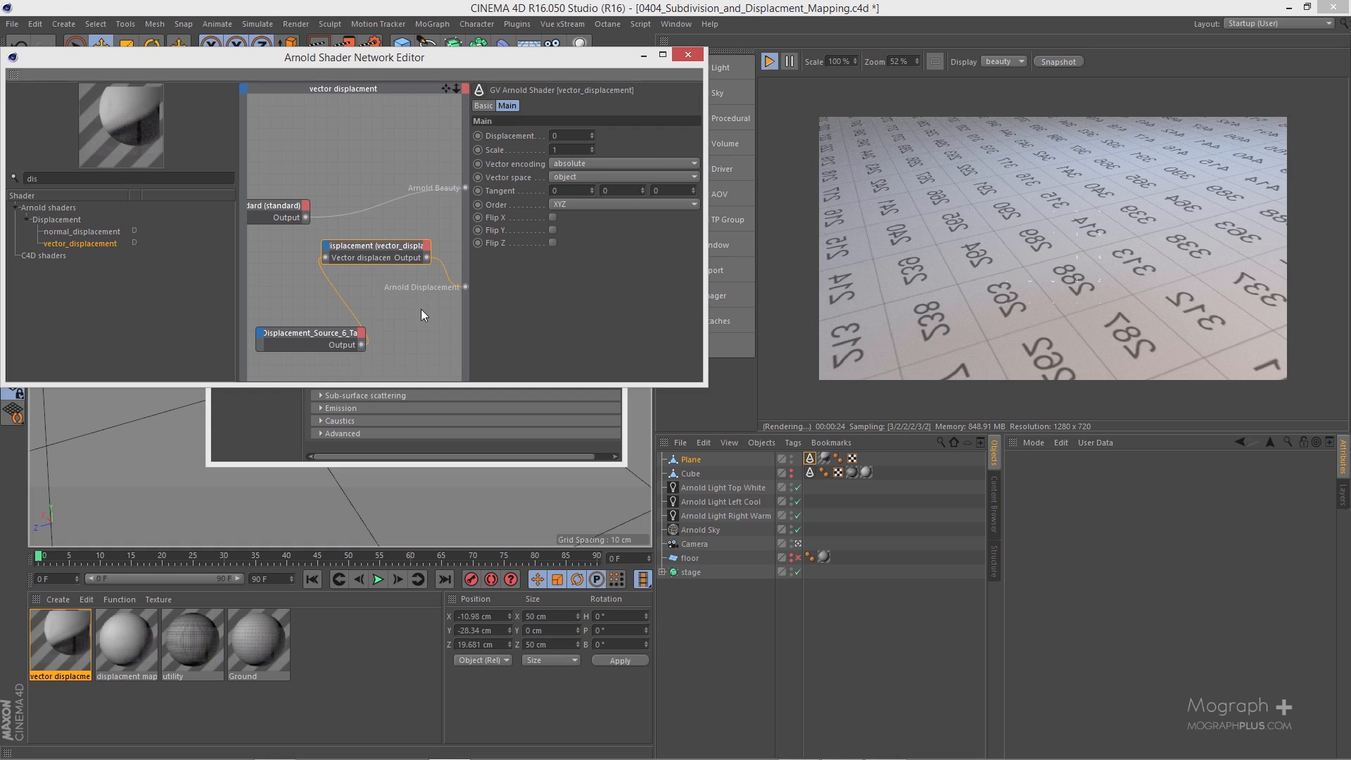
left_click(581, 166)
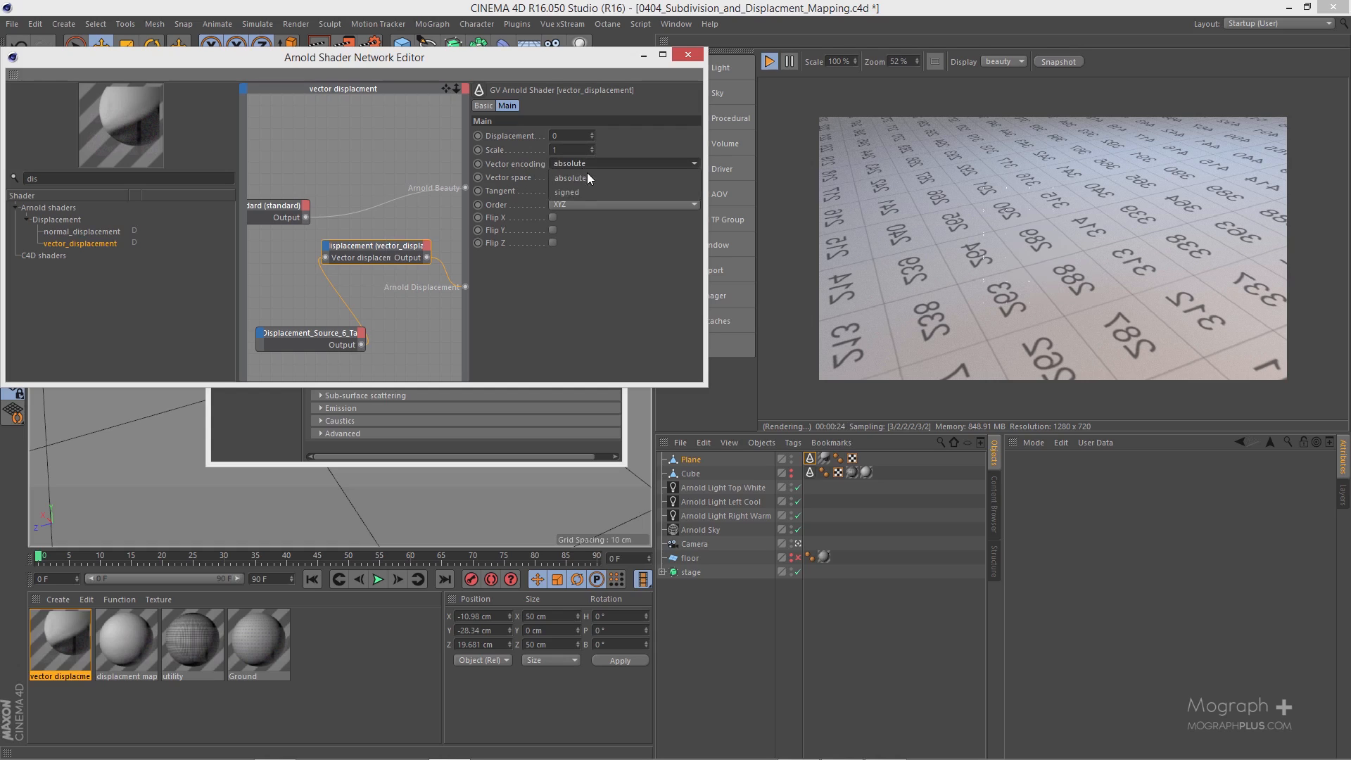
left_click(593, 193)
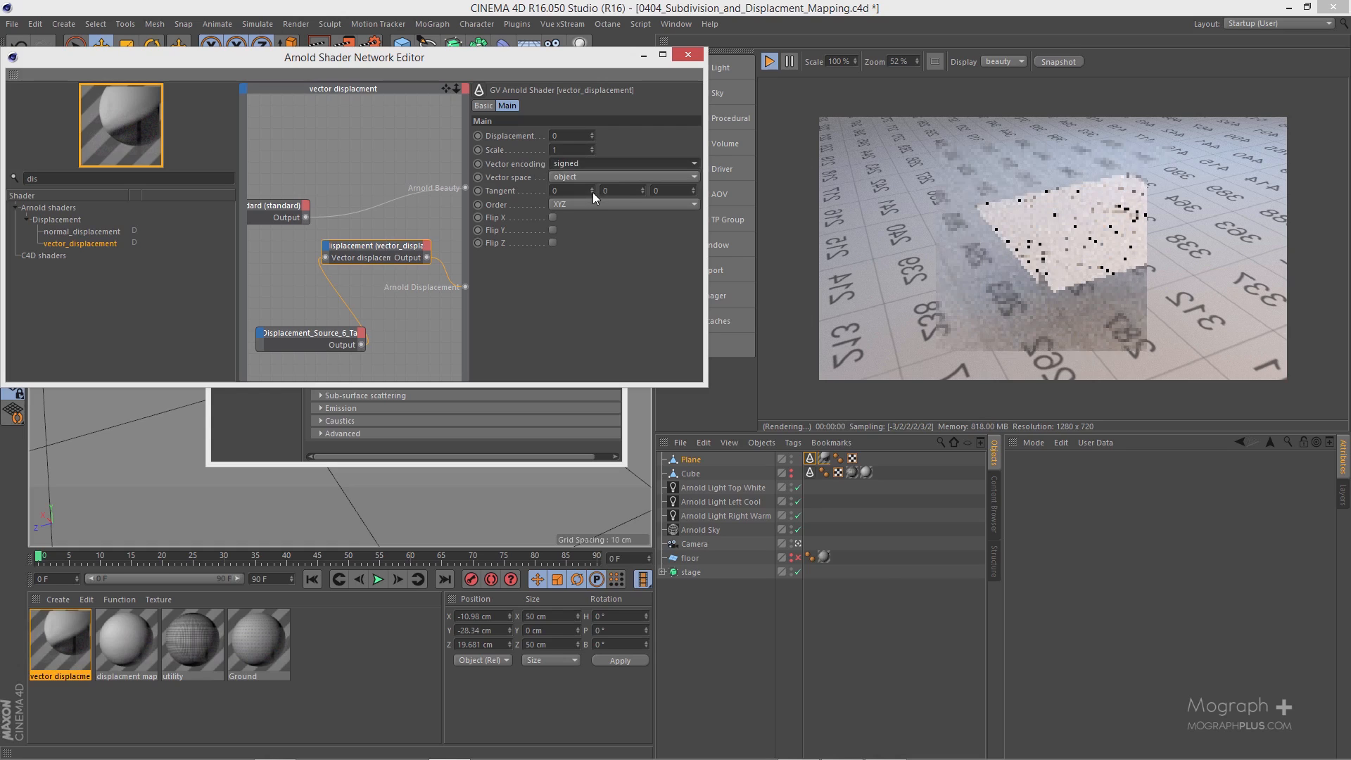
left_click(597, 177)
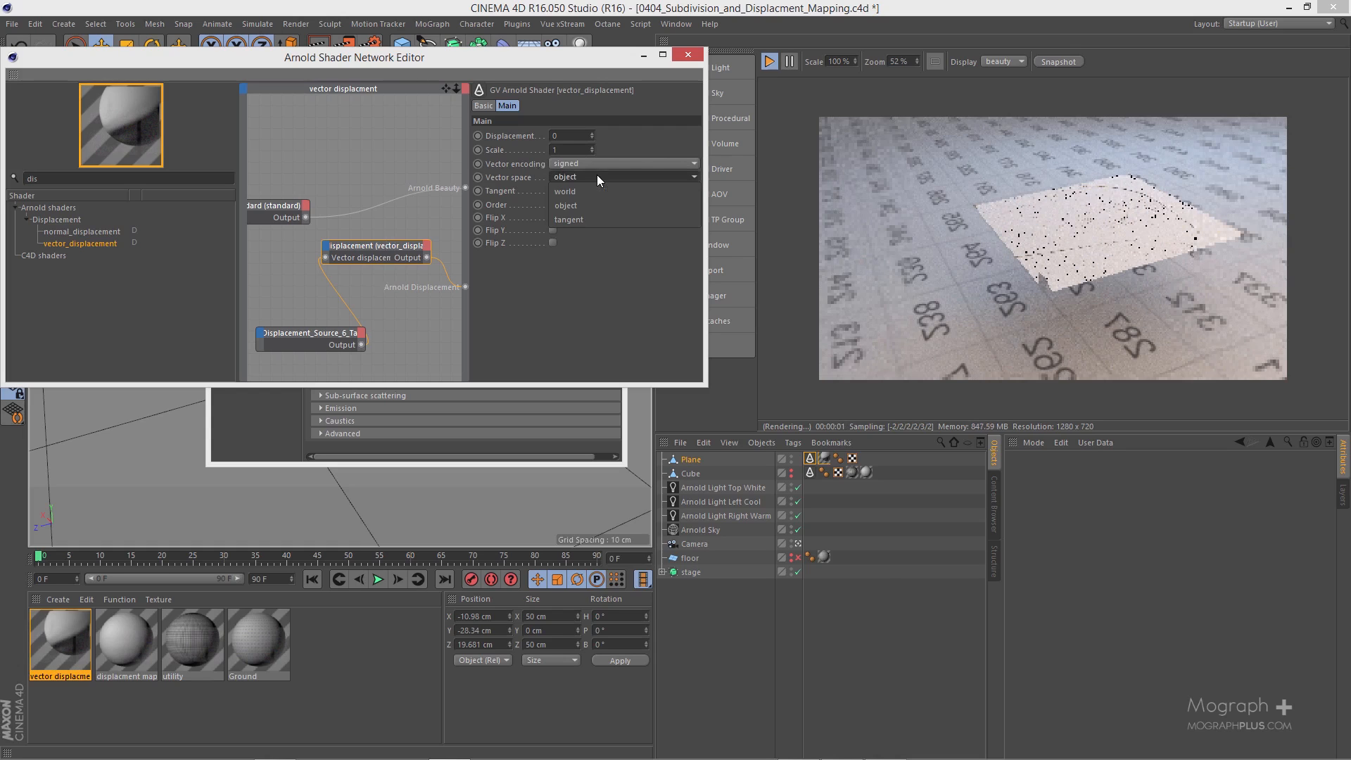
left_click(599, 219)
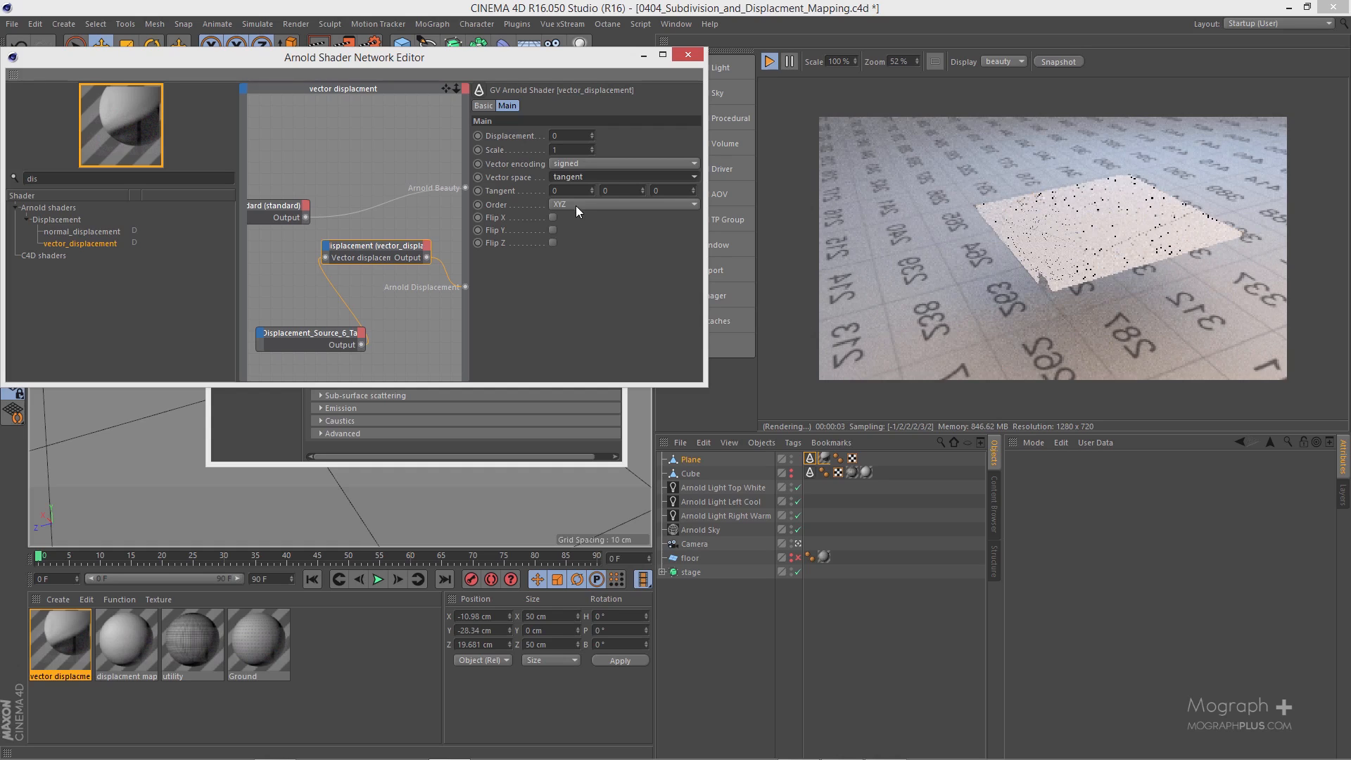
left_click(575, 204)
left_click(582, 231)
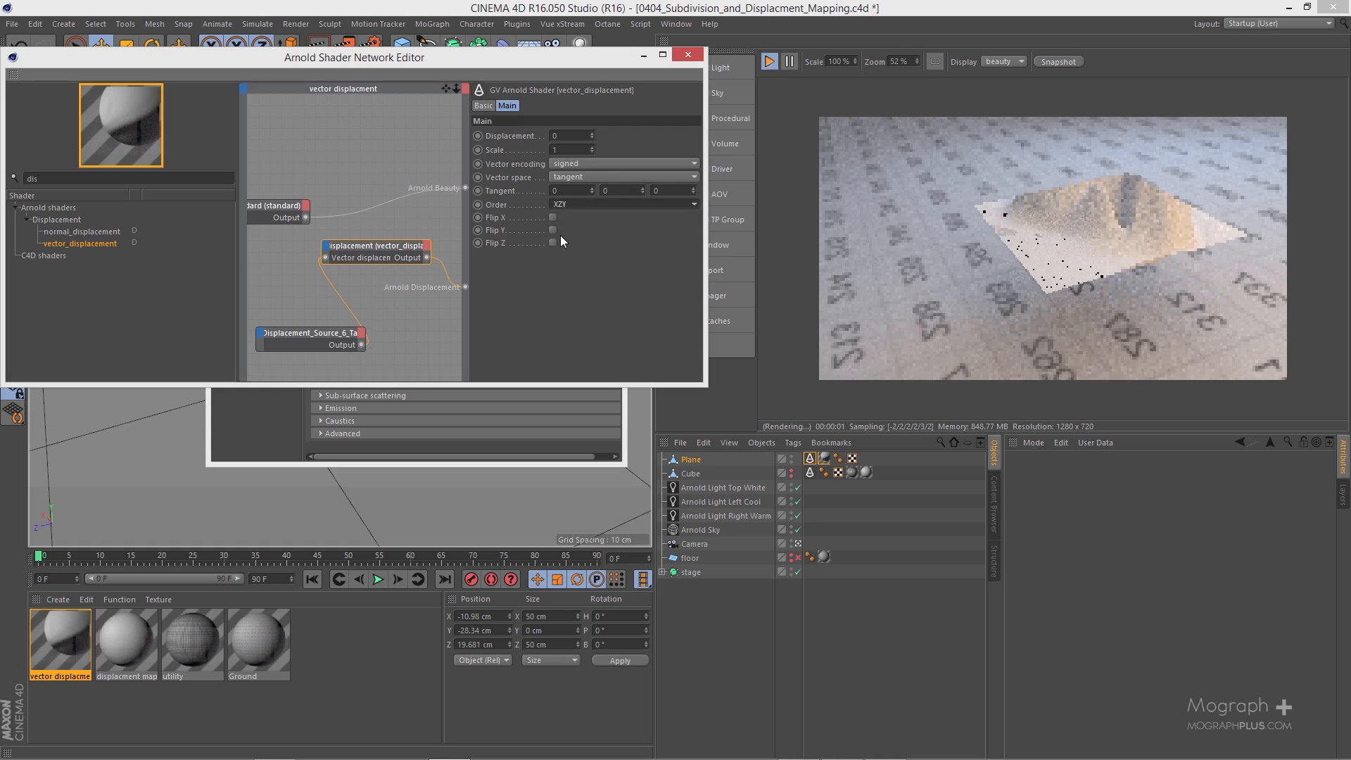
left_click(555, 242)
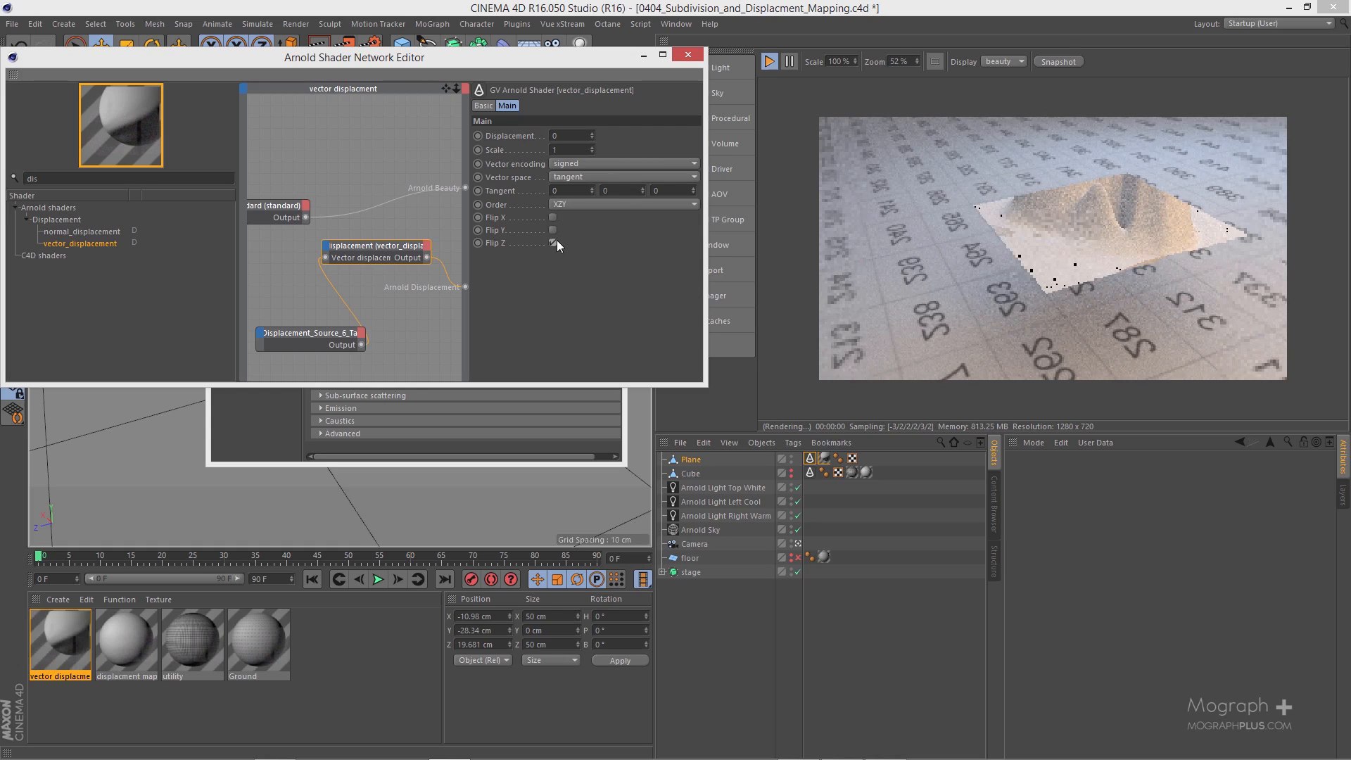
Step: Set the vector_displacement shader's scale to 0.1
left_click(558, 148)
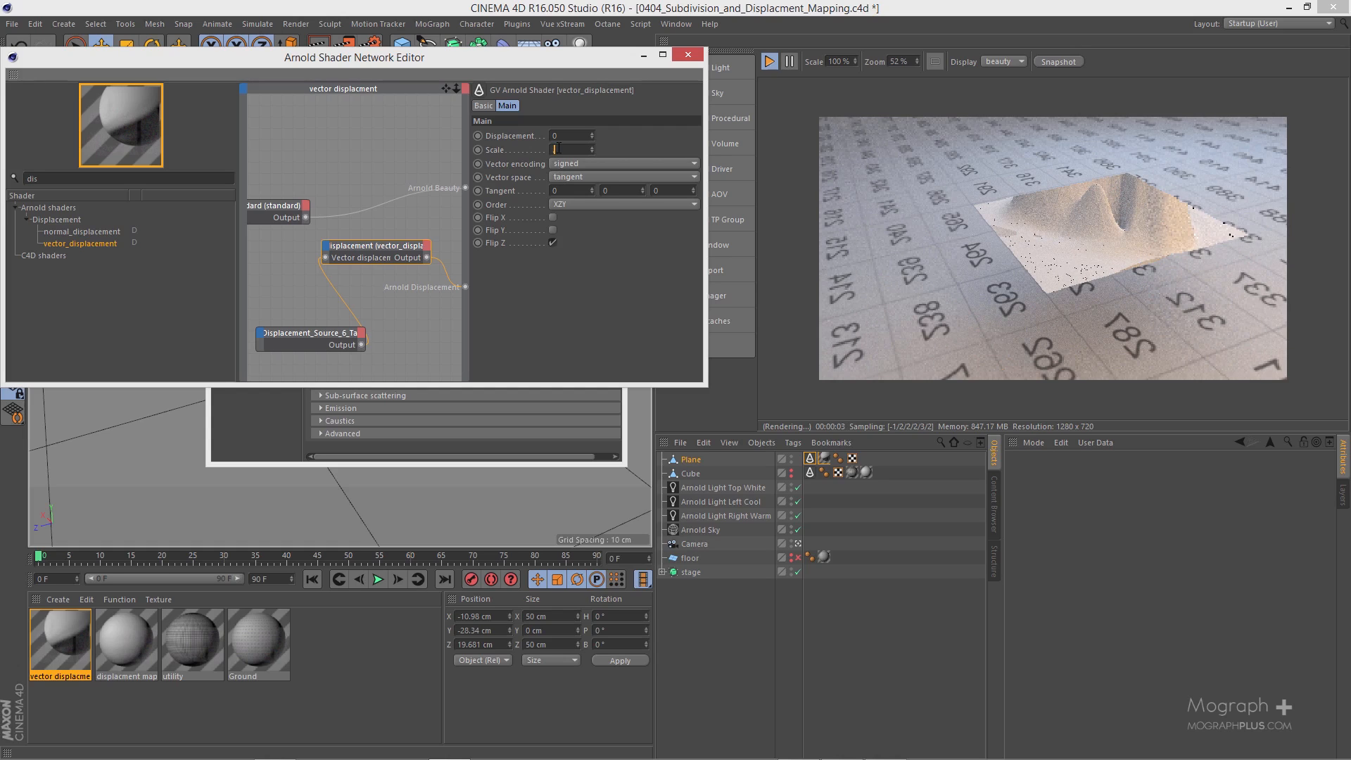
type("0.1")
key("Return")
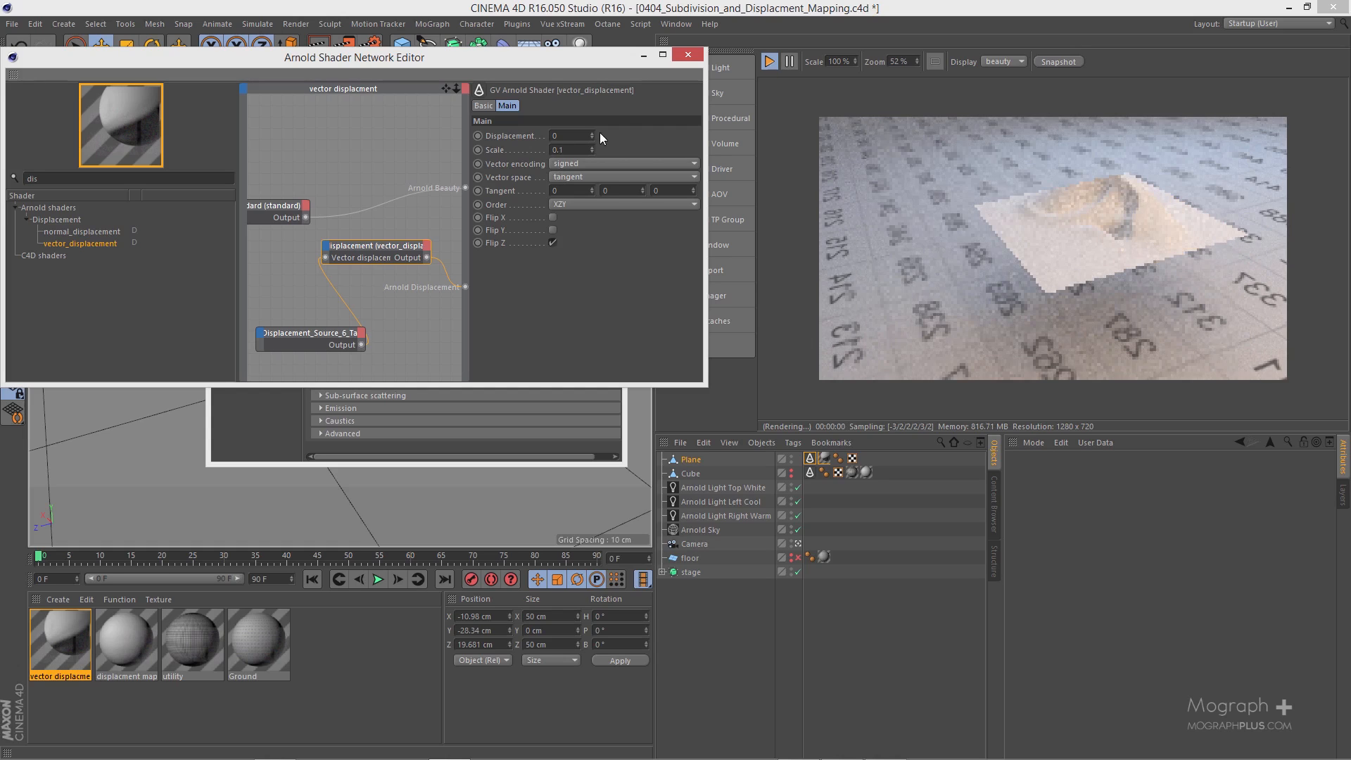
Step: Set the displacement bounds padding to 1 in the plane's Arnold Parameters tag
left_click_drag(631, 57, 588, 62)
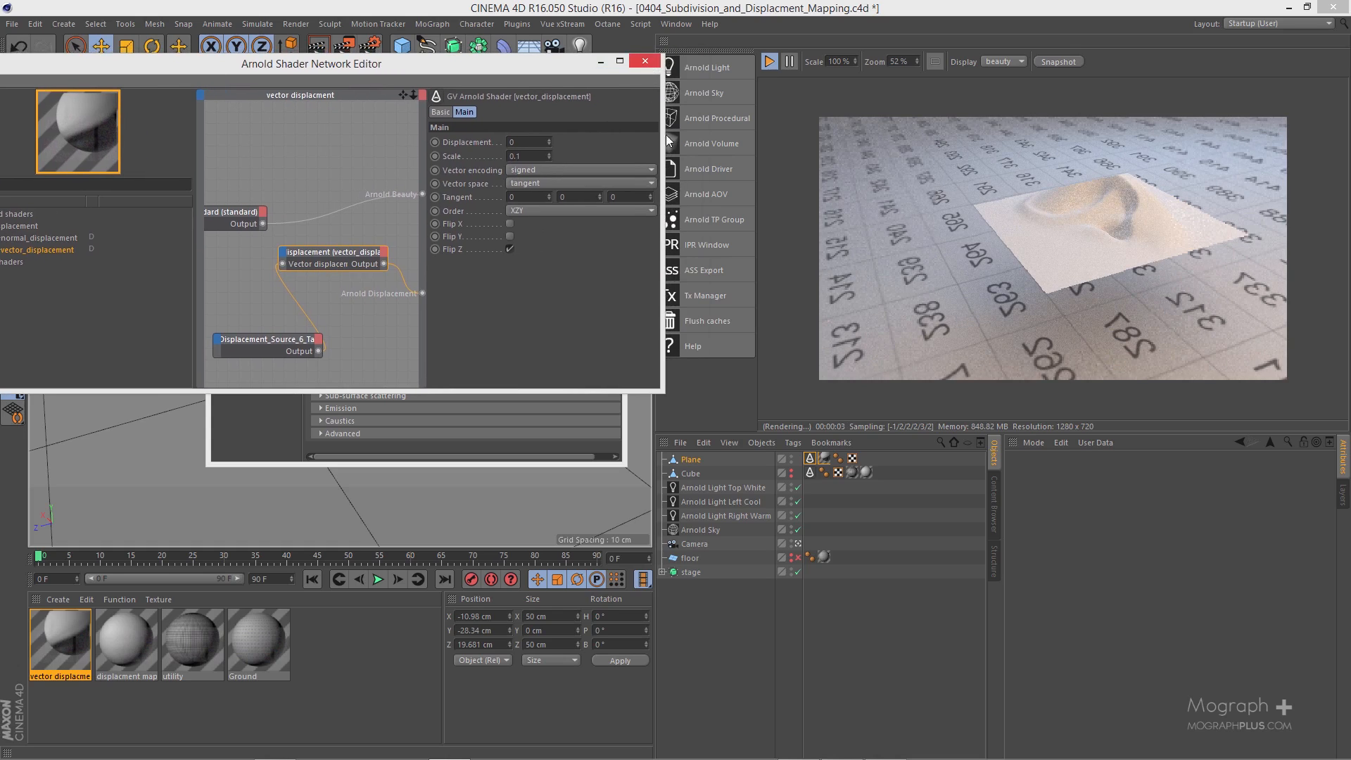
left_click(810, 459)
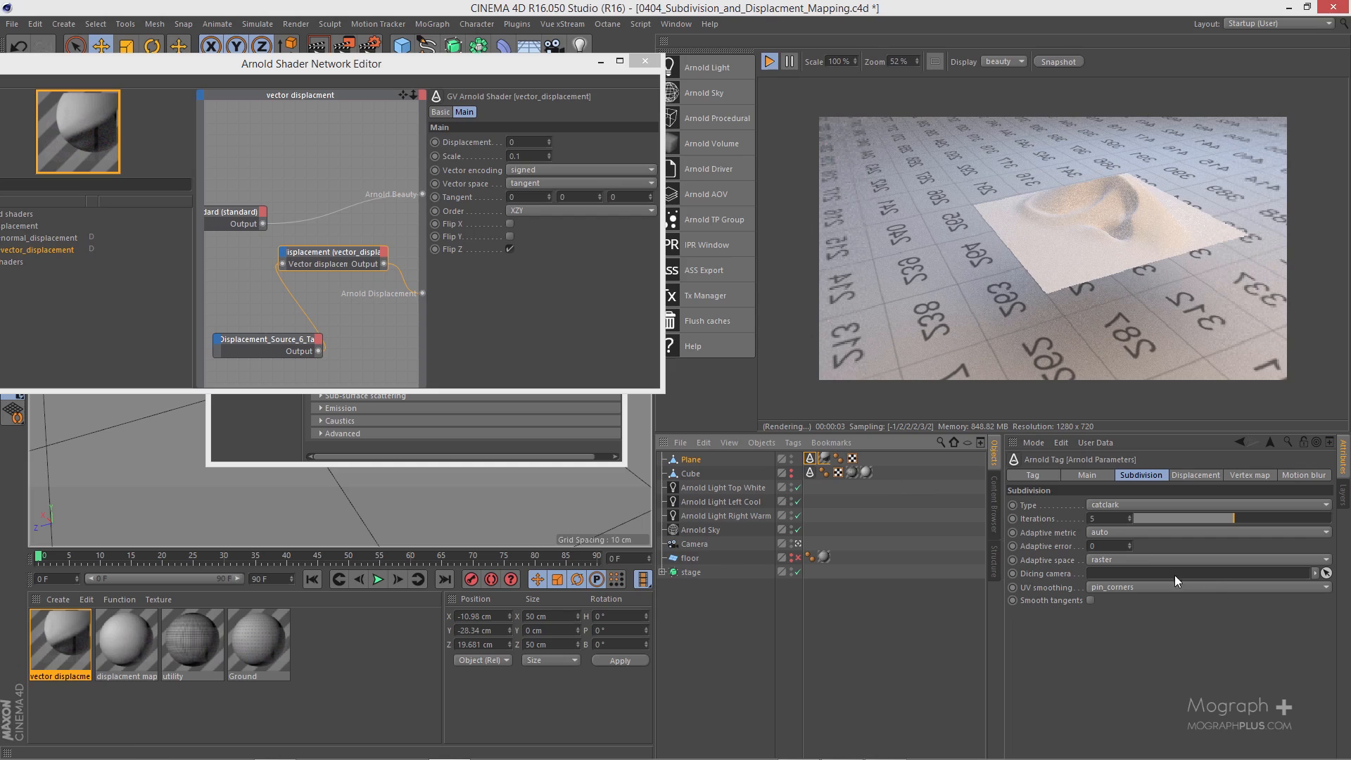
left_click(1186, 476)
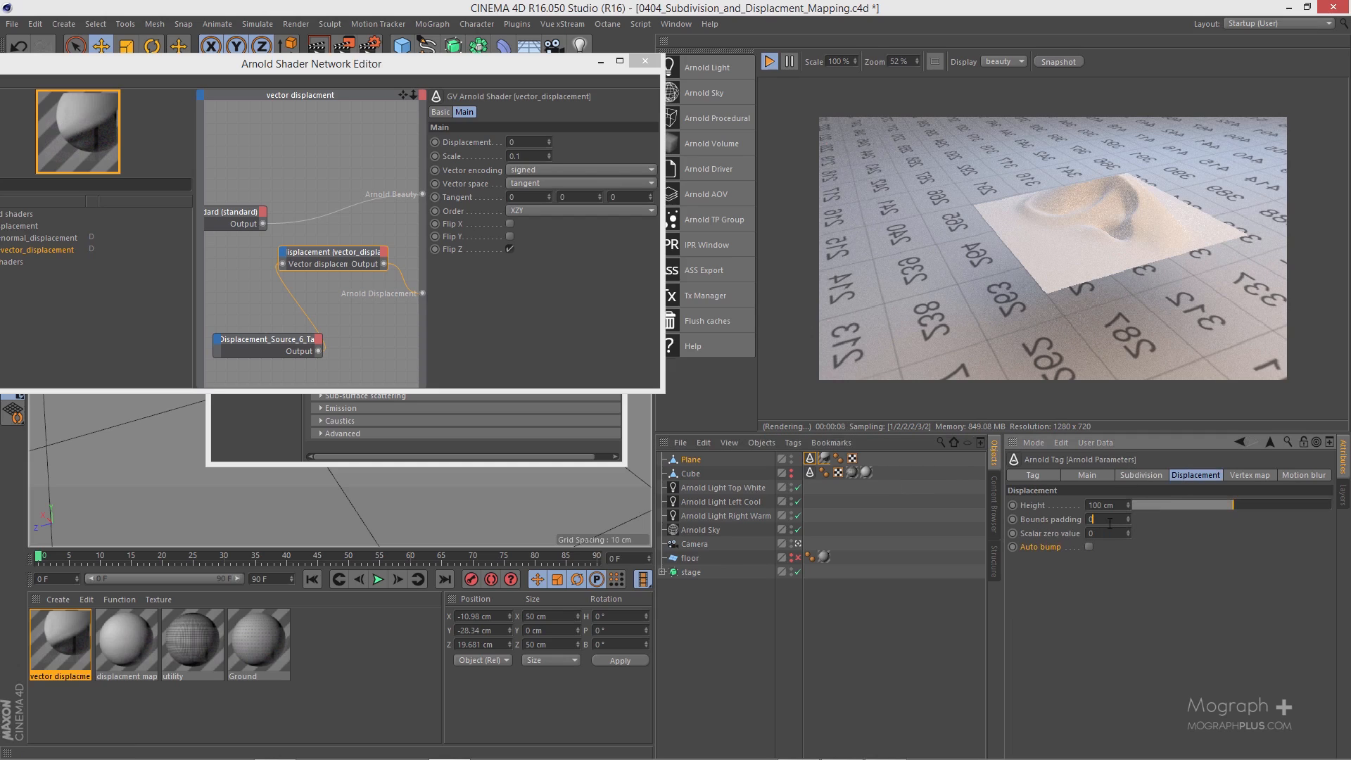
key("Return")
left_click(591, 68)
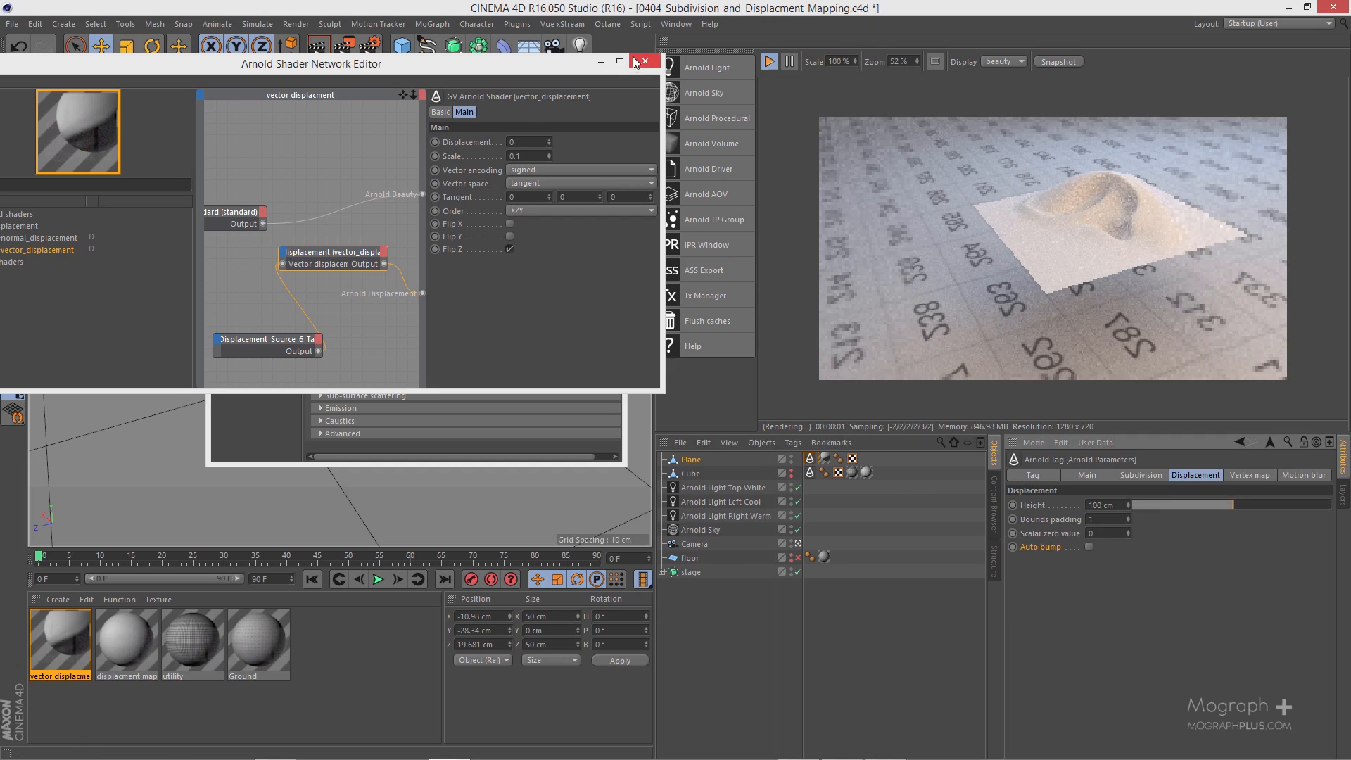
Step: Inspect the displaced plane from several viewing angles in the IPR render and close the Material Editor
left_click(247, 434)
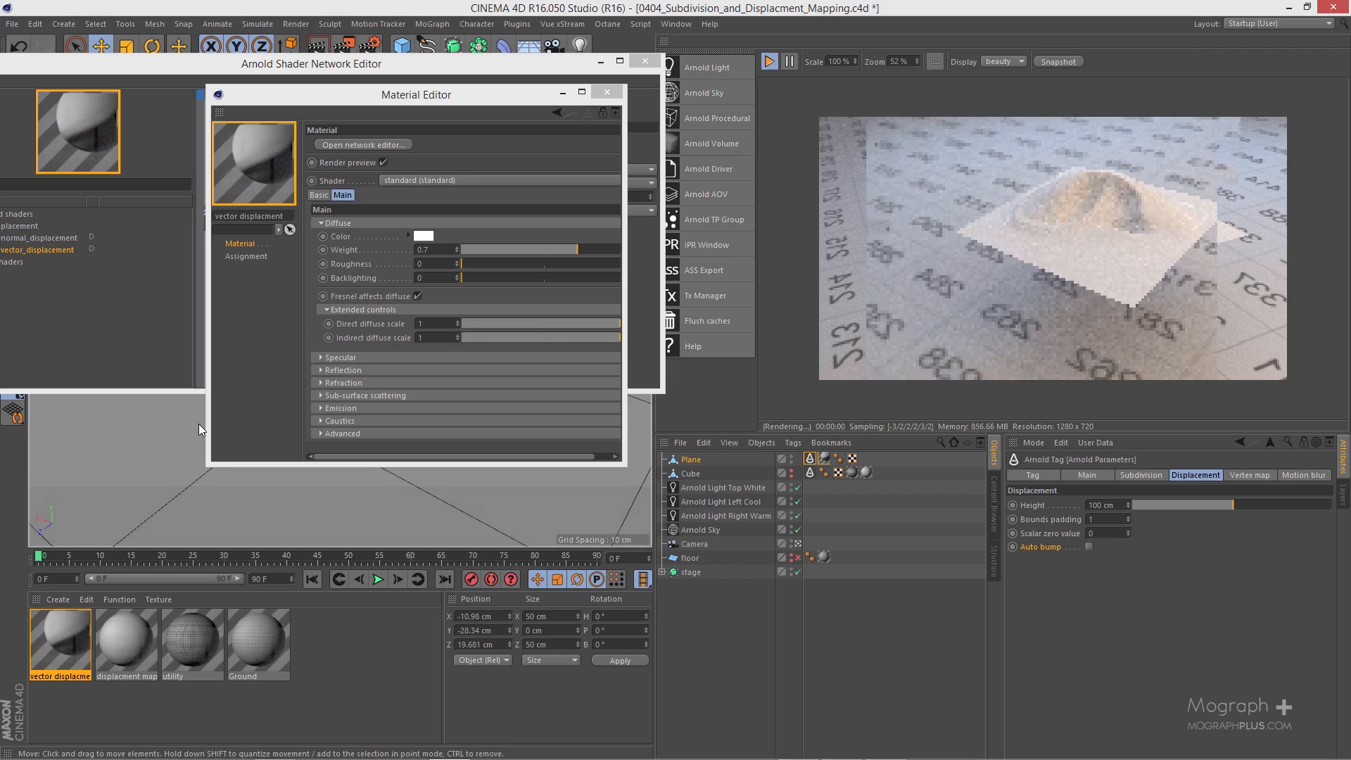
right_click_drag(199, 423, 211, 412, "alt")
middle_click_drag(212, 413, 214, 411, "alt")
left_click(214, 411)
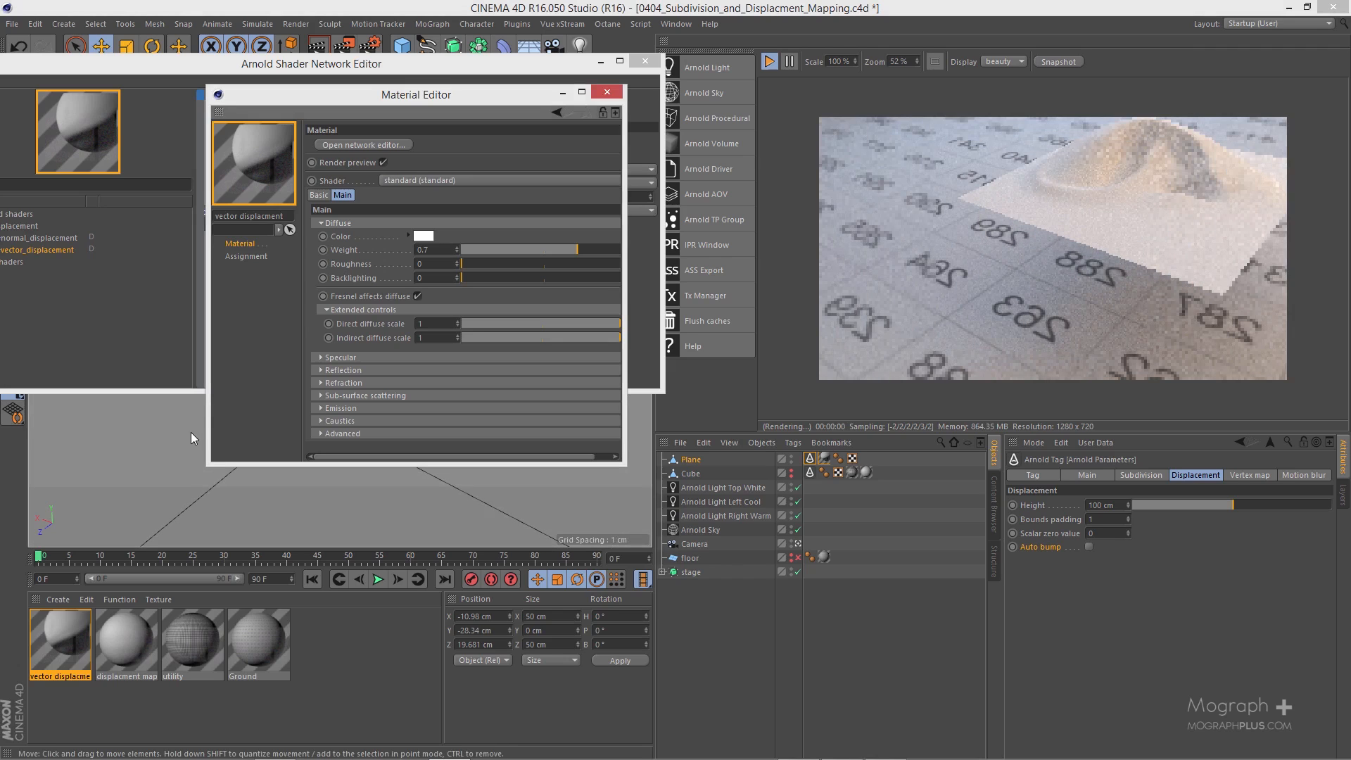
right_click_drag(192, 432, 147, 428, "alt")
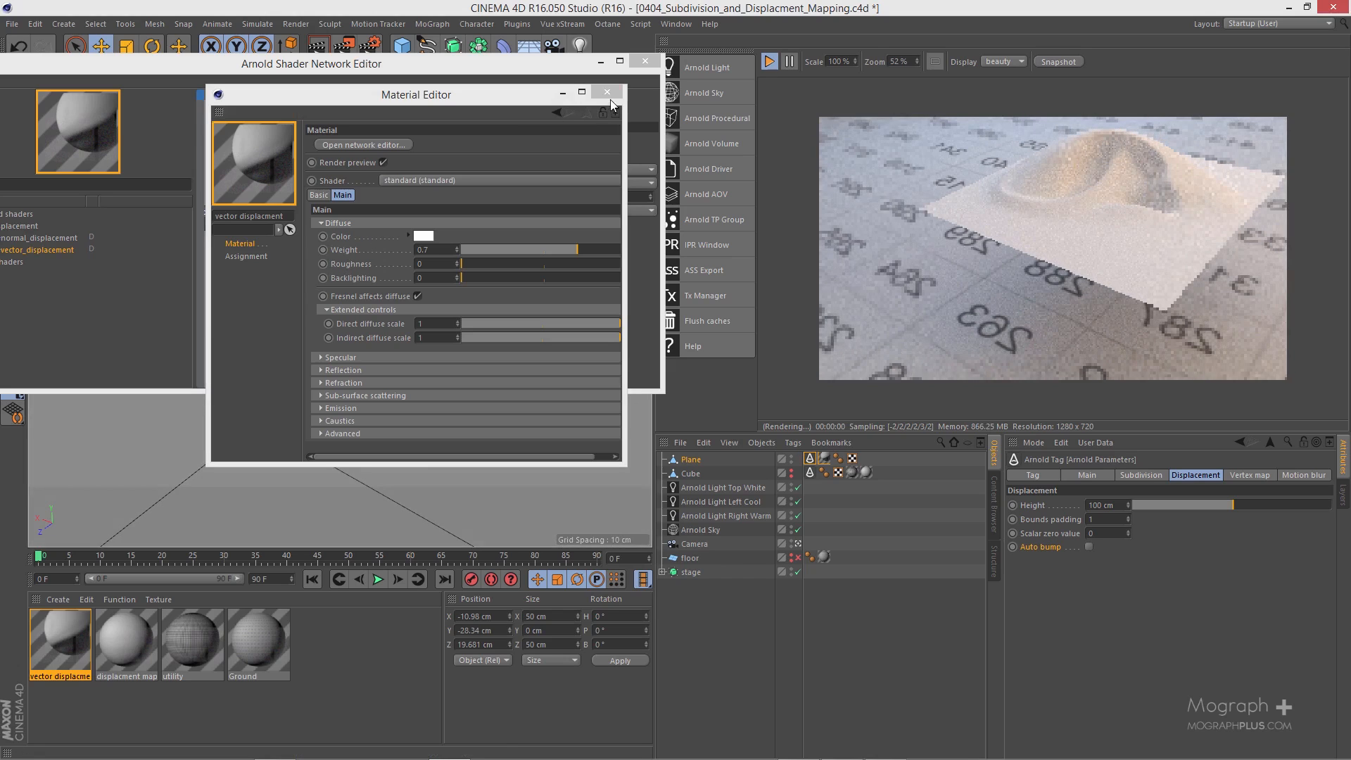
left_click(606, 93)
Step: Try a scale of 0.3 on the vector_displacement shader, then set it back to 0.1
left_click(330, 255)
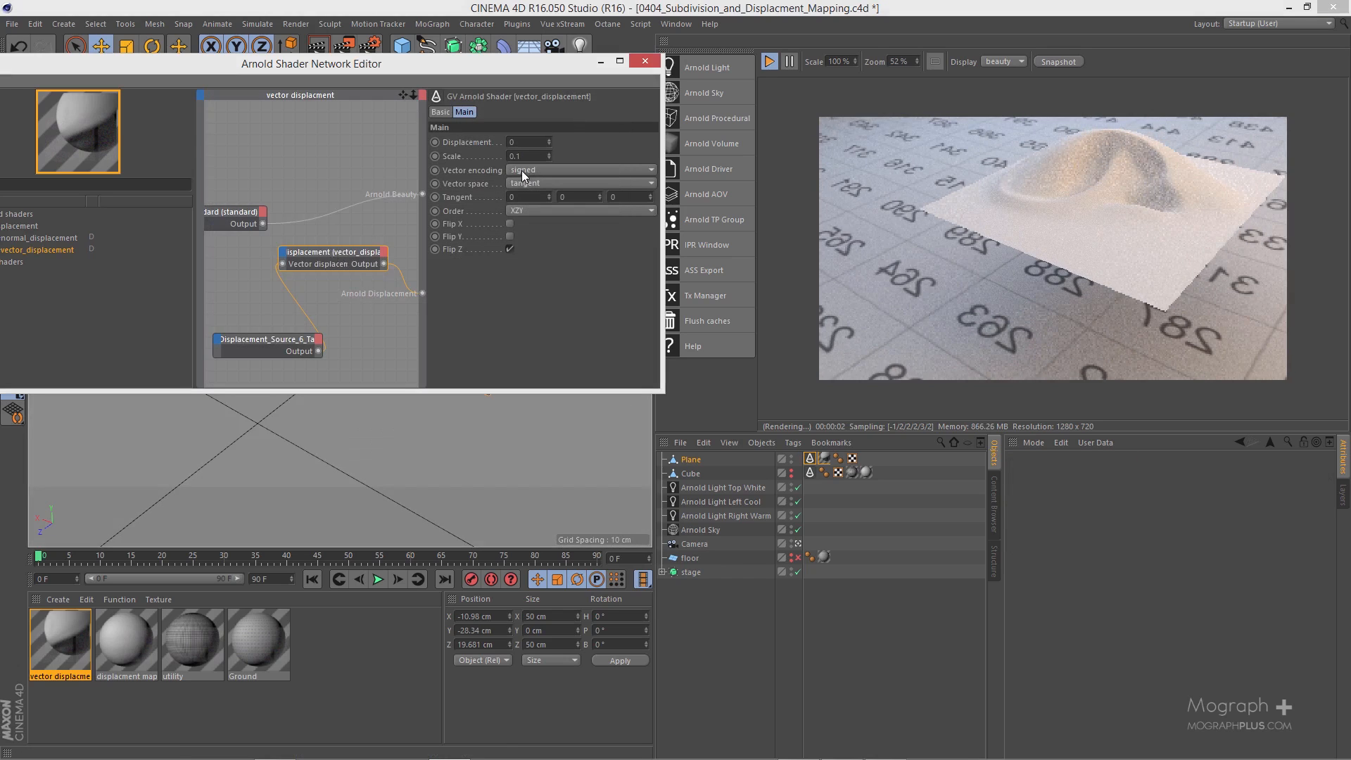
mouse_move(337, 445)
left_mouse_down("alt")
mouse_move(364, 438)
mouse_move(335, 437)
left_mouse_up("alt")
left_click(472, 150)
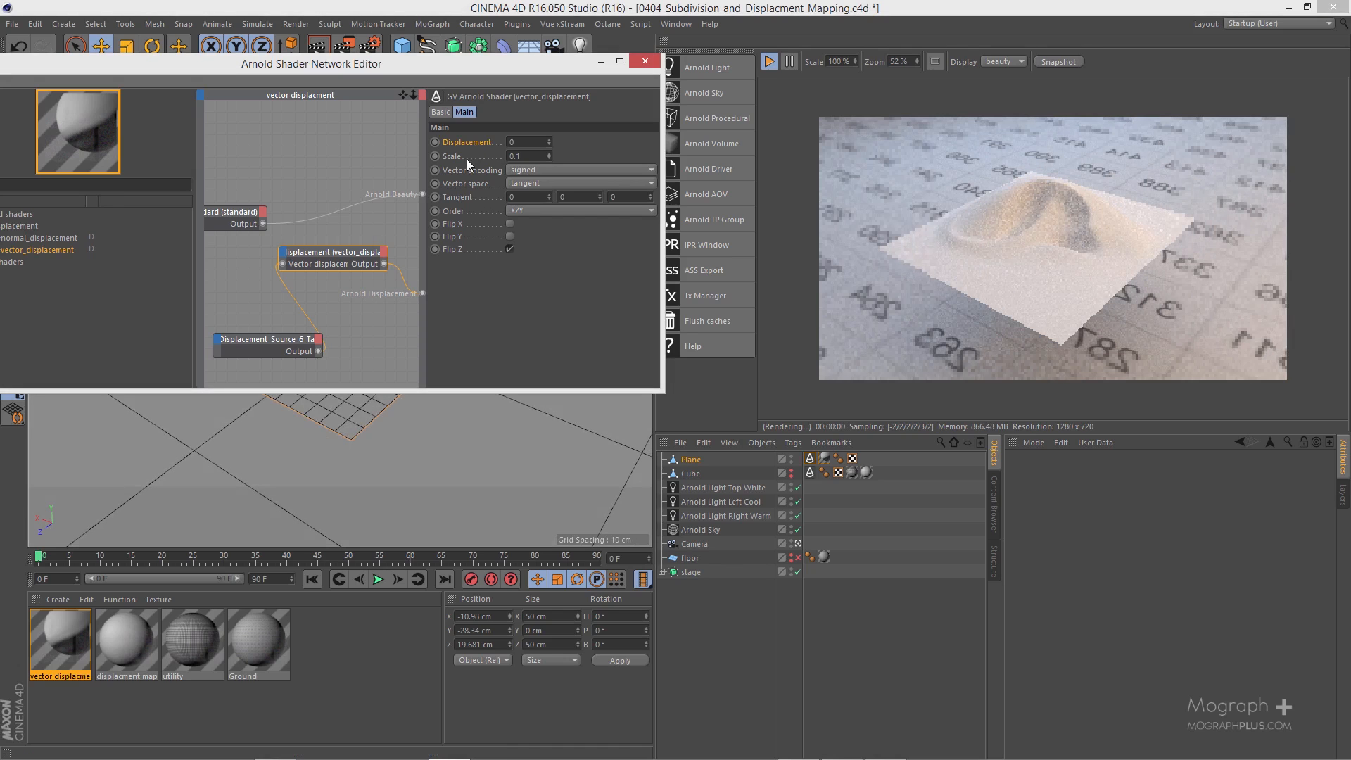
double_click(518, 156)
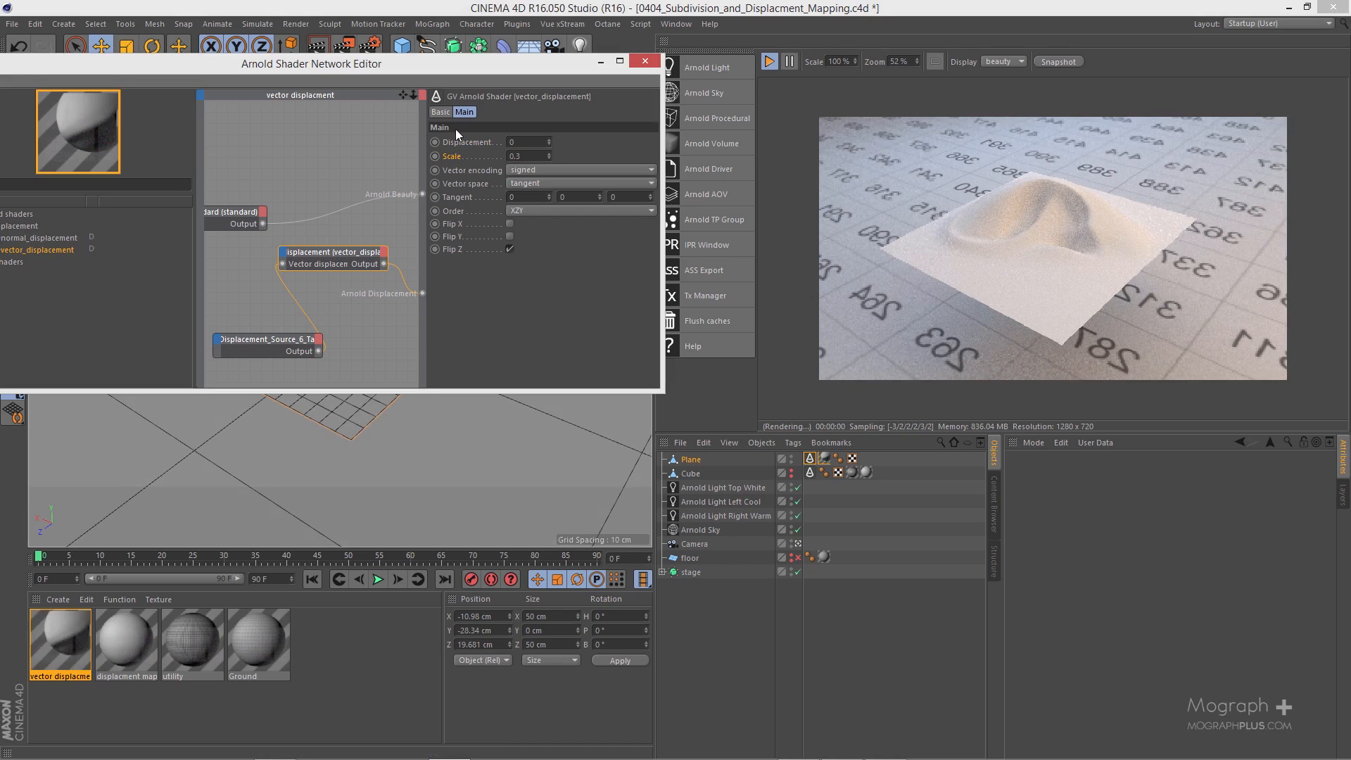
left_click_drag(262, 445, 391, 428, "alt")
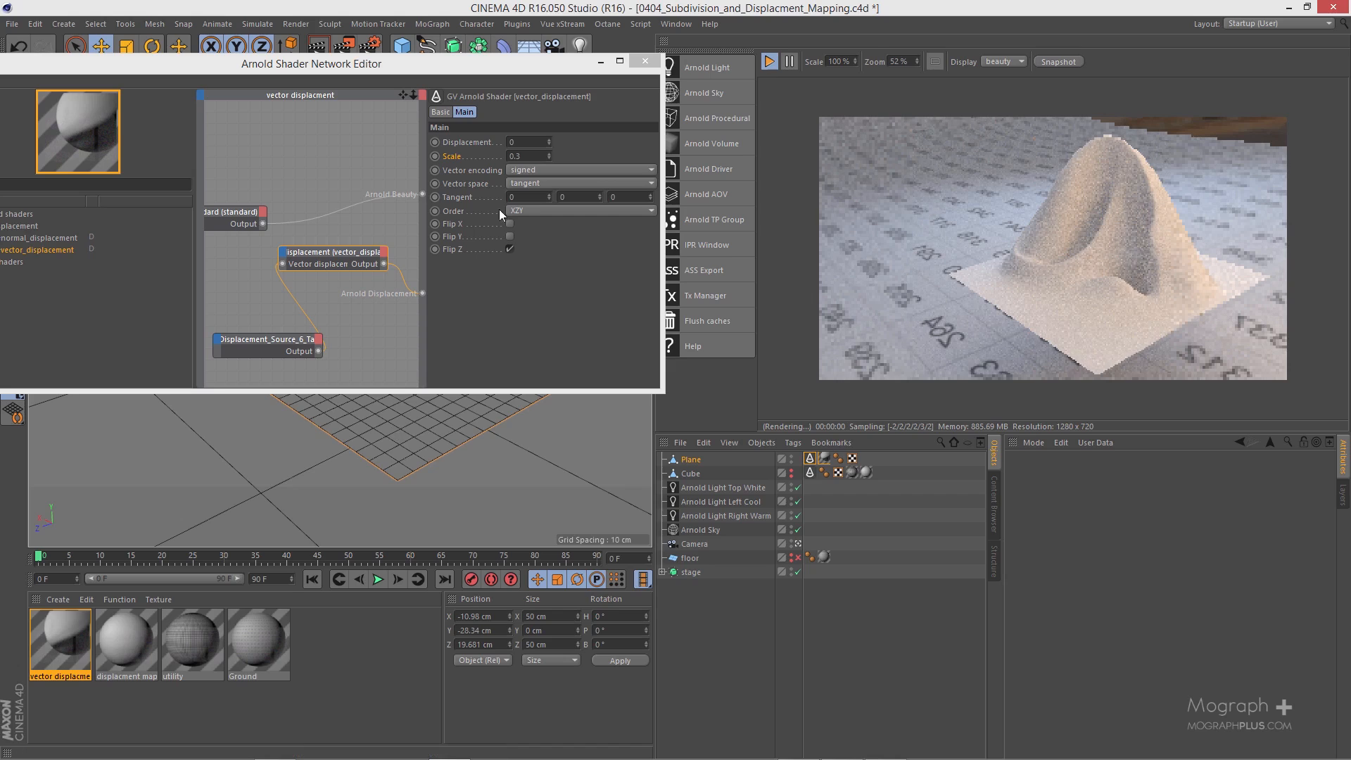
double_click(531, 155)
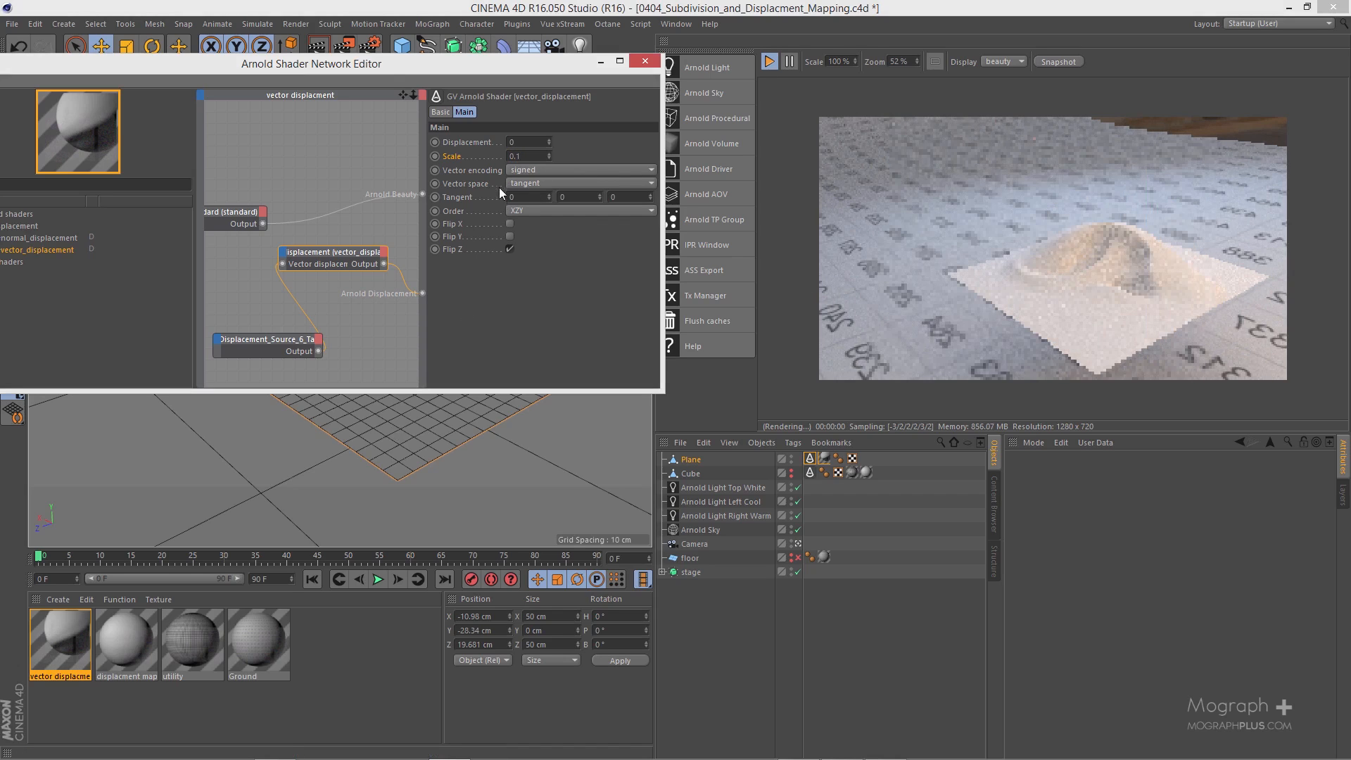
Step: Try absolute vector encoding on the vector_displacement shader with a scale of 0.3
left_click(530, 171)
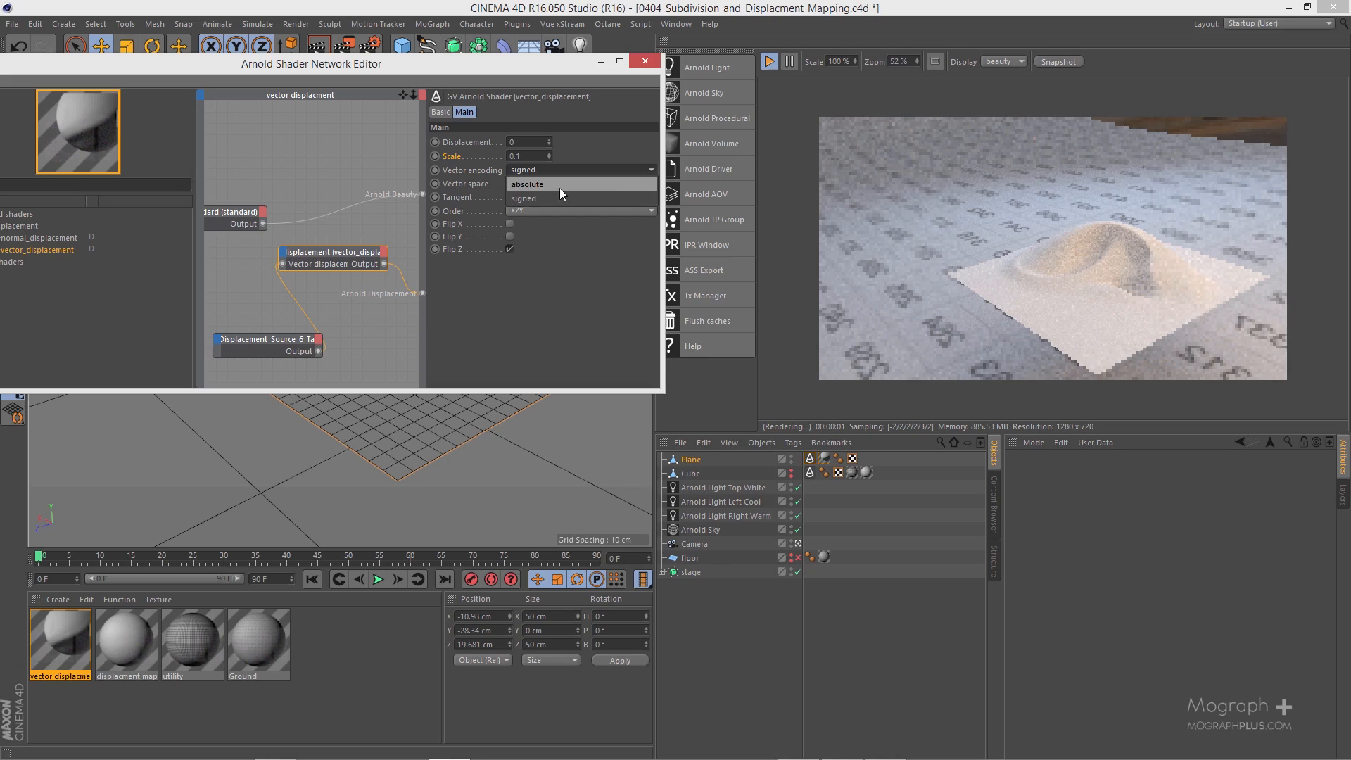
left_click(561, 188)
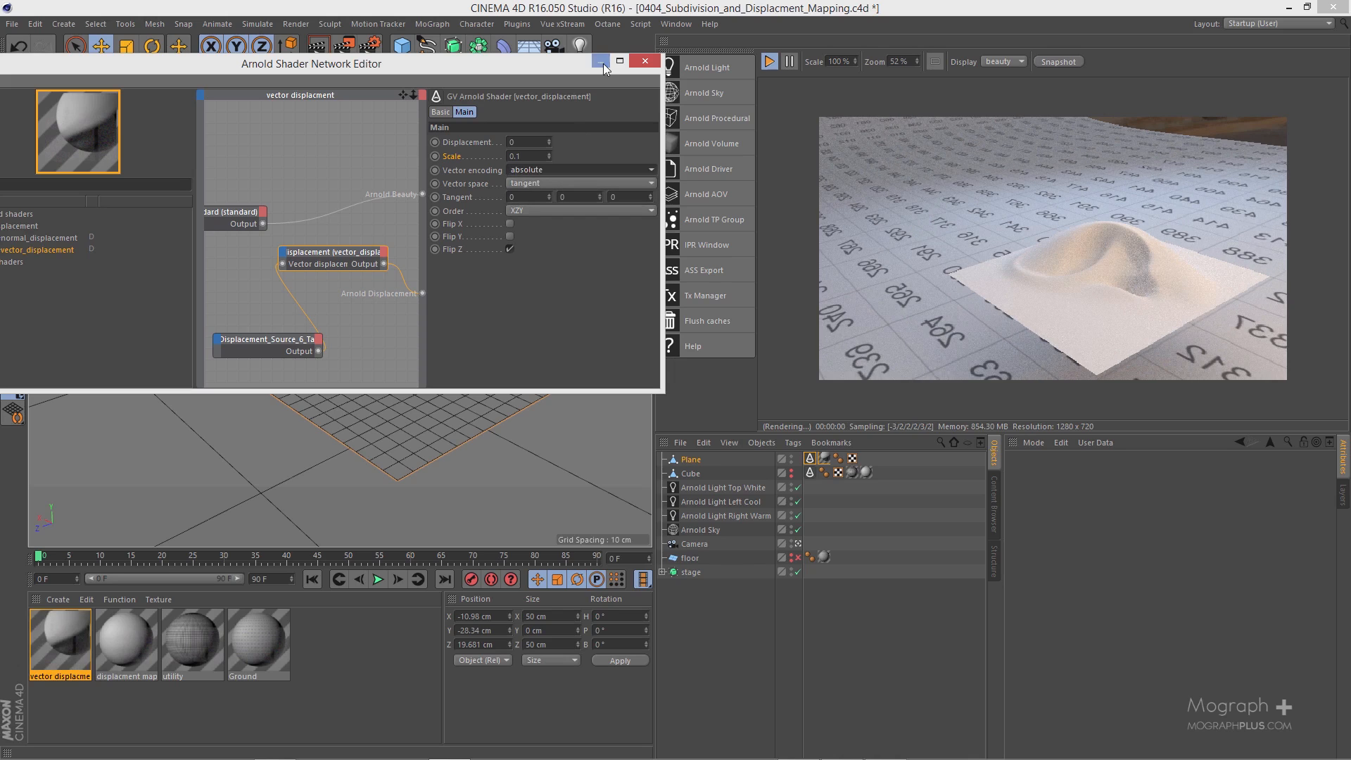
left_click_drag(555, 68, 597, 425)
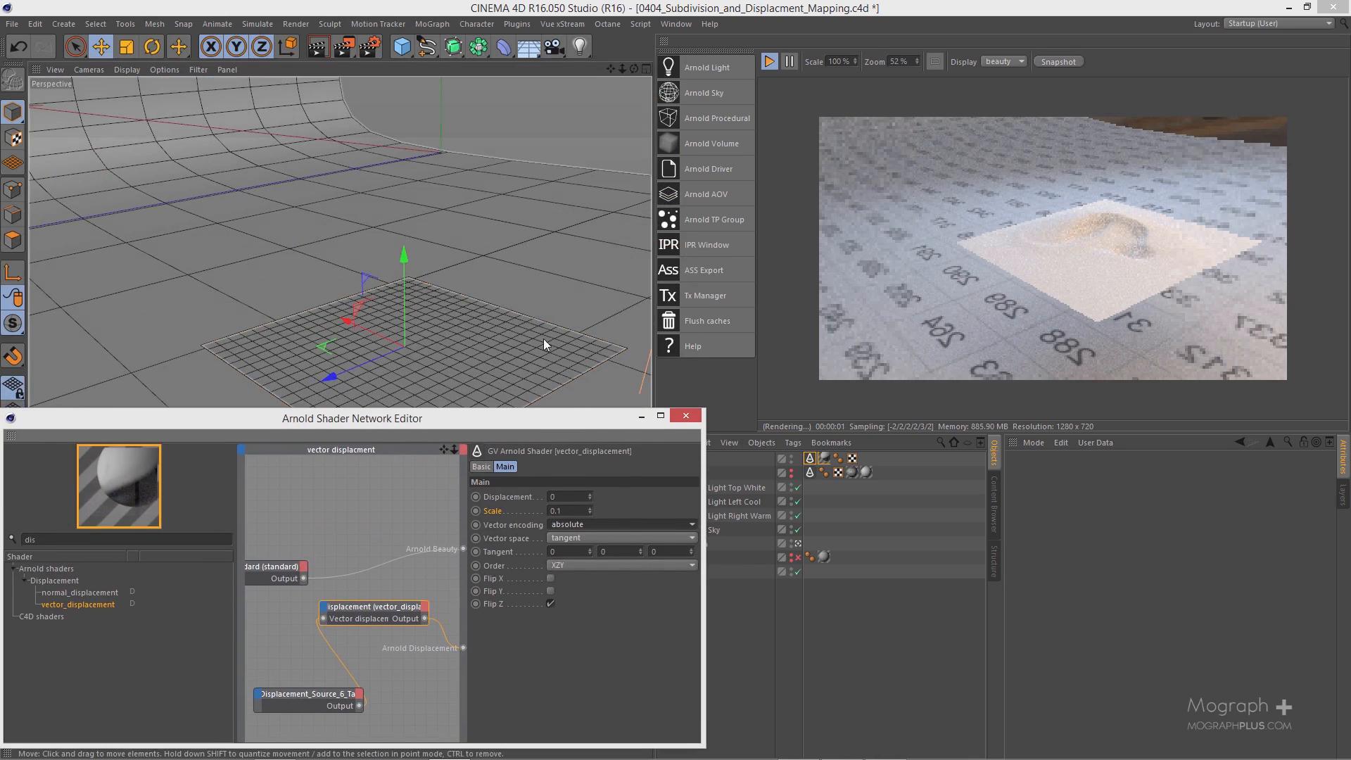
left_click_drag(527, 310, 517, 240, "alt")
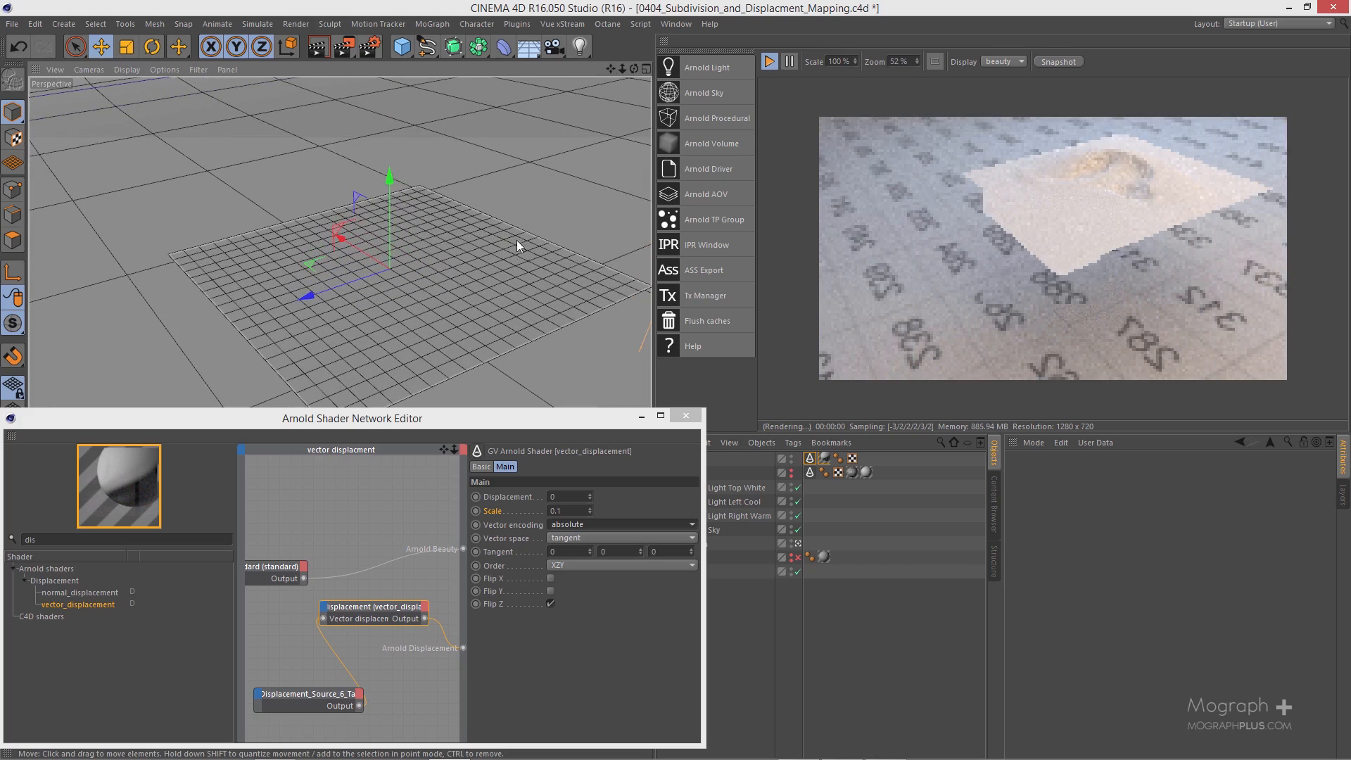
left_click(563, 512)
key("BackSpace")
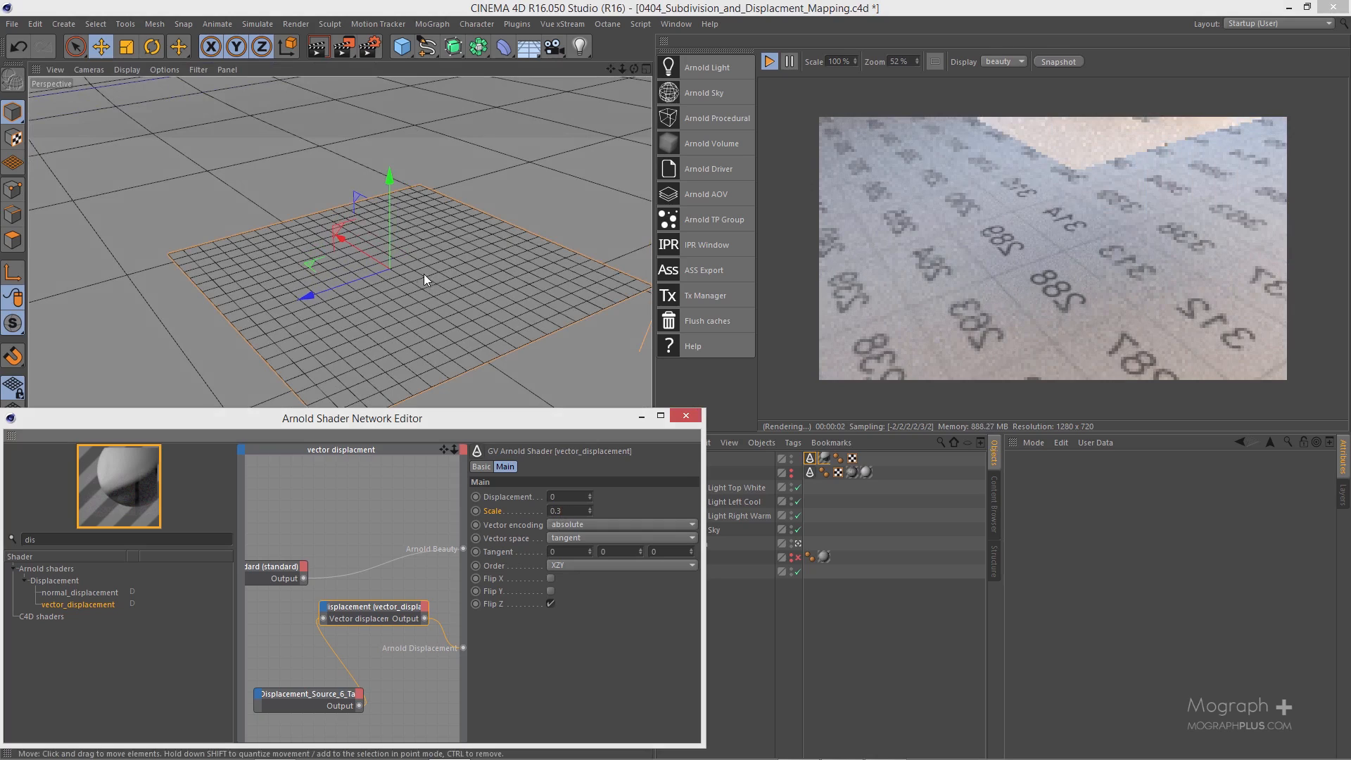
scroll(424, 273, "down", 5)
left_click_drag(341, 312, 416, 256, "alt")
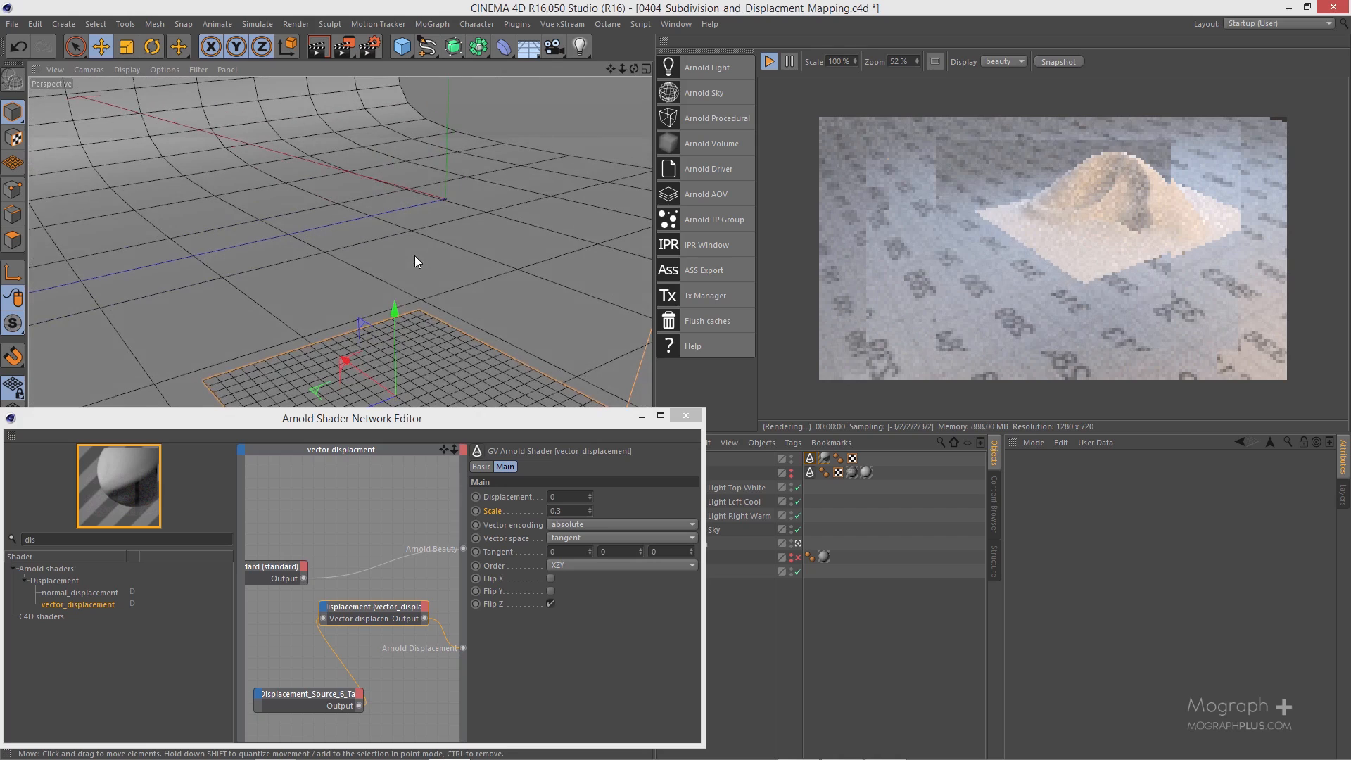
Step: Set the vector_displacement shader's vector encoding back to signed and its scale to 0.15, and check the displaced plane
left_click(575, 527)
left_click(581, 554)
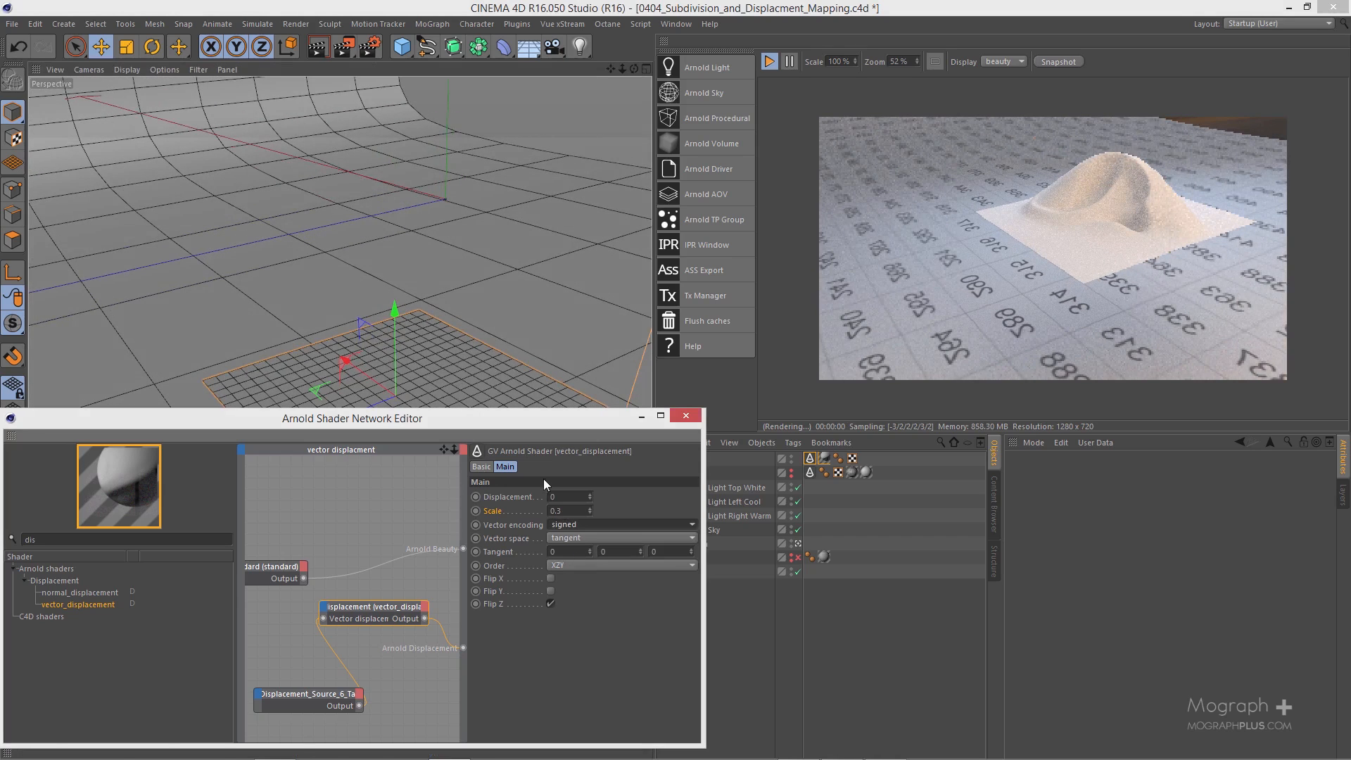
middle_click_drag(447, 297, 432, 189, "alt")
left_click_drag(429, 225, 412, 276, "alt")
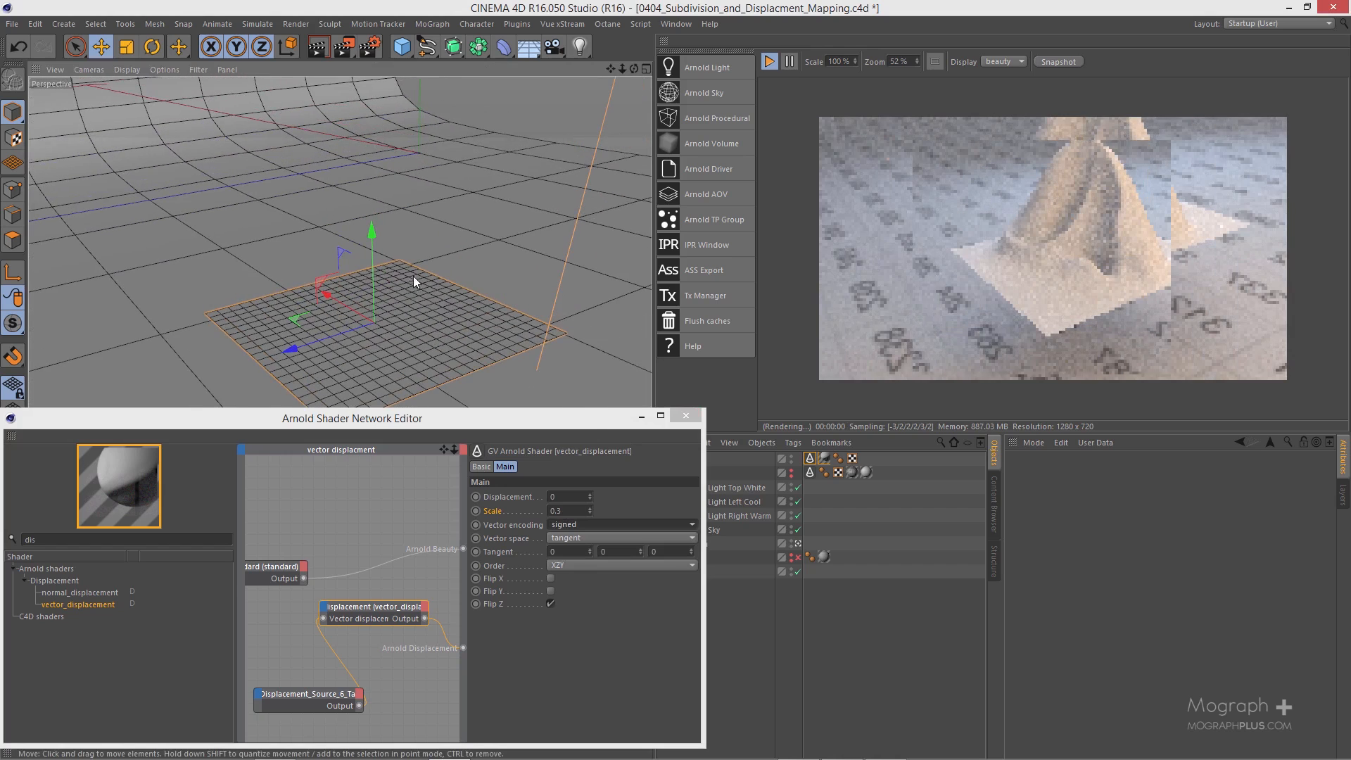
double_click(562, 511)
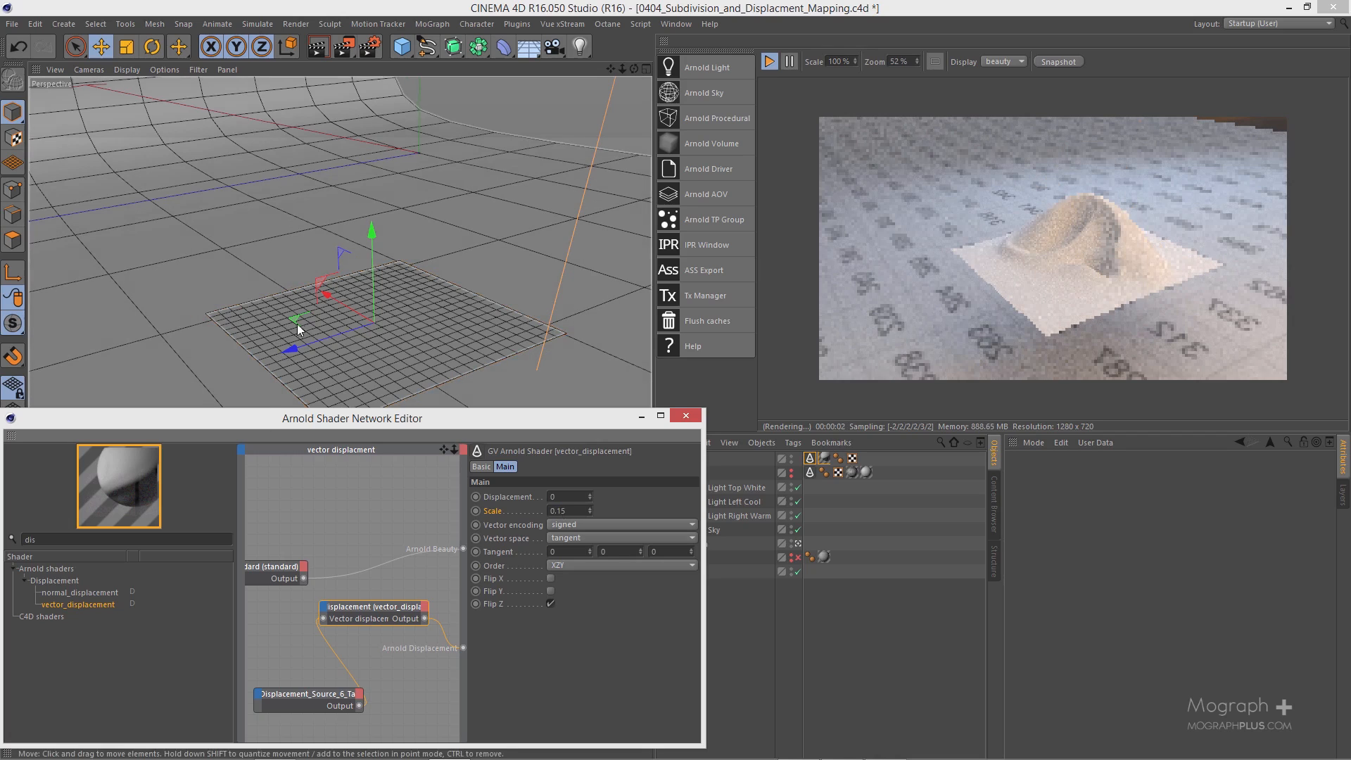
middle_click_drag(301, 304, 290, 239, "alt")
right_click_drag(302, 236, 325, 234, "alt")
left_click_drag(325, 234, 404, 282, "alt")
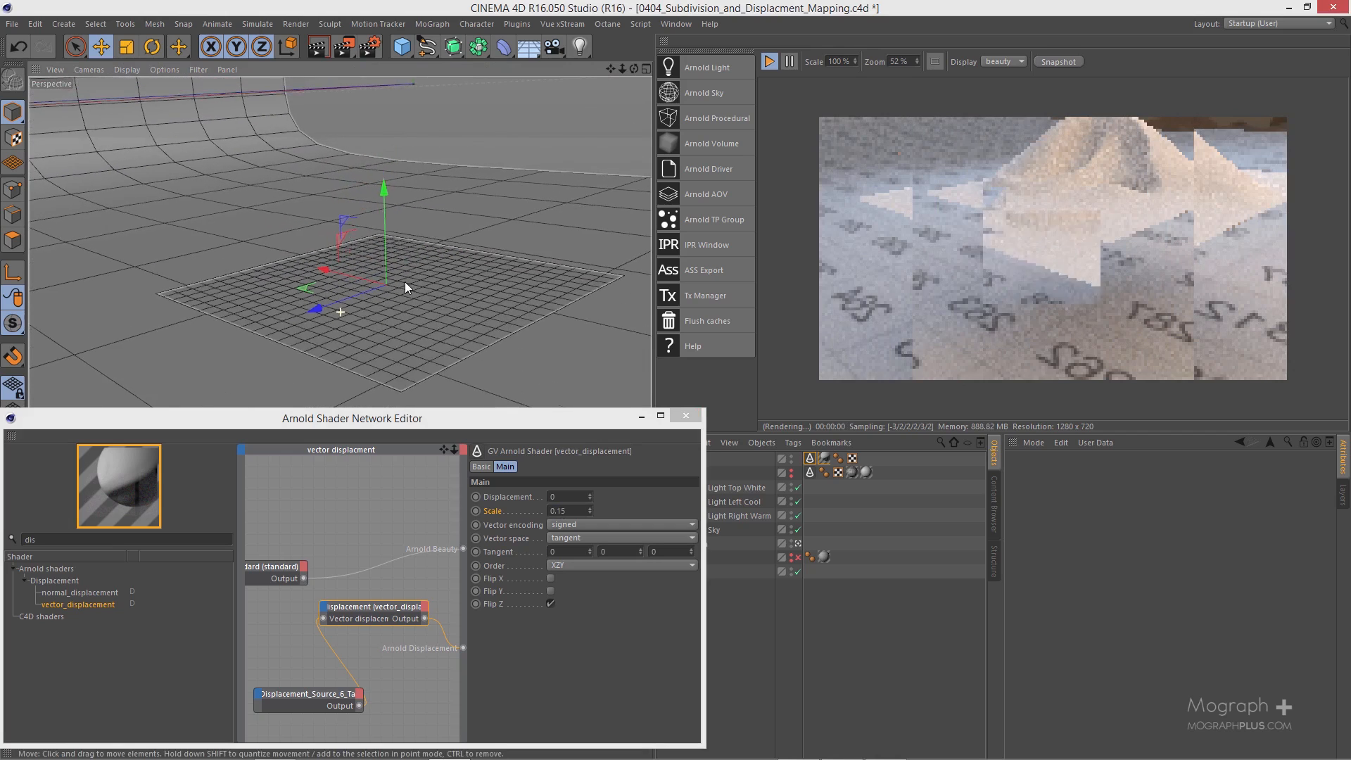
left_click(401, 322)
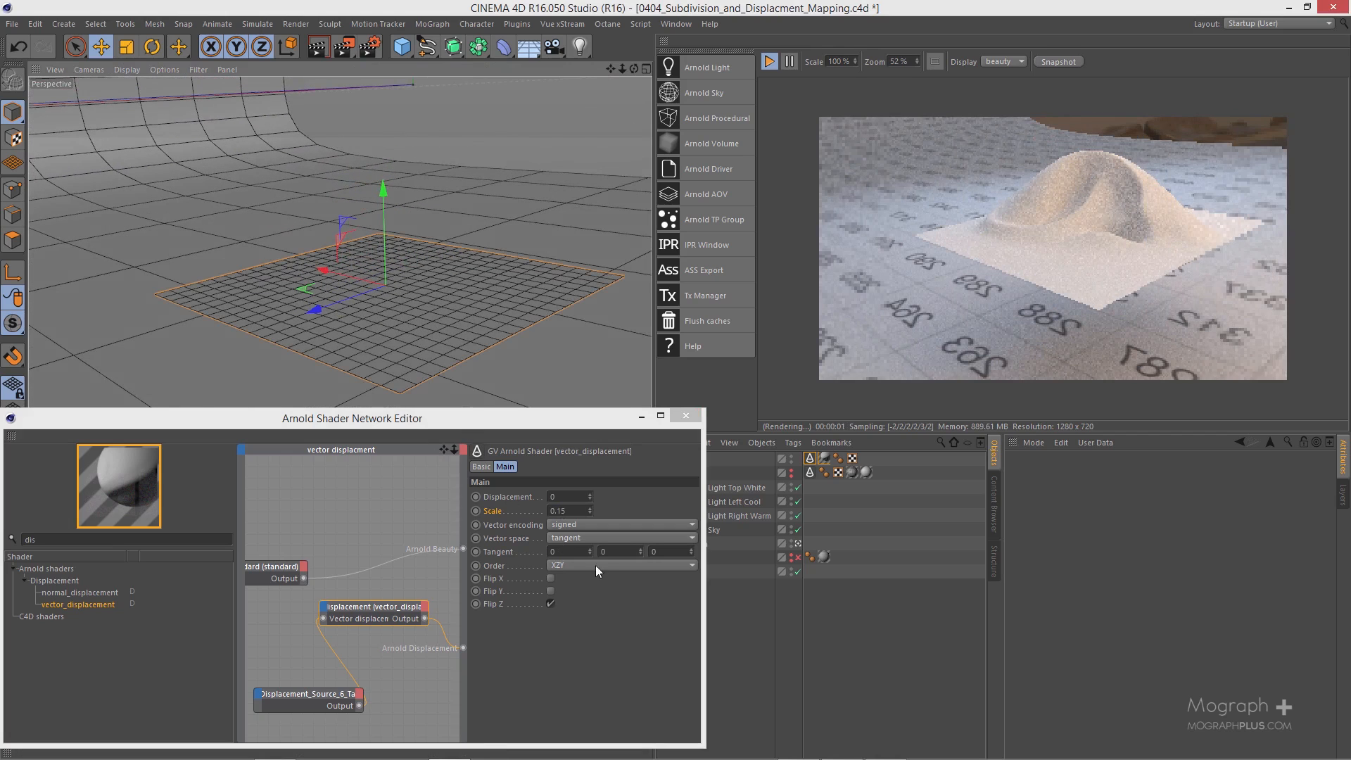
Step: Examine the available vector space and order options of the vector_displacement shader, keeping tangent and XZY
left_click(611, 539)
left_click(610, 539)
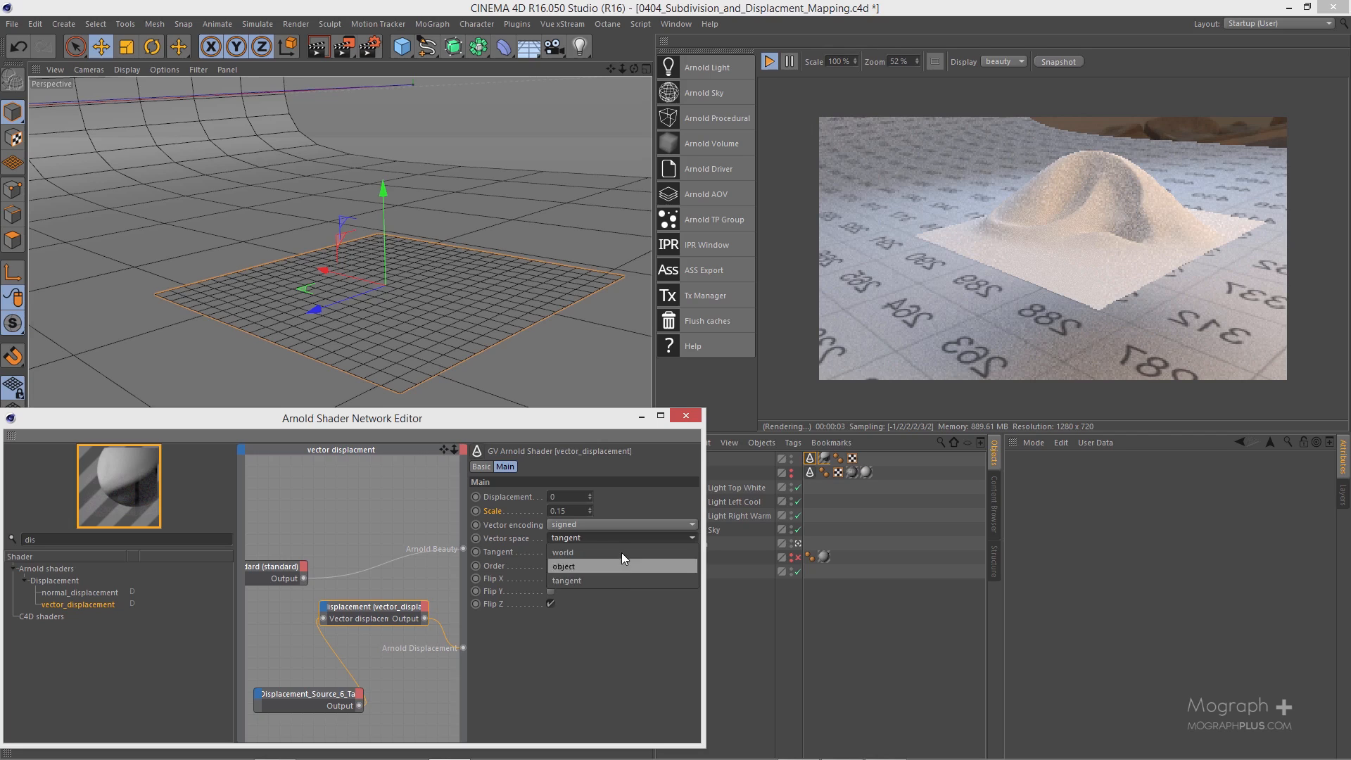
left_click(621, 610)
left_click_drag(568, 415, 570, 364)
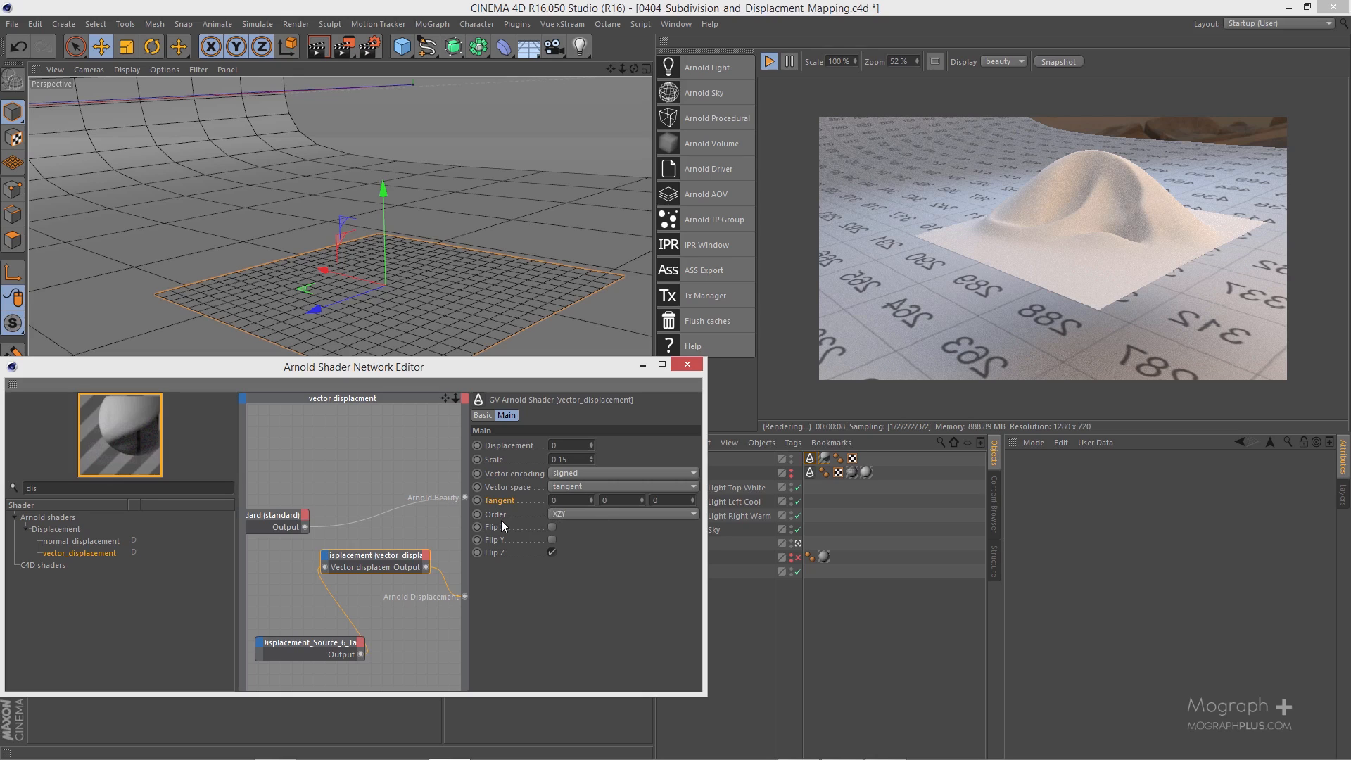
left_click(566, 516)
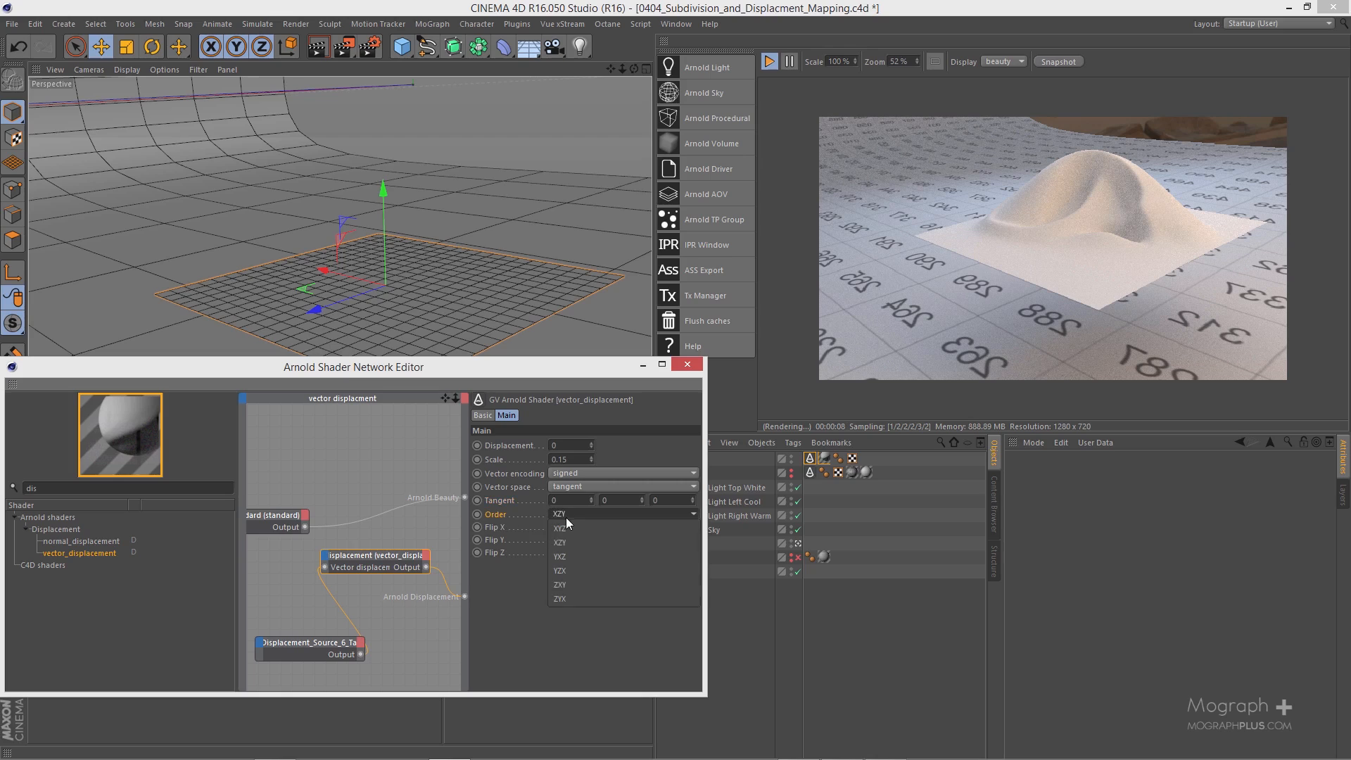
left_click(591, 624)
left_click_drag(480, 388, 512, 354)
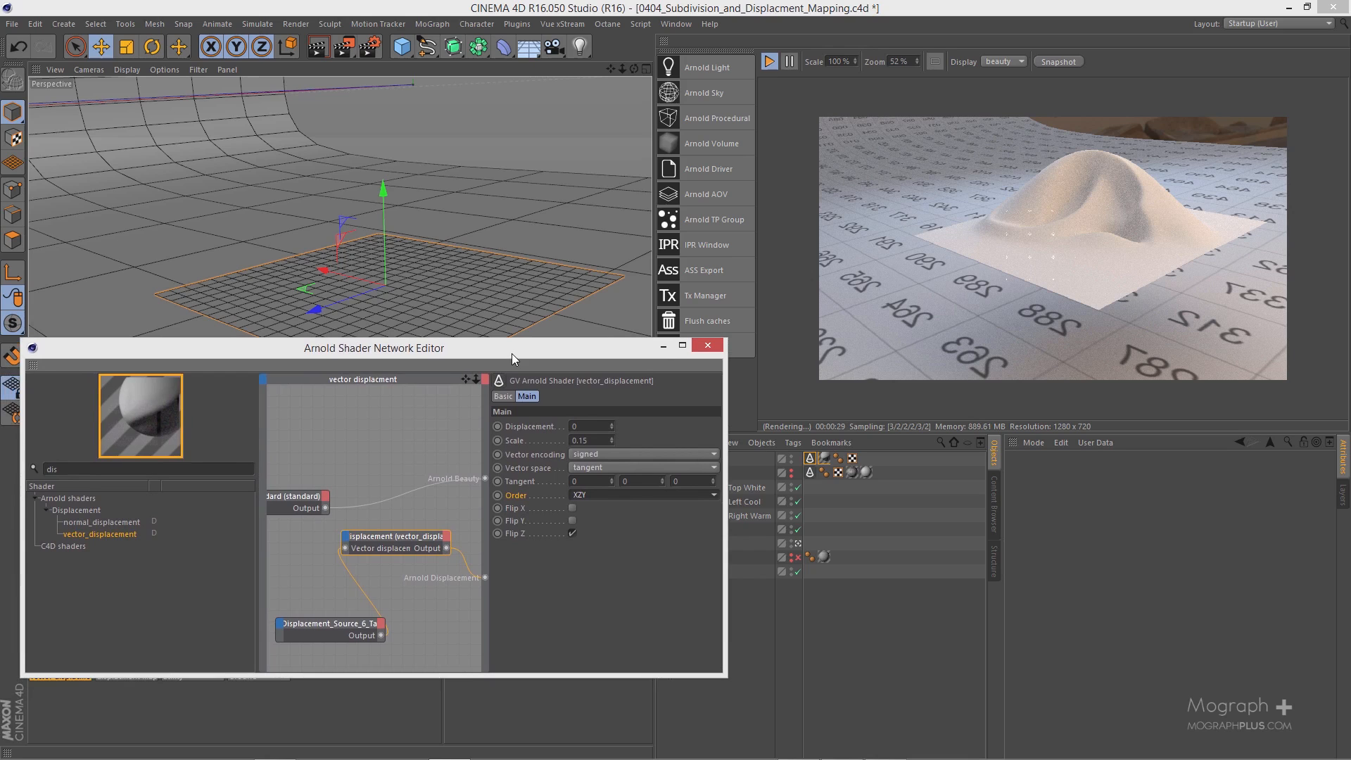
Step: Switch to the web browser and look over the Solid Angle tutorial "Rendering Displacement Maps from C4D" and the neighbouring displacement examples
left_click(1287, 8)
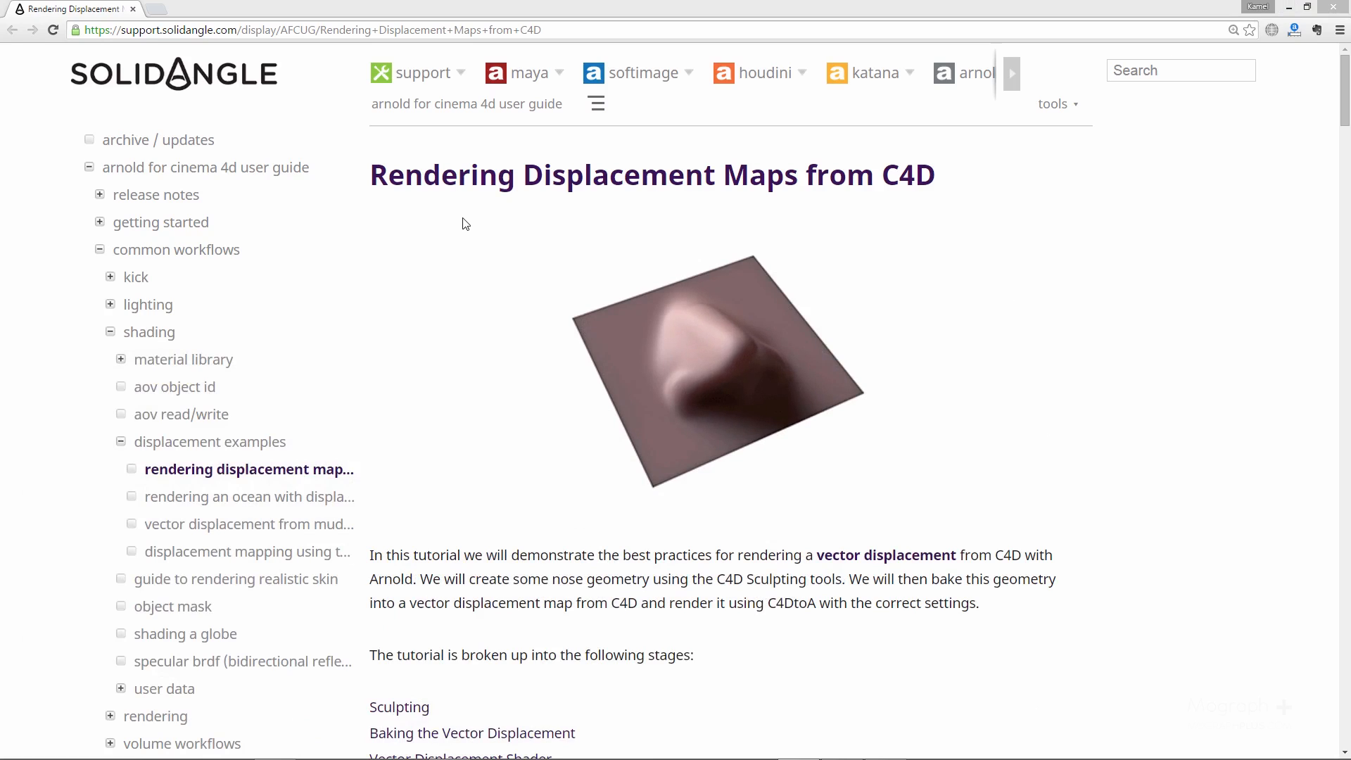
left_click_drag(605, 176, 815, 189)
left_click(679, 205)
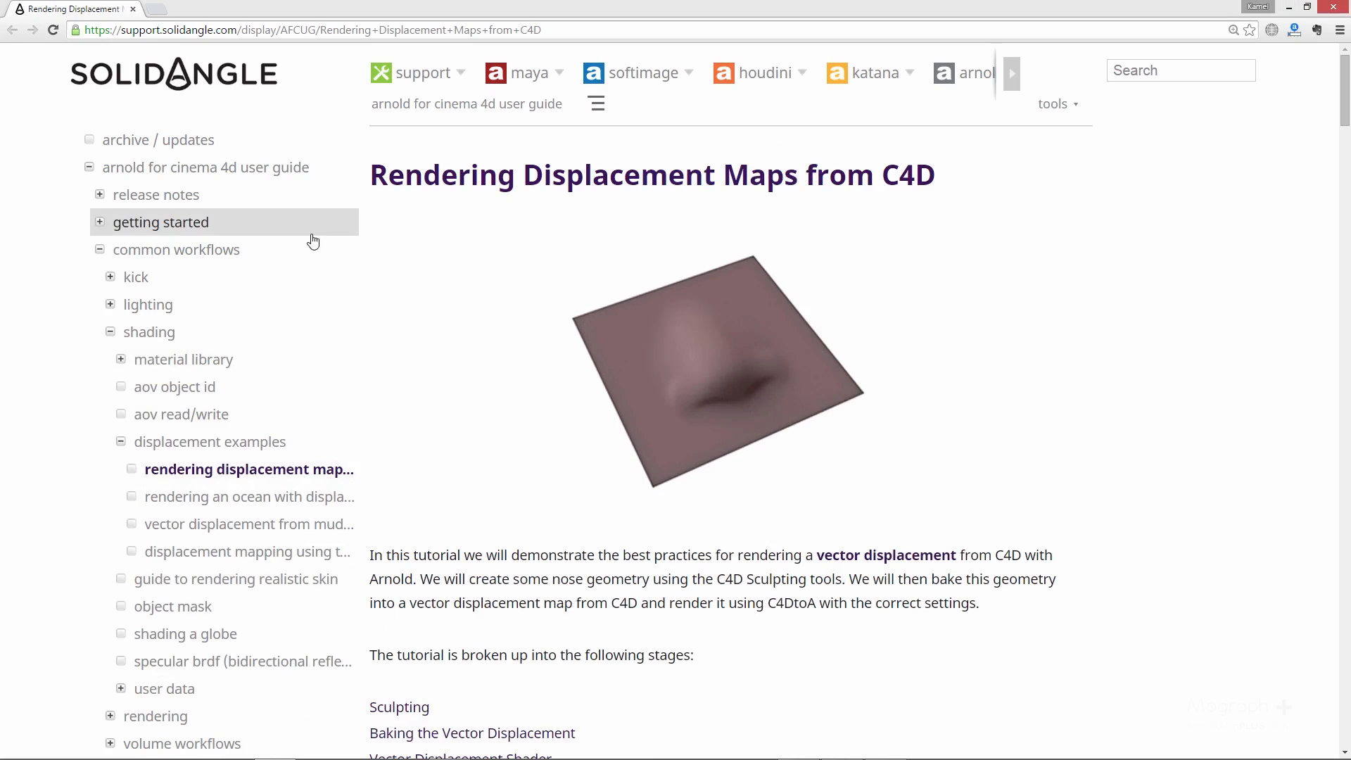
scroll(187, 317, "down", 1)
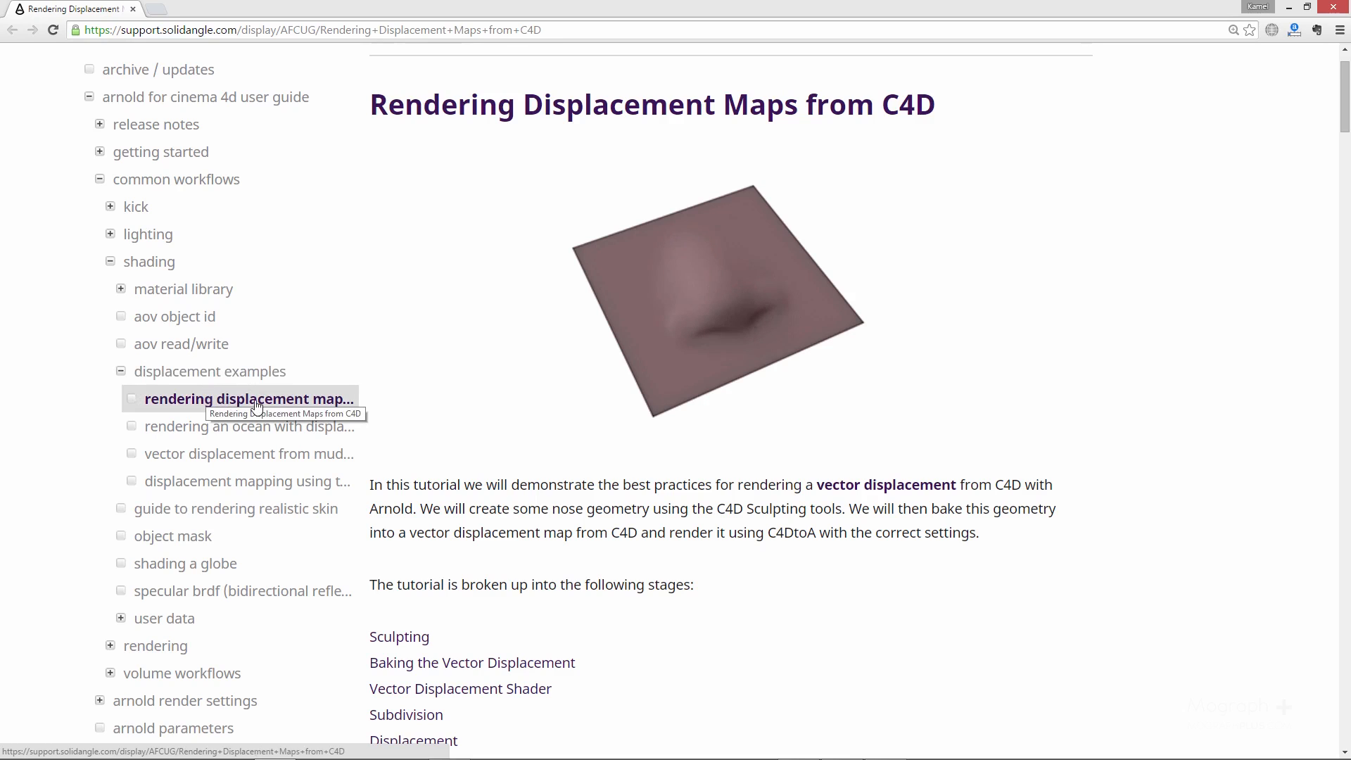
scroll(574, 447, "down", 3)
scroll(573, 447, "up", 3)
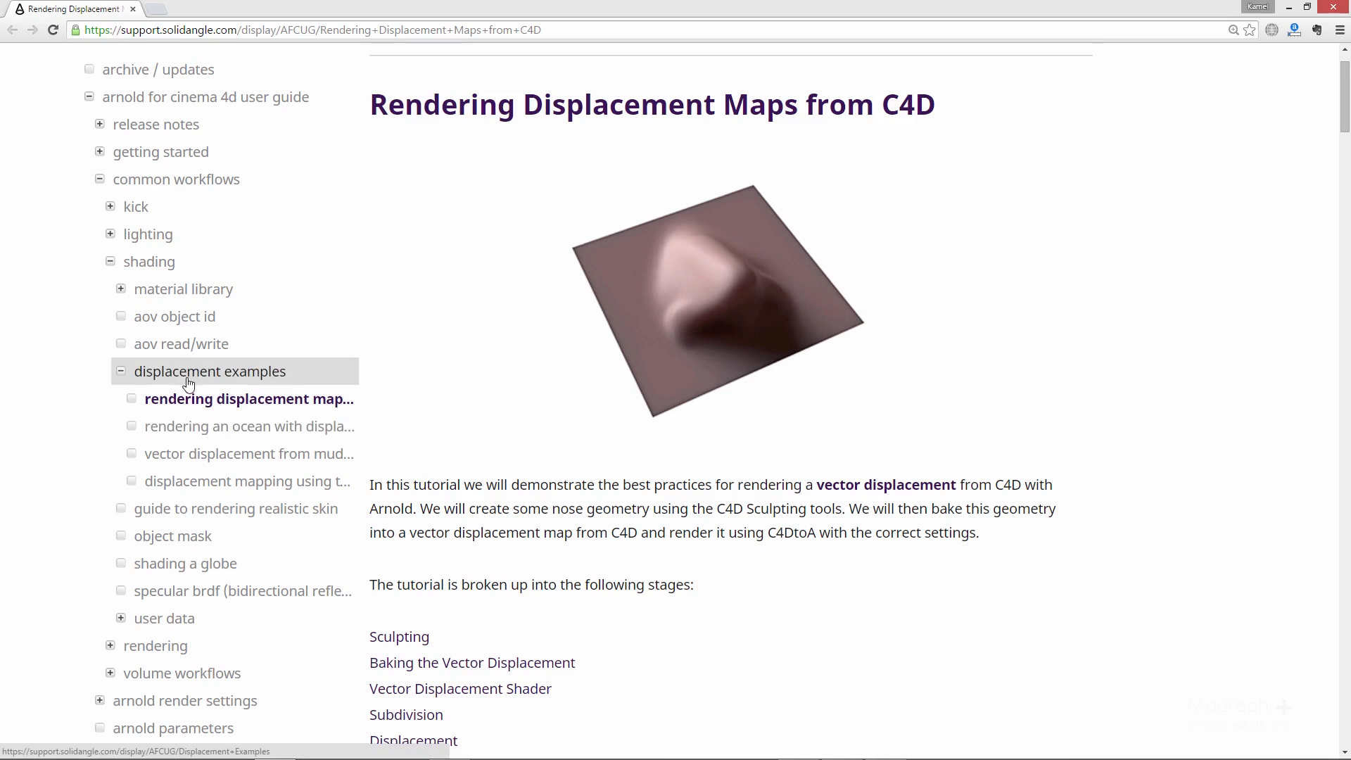
scroll(169, 345, "up", 1)
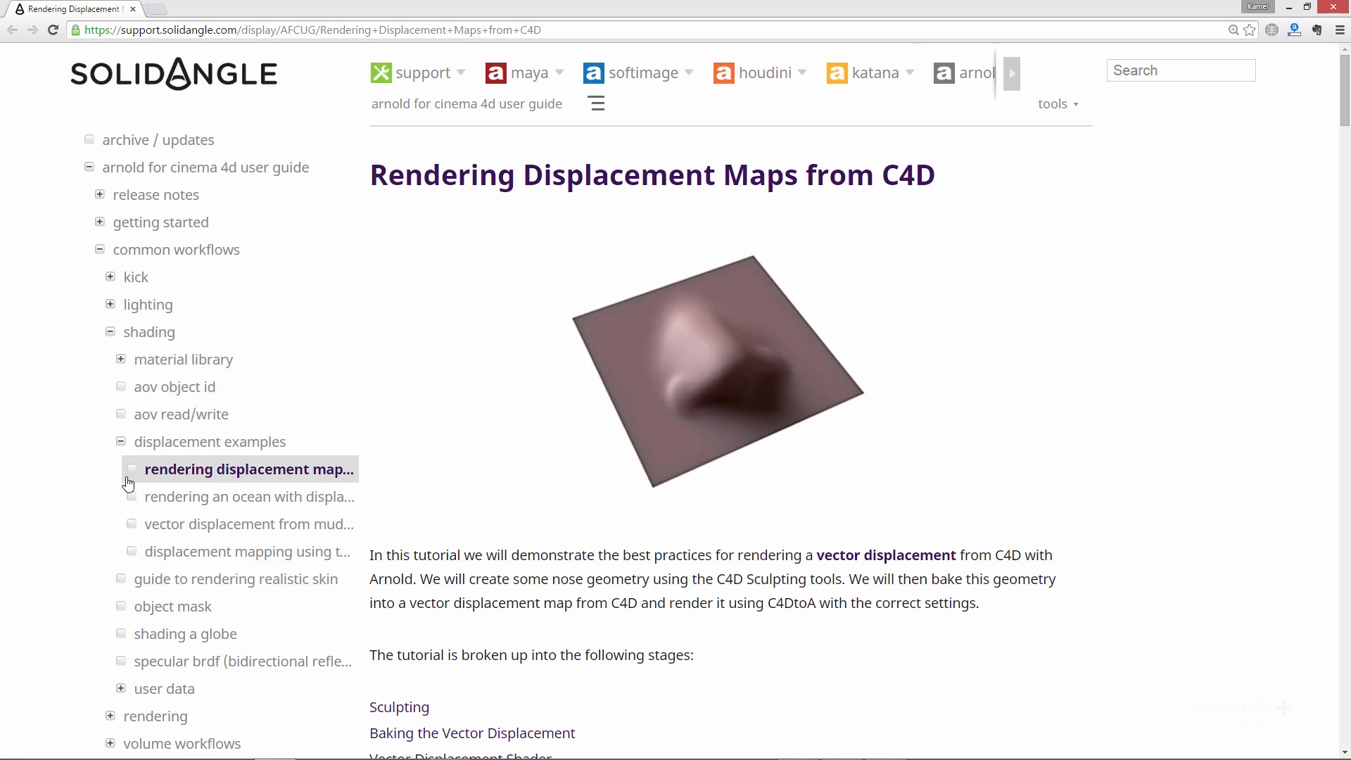
scroll(126, 479, "down", 1)
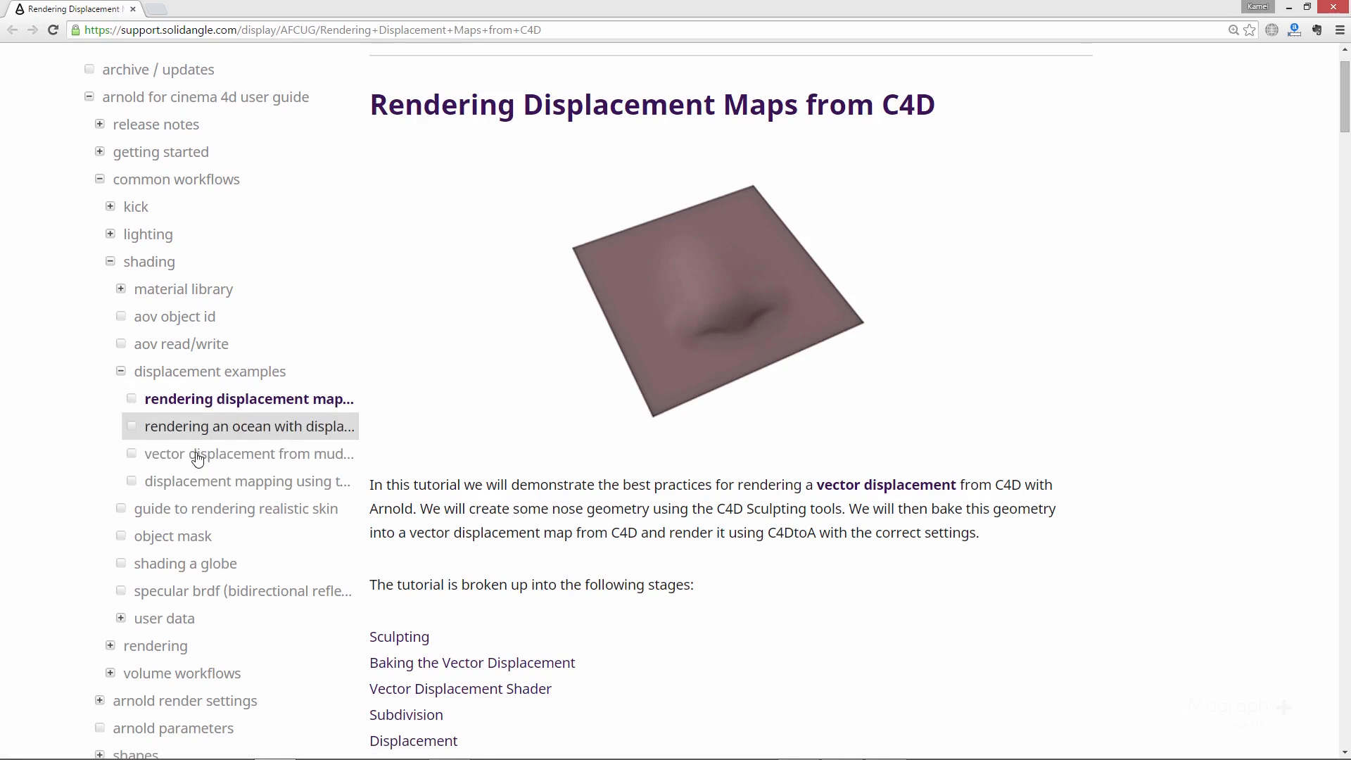
Step: Browse the udim token, Mudbox vector displacement and ocean displacement tutorials, then reopen the C4D displacement maps tutorial
left_click(234, 484)
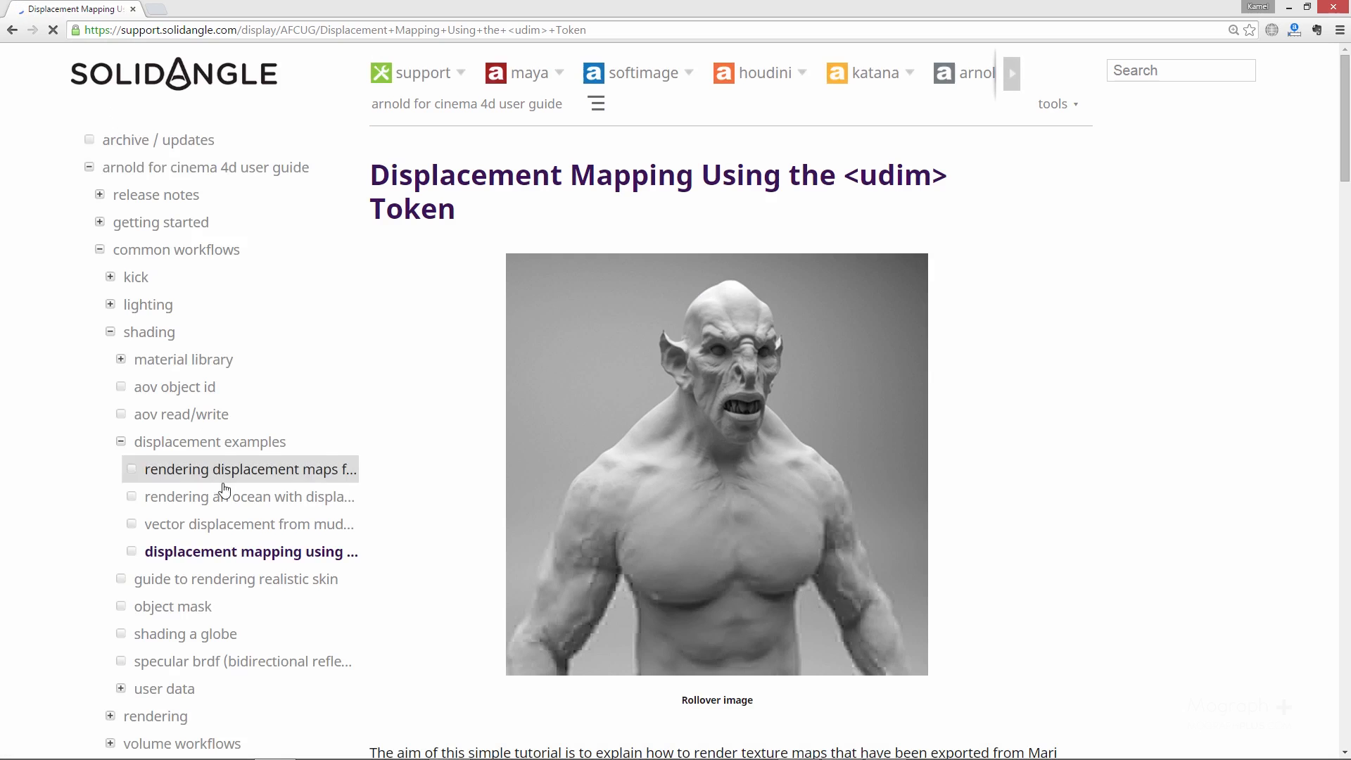
left_click(209, 529)
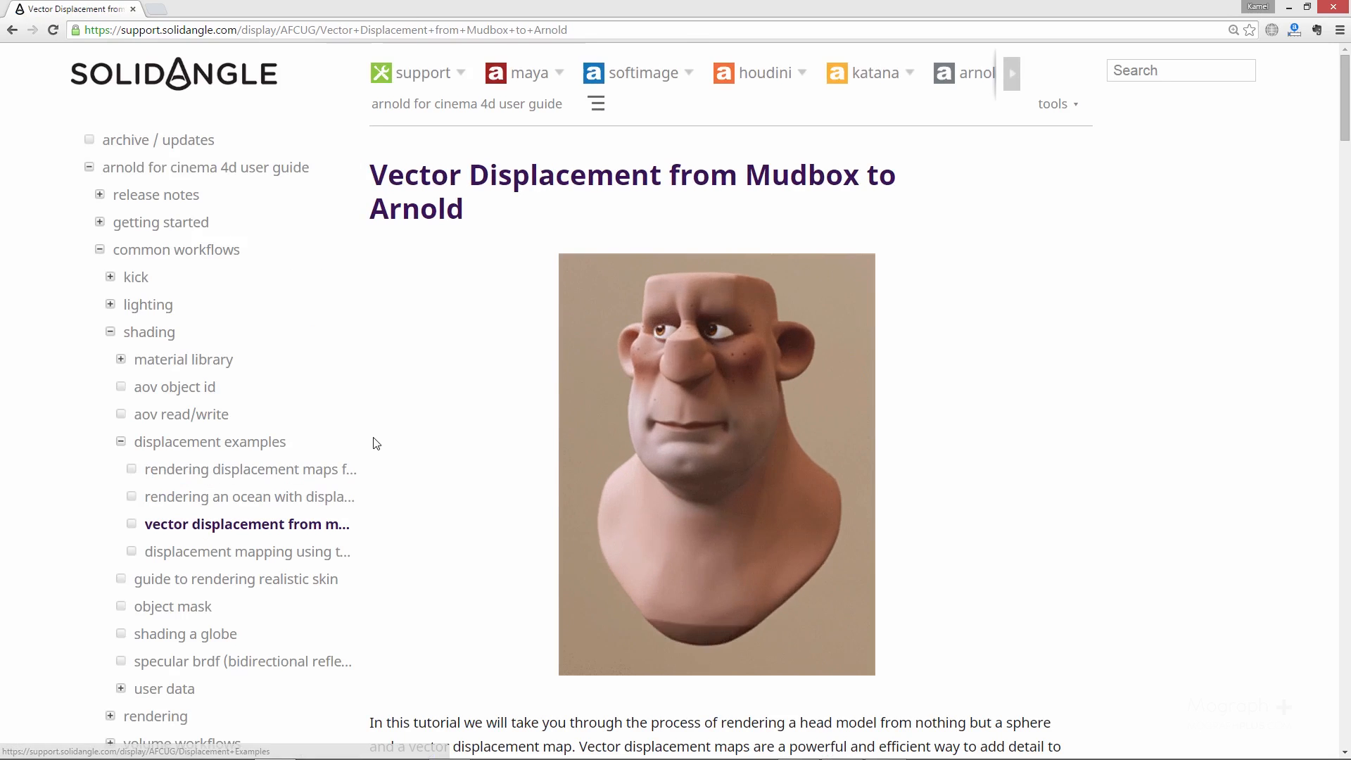
scroll(376, 444, "down", 1)
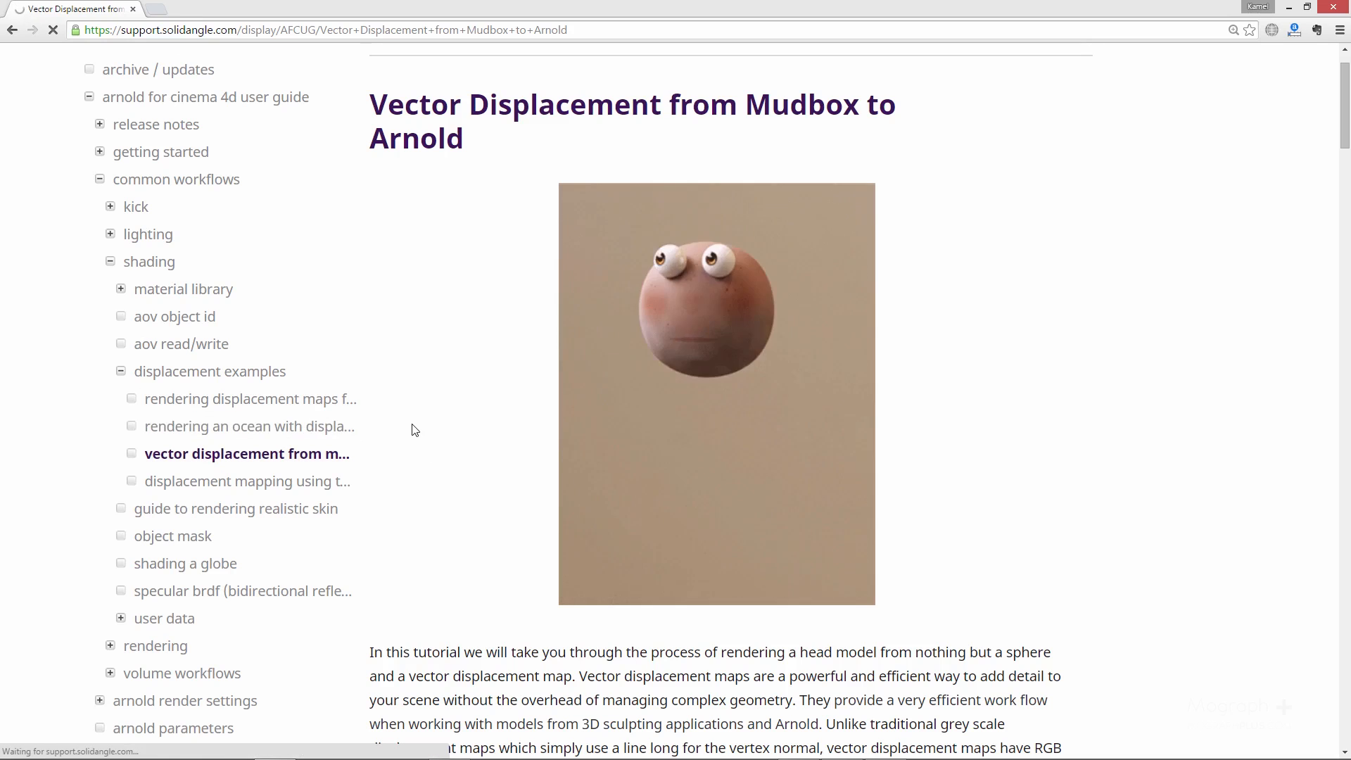
scroll(462, 423, "down", 15)
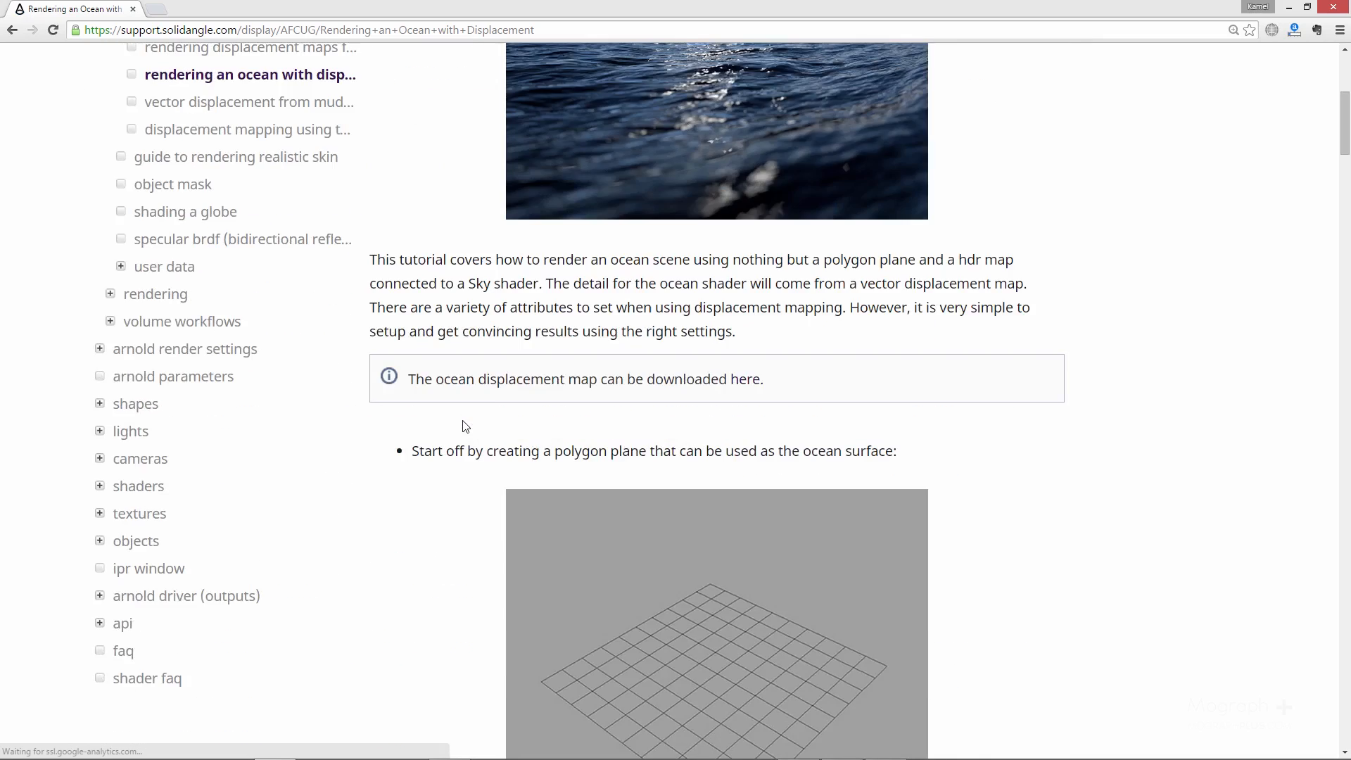
scroll(450, 427, "up", 17)
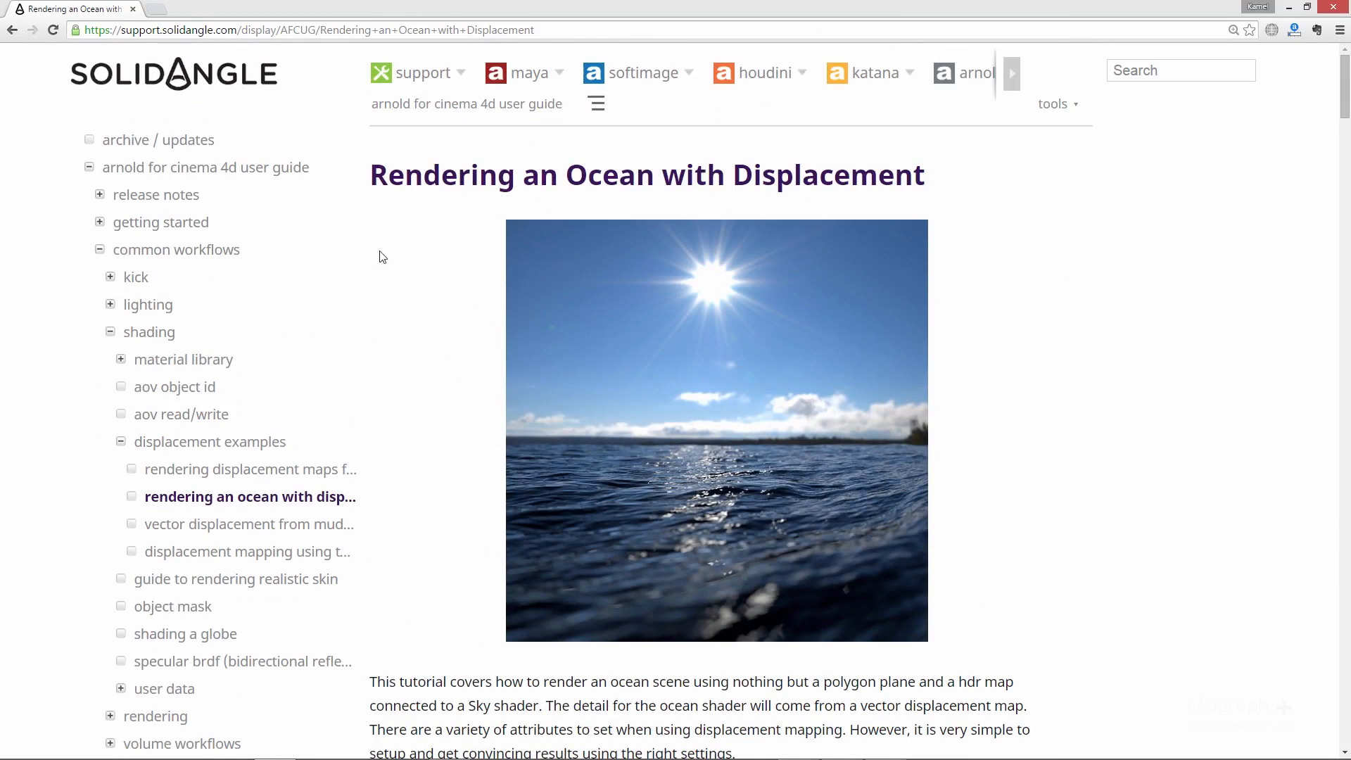
left_click(301, 469)
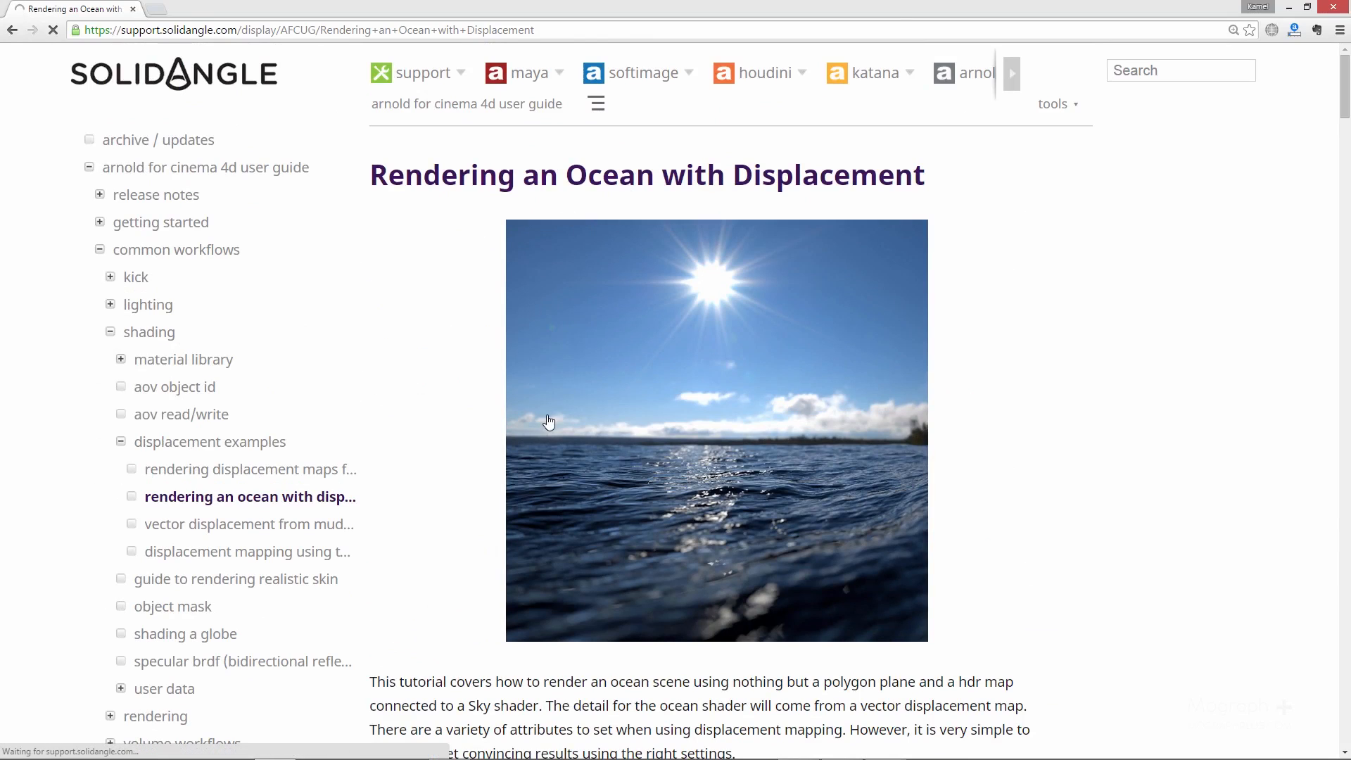